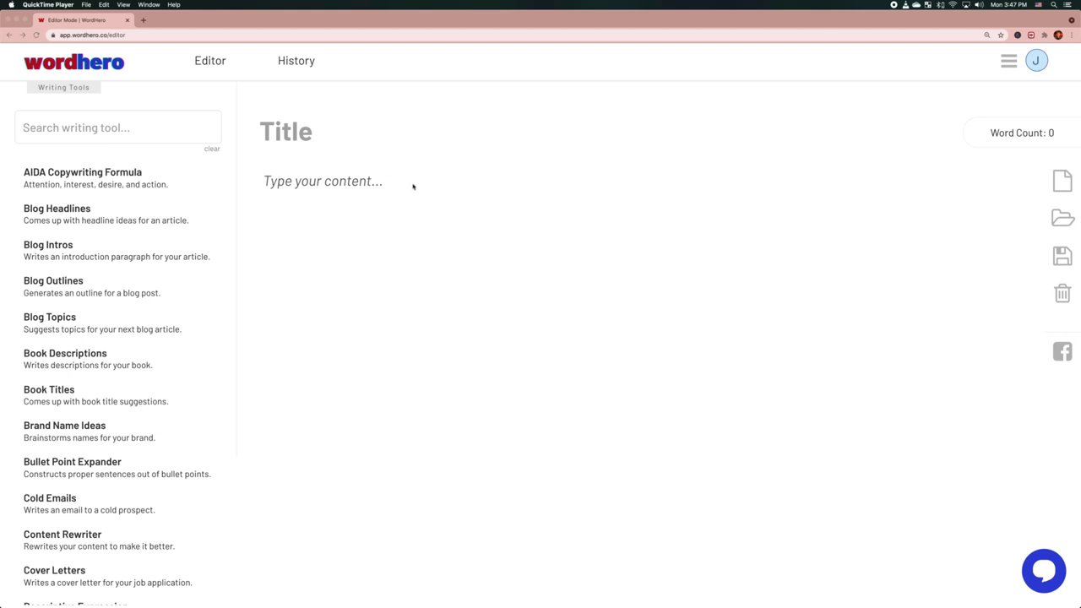
pyautogui.click(318, 172)
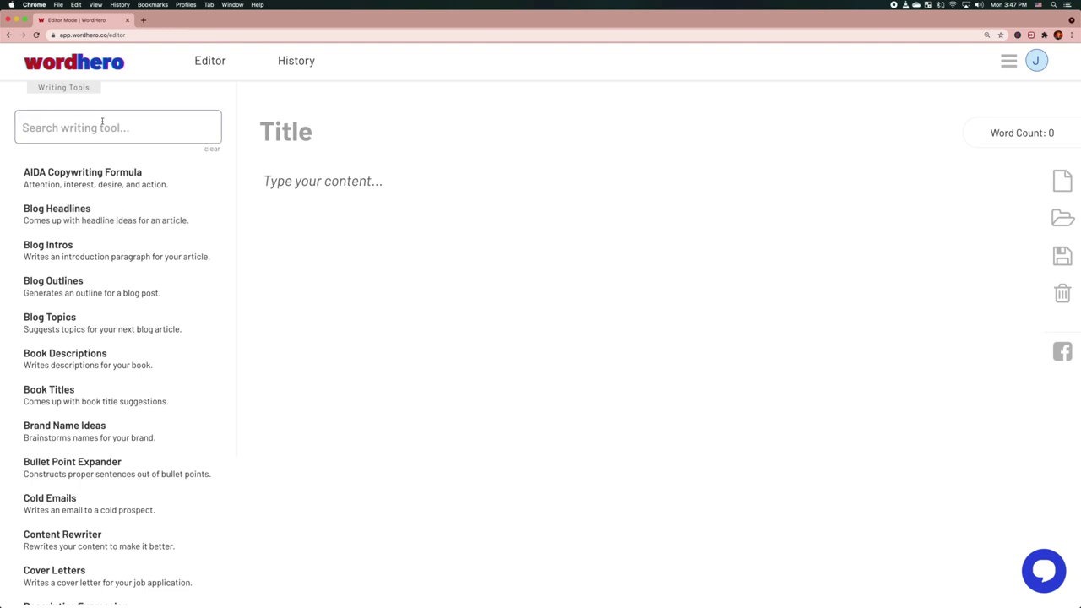
pyautogui.scroll(-1, 108, 229)
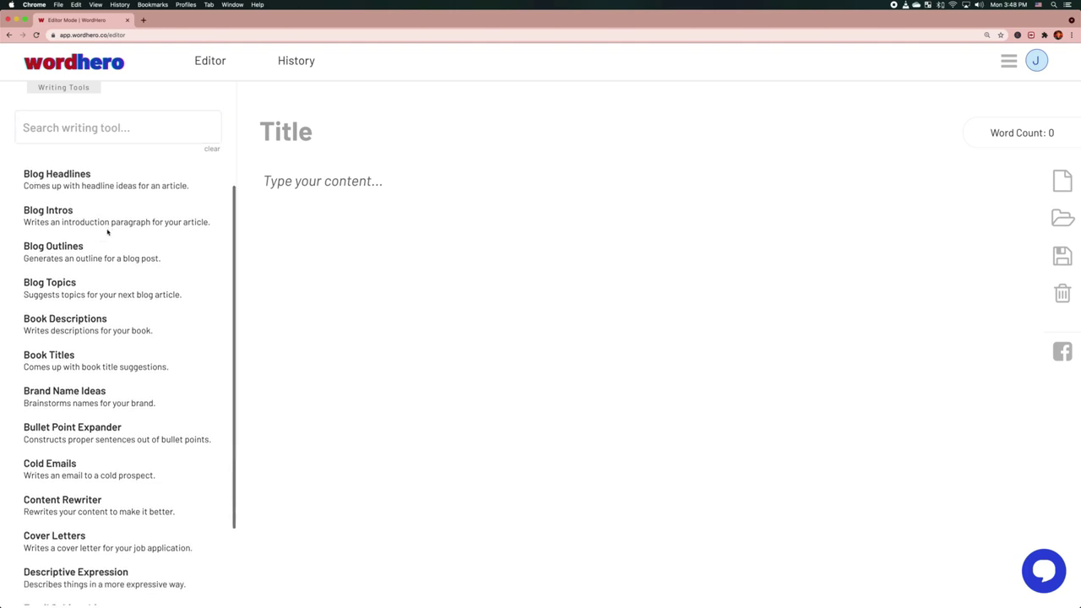
pyautogui.scroll(1, 109, 234)
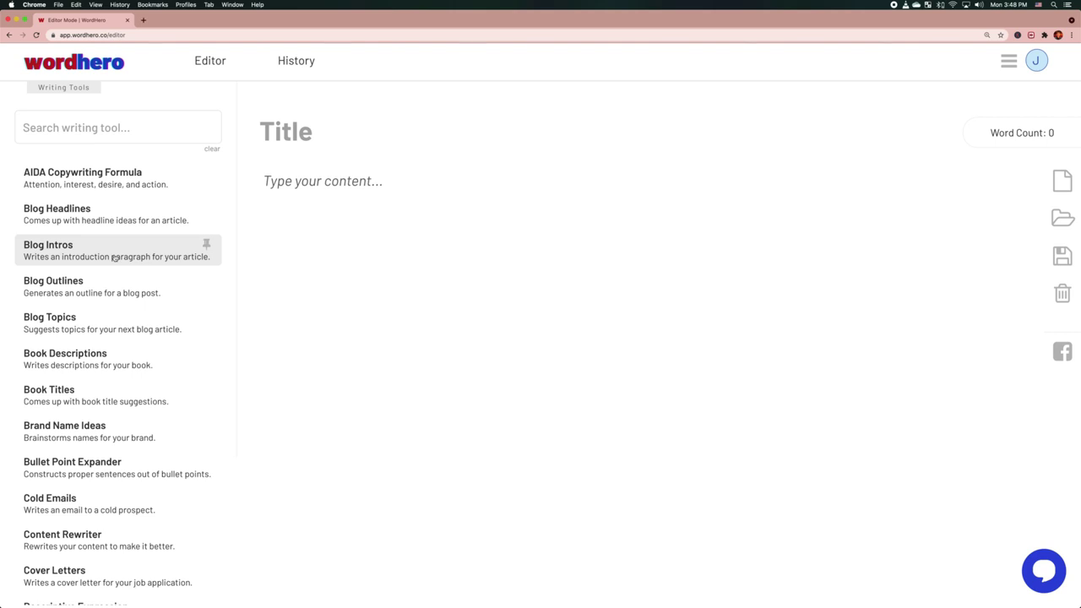
pyautogui.scroll(-1, 119, 262)
pyautogui.scroll(1, 118, 262)
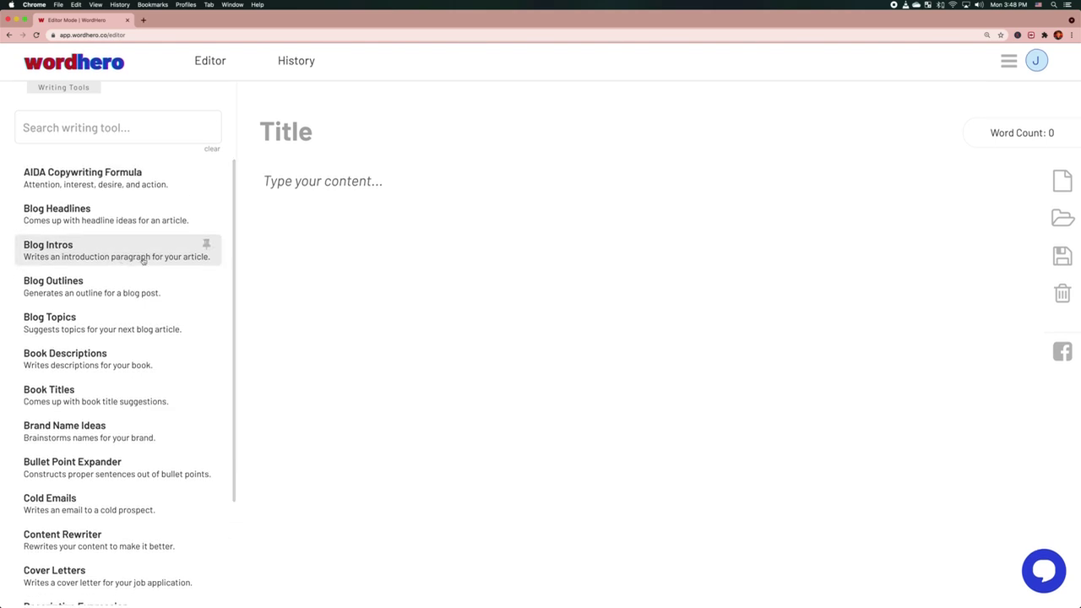
# Filter the writing tools by "blog", pin Blog Intros, Blog Outlines and Blog Topics, and clear the filter
pyautogui.click(126, 133)
pyautogui.write('blog')
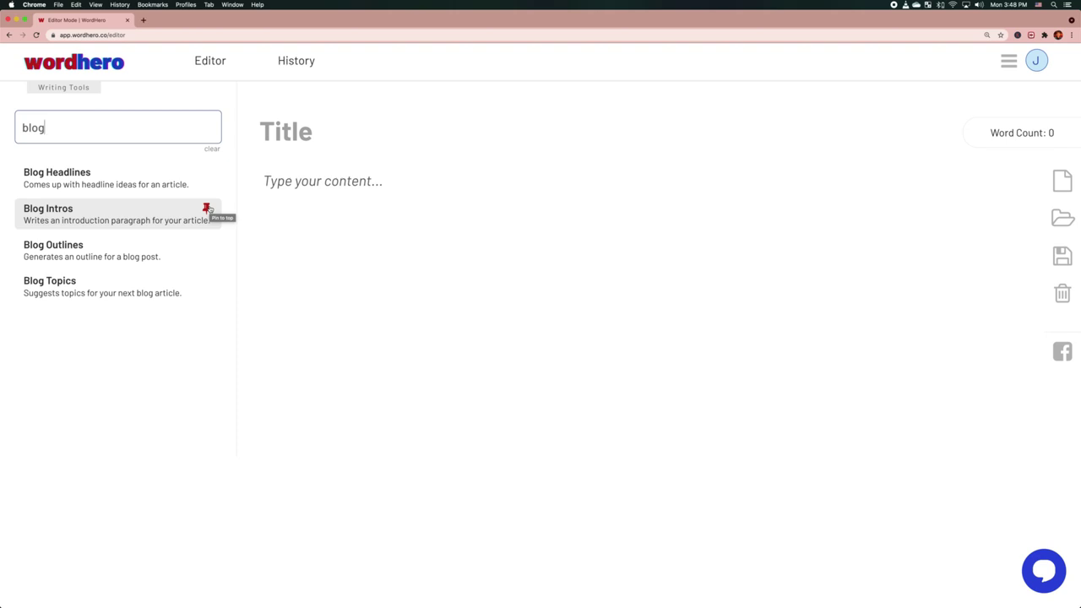
pyautogui.click(207, 208)
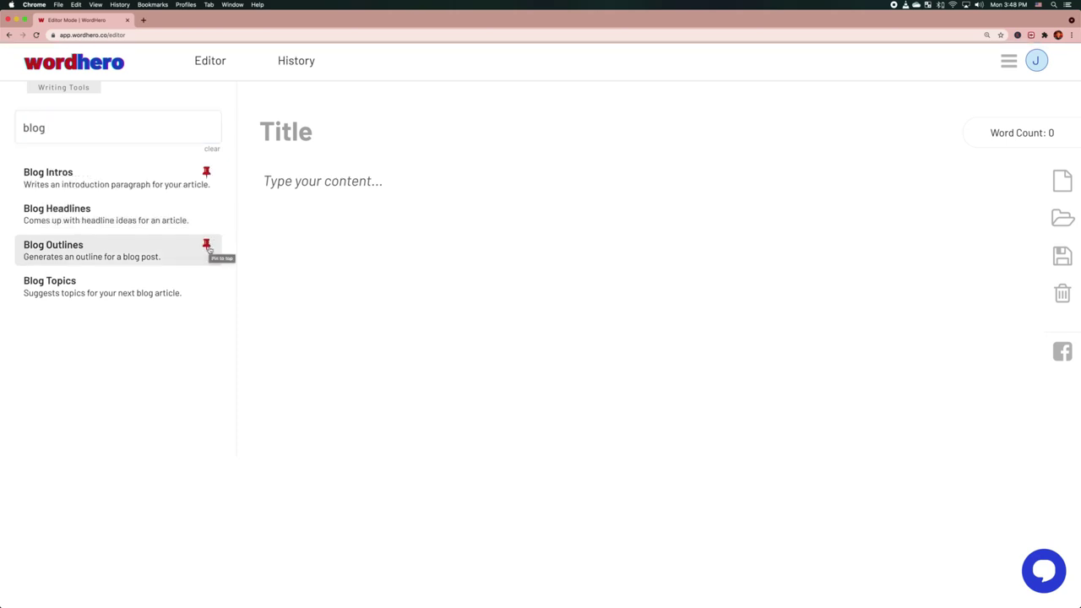
pyautogui.click(208, 246)
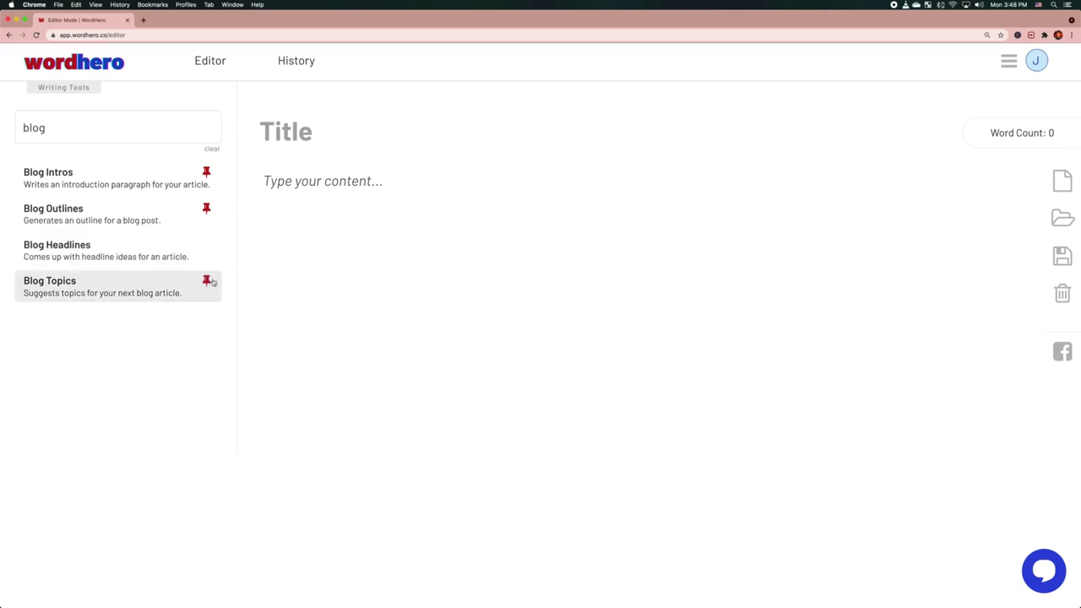
pyautogui.click(207, 282)
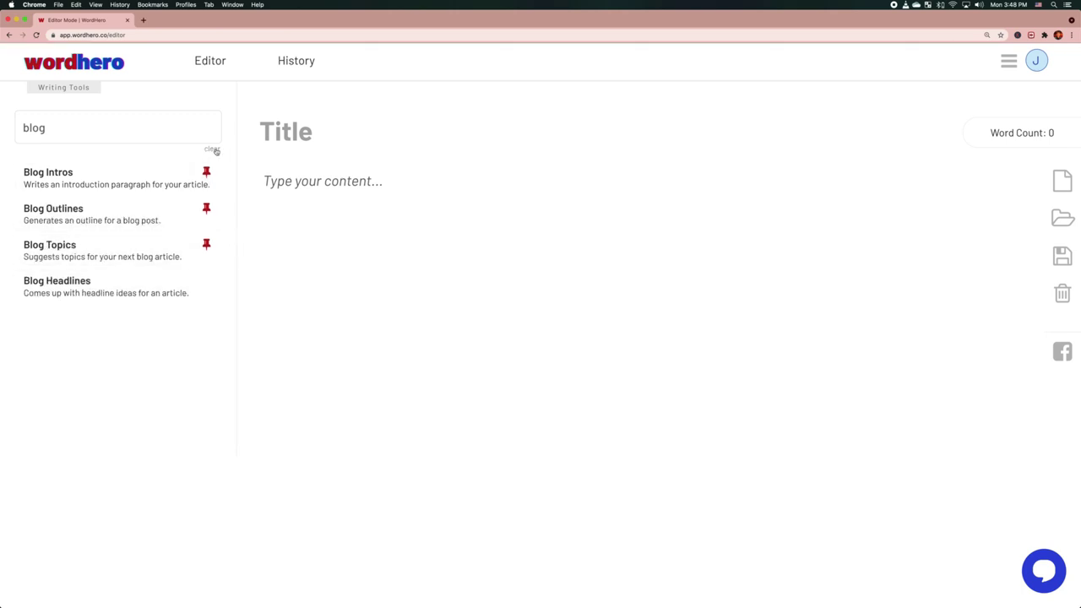
pyautogui.click(212, 149)
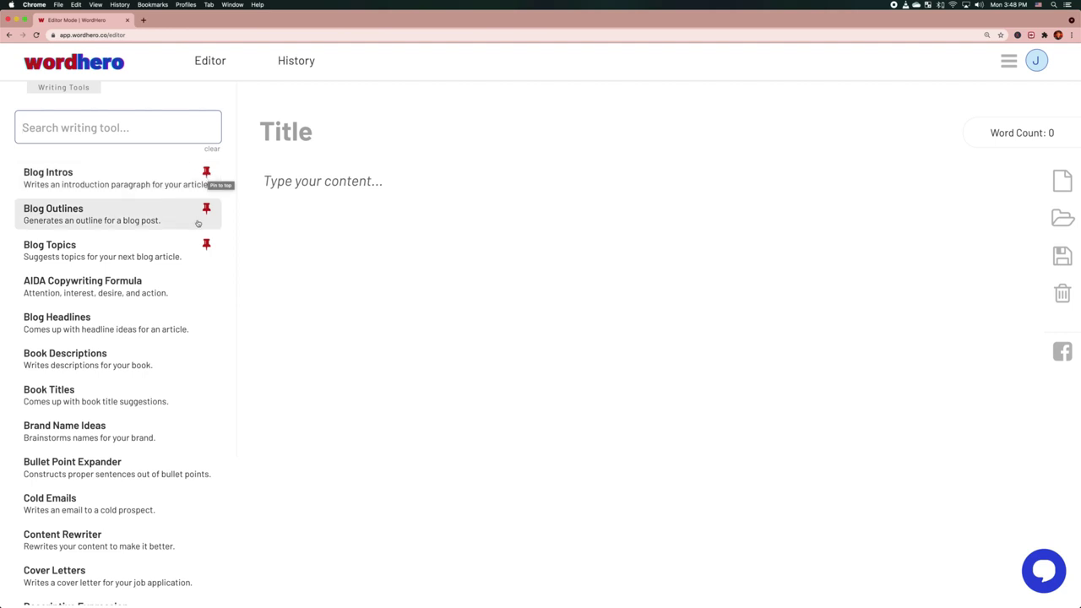
# Find the Example Provider tool in the full writing tools list and pin it to the top
pyautogui.scroll(-3, 189, 263)
pyautogui.scroll(1, 188, 270)
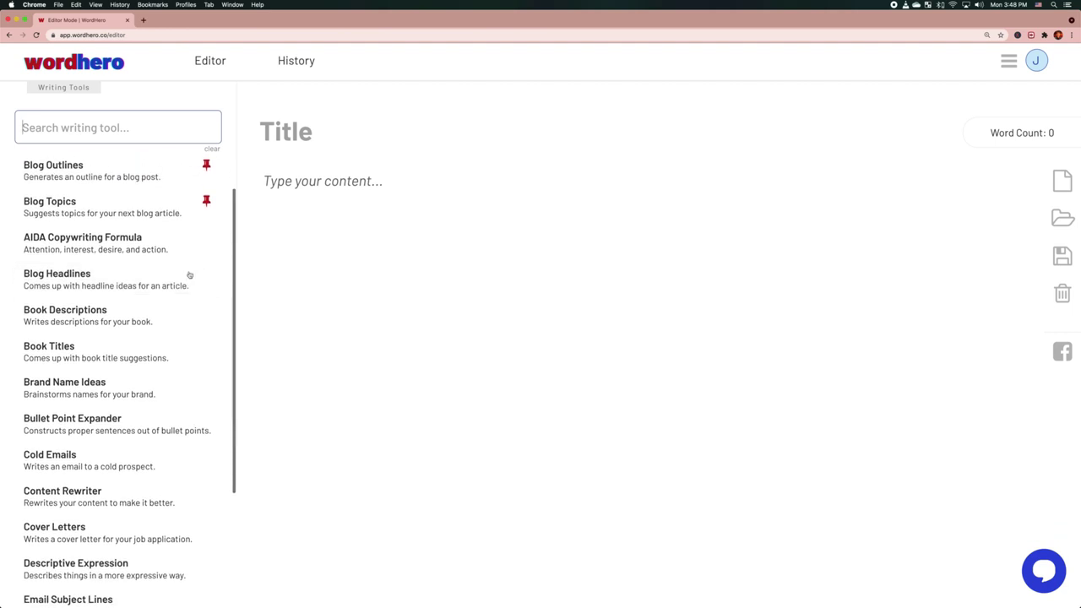
pyautogui.scroll(-7, 183, 312)
pyautogui.scroll(4, 185, 314)
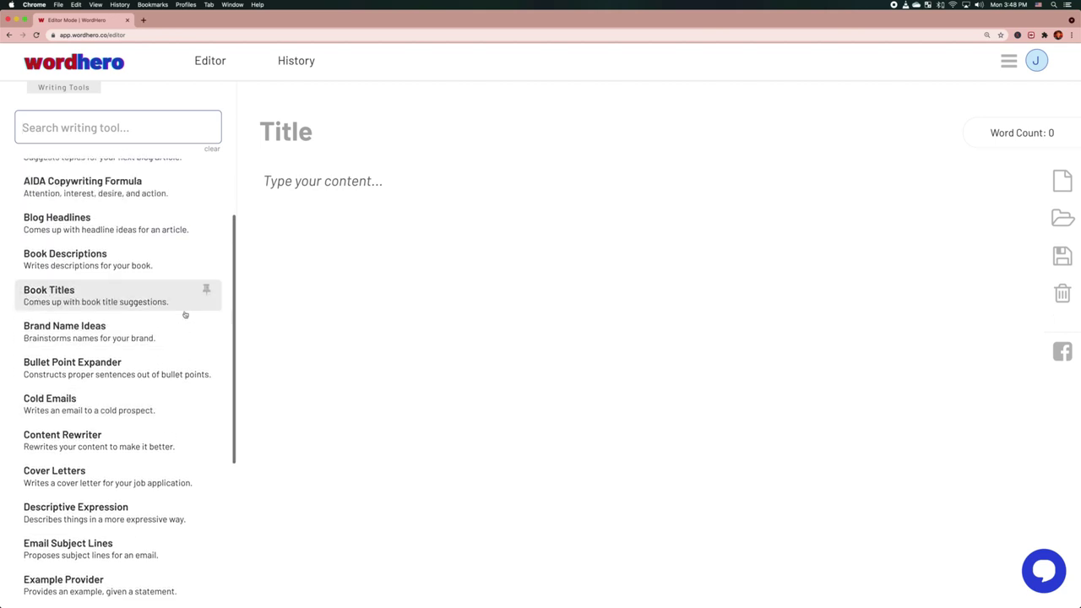
pyautogui.scroll(-5, 185, 314)
pyautogui.scroll(10, 185, 314)
pyautogui.scroll(-10, 185, 314)
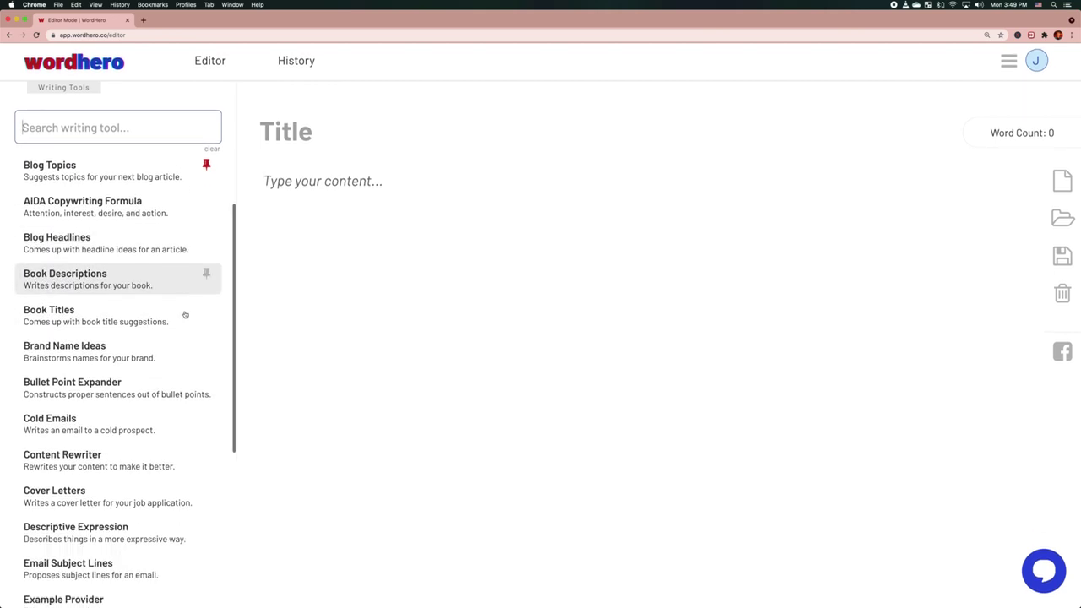
pyautogui.scroll(-4, 185, 315)
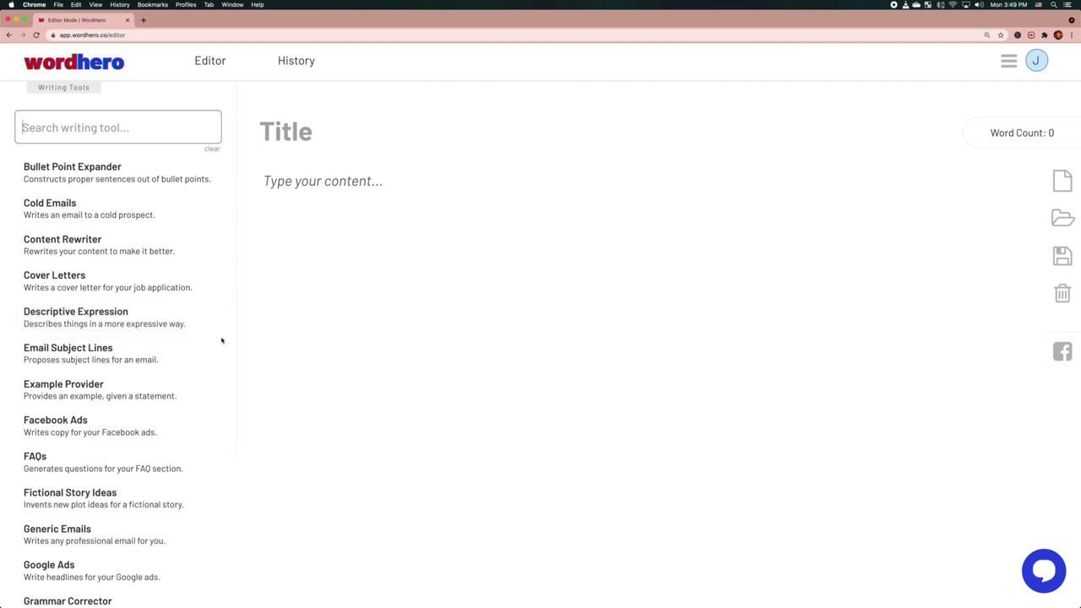
pyautogui.scroll(5, 195, 347)
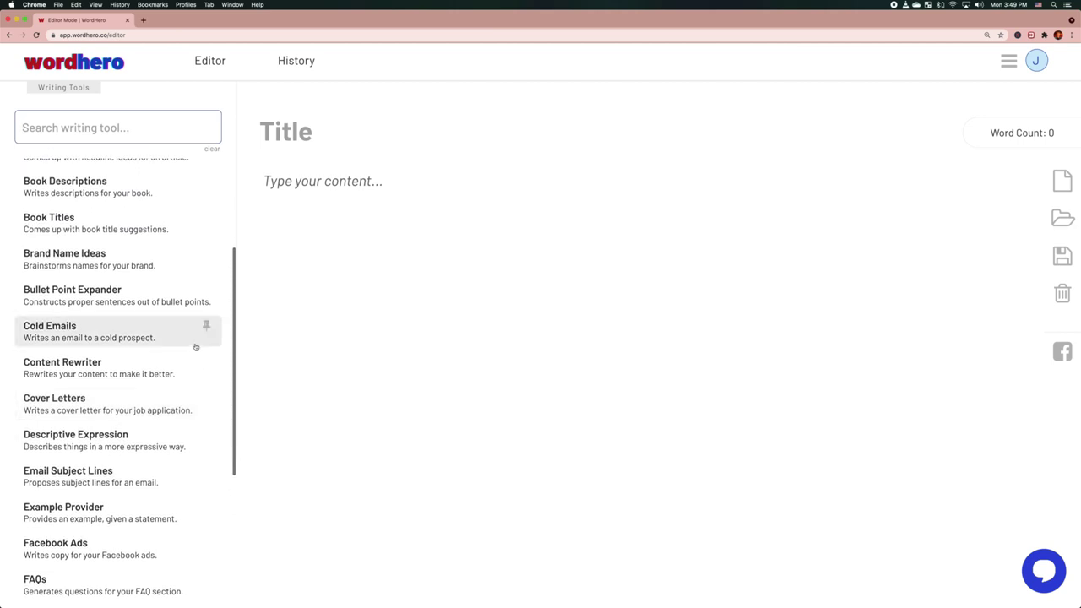
pyautogui.scroll(-6, 195, 347)
pyautogui.scroll(-2, 195, 346)
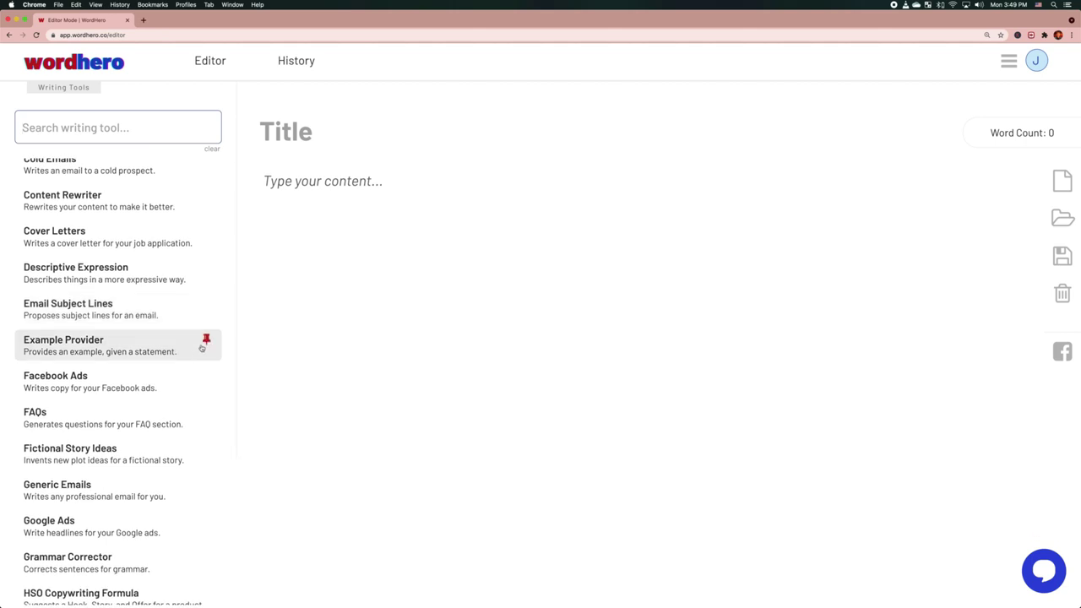
pyautogui.scroll(2, 206, 377)
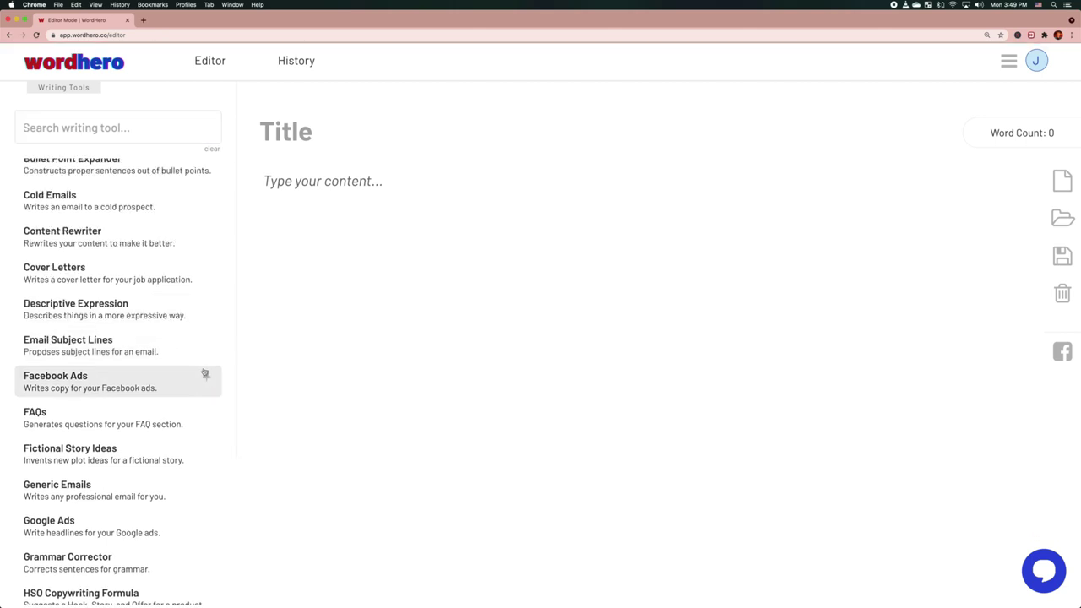
# Pin the Listicles tool to the top of the writing tools list
pyautogui.scroll(-6, 197, 379)
pyautogui.scroll(-10, 196, 379)
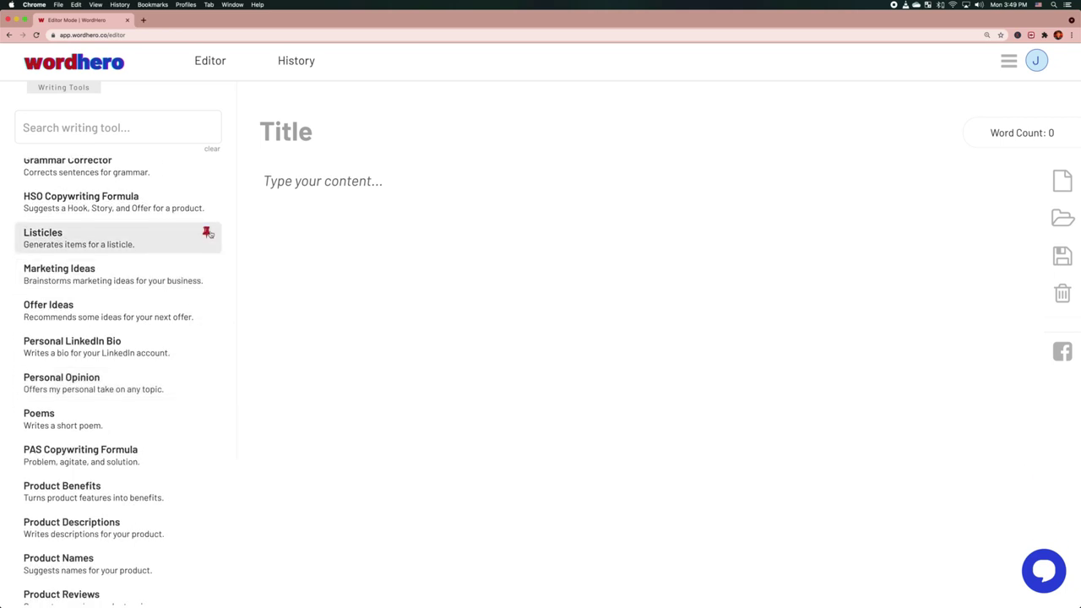
pyautogui.scroll(2, 208, 341)
# Pin the Quora Answers and Sentence Expander tools to the top of the writing tools list
pyautogui.scroll(-7, 195, 365)
pyautogui.scroll(-7, 195, 365)
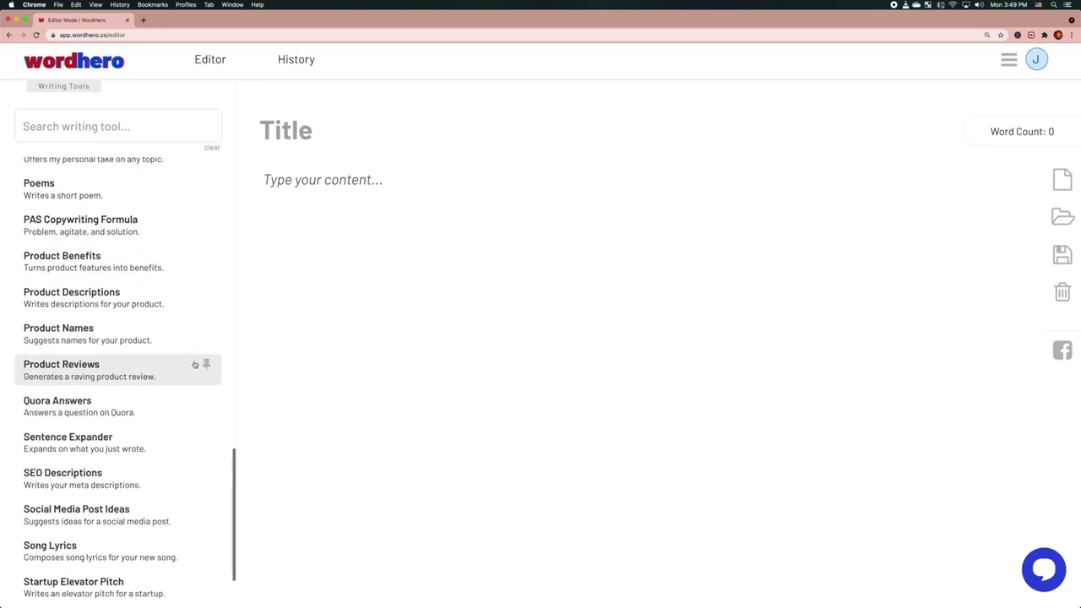
pyautogui.click(205, 348)
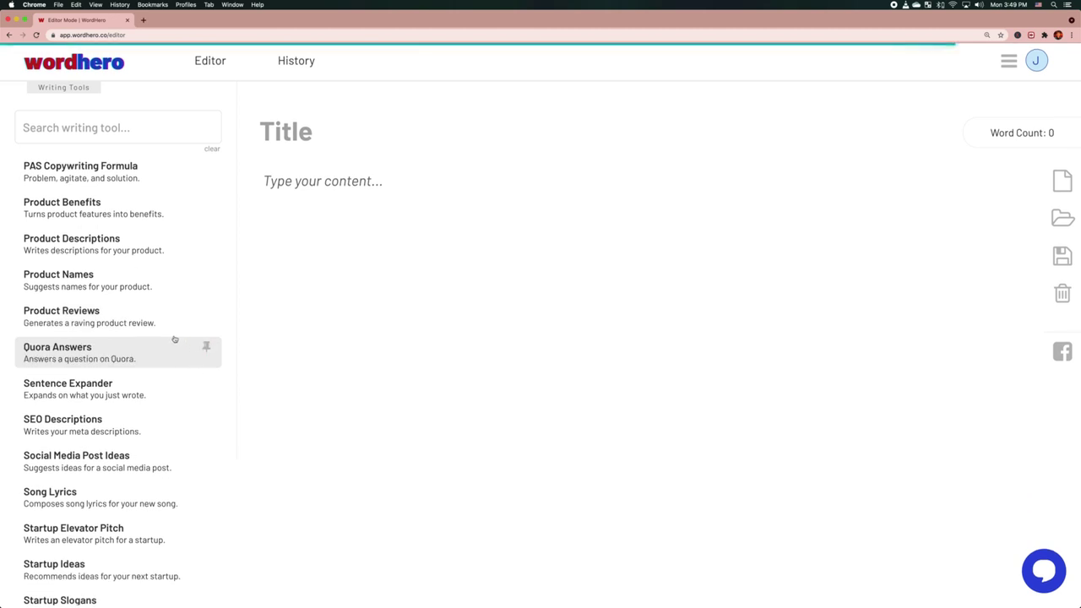
pyautogui.scroll(-2, 207, 345)
pyautogui.click(205, 336)
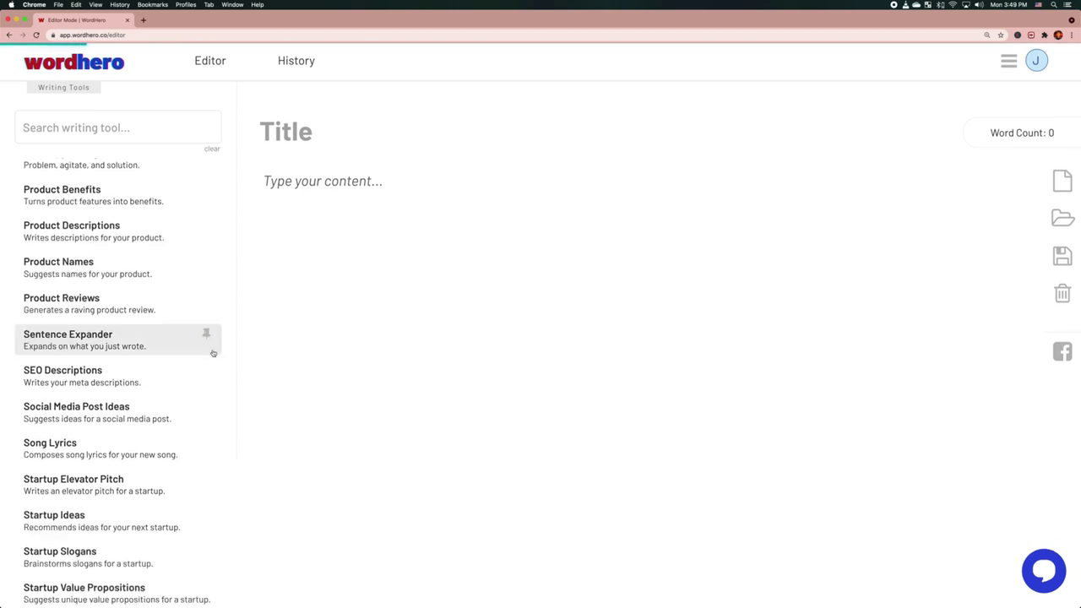
pyautogui.scroll(-3, 191, 374)
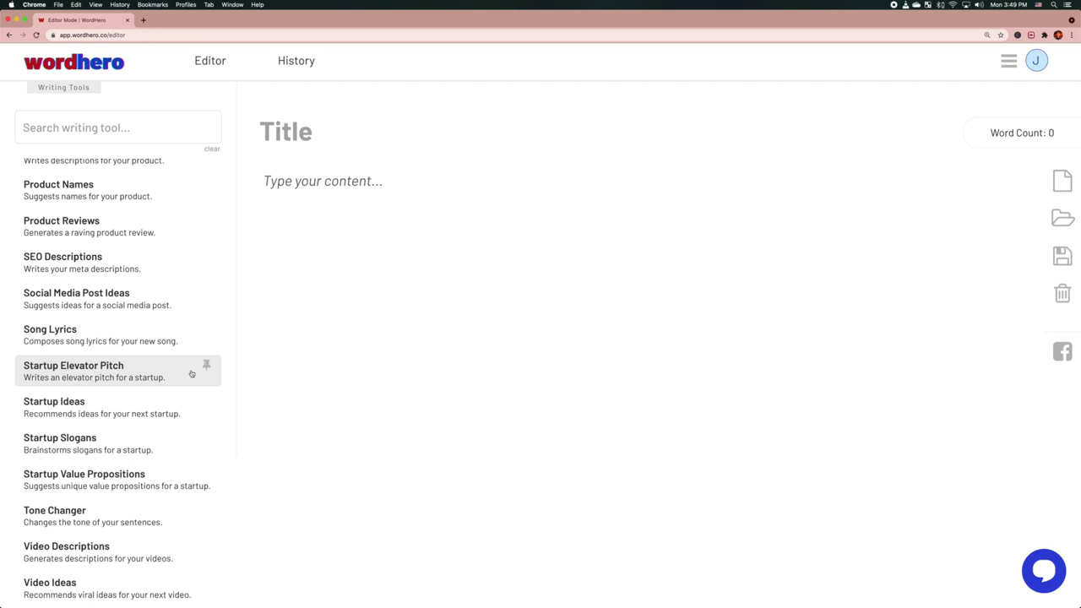
# Pin the FAQs tool and return to the start of the writing tools list
pyautogui.scroll(10, 191, 374)
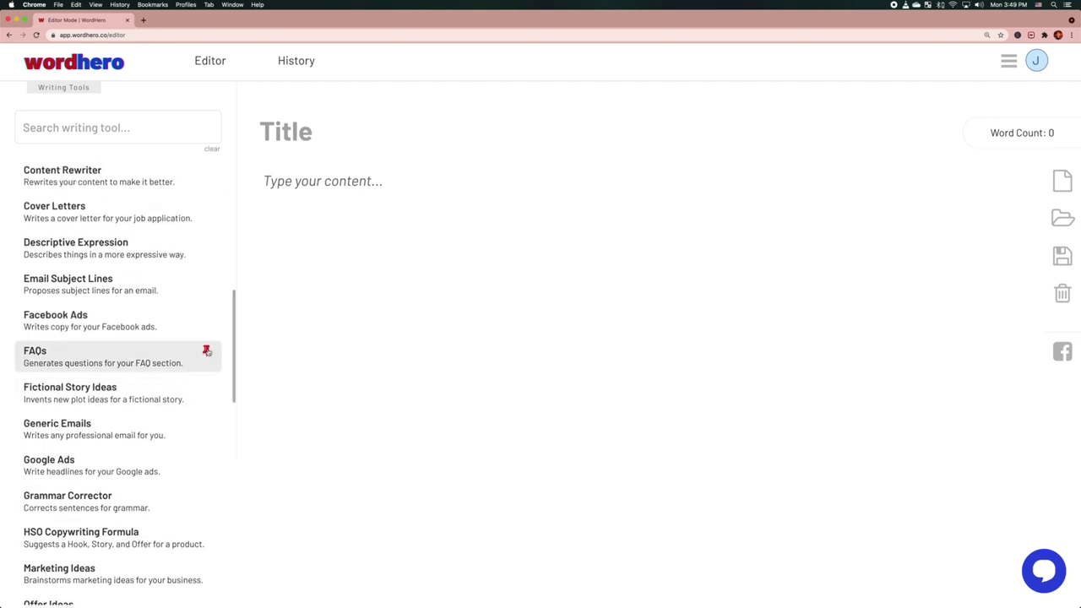
pyautogui.click(206, 351)
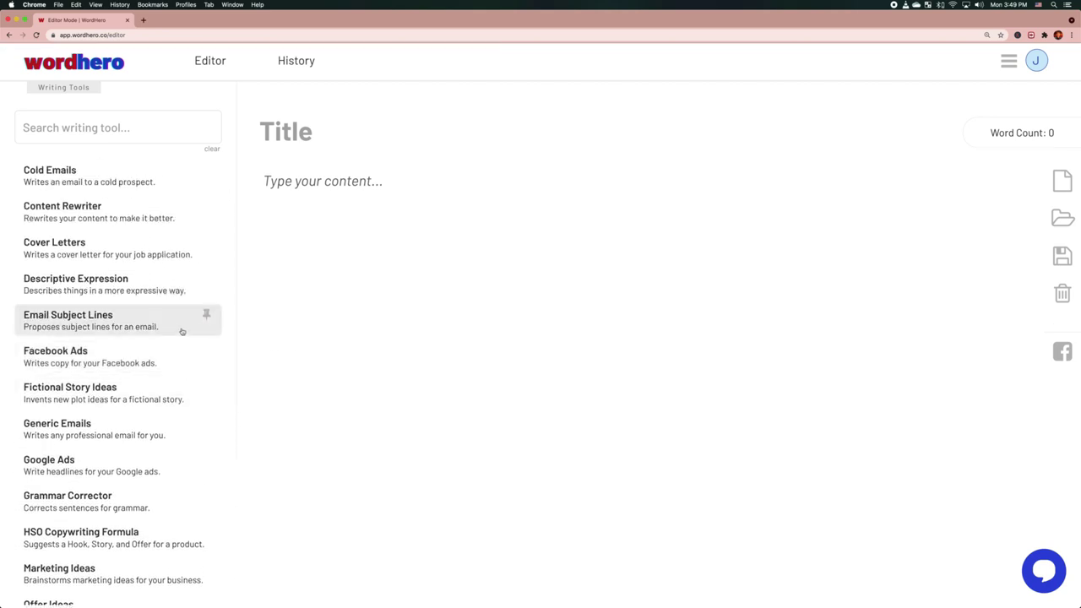
pyautogui.scroll(6, 181, 333)
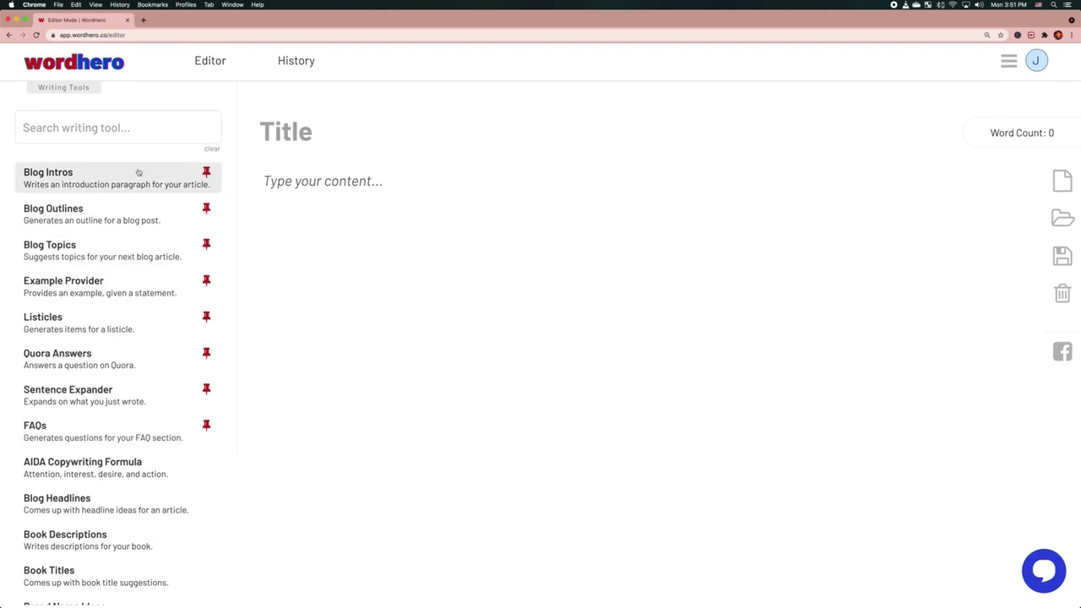
# Generate suggestions with the Blog Topics tool using the blog description "pest control for offices"
pyautogui.click(111, 250)
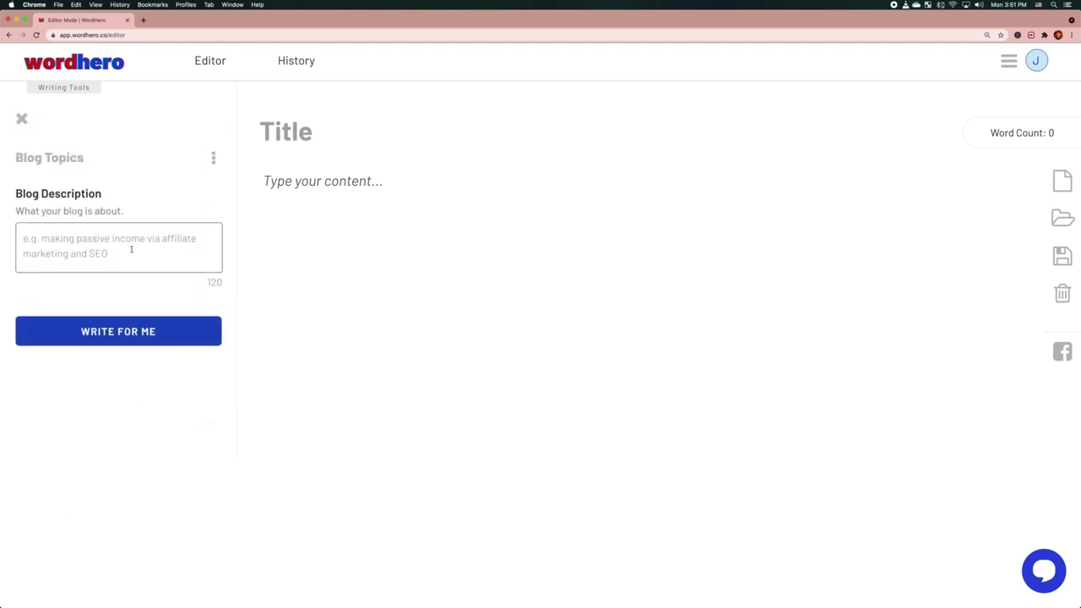
pyautogui.write('pest control')
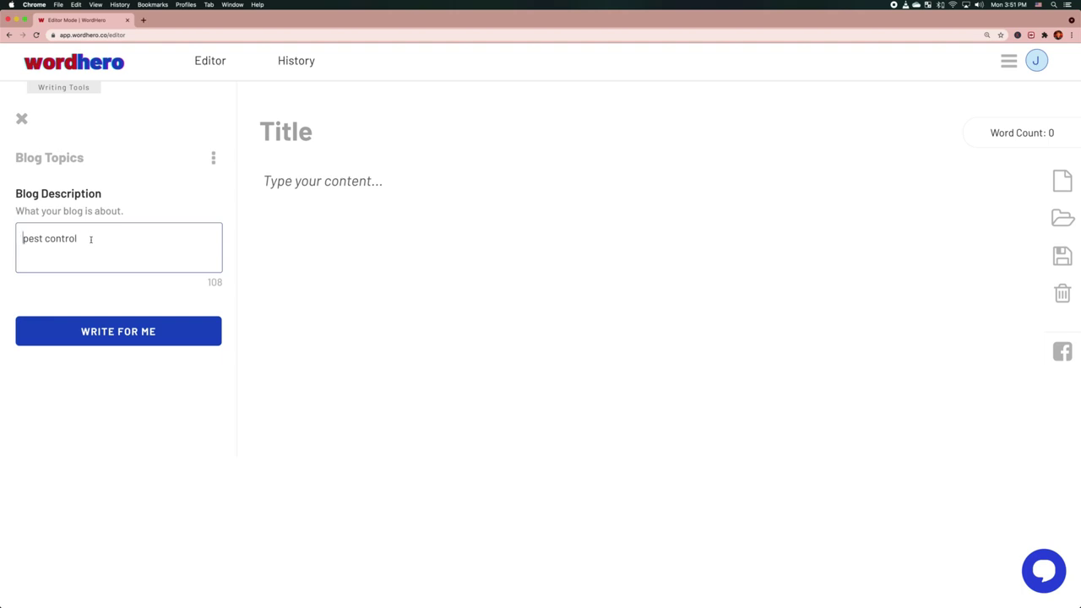
pyautogui.write('for offices')
pyautogui.press('super+a')
pyautogui.click(118, 330)
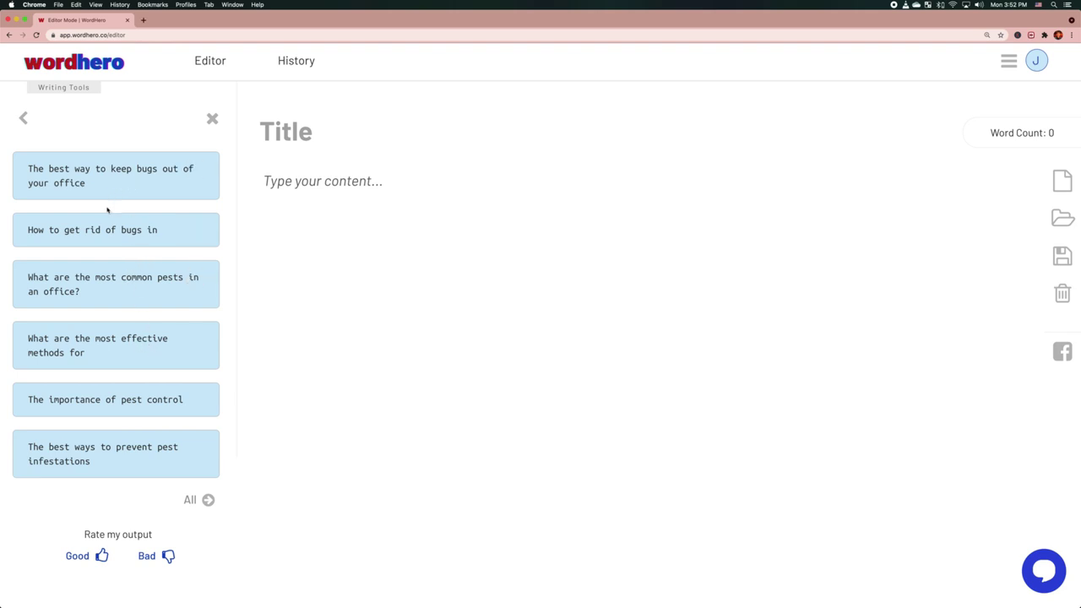
# Insert the suggestion "The best way to keep bugs out of your office" into the content and replace "The best way to" with "How to"
pyautogui.click(195, 169)
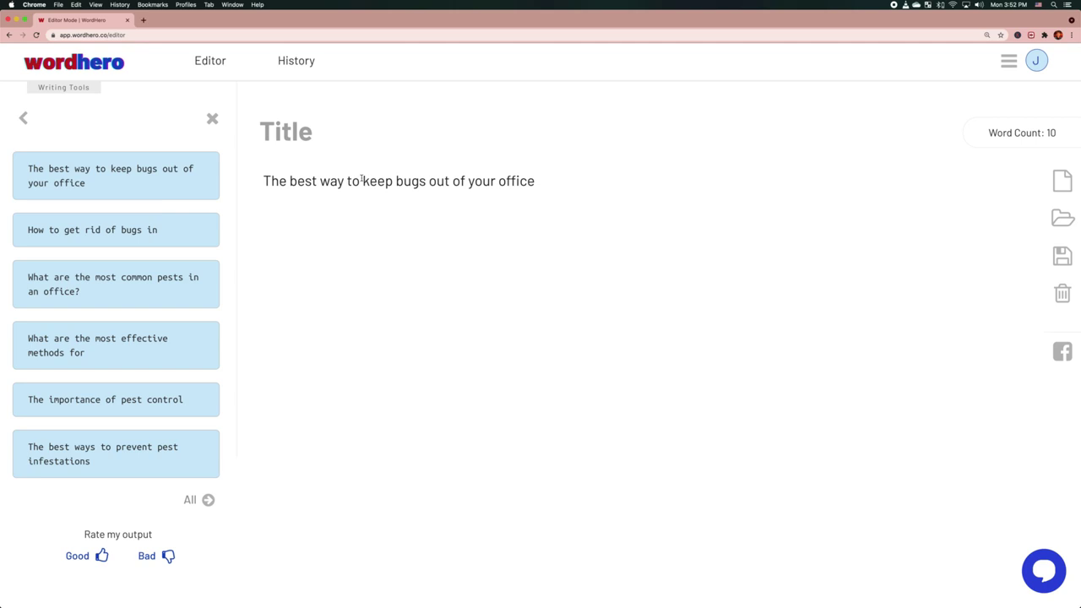
pyautogui.moveTo(362, 179); pyautogui.dragTo(256, 173)
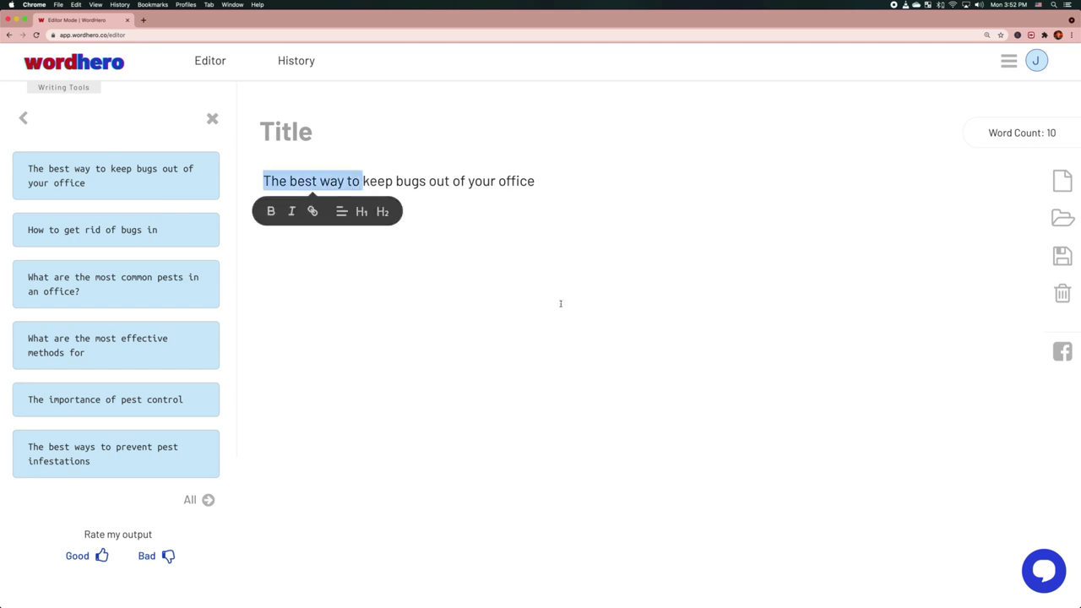
pyautogui.write('How to')
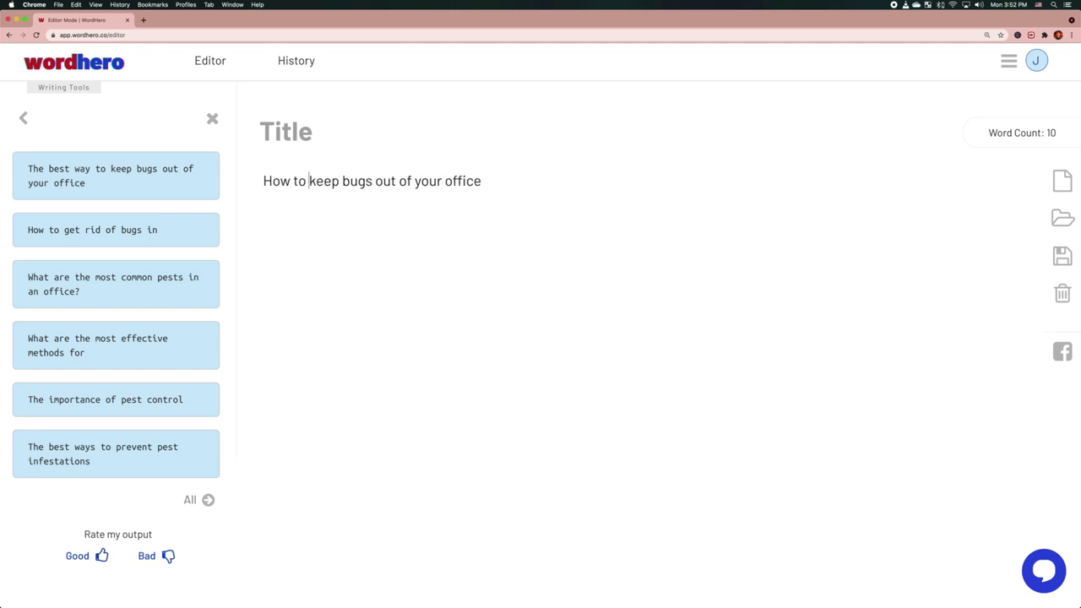
# Move the line "How to keep bugs out of your office" from the content into the document title
pyautogui.press('super+a')
pyautogui.press('super+x')
pyautogui.click(287, 135)
pyautogui.press('super+v')
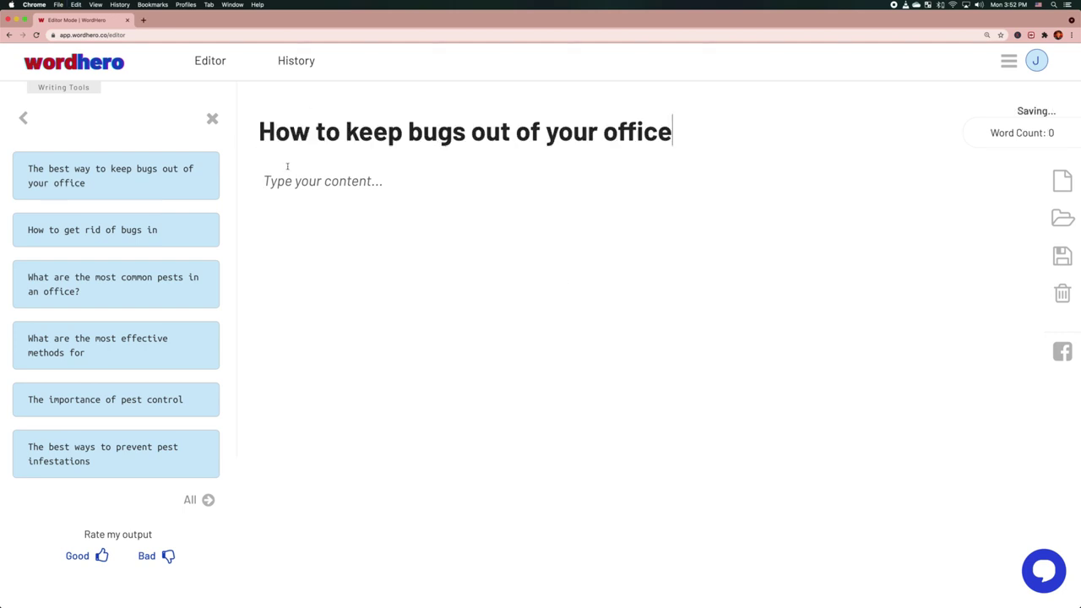
pyautogui.click(314, 180)
pyautogui.click(325, 131)
pyautogui.press('Tab')
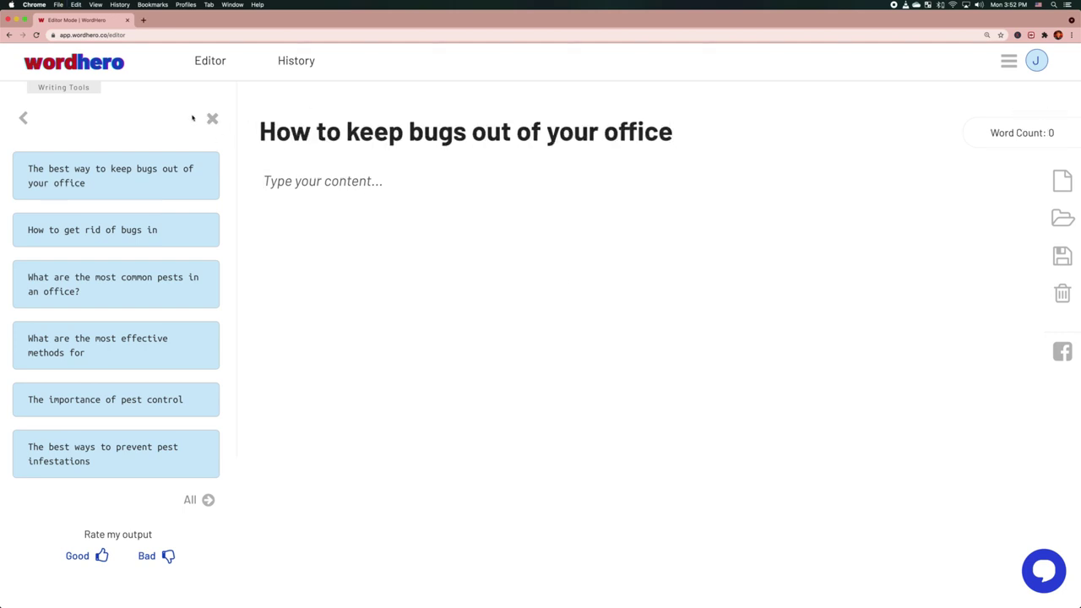
# Generate an article outline with the Blog Outlines tool for the topic "How to keep bugs out of your office"
pyautogui.click(212, 121)
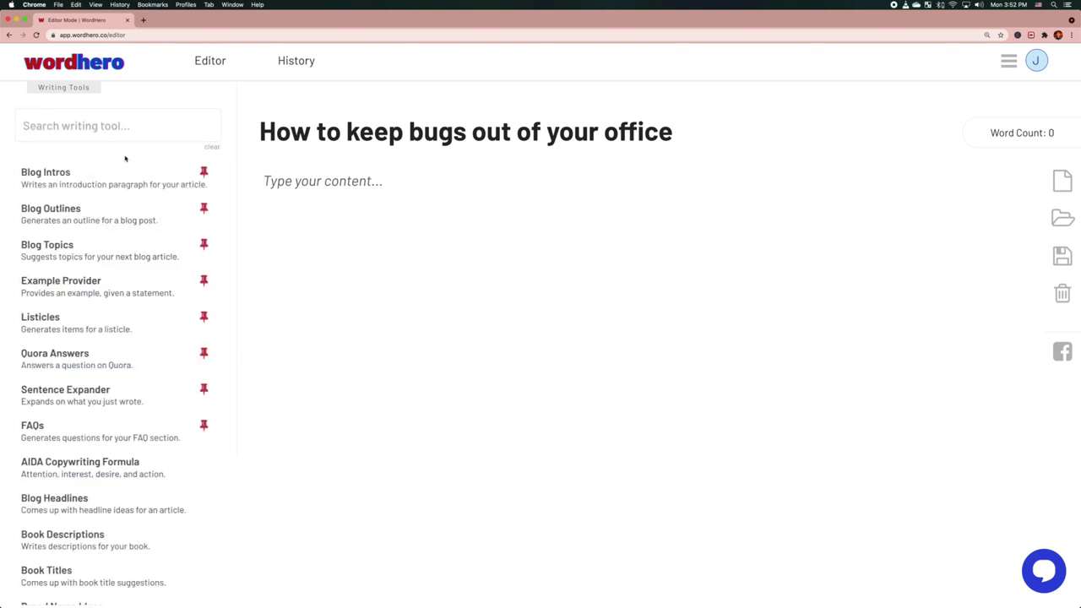
pyautogui.click(115, 219)
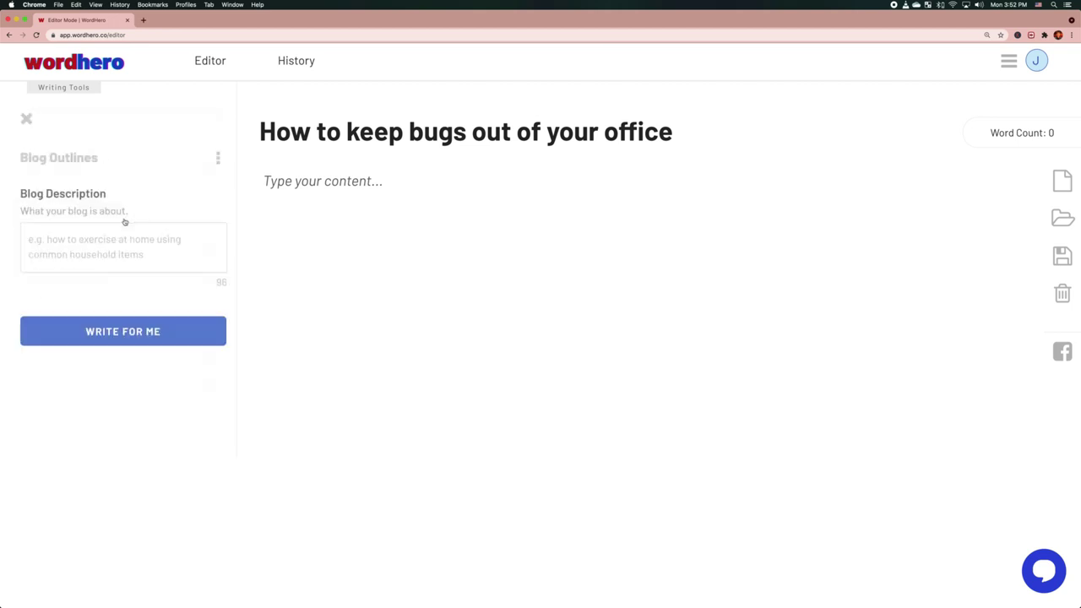
pyautogui.click(23, 121)
pyautogui.click(87, 214)
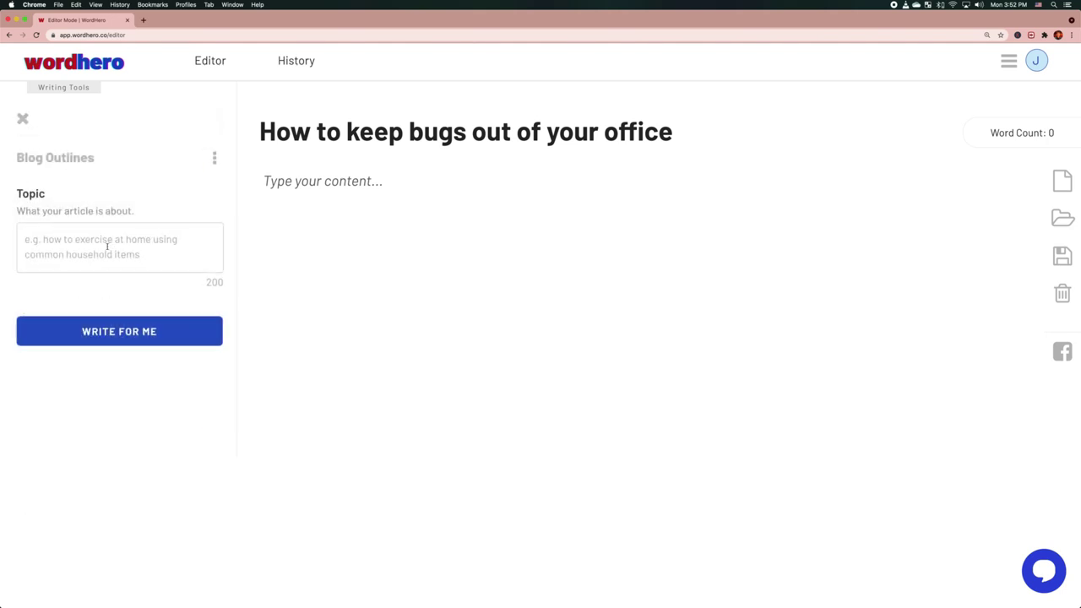
pyautogui.click(128, 252)
pyautogui.press('super+v')
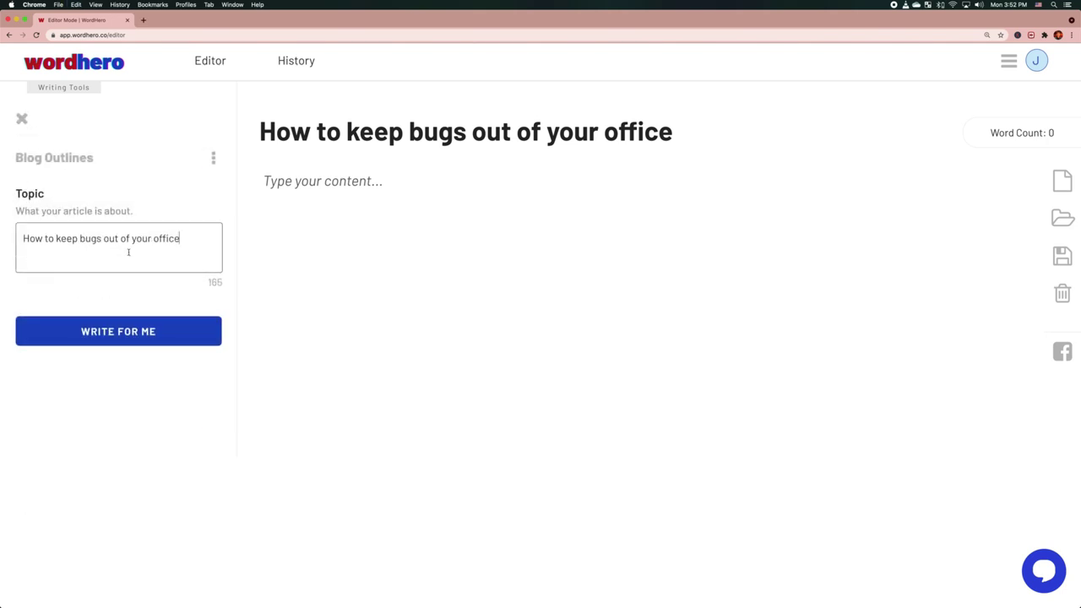
pyautogui.click(122, 335)
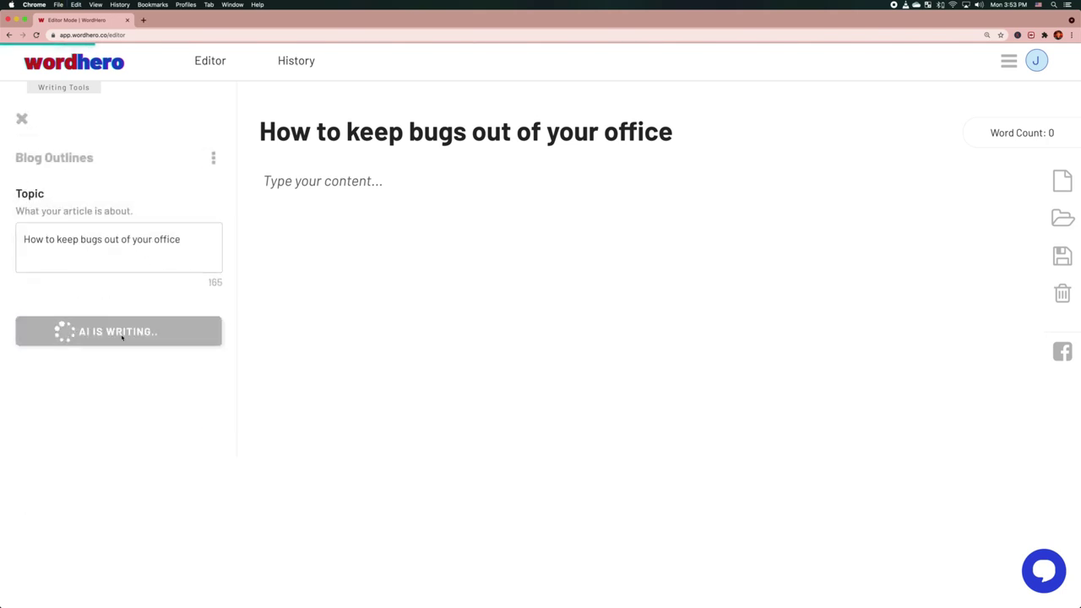
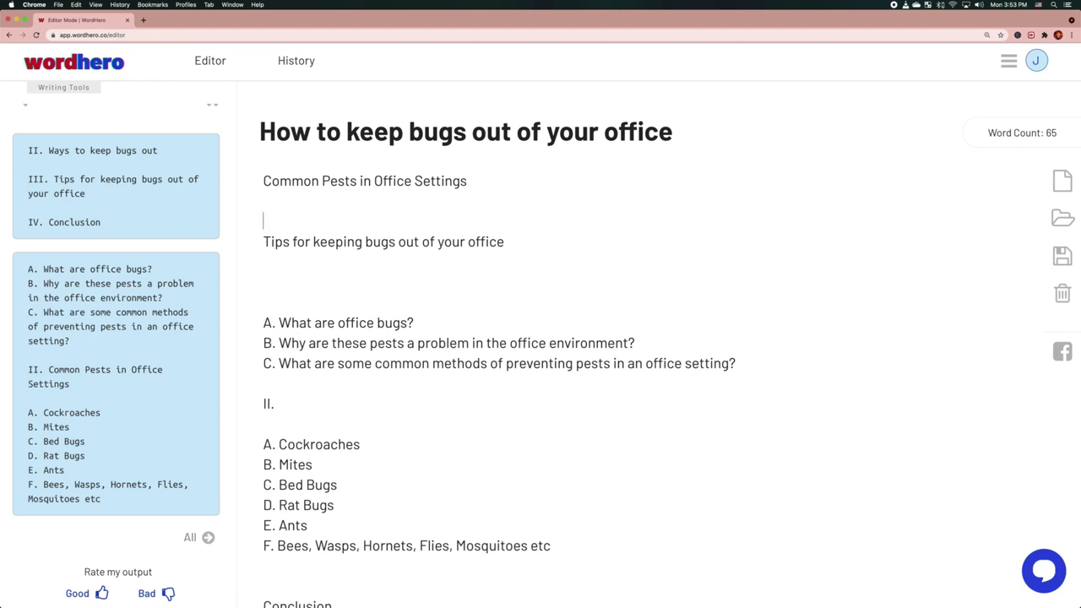
# Delete the outline line "A. What are office bugs?" from the content
pyautogui.press('Down')
pyautogui.press('Down')
pyautogui.press('Down')
pyautogui.press('Down')
pyautogui.press('Down')
pyautogui.press('Down')
pyautogui.click(264, 322)
pyautogui.press('Home')
pyautogui.hotkey('shift', 'End')
pyautogui.press('BackSpace')
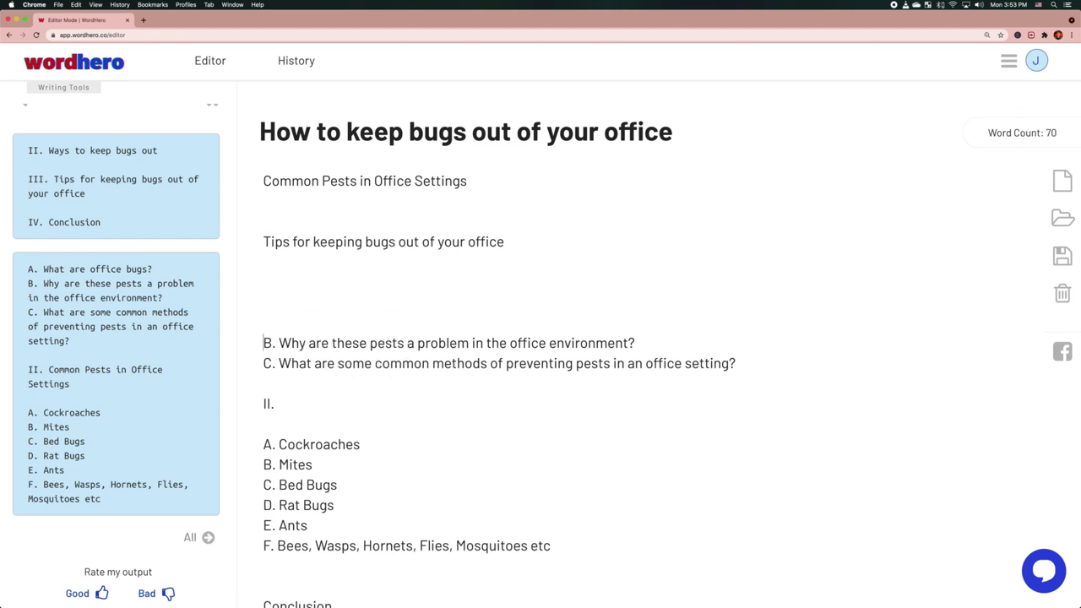
# Move "Why are these pests a problem in the office environment?" above "Tips for keeping bugs out of your office", without its "B." prefix
pyautogui.press('BackSpace')
pyautogui.press('BackSpace')
pyautogui.press('BackSpace')
pyautogui.hotkey('shift', 'End')
pyautogui.hotkey('ctrl', 'c')
pyautogui.press('BackSpace')
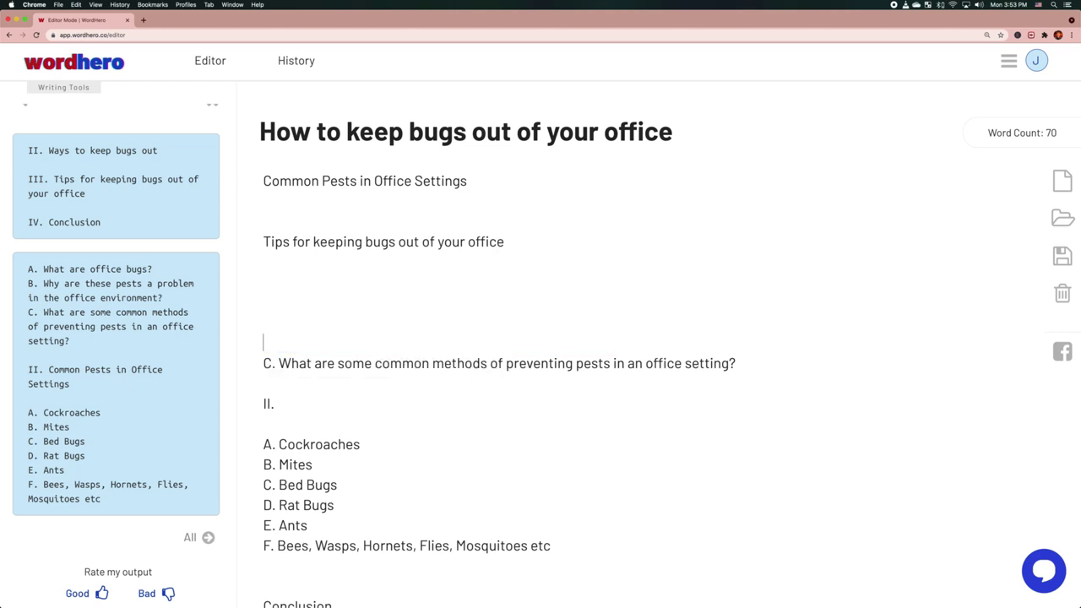
pyautogui.press('Up')
pyautogui.press('Up')
pyautogui.press('Up')
pyautogui.press('Up')
pyautogui.press('Up')
pyautogui.press('Up')
pyautogui.press('Up')
pyautogui.press('Up')
pyautogui.press('Down')
pyautogui.hotkey('ctrl', 'v')
pyautogui.press('Return')
# Remove the surplus blank lines between "Tips for keeping bugs out of your office" and the question about common prevention methods
pyautogui.press('Down')
pyautogui.press('Down')
pyautogui.press('Down')
pyautogui.press('Down')
pyautogui.press('Down')
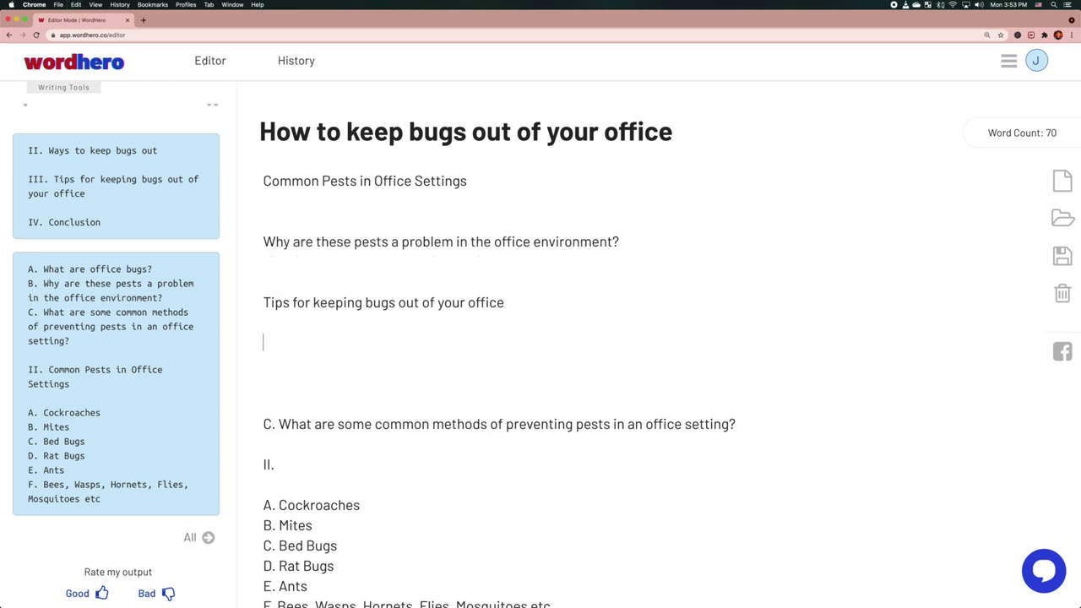
pyautogui.press('BackSpace')
pyautogui.press('BackSpace')
pyautogui.press('BackSpace')
pyautogui.press('Down')
pyautogui.press('Down')
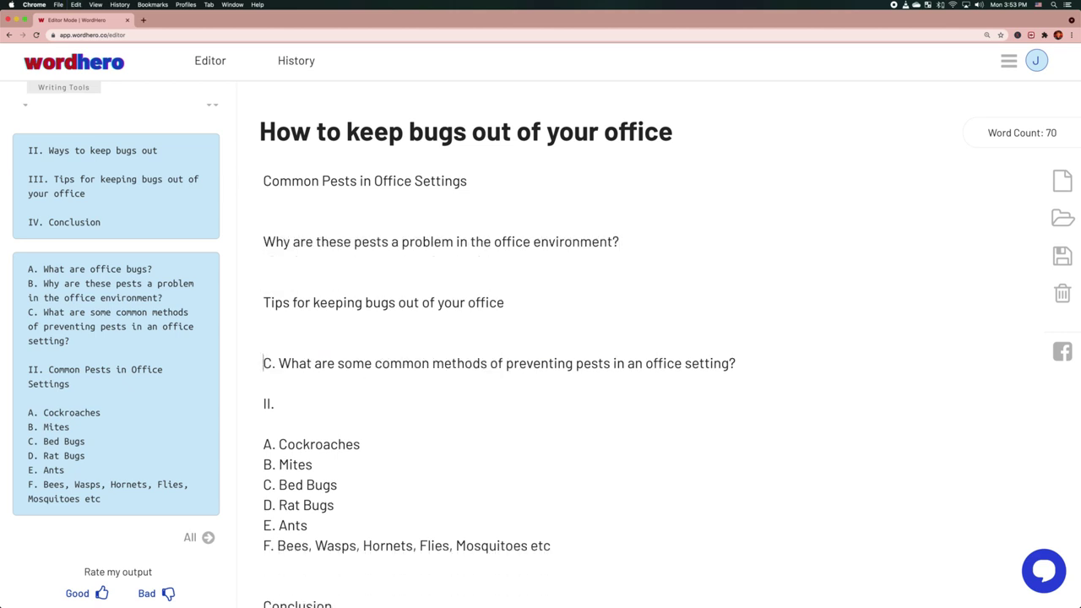
# Remove the "C." prefix from "What are some common methods of preventing pests in an office setting?"
pyautogui.press('Up')
pyautogui.press('Right')
pyautogui.press('Right')
pyautogui.press('Right')
pyautogui.press('BackSpace')
pyautogui.press('BackSpace')
pyautogui.press('BackSpace')
pyautogui.press('Down')
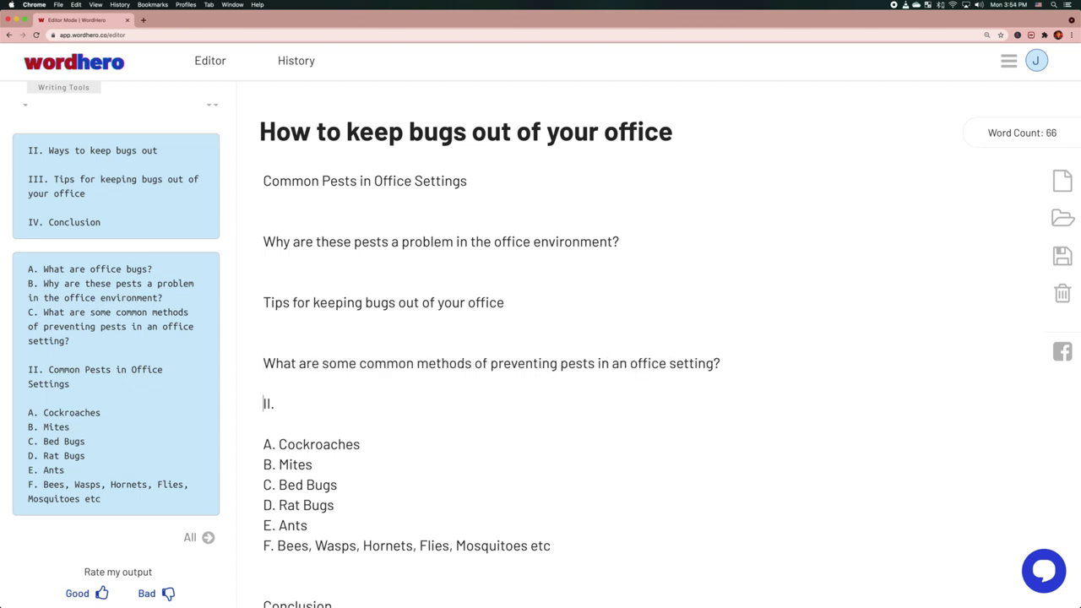
# Move the A to F pest list from below "II." to directly under the heading "Common Pests in Office Settings"
pyautogui.press('Down')
pyautogui.hotkey('shift', 'Down')
pyautogui.hotkey('shift', 'Down')
pyautogui.hotkey('shift', 'Down')
pyautogui.hotkey('shift', 'Down')
pyautogui.hotkey('shift', 'Down')
pyautogui.hotkey('shift', 'End')
pyautogui.press('super+c')
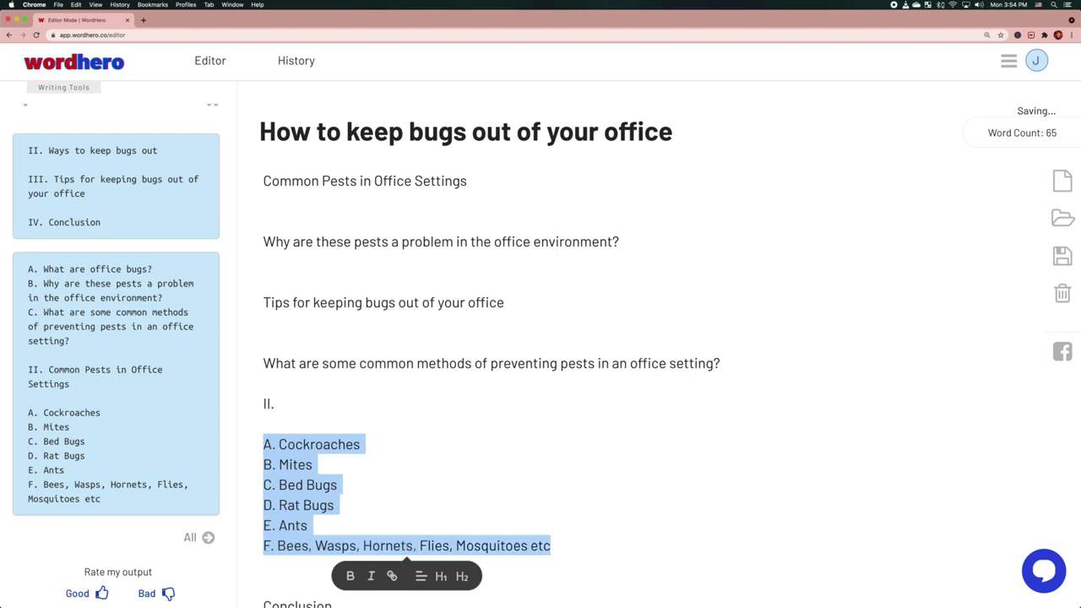
pyautogui.press('BackSpace')
pyautogui.press('Up')
pyautogui.press('Up')
pyautogui.press('Up')
pyautogui.press('Up')
pyautogui.press('Up')
pyautogui.press('Up')
pyautogui.press('Up')
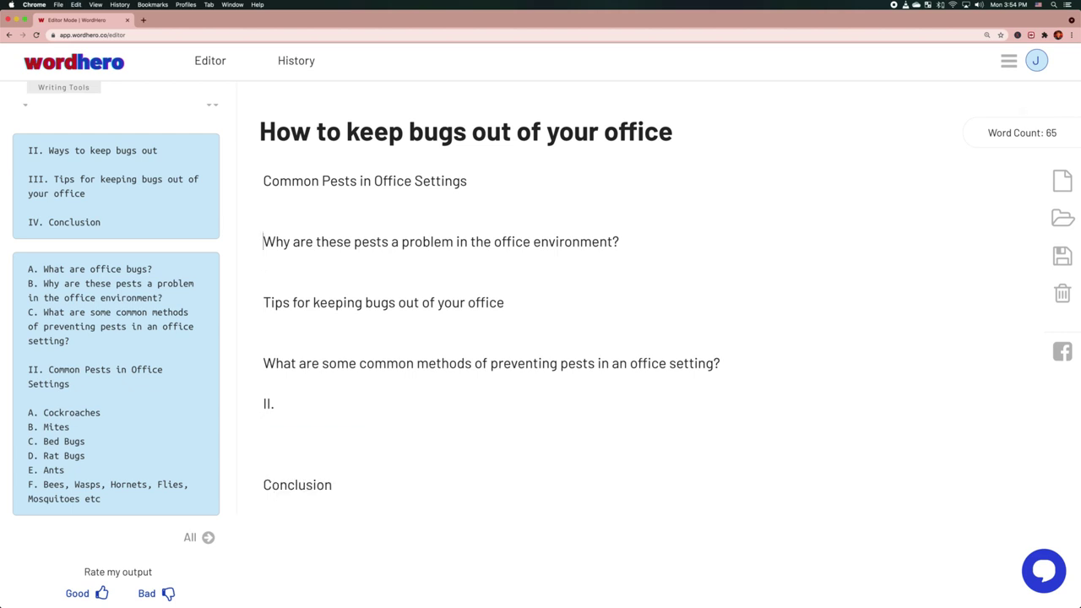
pyautogui.press('super+v')
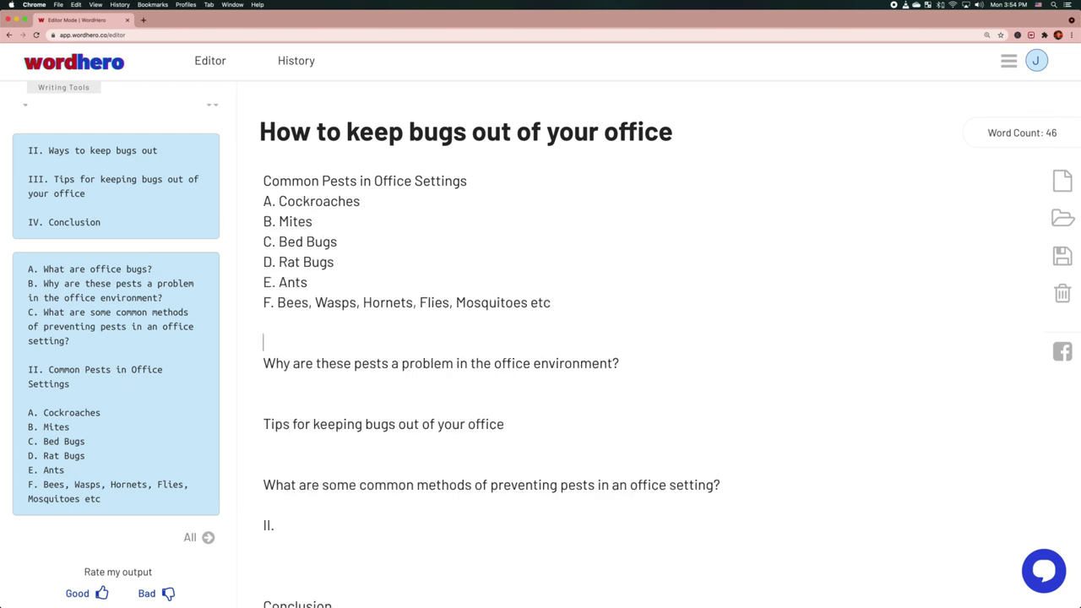
# Move "What are some common methods of preventing pests in an office setting?" above "Tips for keeping bugs out of your office"
pyautogui.scroll(-2, 374, 249)
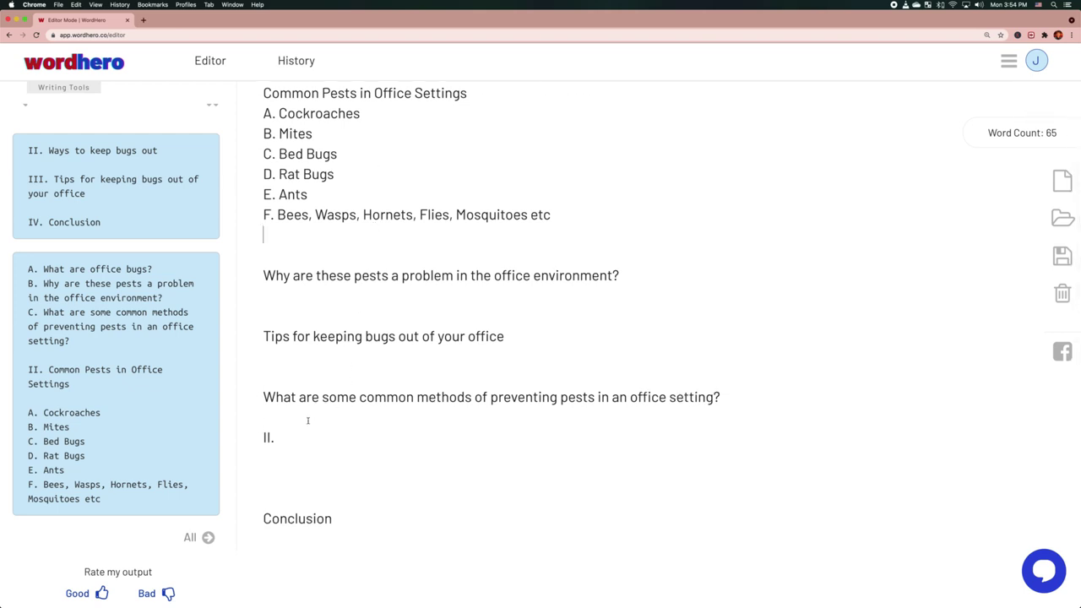
pyautogui.doubleClick(279, 436)
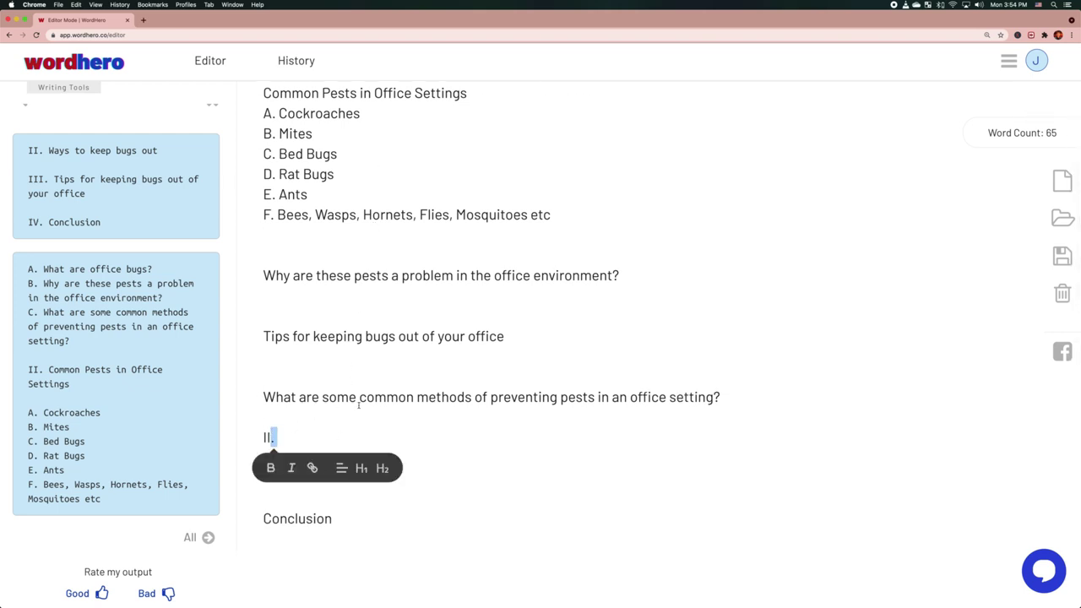
pyautogui.tripleClick(357, 397)
pyautogui.press('super+c')
pyautogui.press('BackSpace')
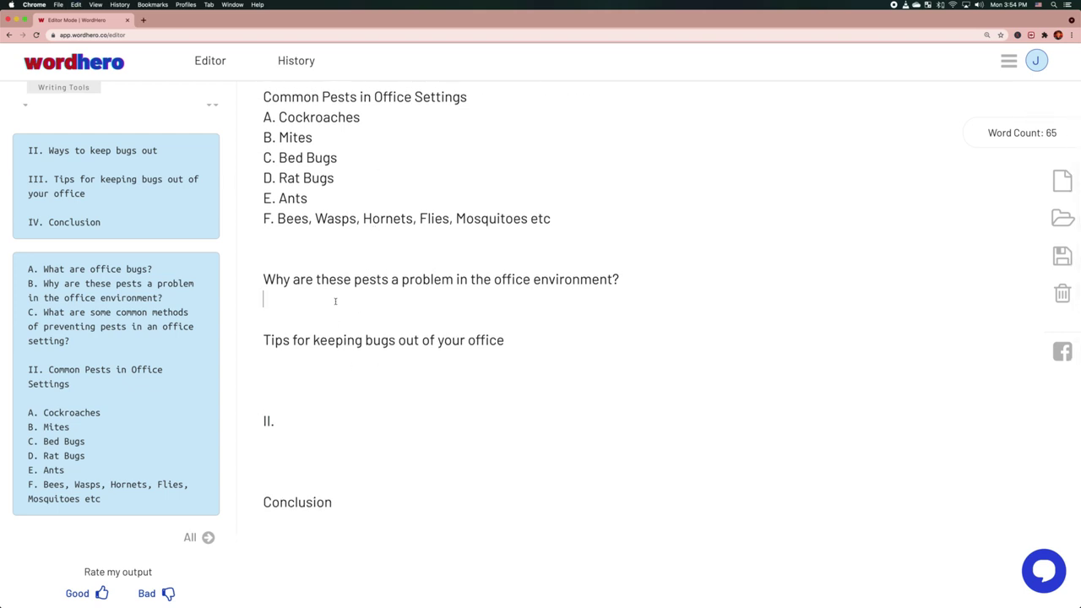
pyautogui.press('super+v')
pyautogui.scroll(-2, 321, 440)
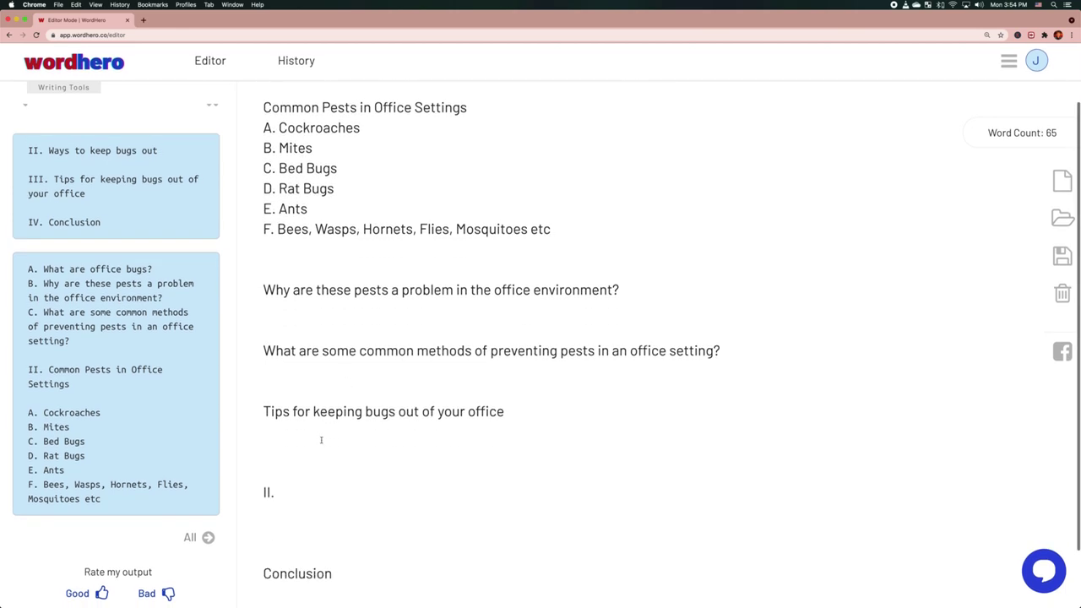
# Delete the leftover "II." and the surplus blank lines above "Conclusion"
pyautogui.moveTo(279, 469); pyautogui.dragTo(389, 491)
pyautogui.press('BackSpace')
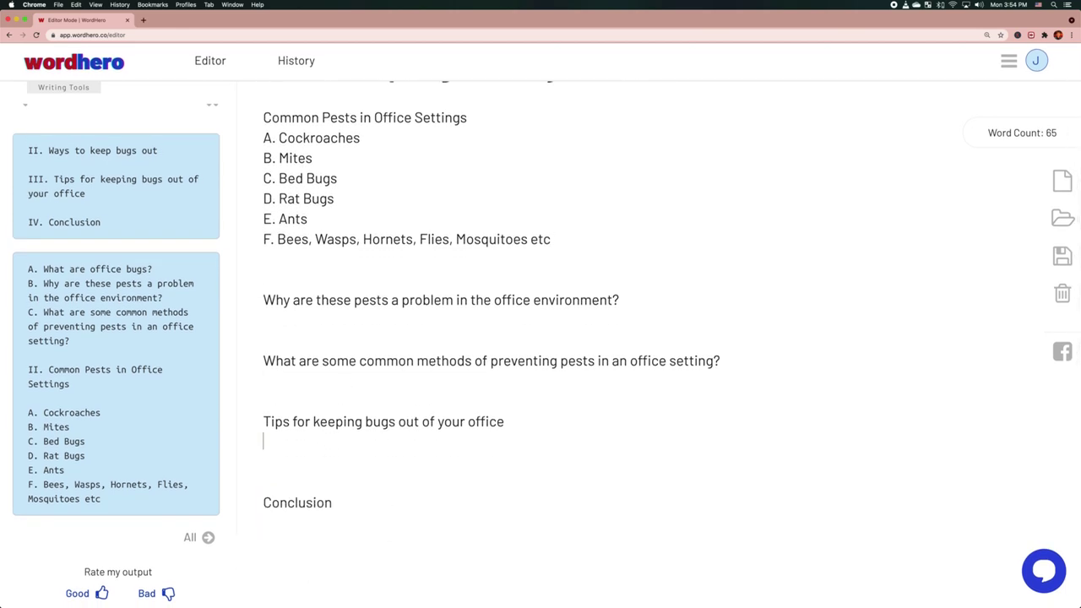
pyautogui.scroll(1, 360, 516)
pyautogui.click(360, 515)
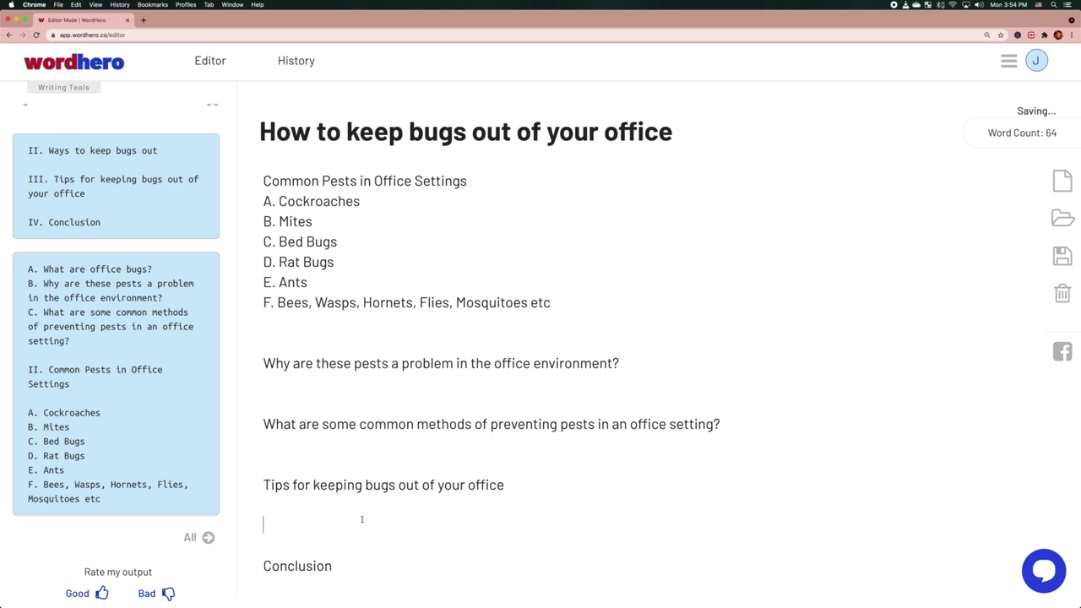
pyautogui.press('BackSpace')
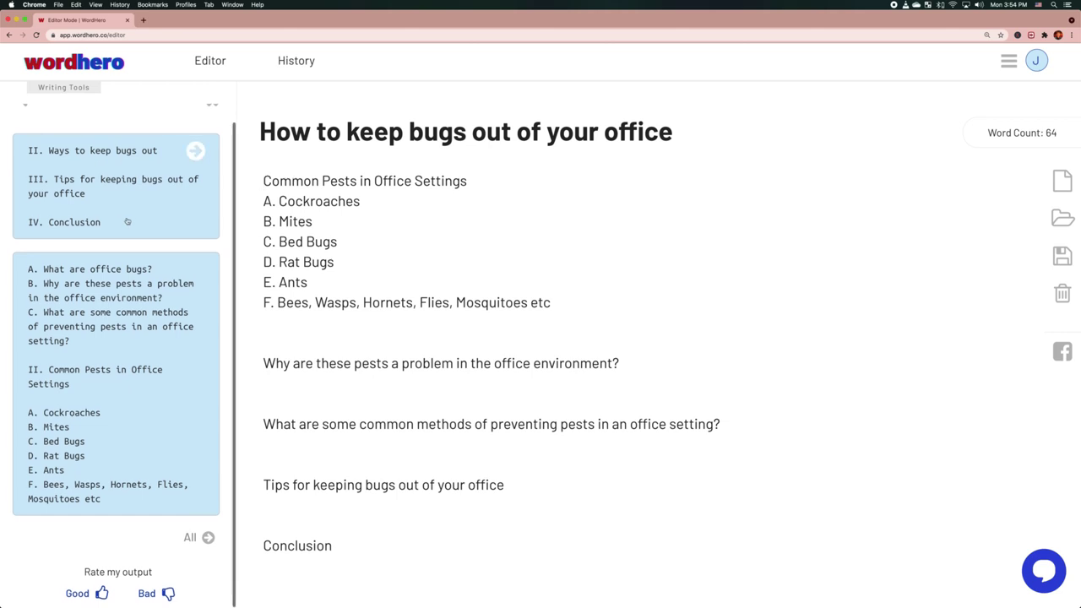
# Close the Blog Outlines results and return to the writing tools list
pyautogui.scroll(1, 126, 217)
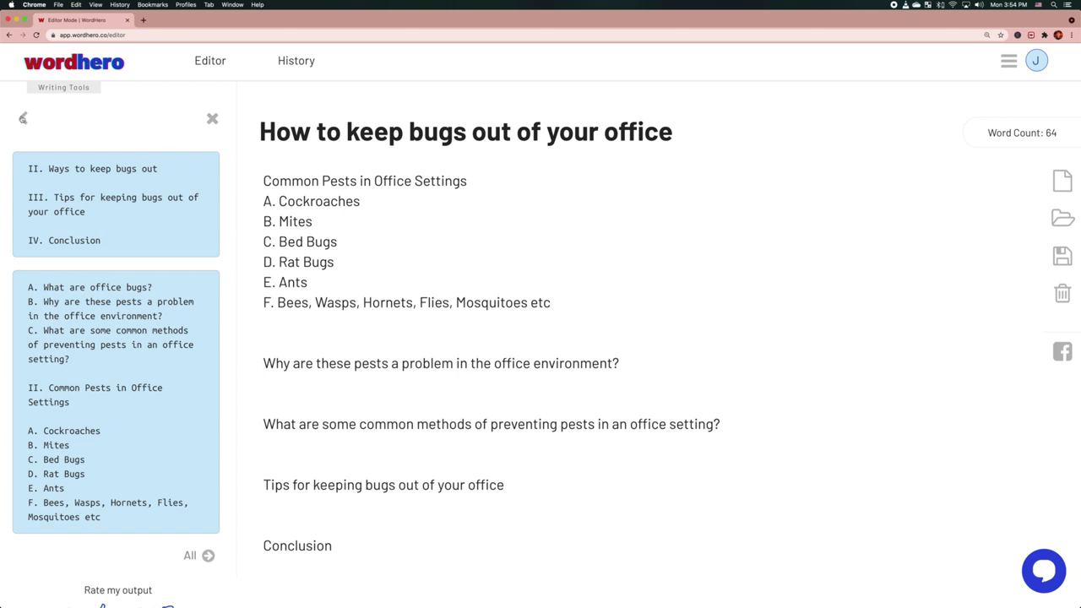
pyautogui.click(23, 118)
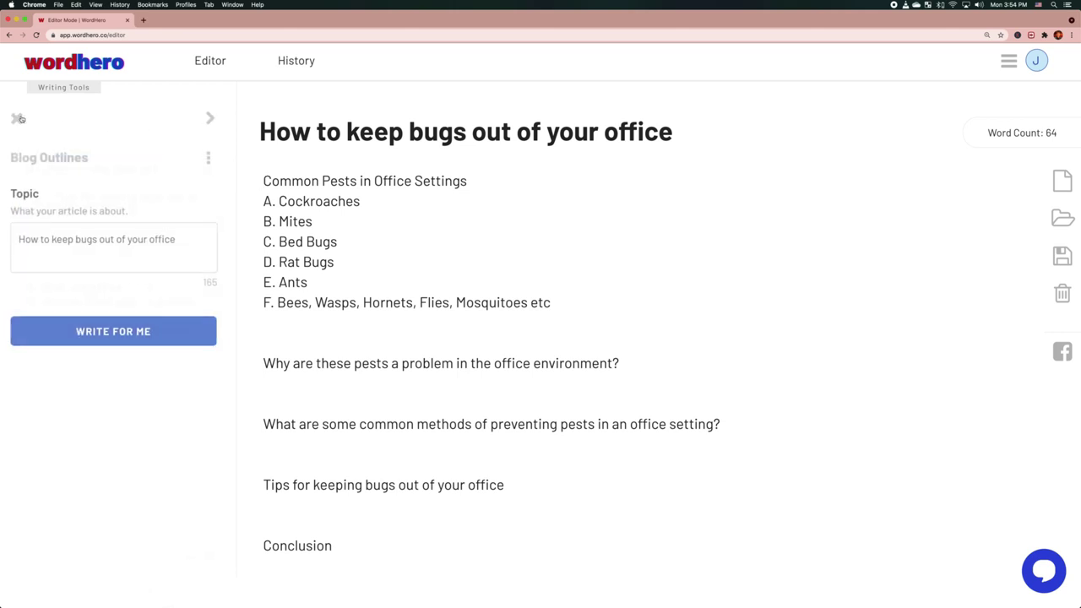
pyautogui.click(192, 238)
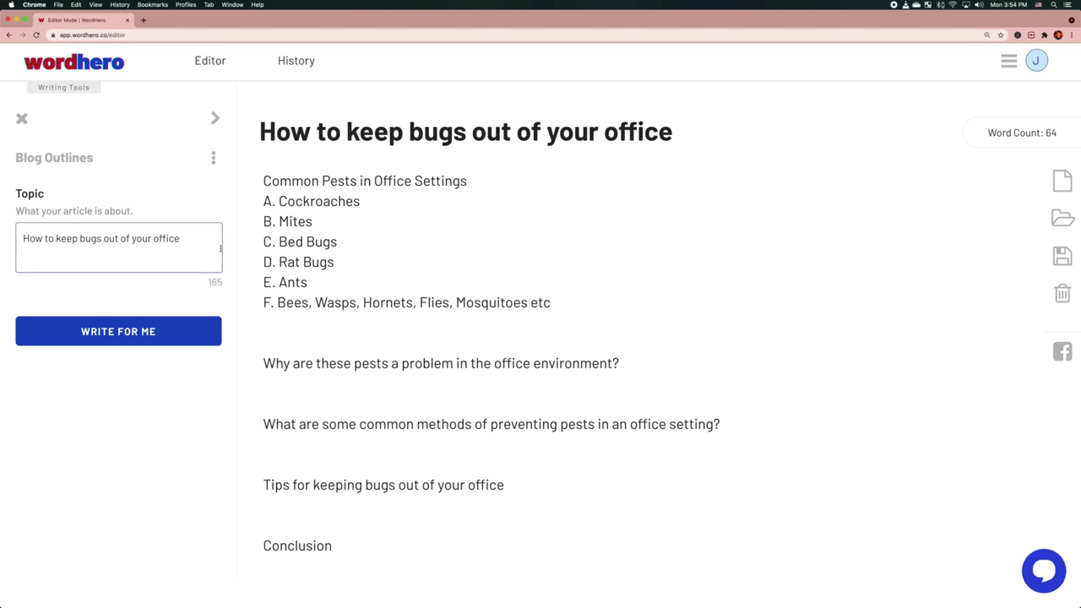
pyautogui.click(360, 238)
pyautogui.click(22, 118)
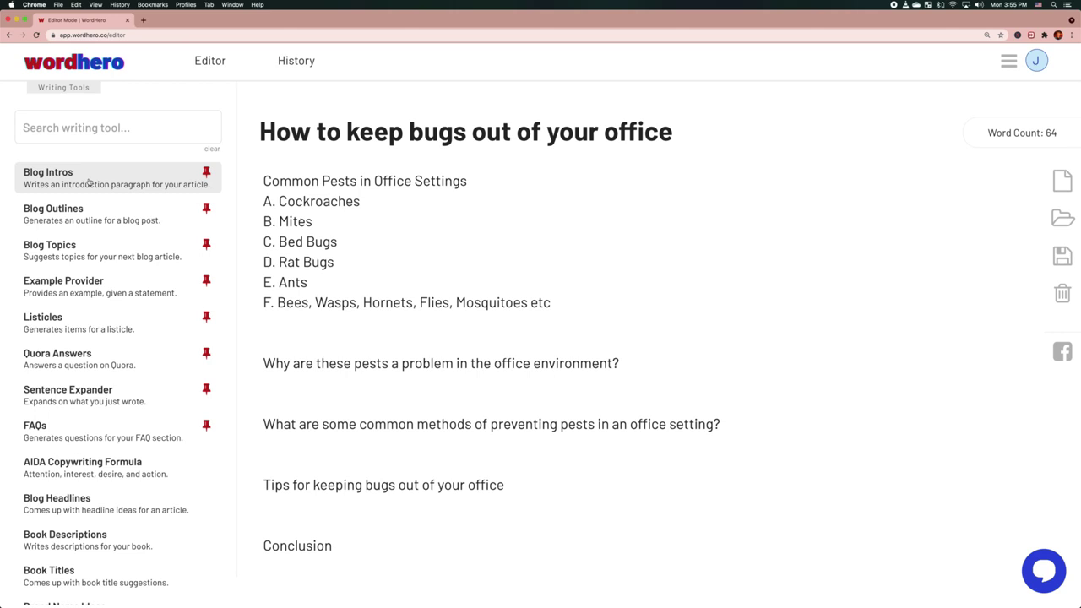
# Generate introductions with the Blog Intros tool, using the document title "How to keep bugs out of your office" as the topic
pyautogui.click(89, 181)
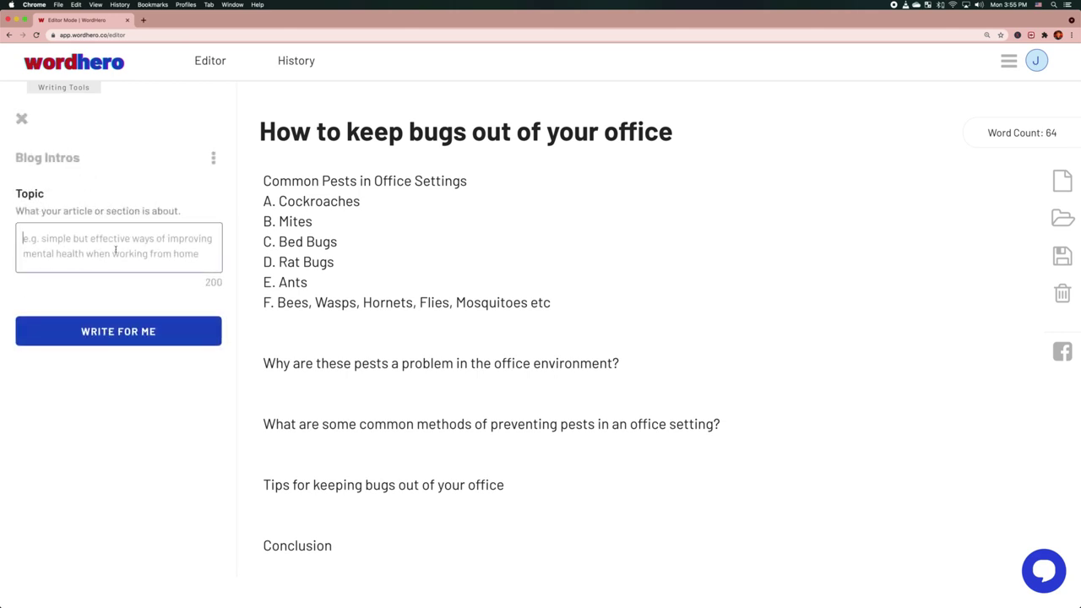
pyautogui.tripleClick(389, 134)
pyautogui.press('super+v')
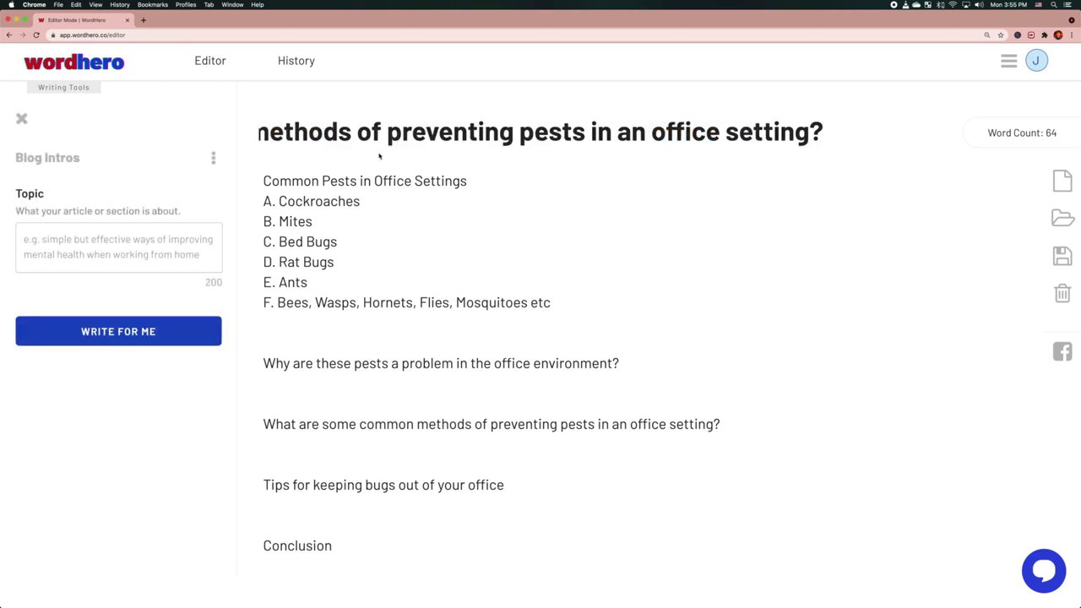
pyautogui.press('super+z')
pyautogui.press('super+c')
pyautogui.click(84, 241)
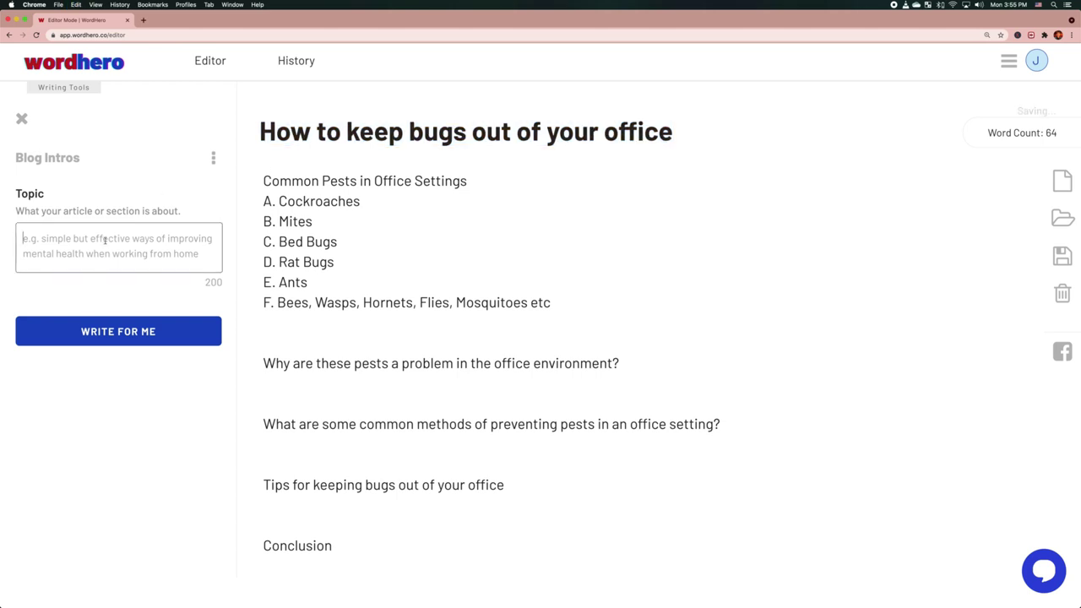
pyautogui.press('super+v')
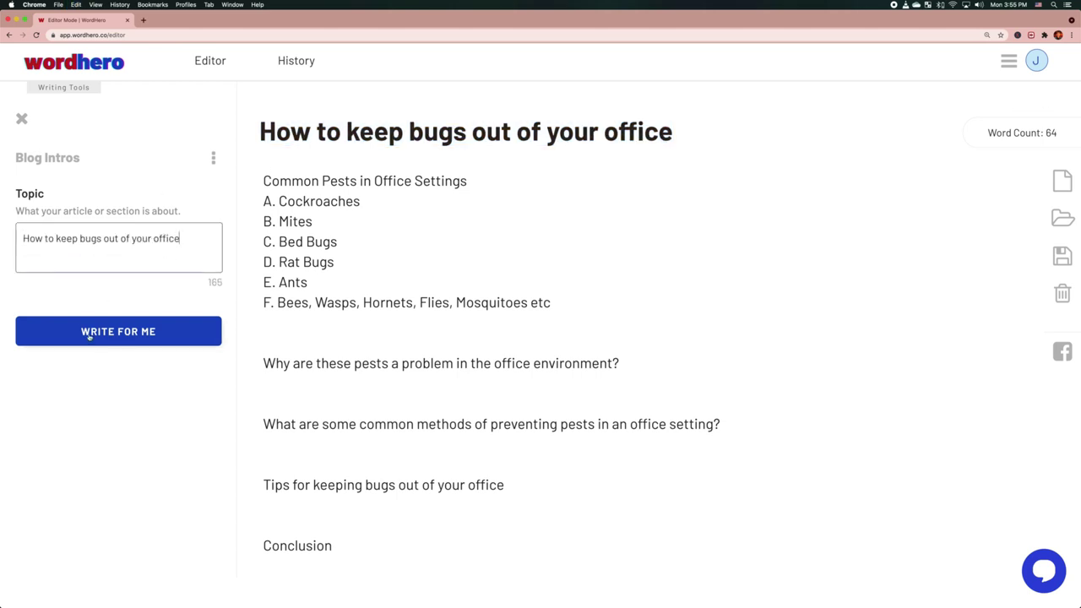
pyautogui.click(89, 335)
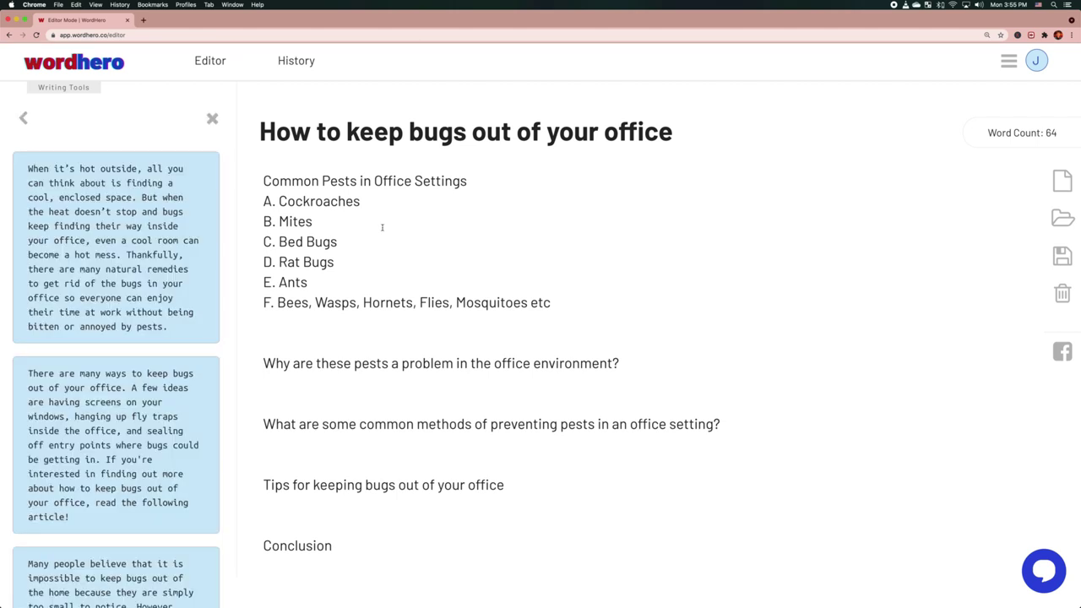
# Look through the generated introductions and add three blank lines above "Common Pests in Office Settings" in the content
pyautogui.scroll(-3, 123, 267)
pyautogui.scroll(3, 123, 266)
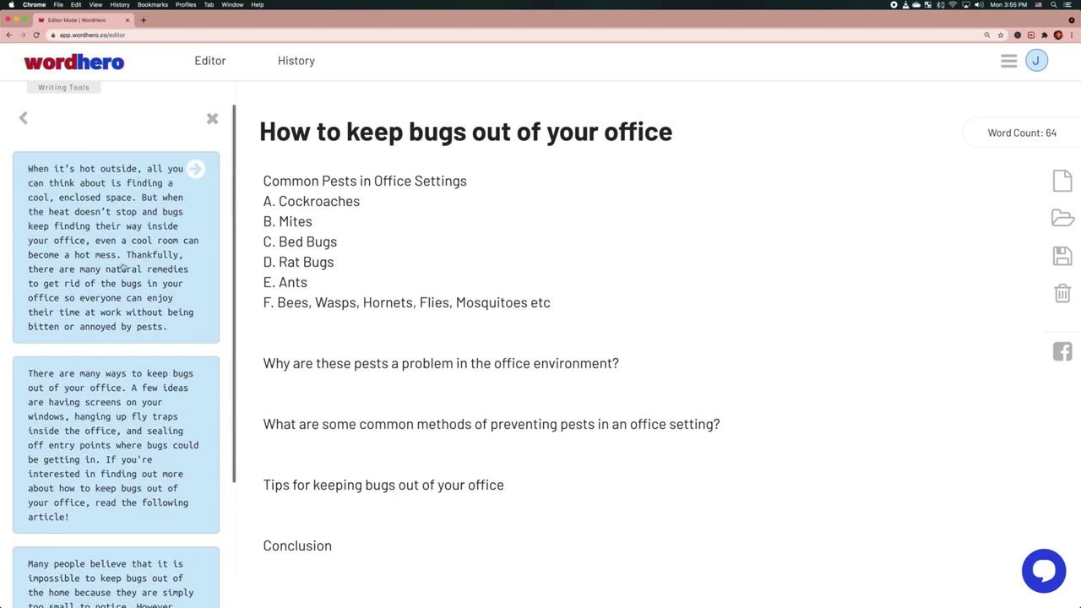
pyautogui.scroll(-4, 164, 327)
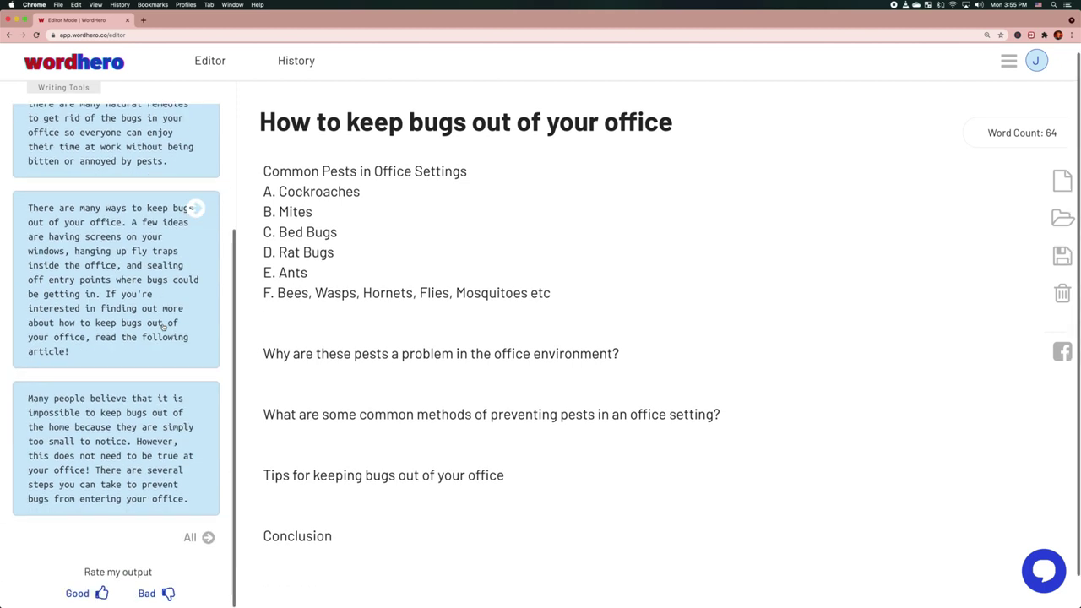
pyautogui.scroll(2, 160, 254)
pyautogui.scroll(2, 157, 218)
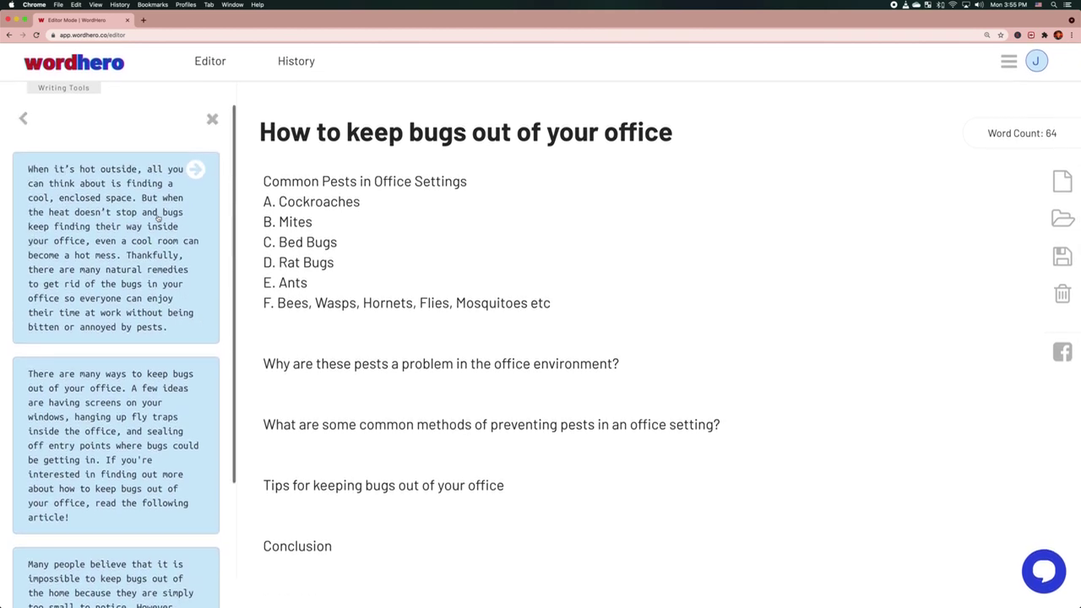
pyautogui.click(267, 165)
pyautogui.press('Return')
pyautogui.press('Return')
pyautogui.press('Return')
pyautogui.moveTo(89, 205)
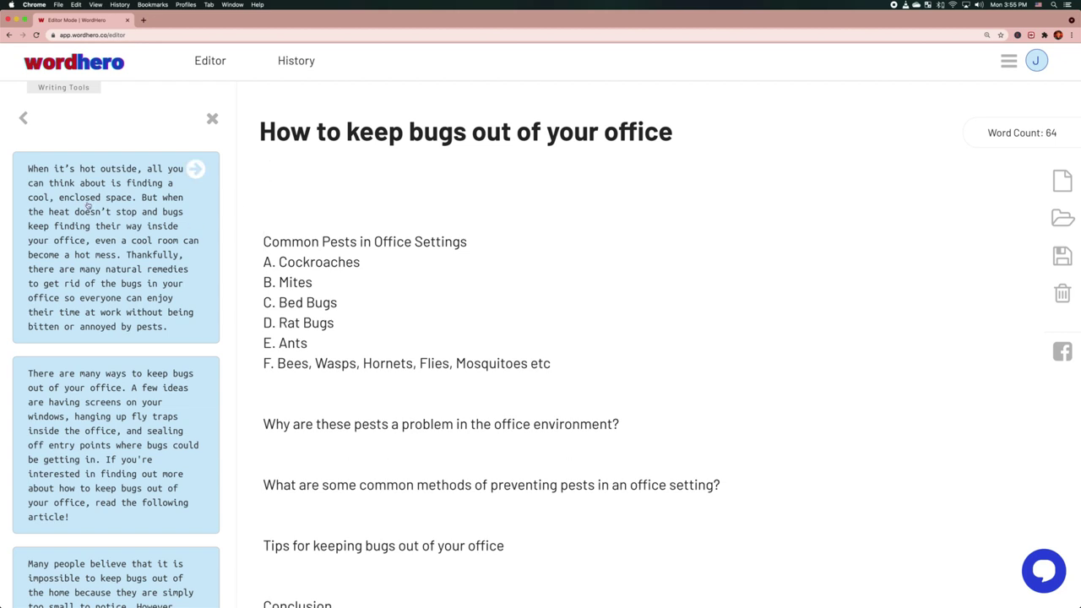
pyautogui.scroll(-2, 135, 242)
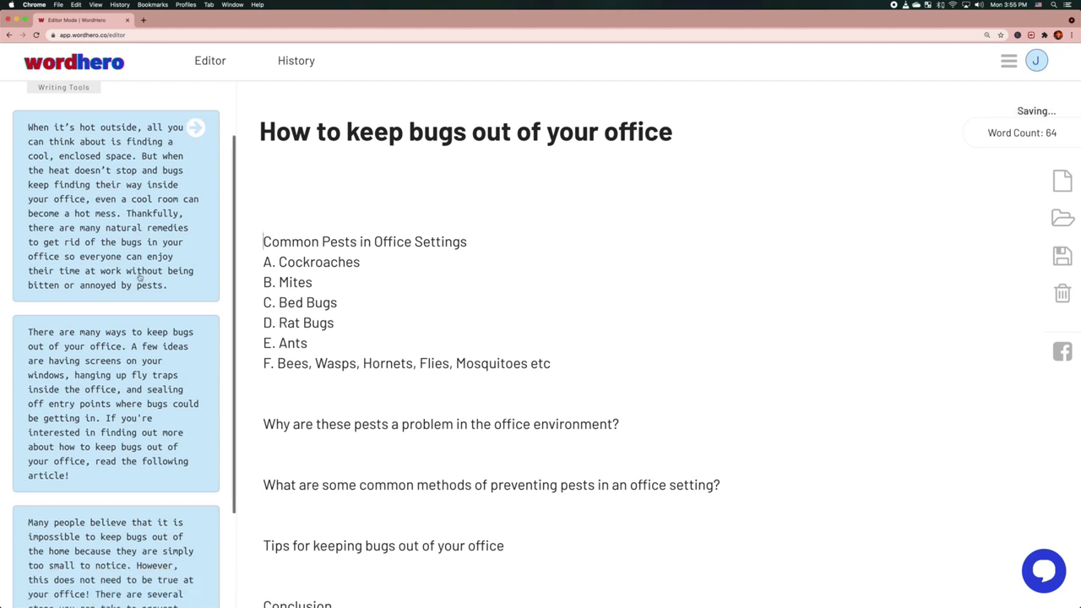
# Insert the generated introduction beginning "There are many ways to keep bugs out of your office" beneath the document title
pyautogui.scroll(2, 122, 255)
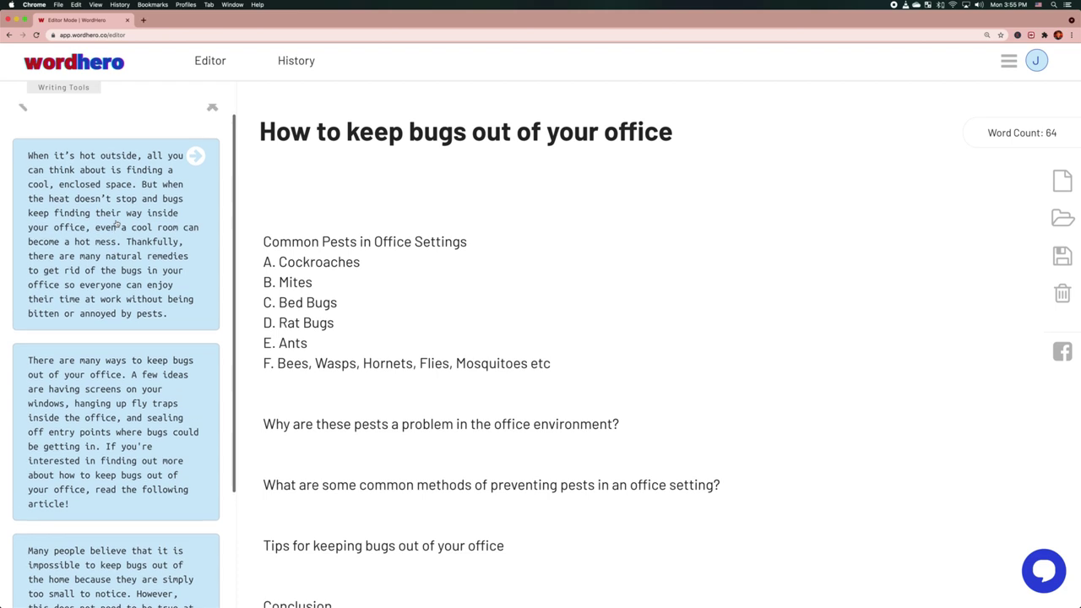
pyautogui.scroll(-6, 116, 223)
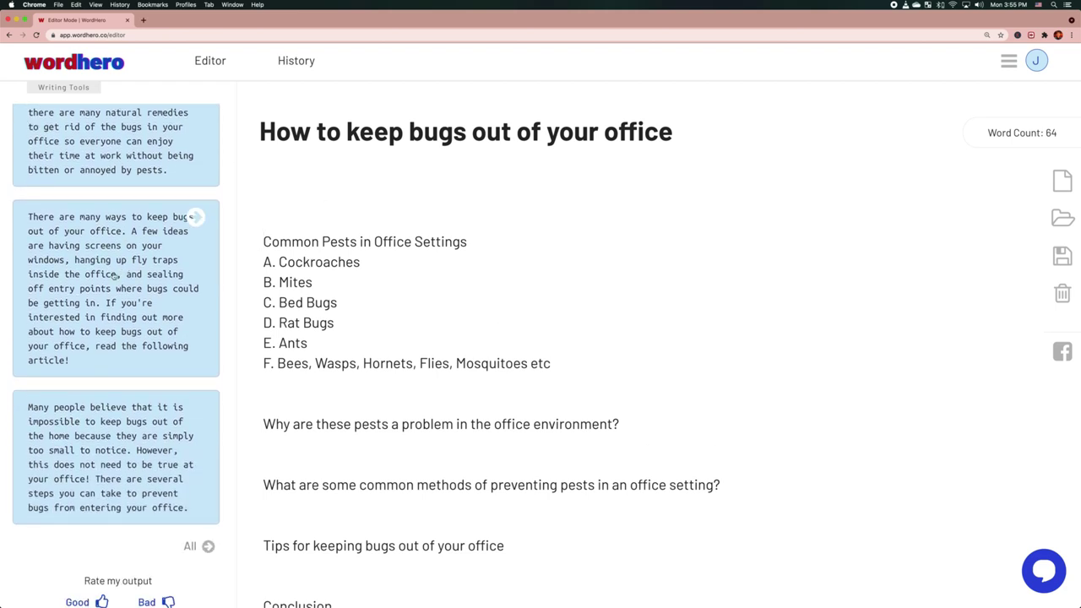
pyautogui.click(114, 274)
pyautogui.click(304, 179)
pyautogui.press('super+v')
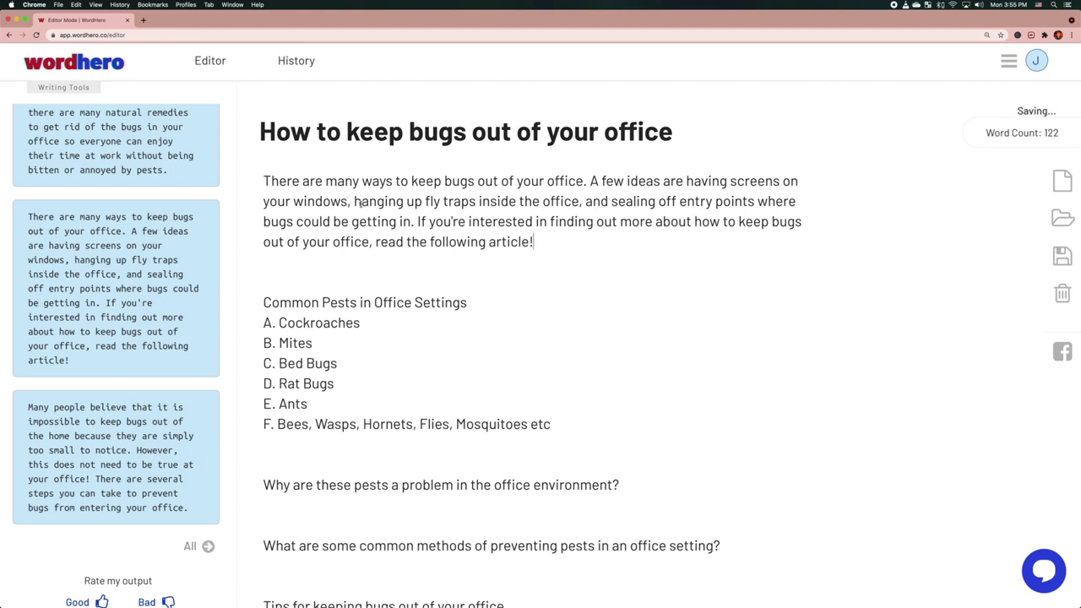
# Insert the generated "When it's hot outside" introduction above the existing one and split it into a new paragraph before "Thankfully"
pyautogui.scroll(-1, 147, 313)
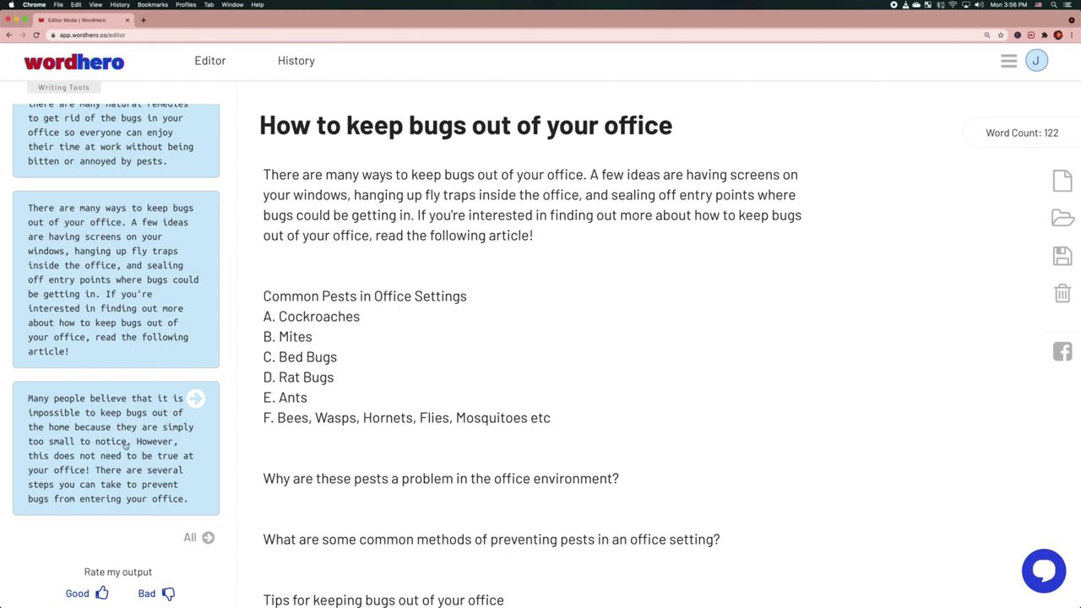
pyautogui.scroll(5, 118, 355)
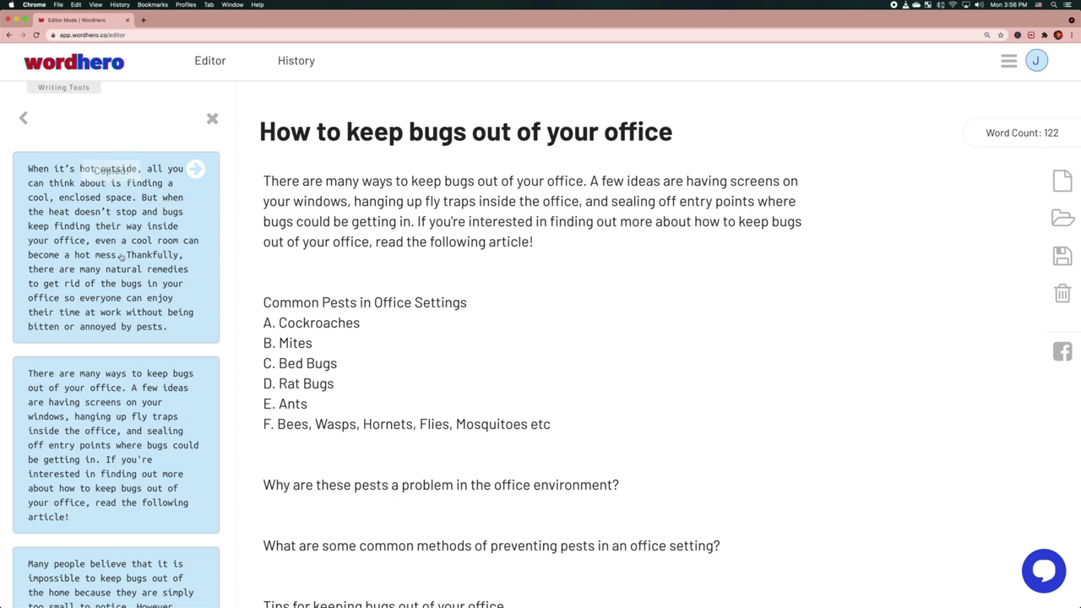
pyautogui.click(121, 256)
pyautogui.press('super+v')
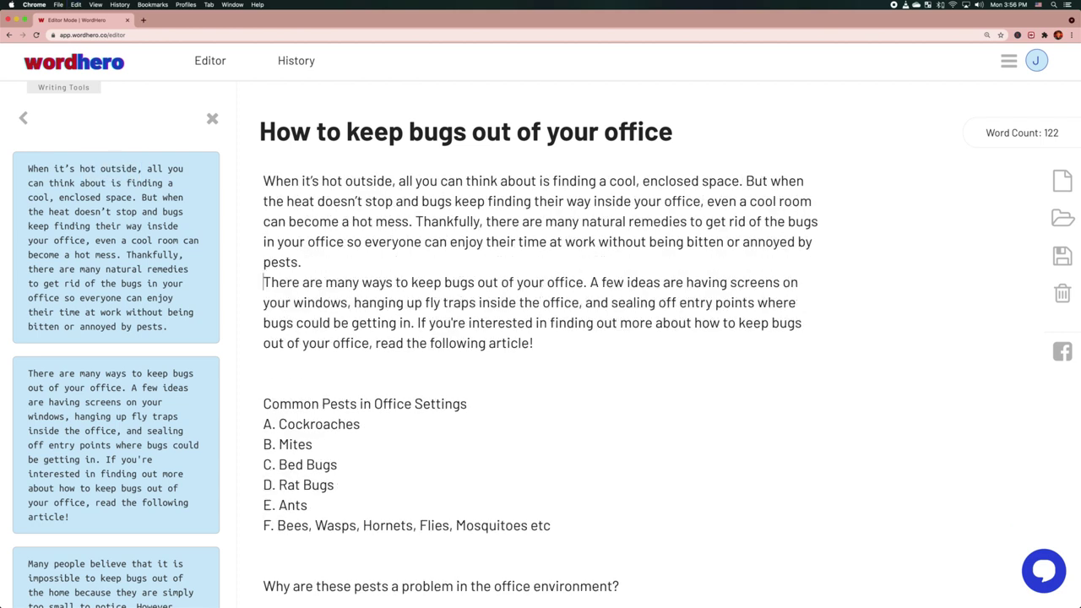
pyautogui.click(417, 221)
pyautogui.press('Return')
pyautogui.press('Return')
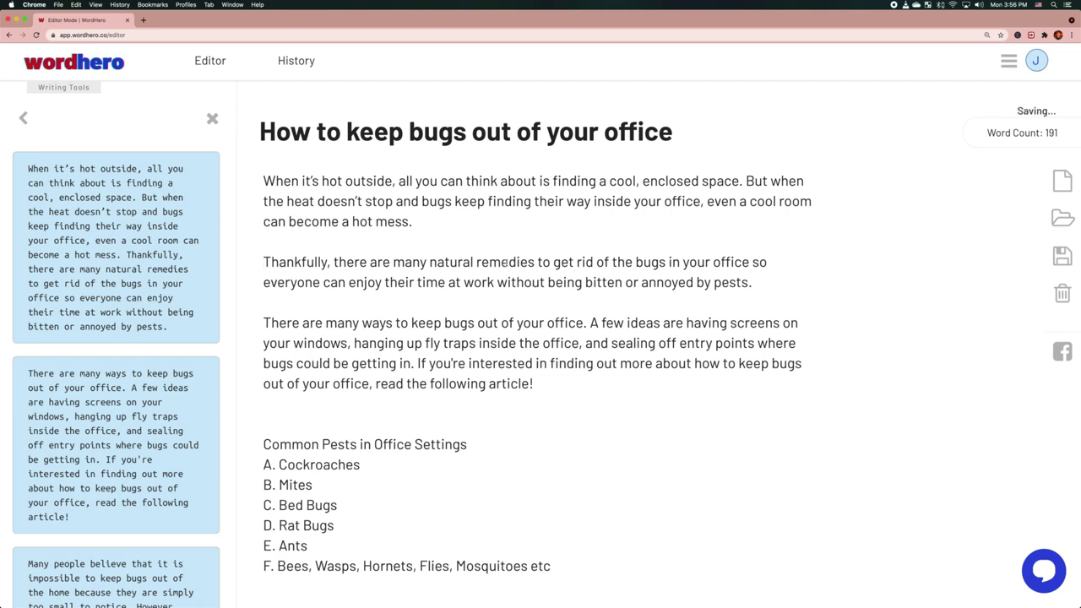
# Delete "natural" before "remedies" and remove the sentence "There are many ways to keep bugs out of your office." from the introduction
pyautogui.doubleClick(441, 261)
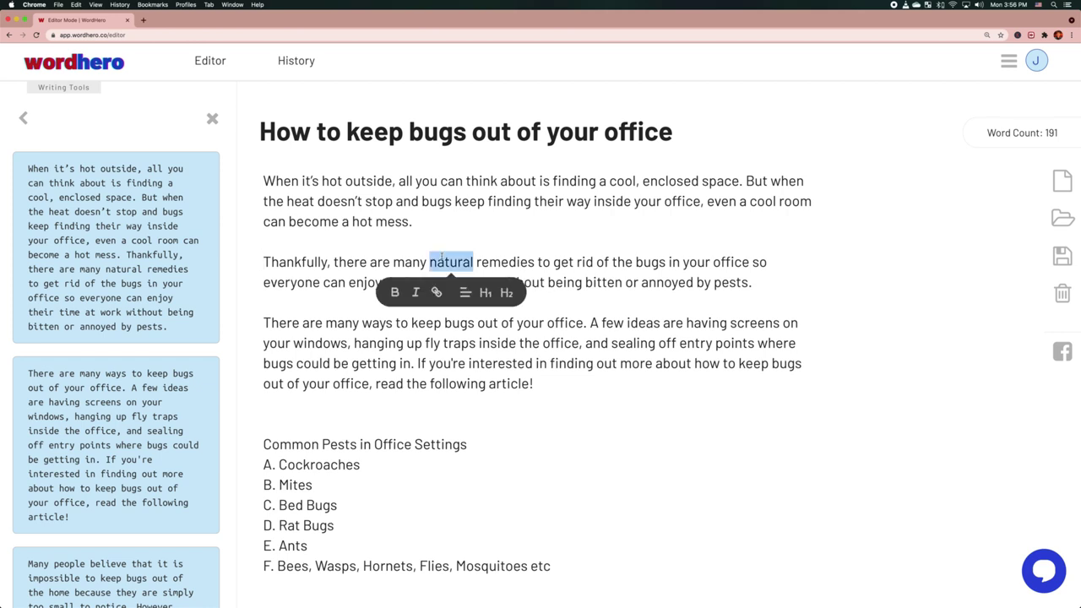
pyautogui.press('BackSpace')
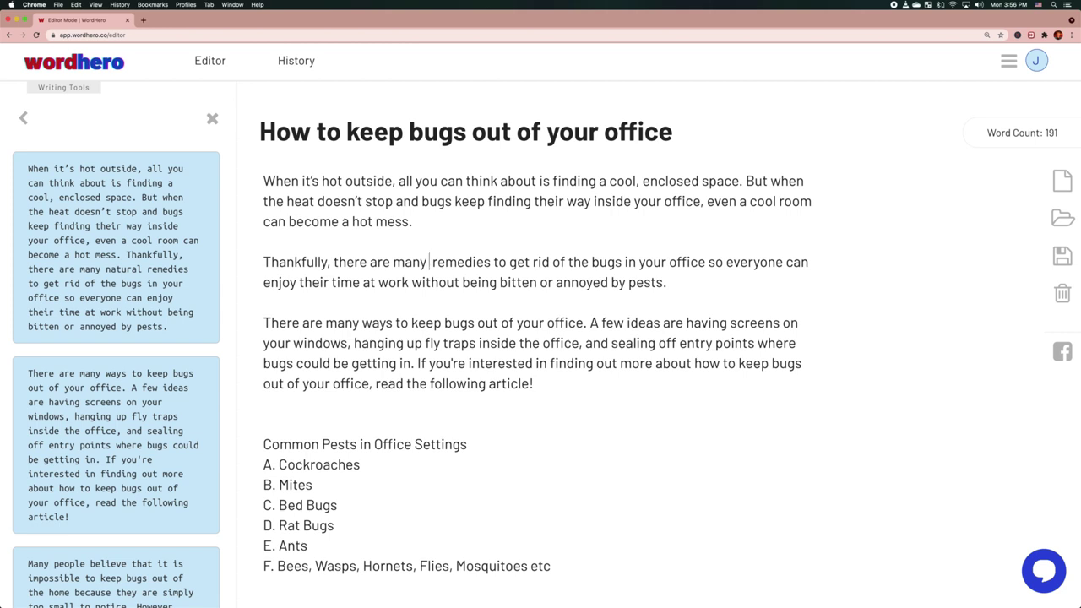
pyautogui.press('BackSpace')
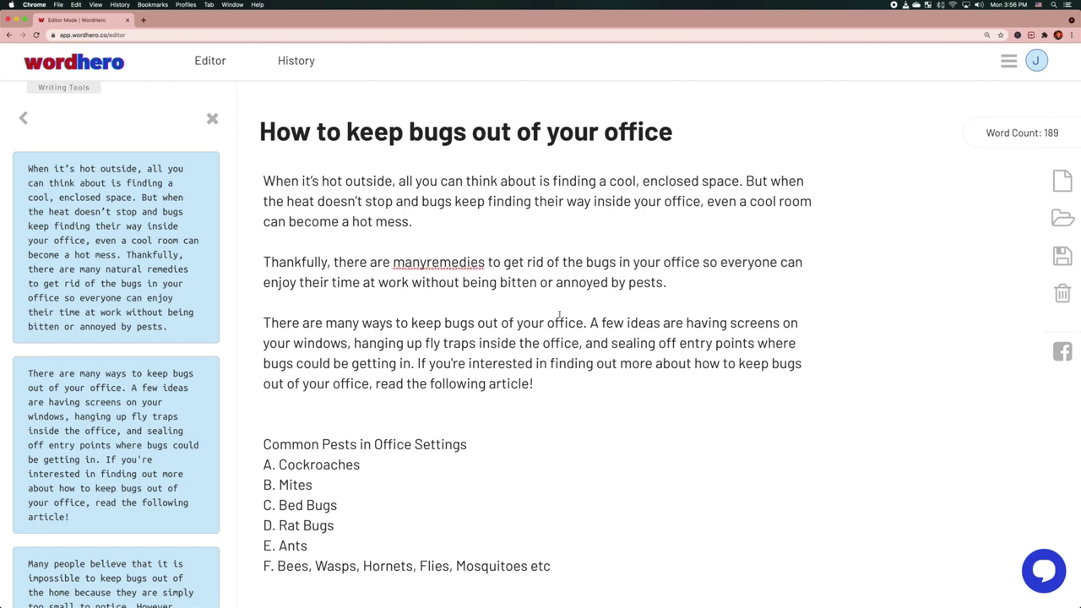
pyautogui.moveTo(592, 322); pyautogui.dragTo(262, 322)
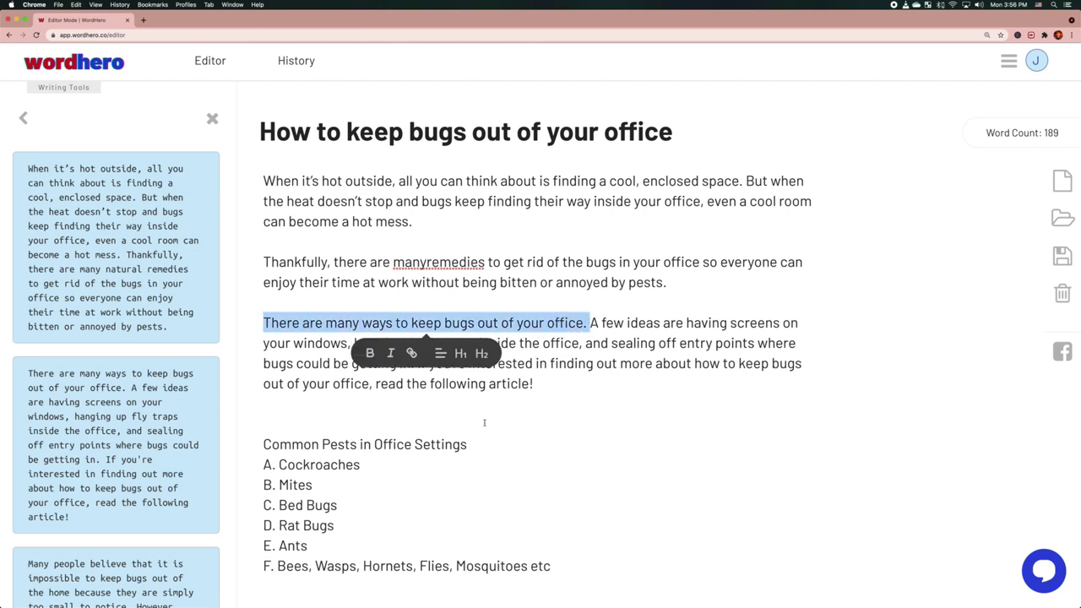
pyautogui.press('BackSpace')
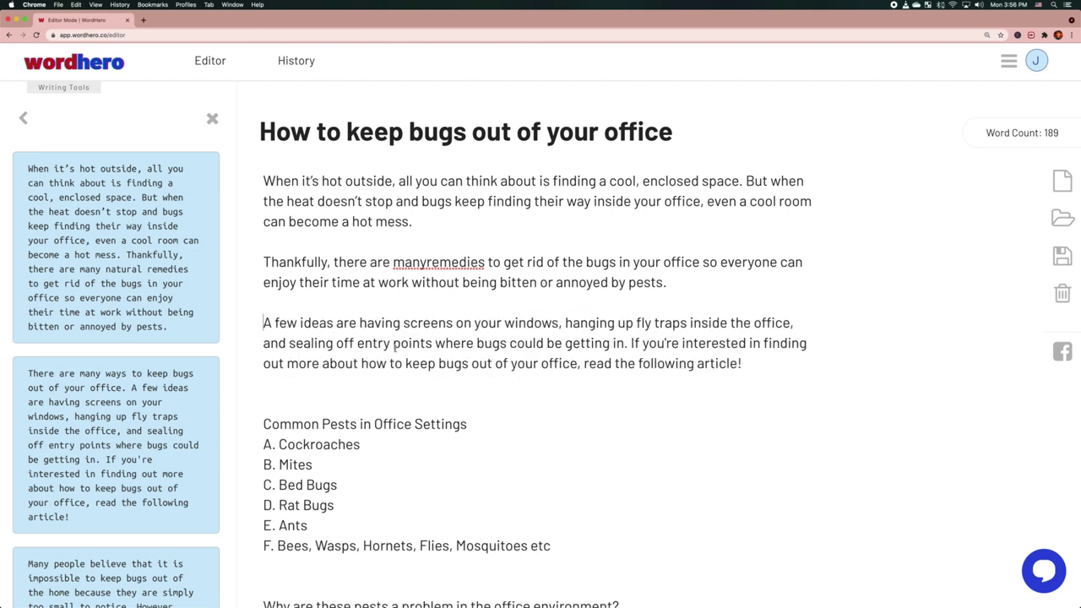
pyautogui.scroll(-1, 471, 346)
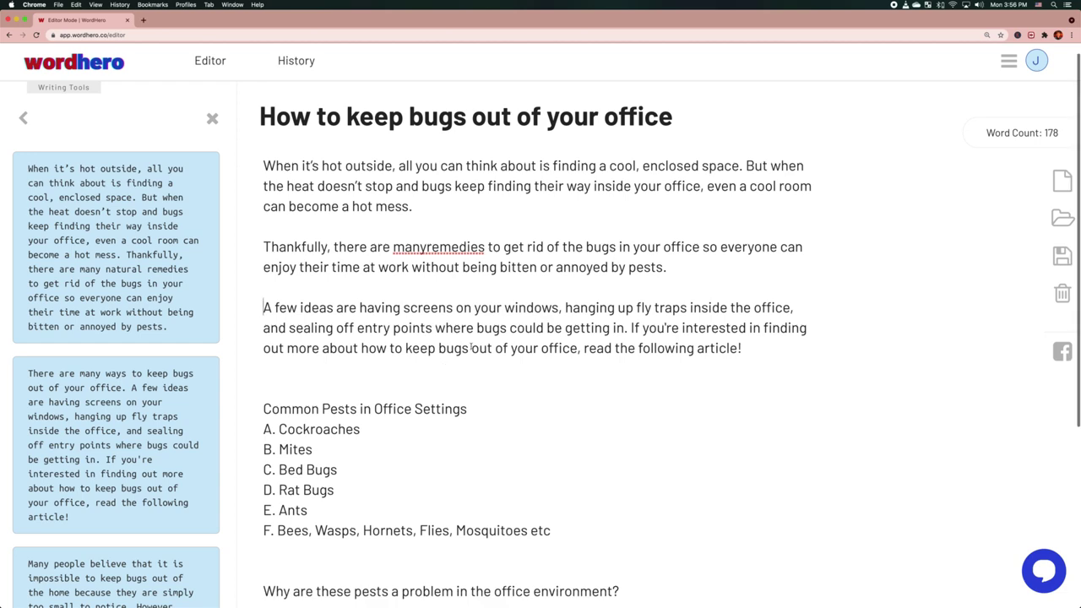
pyautogui.scroll(1, 424, 282)
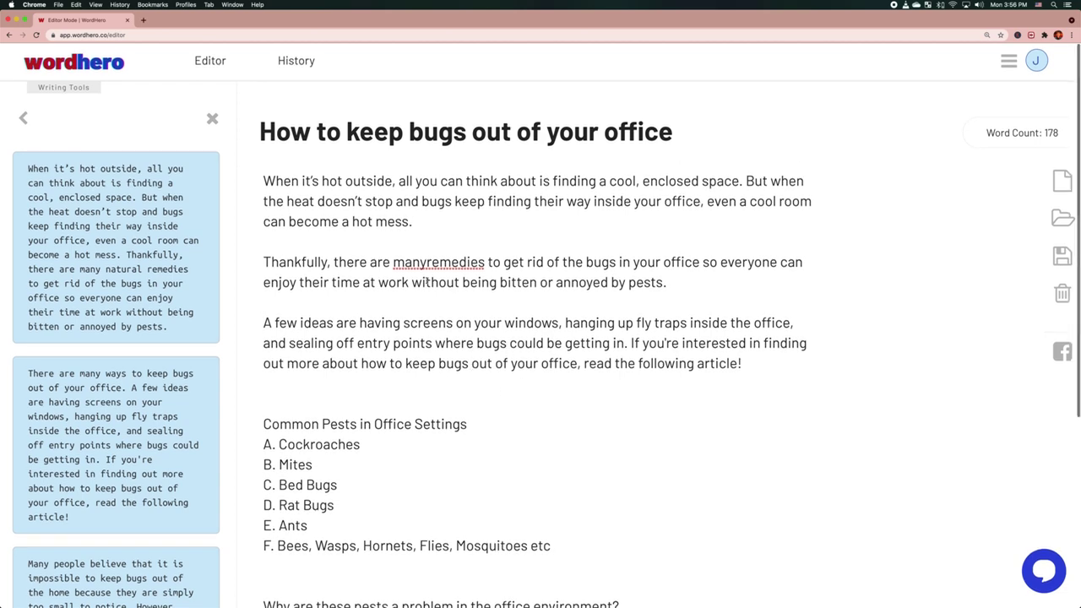
pyautogui.scroll(-1, 453, 310)
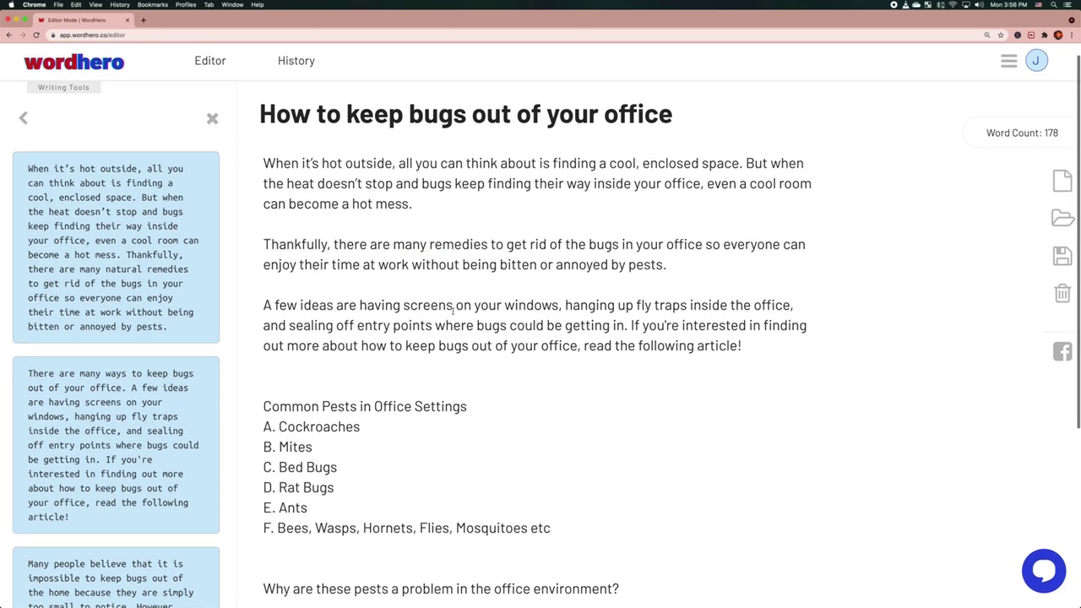
# Remove one blank line between the introduction and "Common Pests in Office Settings"
pyautogui.scroll(-3, 453, 310)
pyautogui.scroll(4, 469, 310)
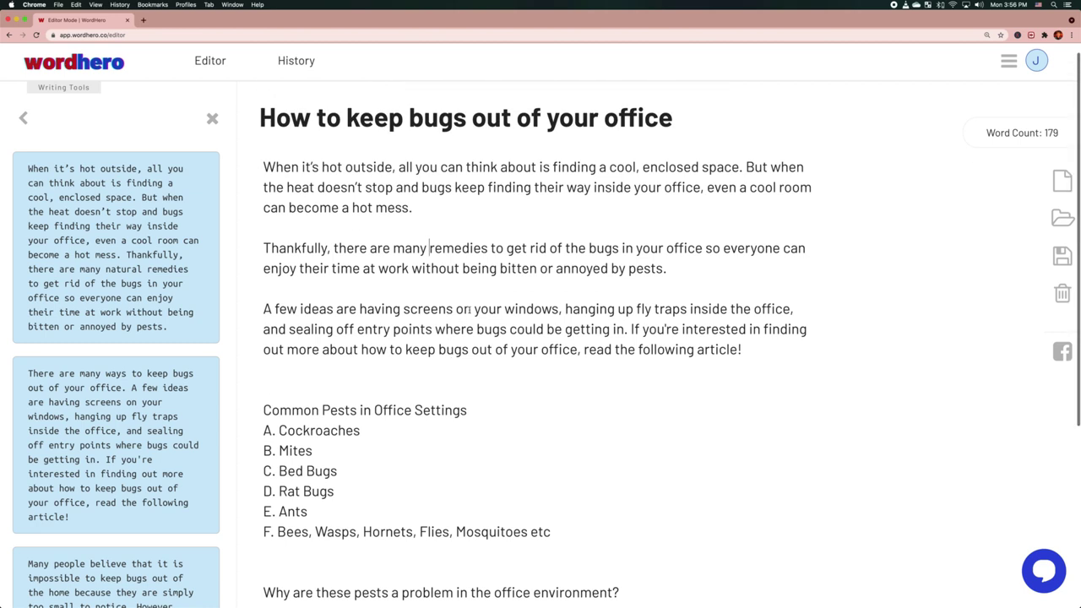
pyautogui.scroll(-4, 470, 310)
pyautogui.click(511, 296)
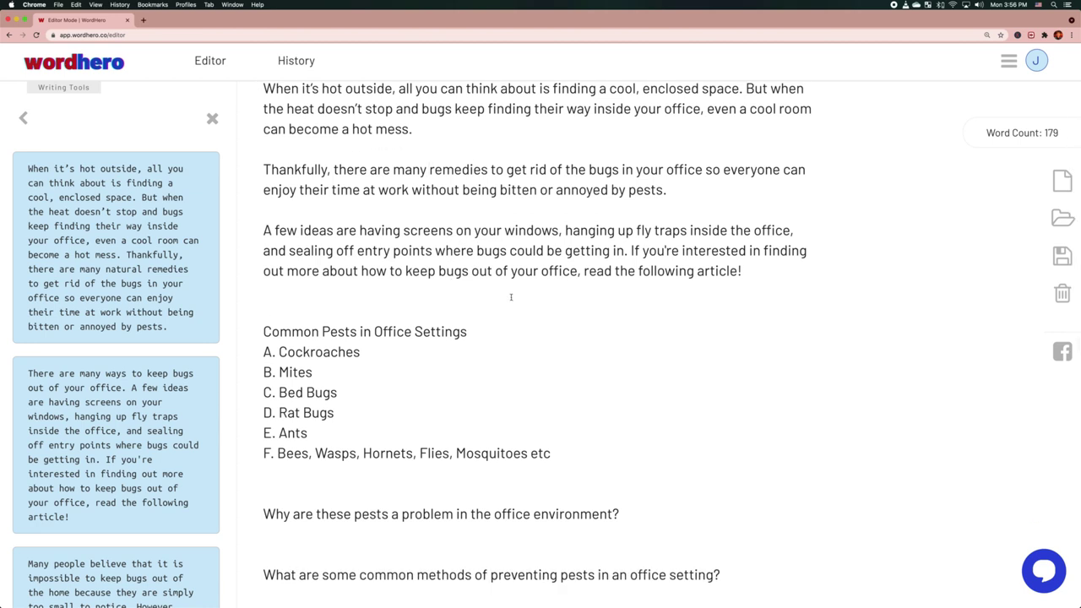
pyautogui.press('BackSpace')
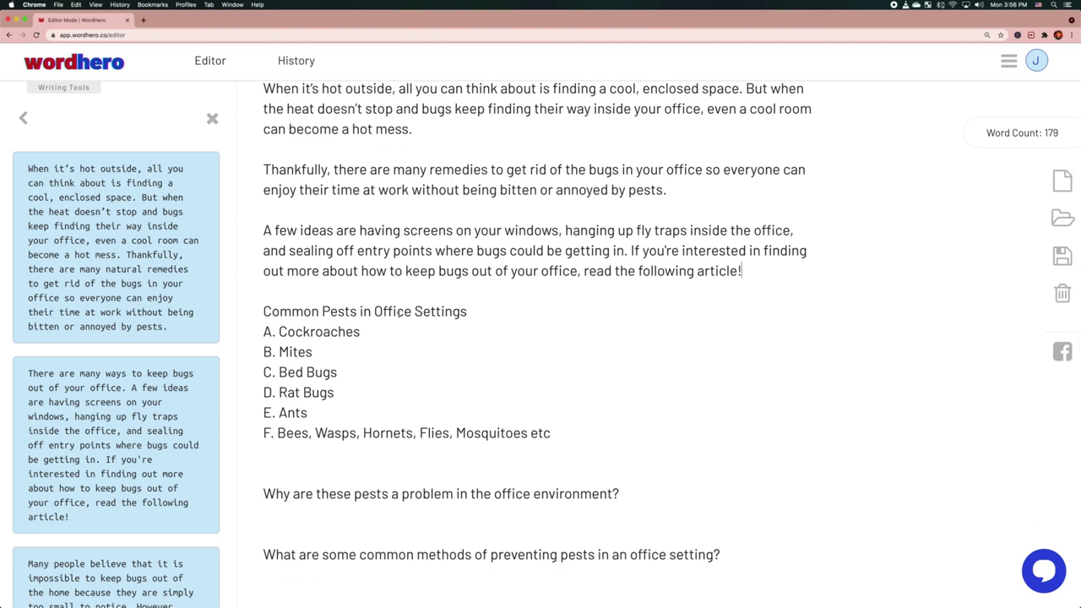
pyautogui.tripleClick(398, 311)
pyautogui.scroll(-1, 399, 311)
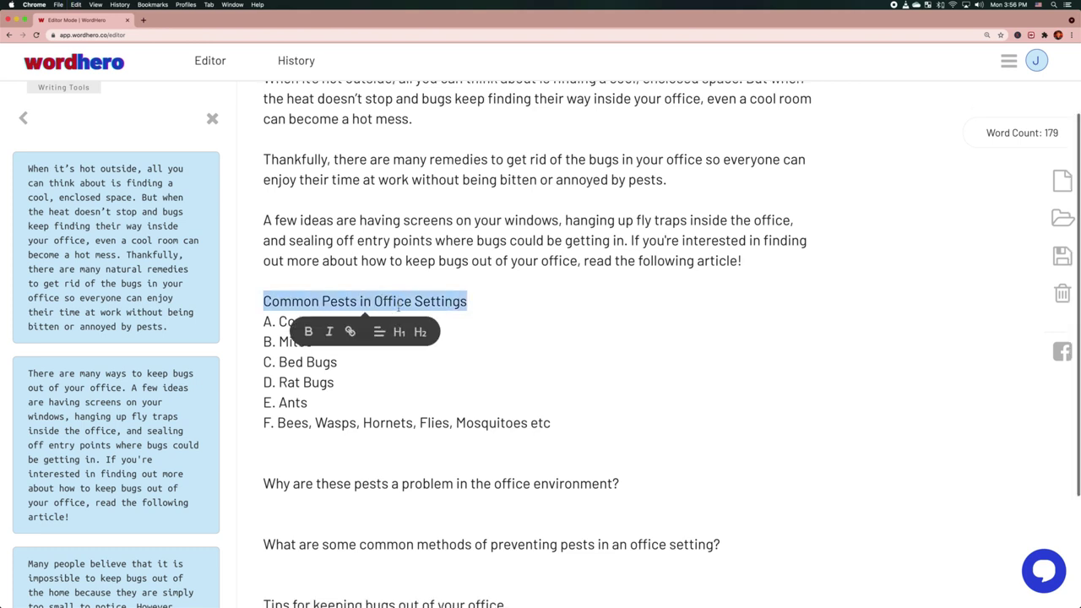
pyautogui.scroll(-4, 409, 311)
pyautogui.click(460, 328)
pyautogui.scroll(1, 406, 342)
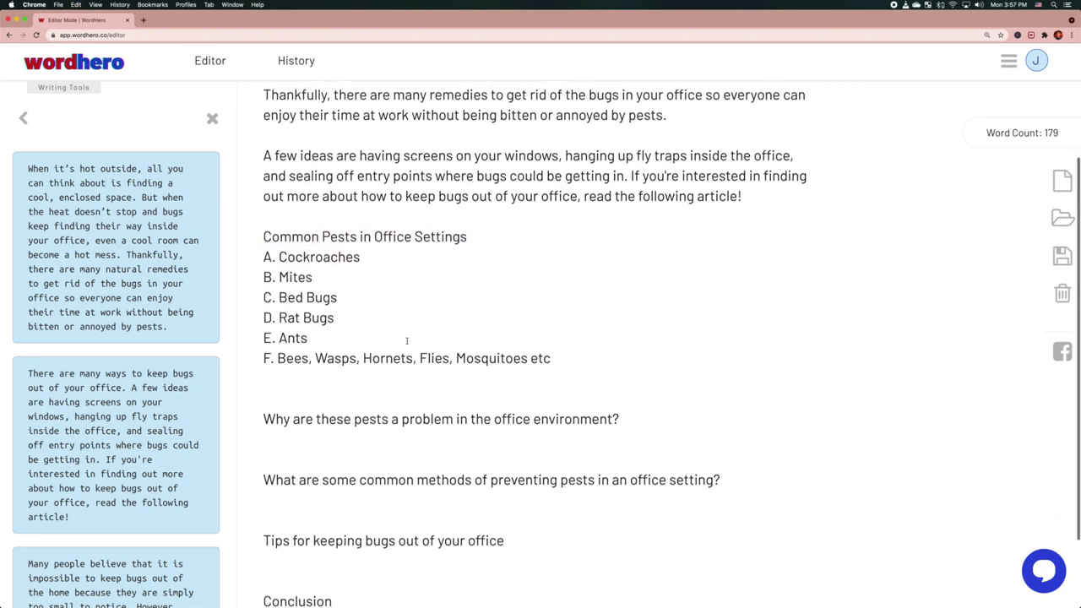
pyautogui.scroll(-1, 406, 345)
pyautogui.scroll(2, 406, 345)
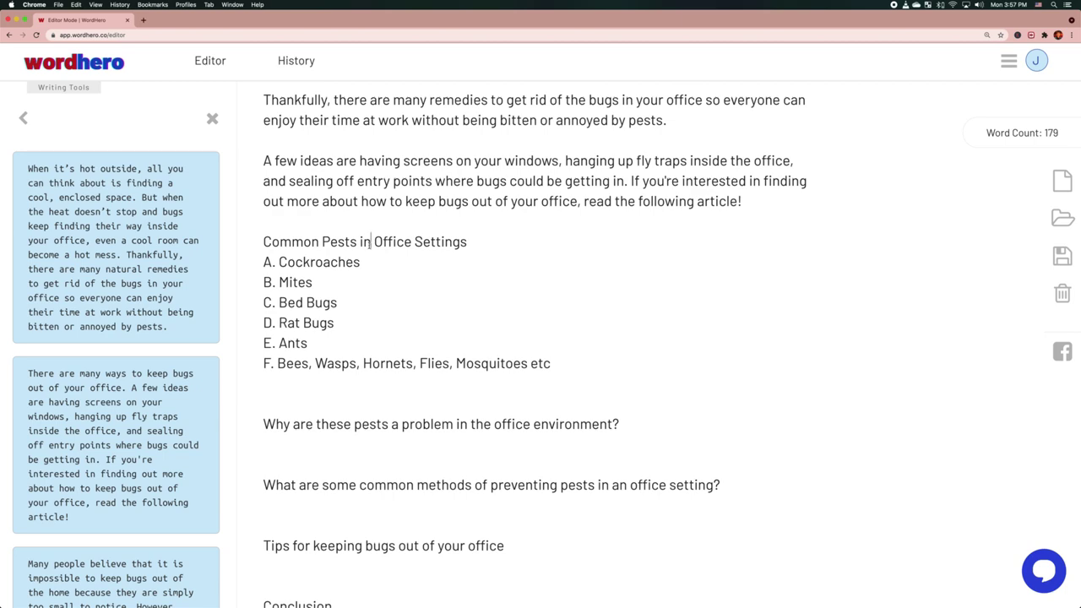
# Generate new Blog Intros output using the heading "Common Pests in Office Settings" as the topic
pyautogui.tripleClick(371, 241)
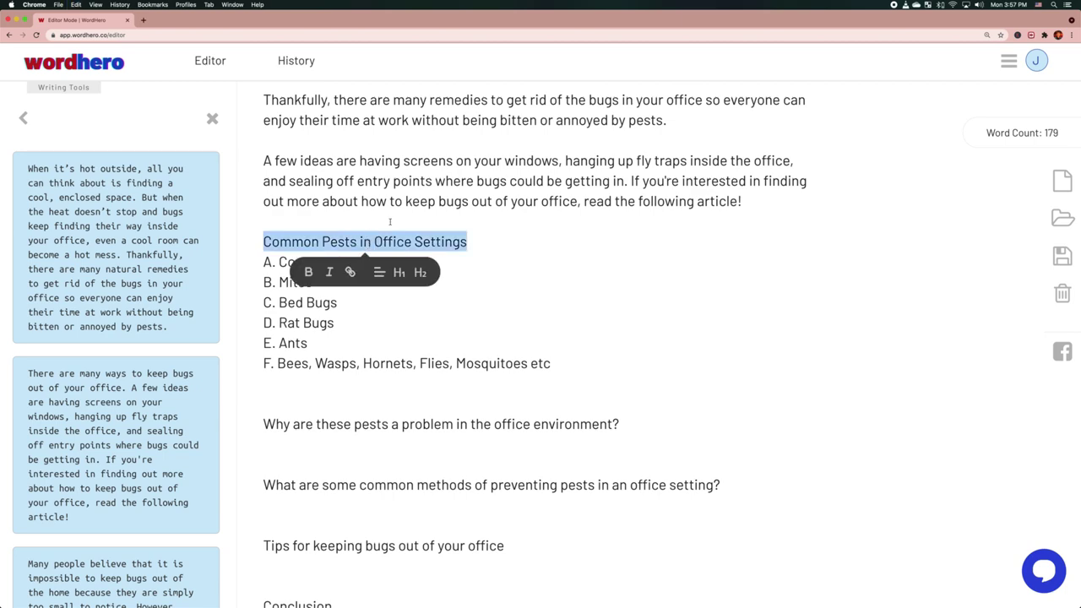
pyautogui.click(23, 119)
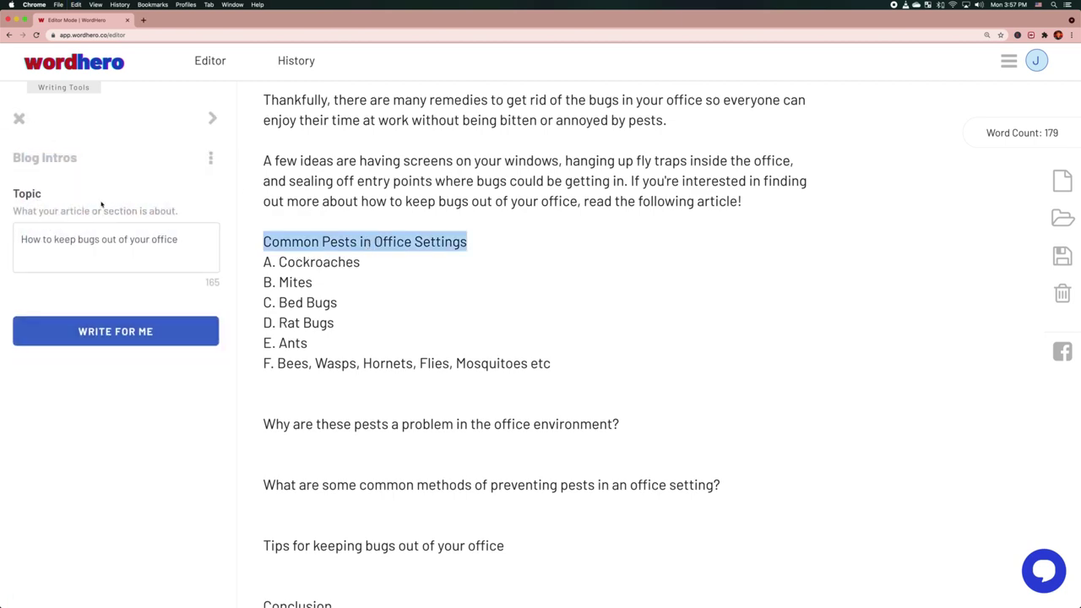
pyautogui.click(101, 239)
pyautogui.hotkey('ctrl', 'a')
pyautogui.hotkey('ctrl', 'v')
pyautogui.press('BackSpace')
pyautogui.press('BackSpace')
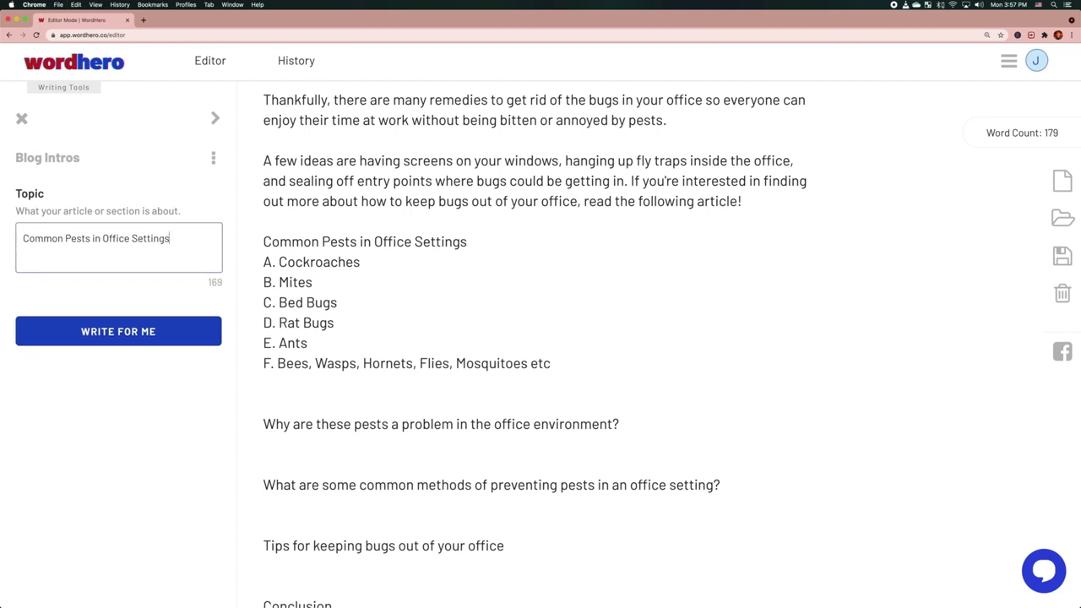
pyautogui.click(145, 331)
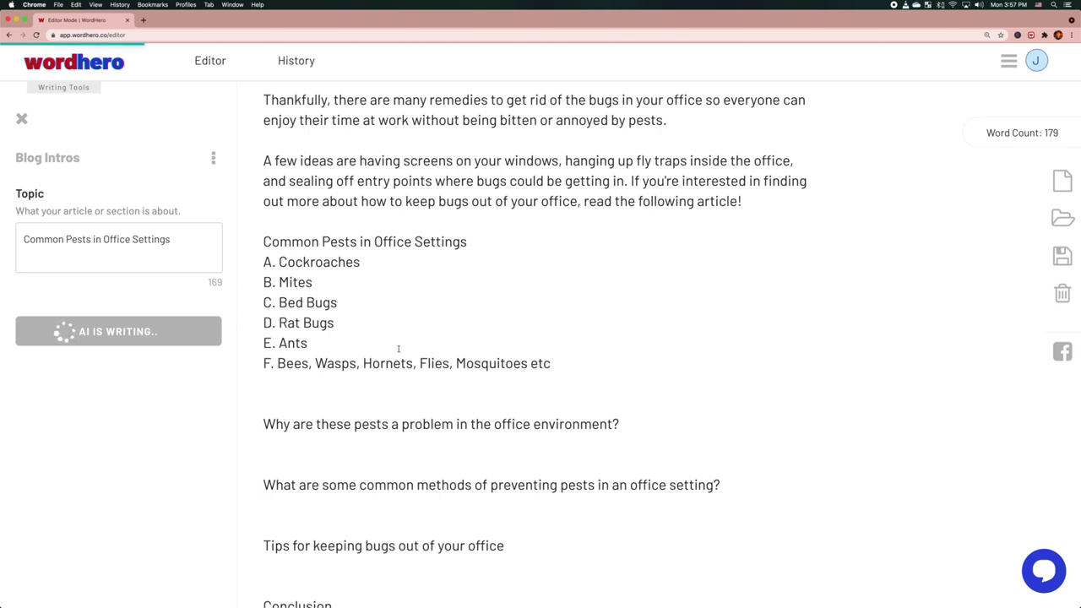
# Insert the generated paragraph beginning "Many pests and vermin inhabit office spaces" below the list of common pests
pyautogui.scroll(-2, 401, 345)
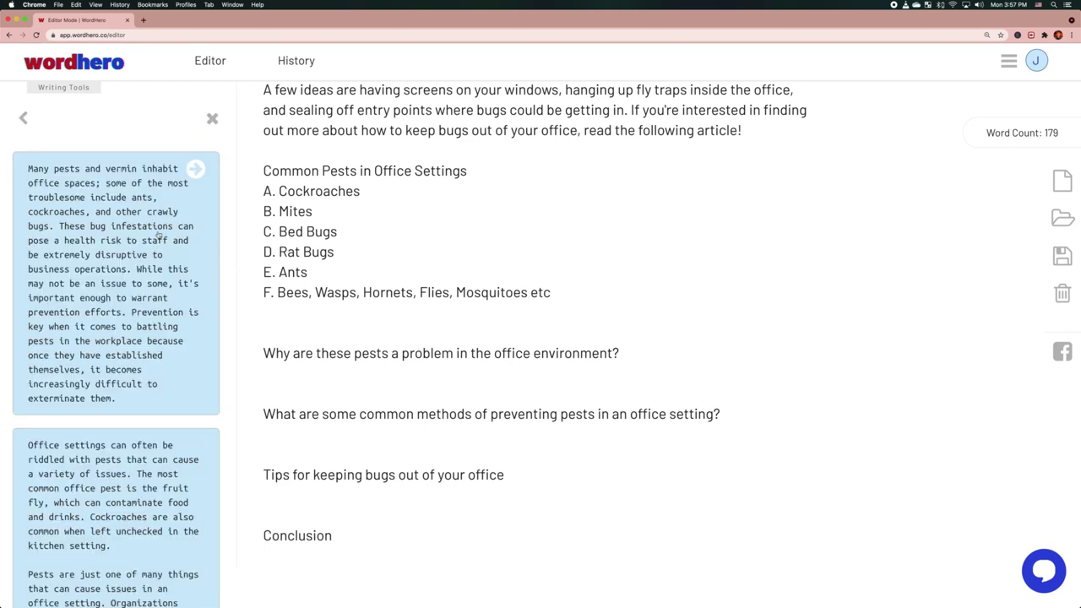
pyautogui.click(97, 251)
pyautogui.click(104, 251)
pyautogui.press('super+v')
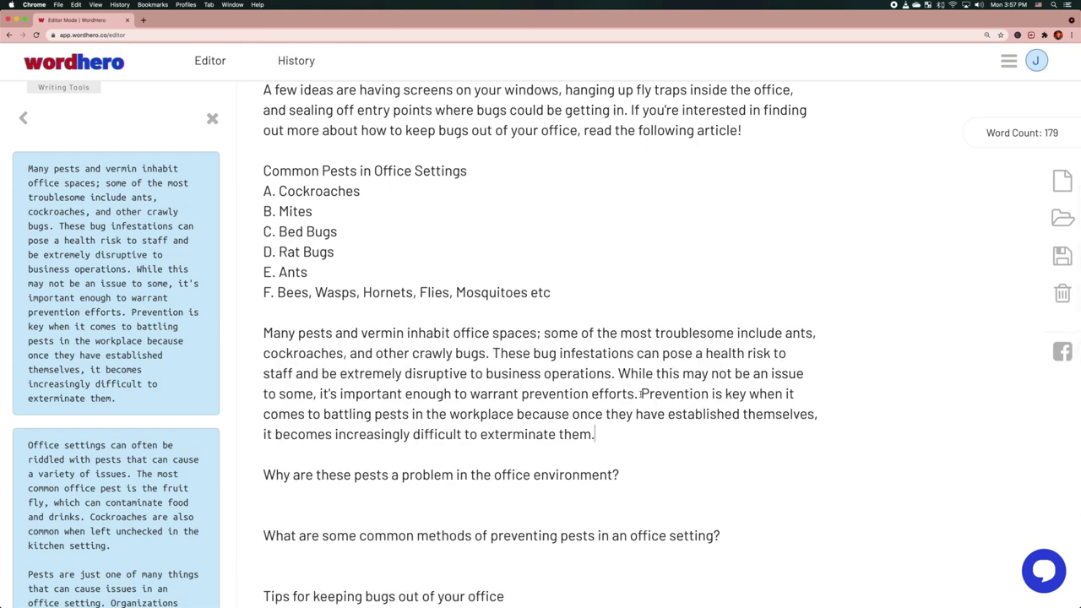
# Insert the generated text beginning "Office settings can often be riddled with pests" below the paragraph on pests and vermin
pyautogui.scroll(-2, 587, 317)
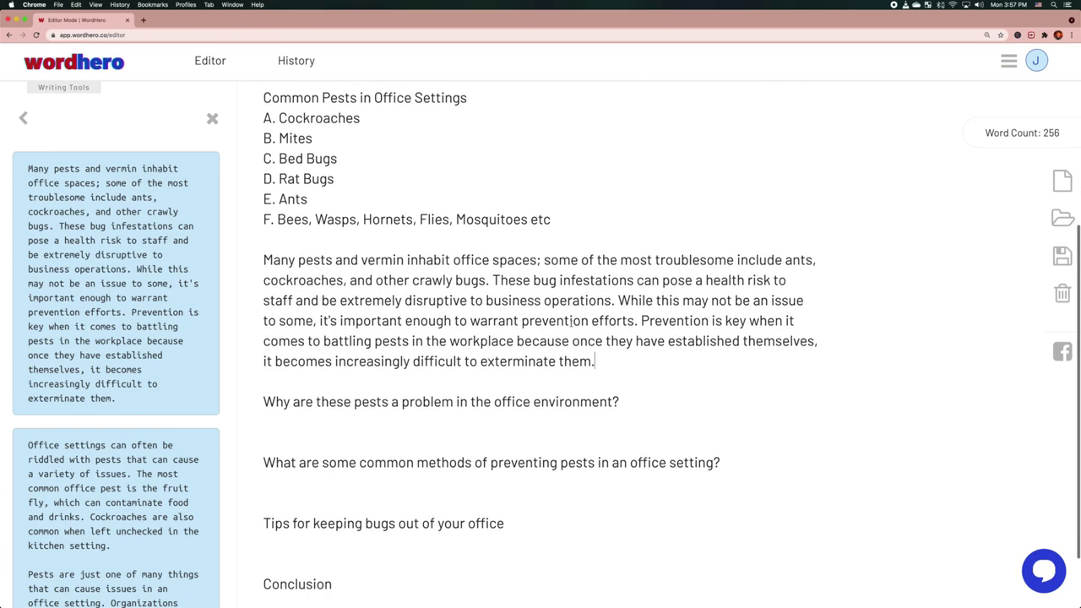
pyautogui.scroll(-3, 129, 423)
pyautogui.scroll(-4, 129, 423)
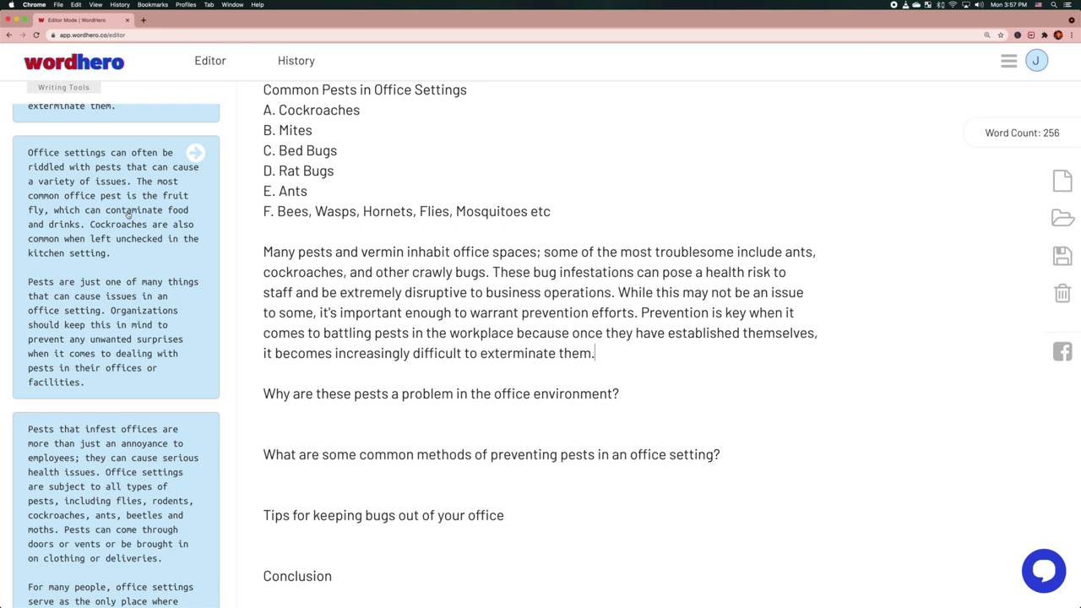
pyautogui.click(128, 215)
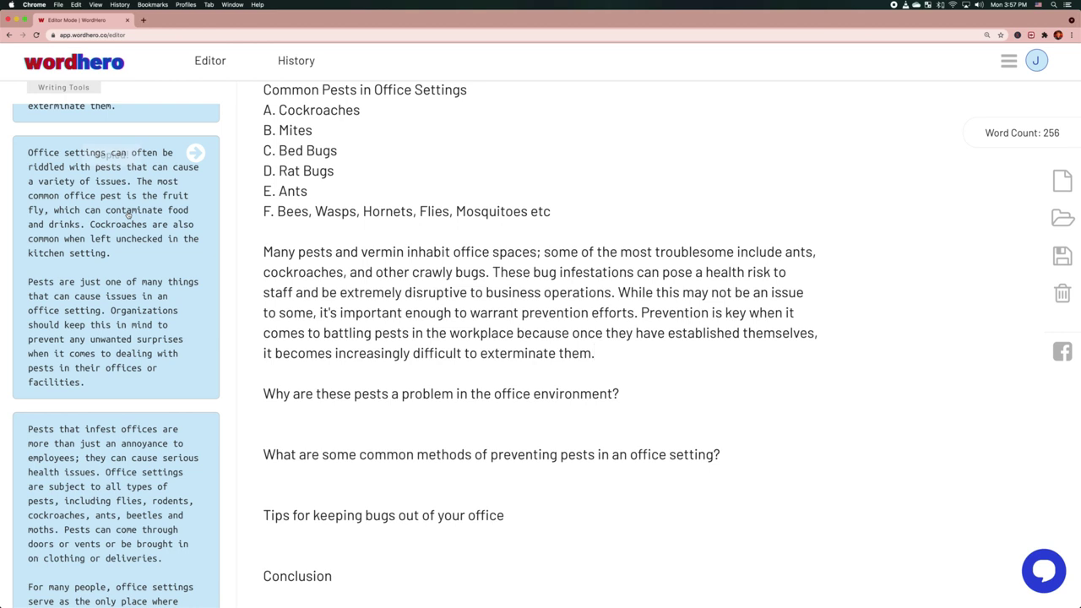
pyautogui.click(646, 357)
pyautogui.press('super+v')
# Insert the generated text beginning "Pests that infest offices" under "Why are these pests a problem in the office environment?"
pyautogui.scroll(-3, 541, 337)
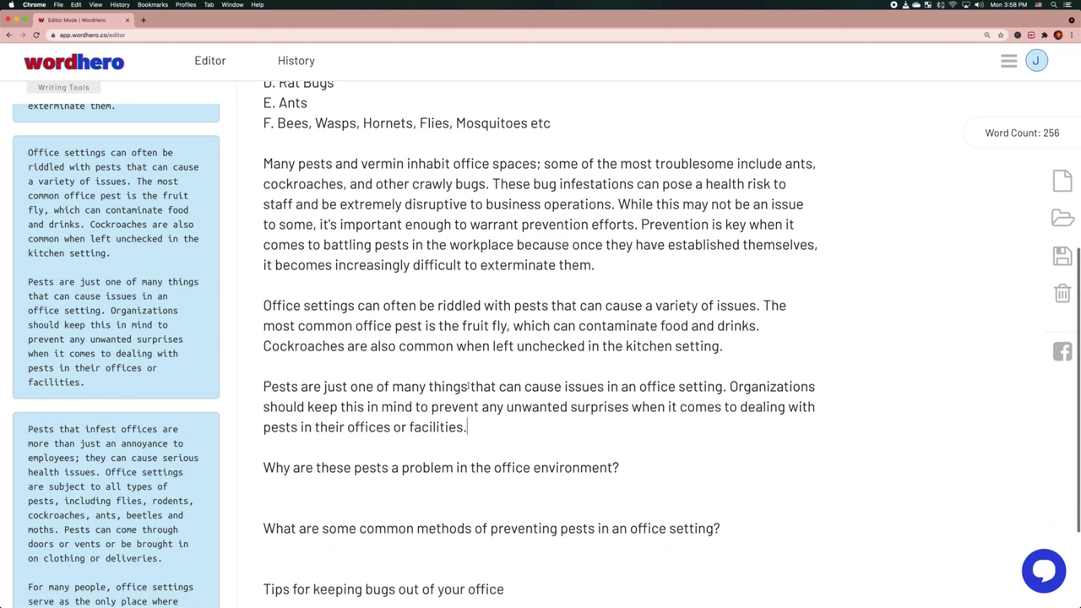
pyautogui.scroll(-2, 152, 393)
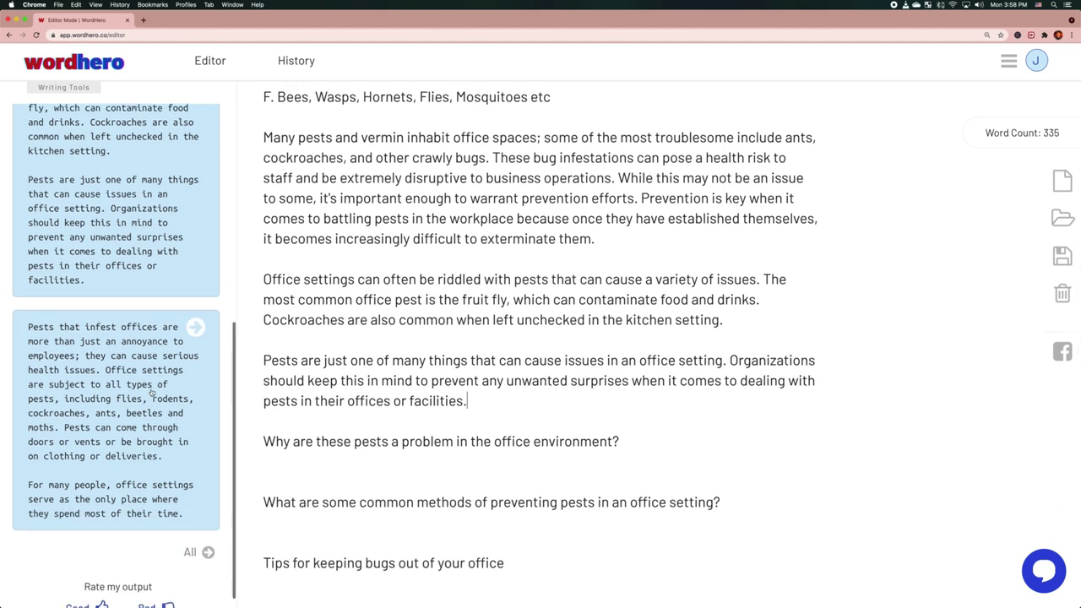
pyautogui.click(131, 361)
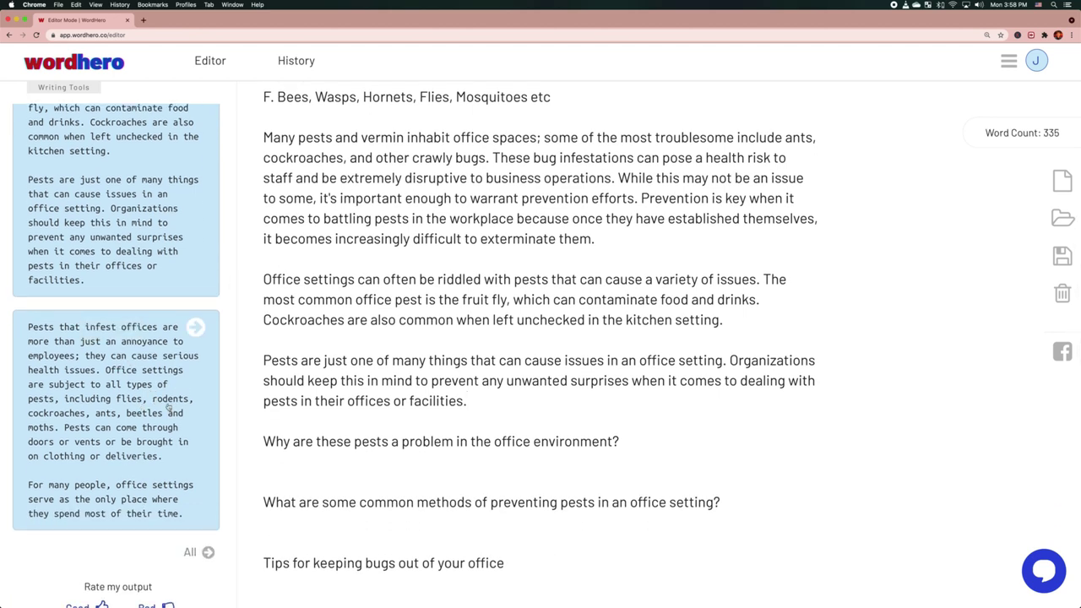
pyautogui.press('Return')
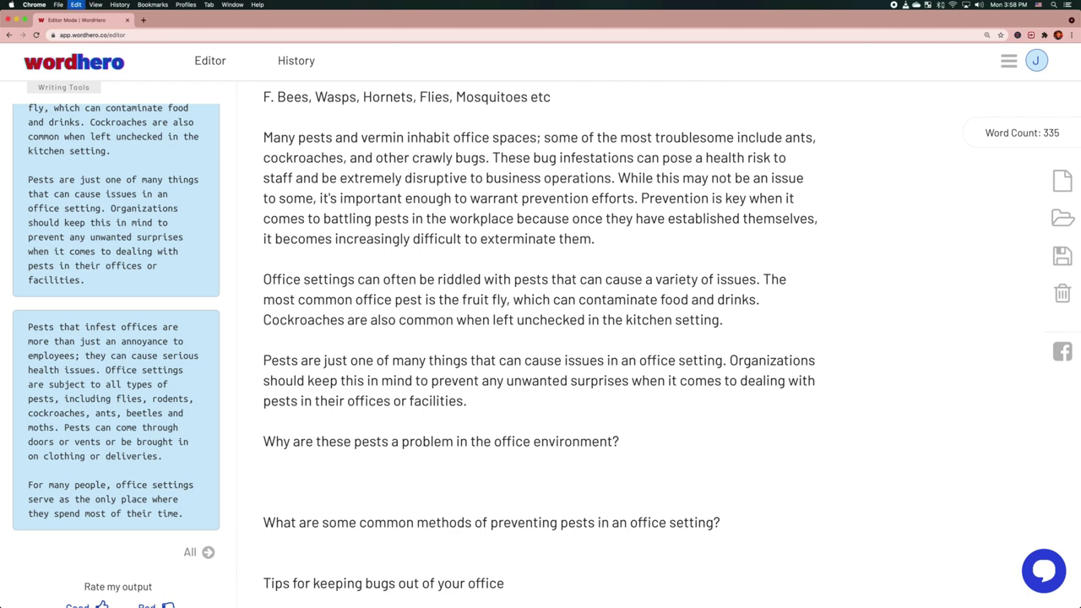
pyautogui.press('super+v')
pyautogui.scroll(-4, 648, 359)
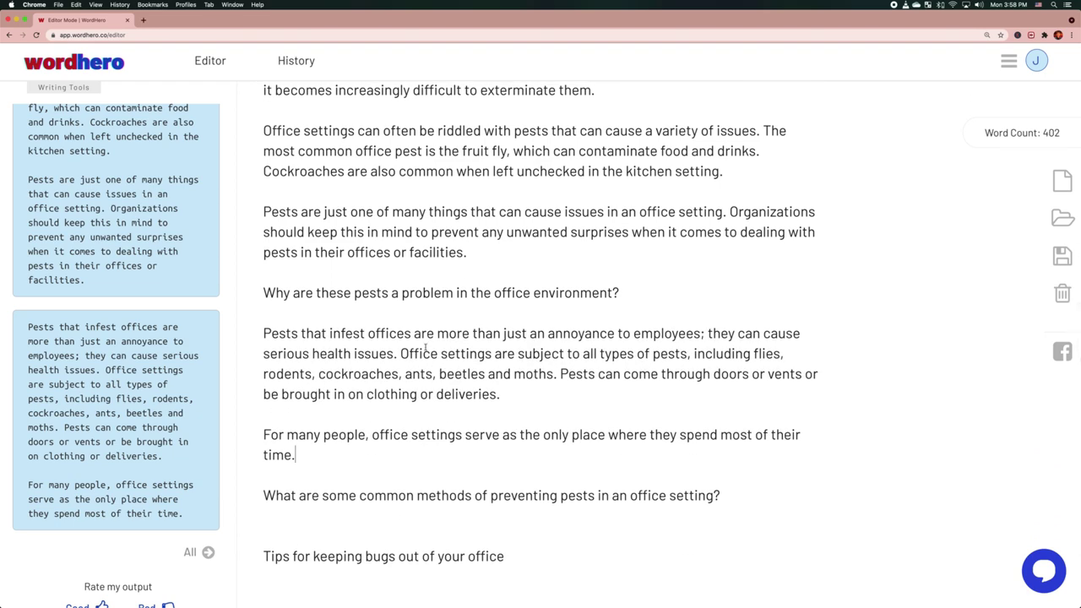
# Replace the A–F pest list under "Common Pests in Office Settings" with the passage from "Office settings are subject to" through "clothing or deliveries."
pyautogui.moveTo(400, 353); pyautogui.dragTo(568, 385)
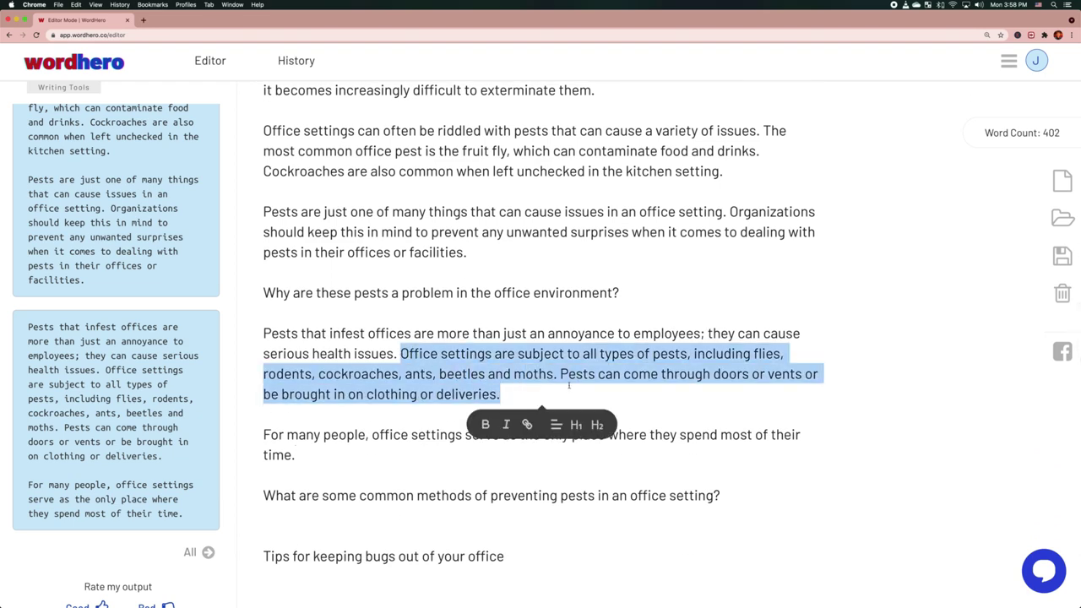
pyautogui.press('super+x')
pyautogui.scroll(12, 557, 377)
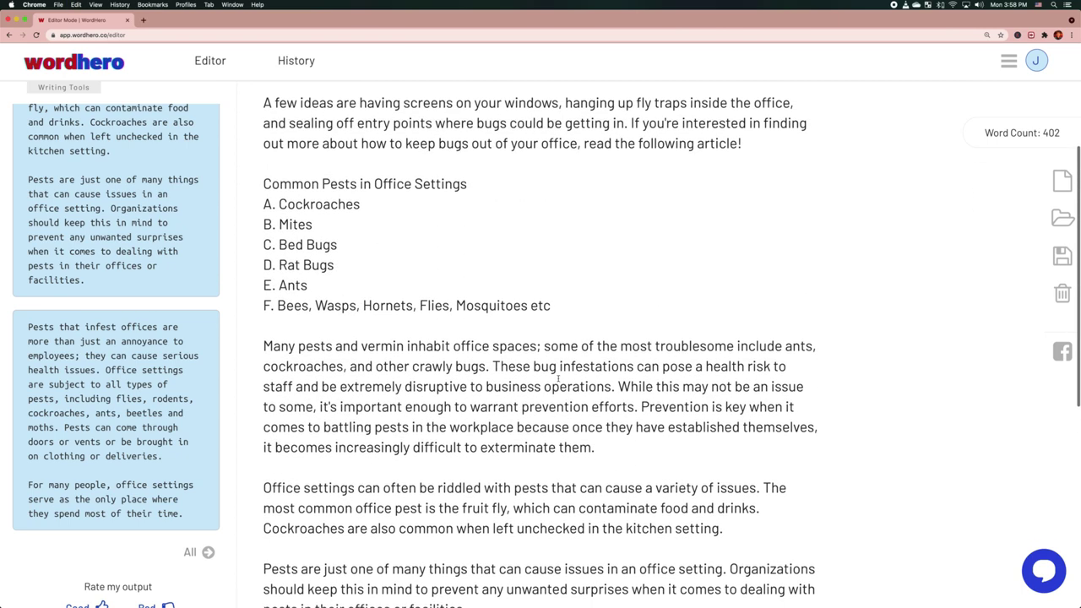
pyautogui.moveTo(554, 378); pyautogui.dragTo(263, 274)
pyautogui.press('BackSpace')
pyautogui.press('Return')
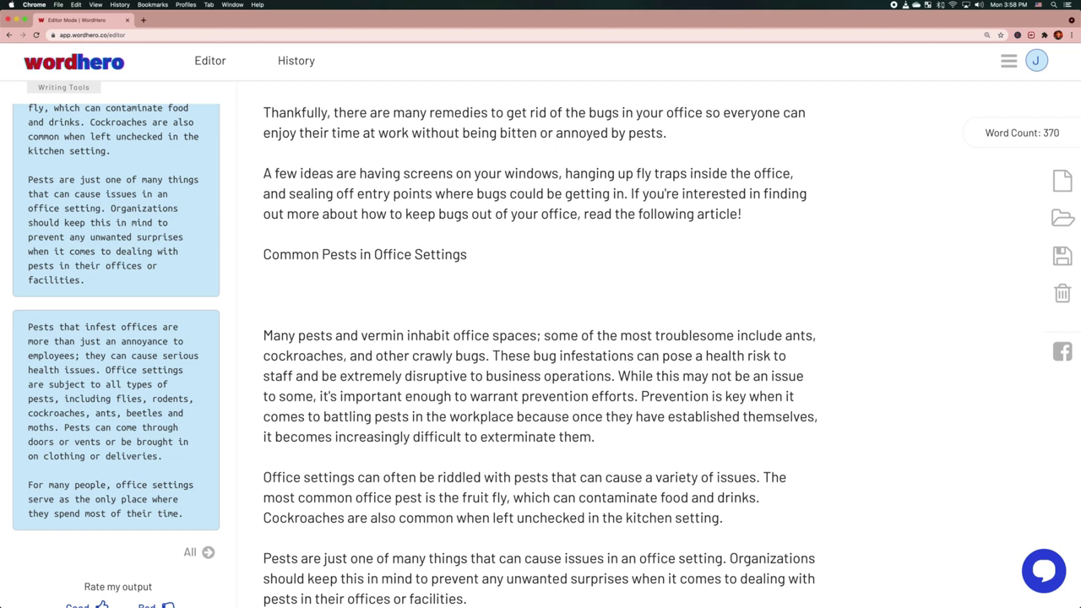
pyautogui.press('super+v')
pyautogui.scroll(-1, 496, 341)
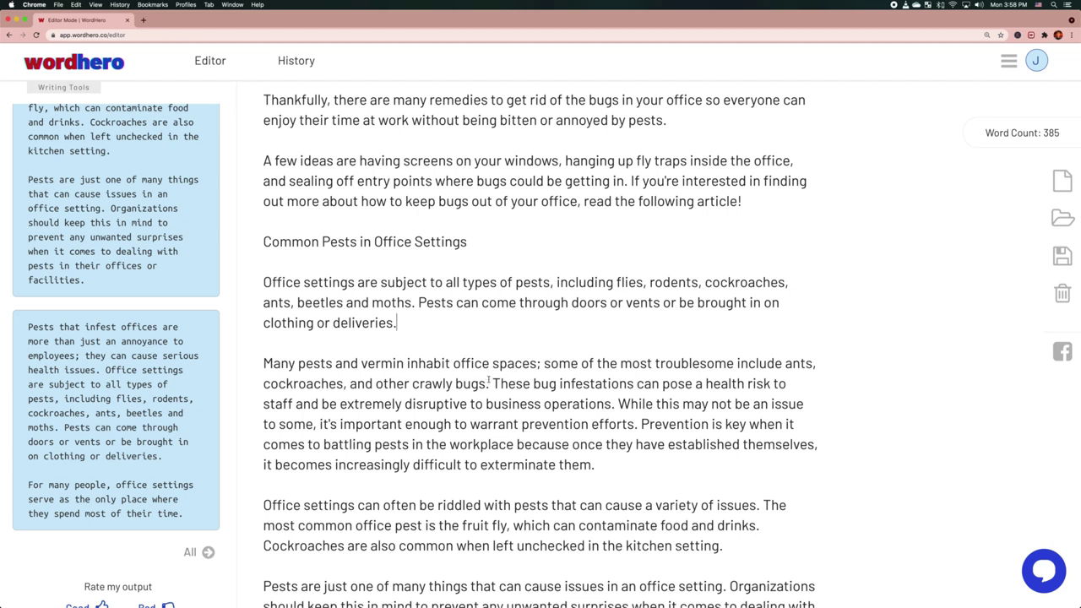
# Delete the "Many pests and vermin" sentence and move the rest of its paragraph below the sentence ending "serious health issues."
pyautogui.moveTo(490, 383); pyautogui.dragTo(262, 361)
pyautogui.press('BackSpace')
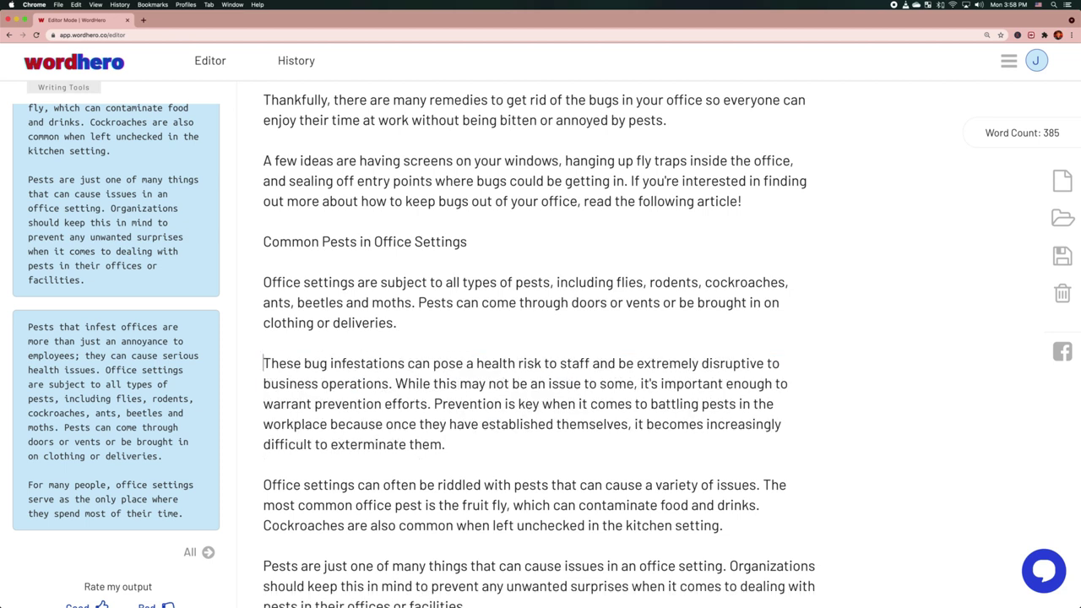
pyautogui.scroll(-1, 397, 388)
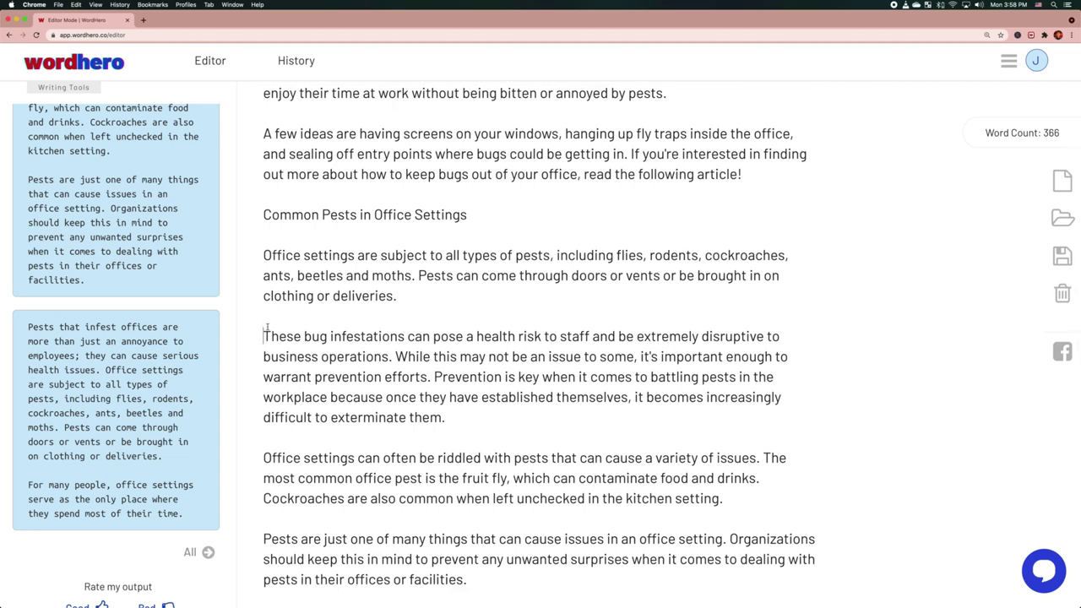
pyautogui.tripleClick(343, 356)
pyautogui.press('BackSpace')
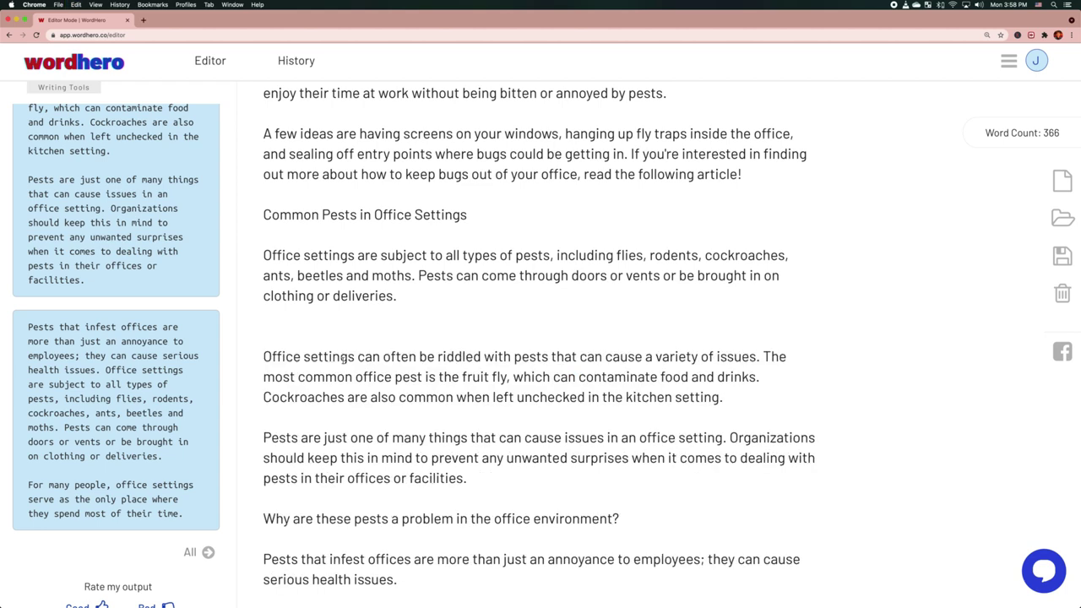
pyautogui.scroll(-4, 383, 368)
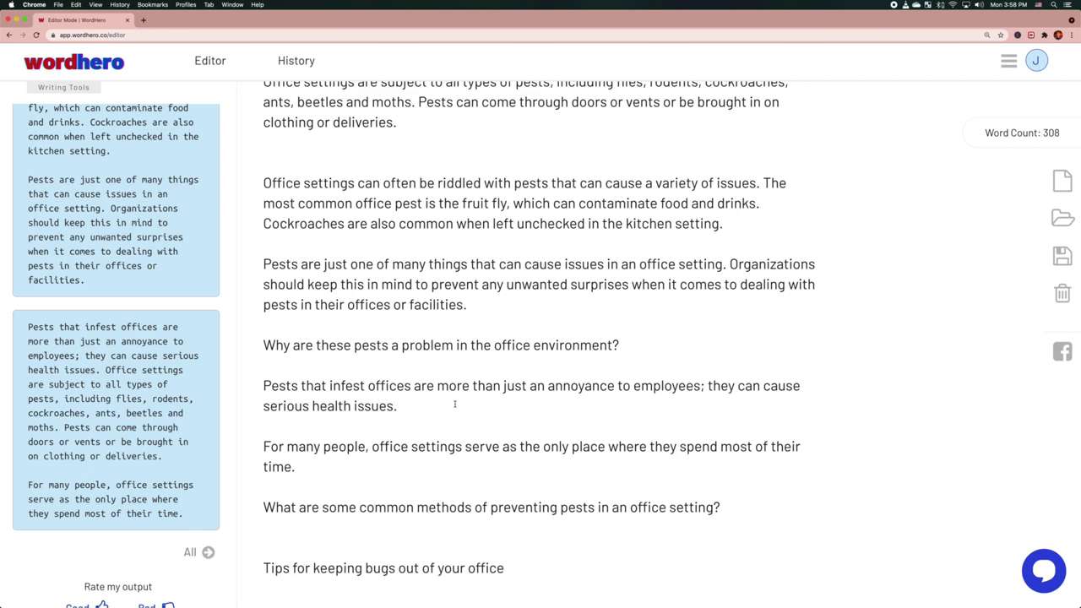
pyautogui.press('super+z')
# Format "Common Pests in Office Settings" and "Why are these pests a problem in the office environment?" as H2 headings
pyautogui.scroll(8, 454, 404)
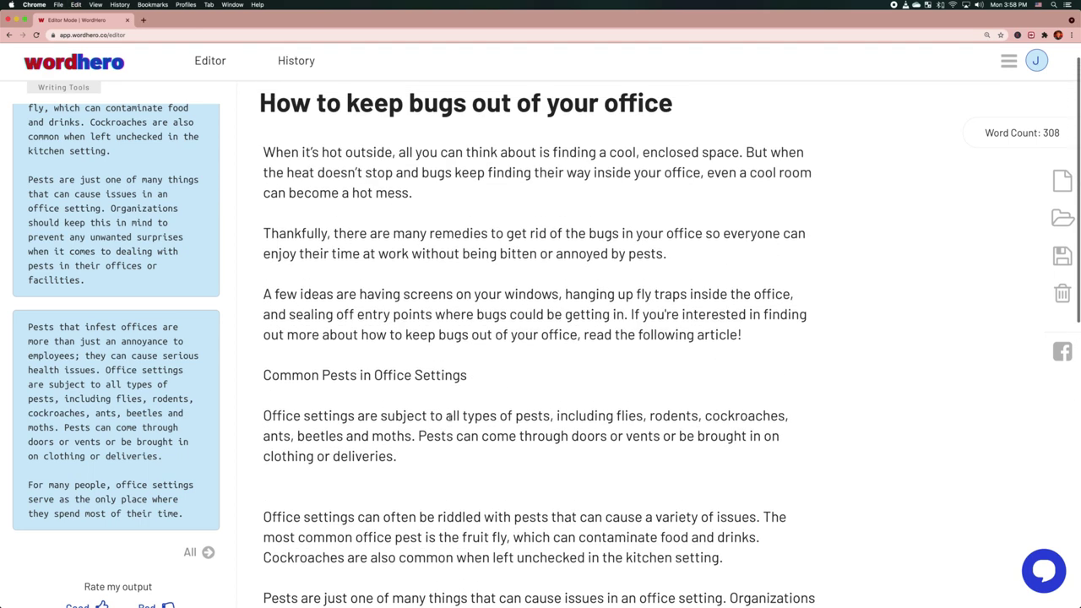
pyautogui.tripleClick(379, 403)
pyautogui.click(420, 430)
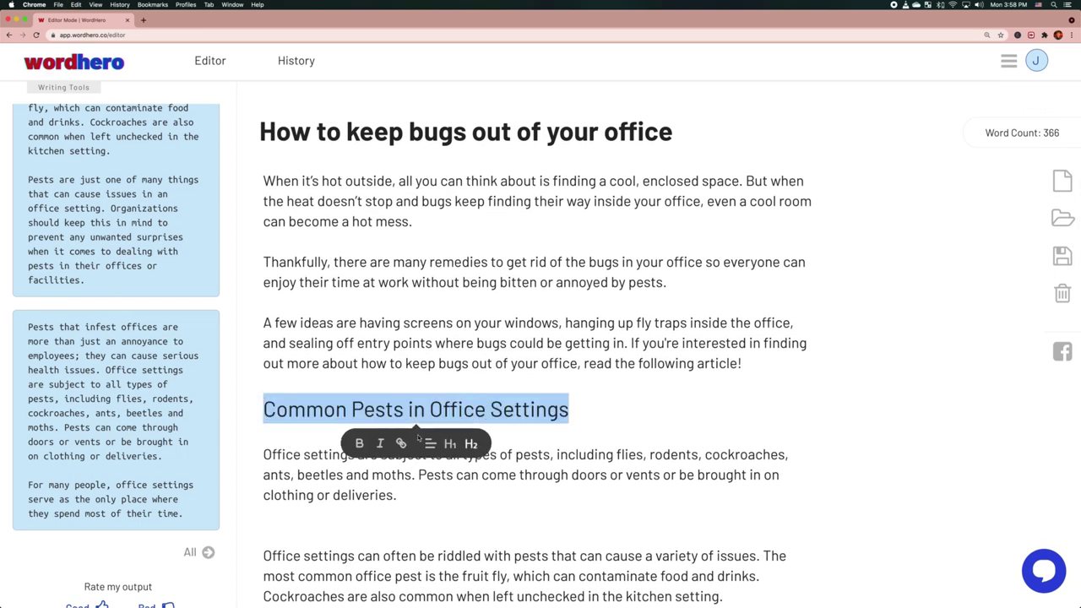
pyautogui.scroll(-5, 417, 434)
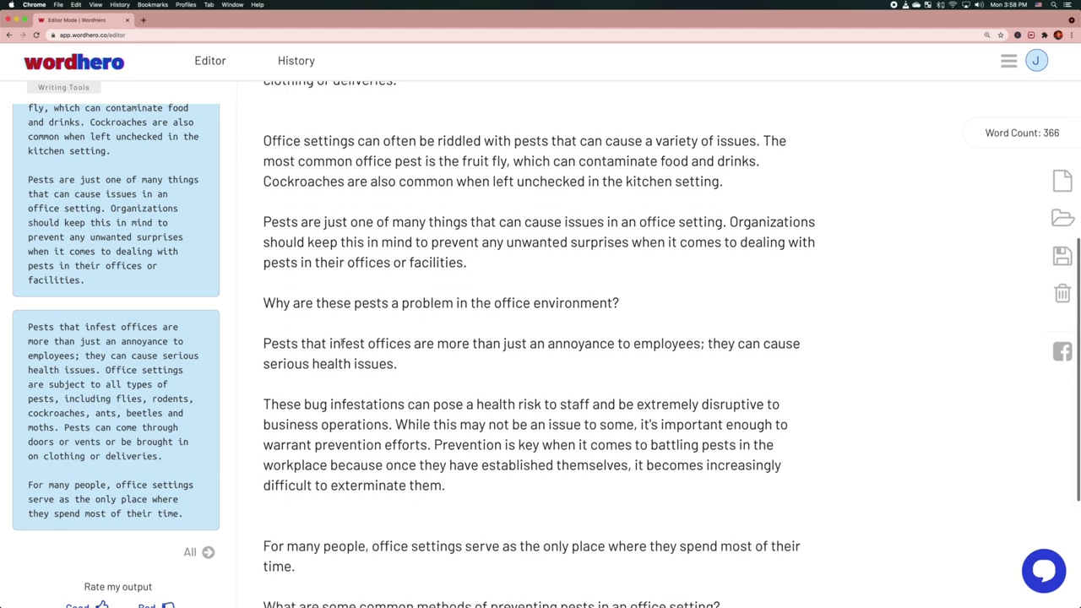
pyautogui.moveTo(265, 302); pyautogui.dragTo(620, 304)
pyautogui.click(498, 335)
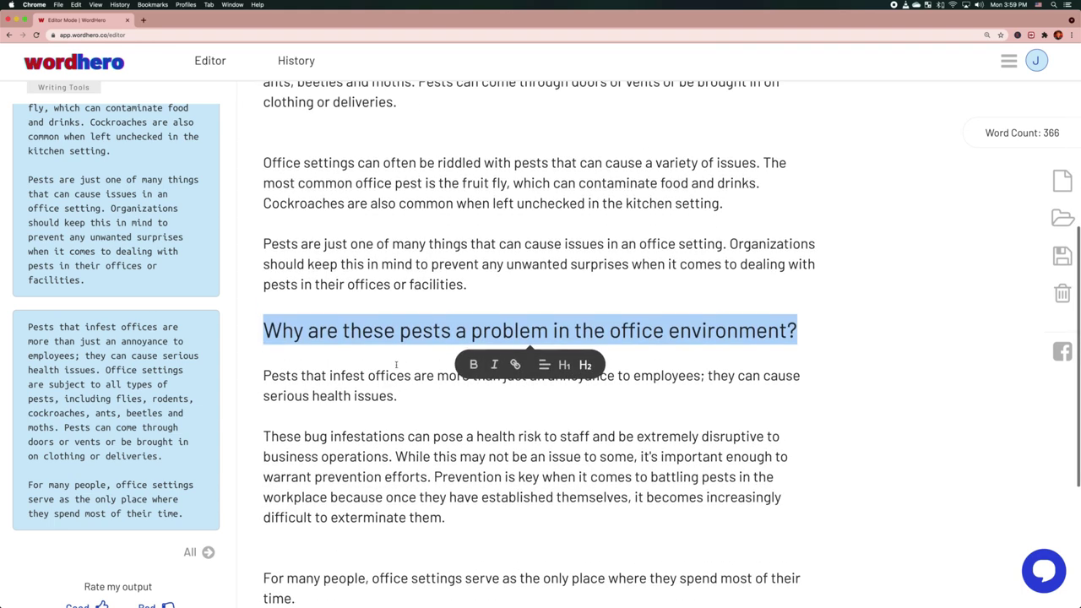
pyautogui.click(396, 362)
# Remove the extra blank line after the first paragraph under "Common Pests in Office Settings"
pyautogui.scroll(4, 380, 346)
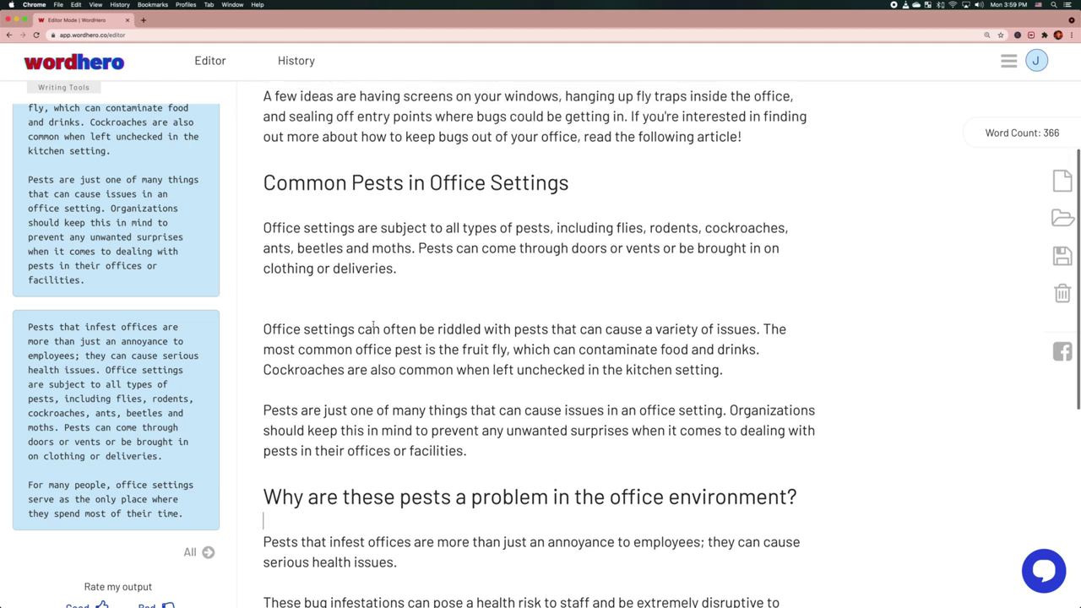
pyautogui.click(419, 316)
pyautogui.press('BackSpace')
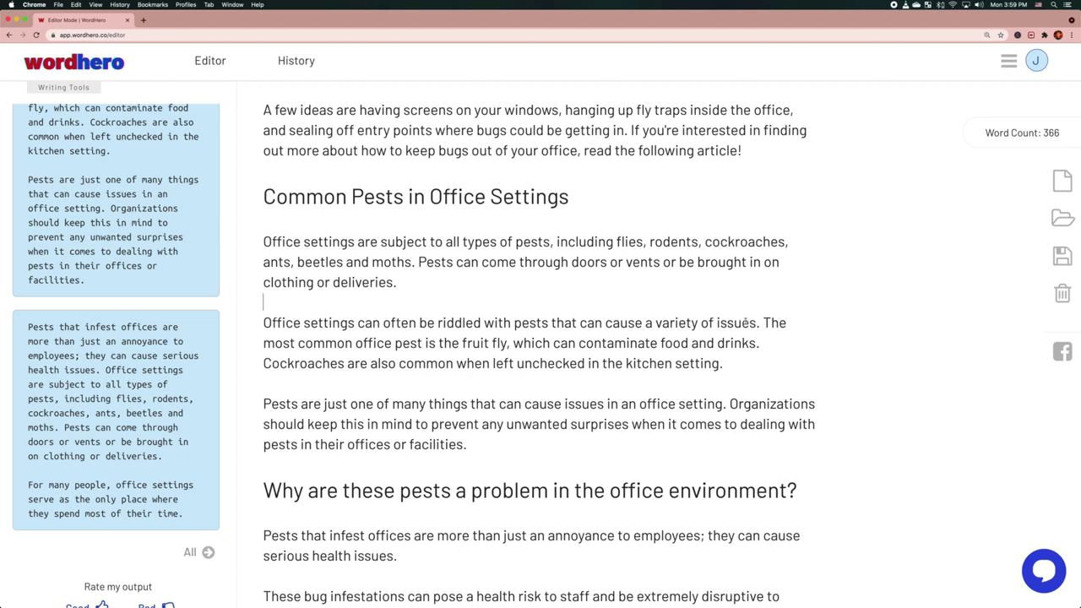
# Move the sentence "Office settings can often be riddled with pests that can cause a variety of issues." over the first paragraph's opening words "Office settings"
pyautogui.moveTo(759, 323); pyautogui.dragTo(223, 318)
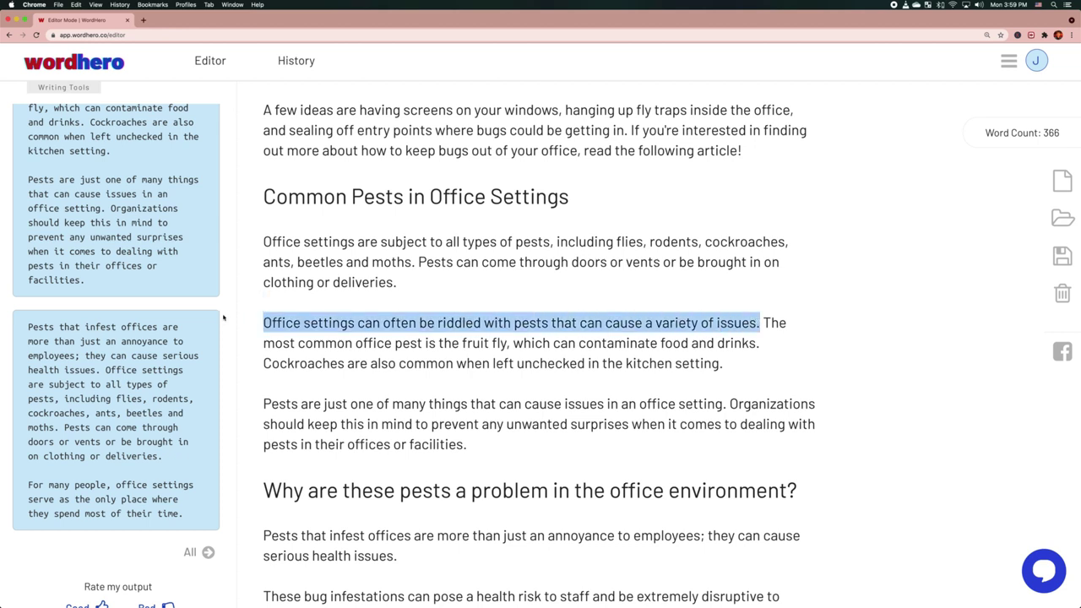
pyautogui.press('BackSpace')
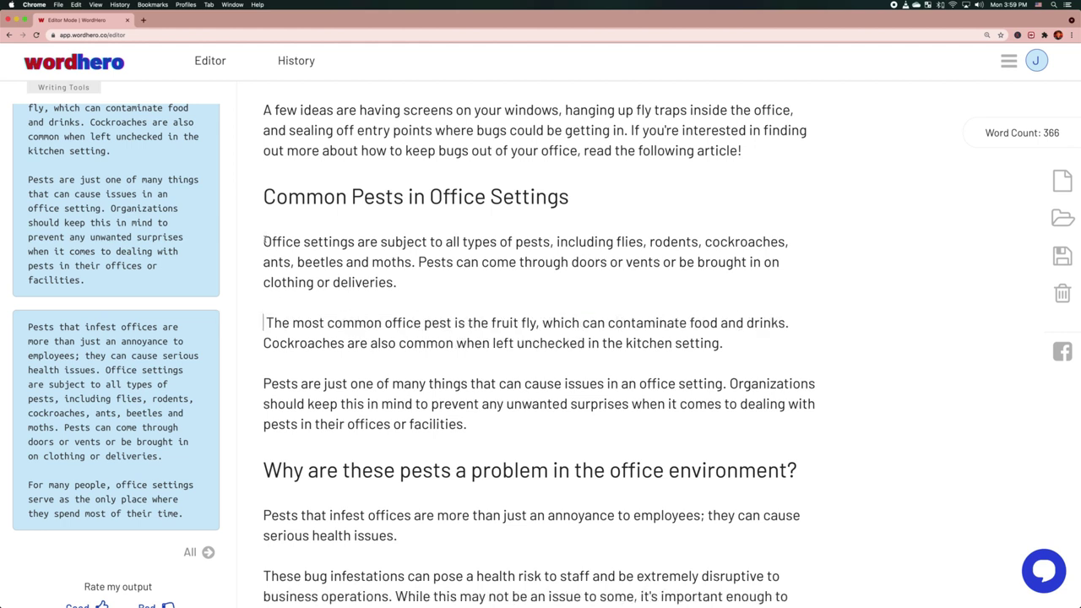
pyautogui.moveTo(265, 241); pyautogui.dragTo(357, 240)
pyautogui.press('cmd+v')
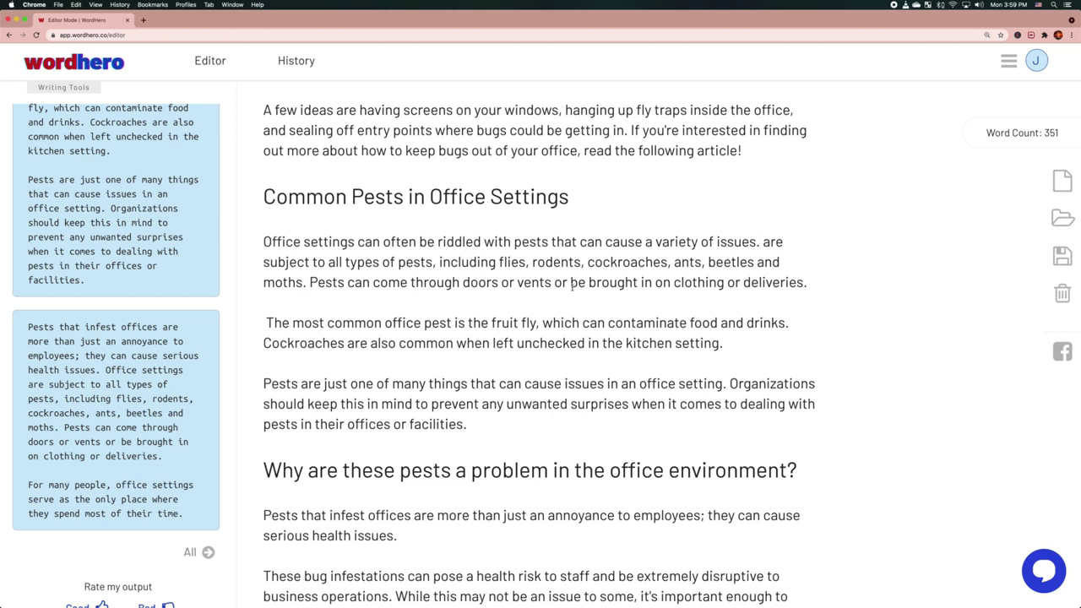
# Remove "are subject to all types of" after the first sentence and capitalize "Pests"
pyautogui.hotkey('alt', 'shift', 'Right')
pyautogui.hotkey('alt', 'shift', 'Right')
pyautogui.hotkey('alt', 'shift', 'Right')
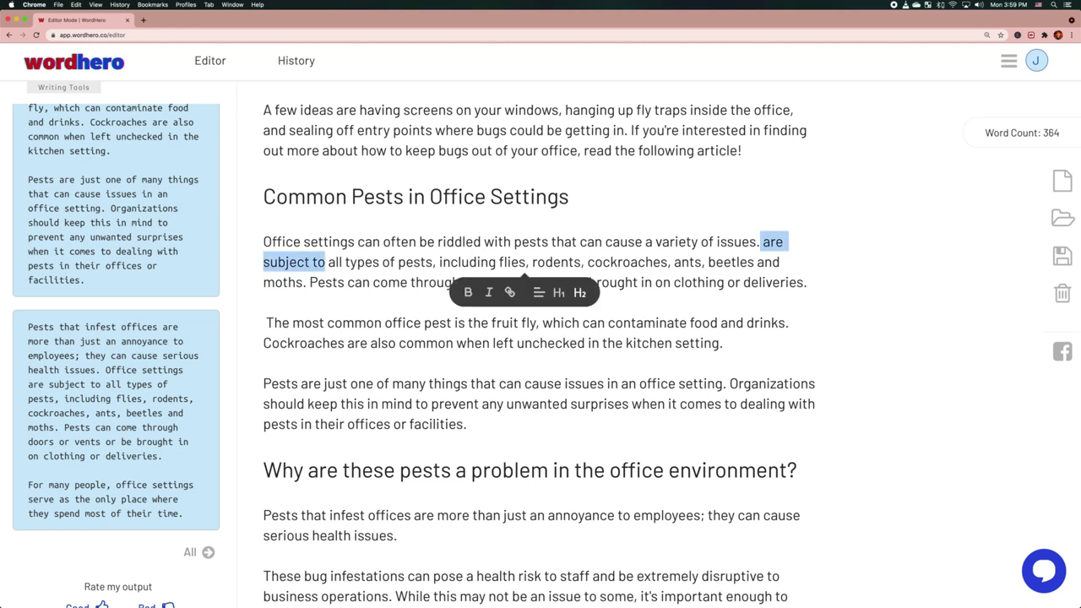
pyautogui.hotkey('alt', 'shift', 'Right')
pyautogui.hotkey('alt', 'shift', 'Right')
pyautogui.hotkey('alt', 'shift', 'Right')
pyautogui.hotkey('shift', 'Right')
pyautogui.hotkey('shift', 'Right')
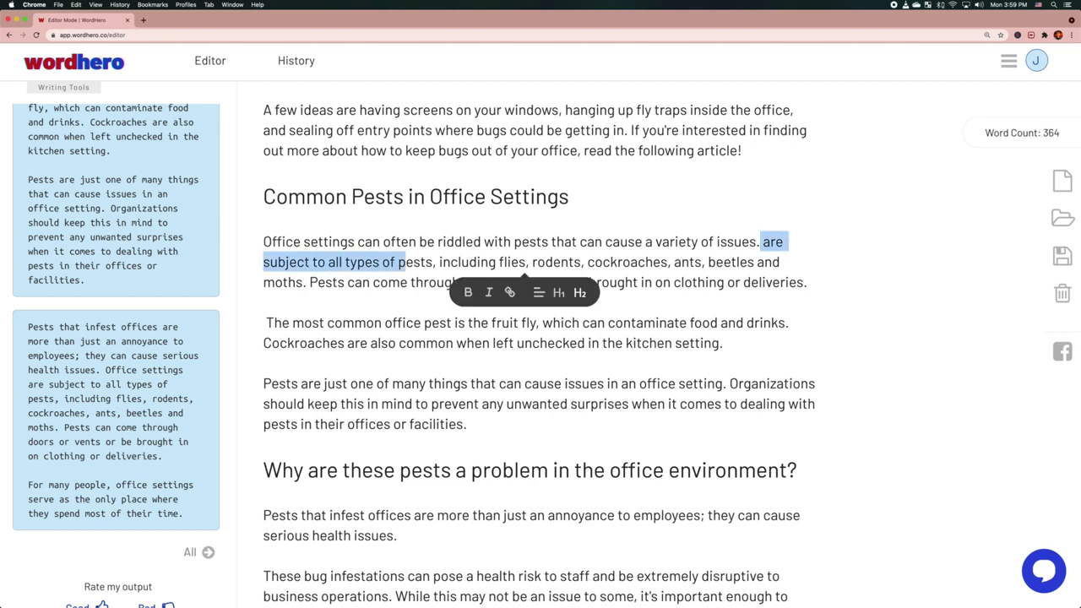
pyautogui.write('P')
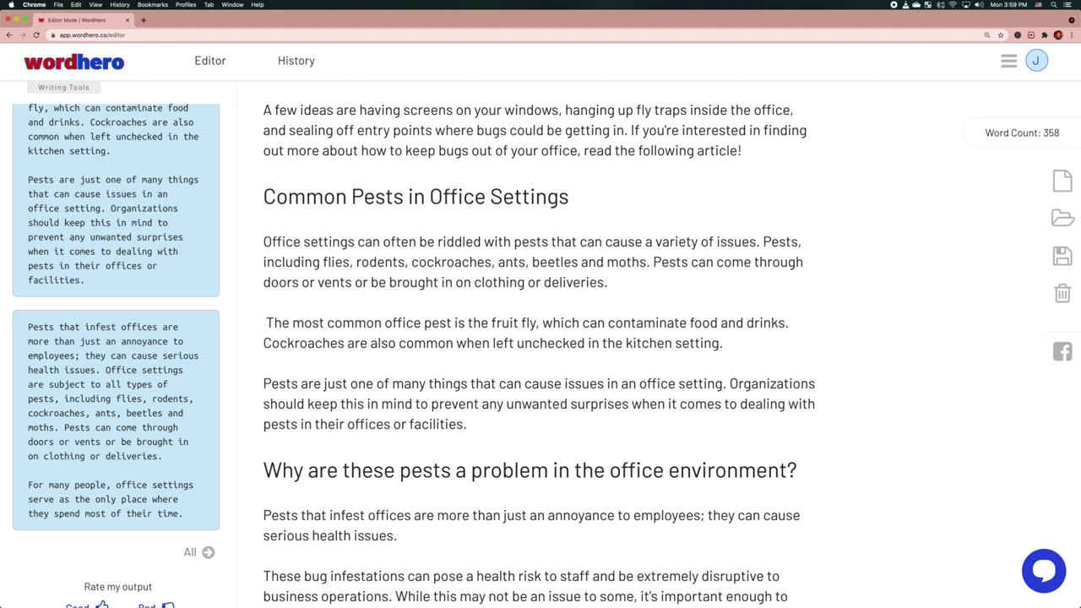
# Reword the start of the second sentence to "Examples of such pests include" ahead of the word "flies"
pyautogui.write('Example')
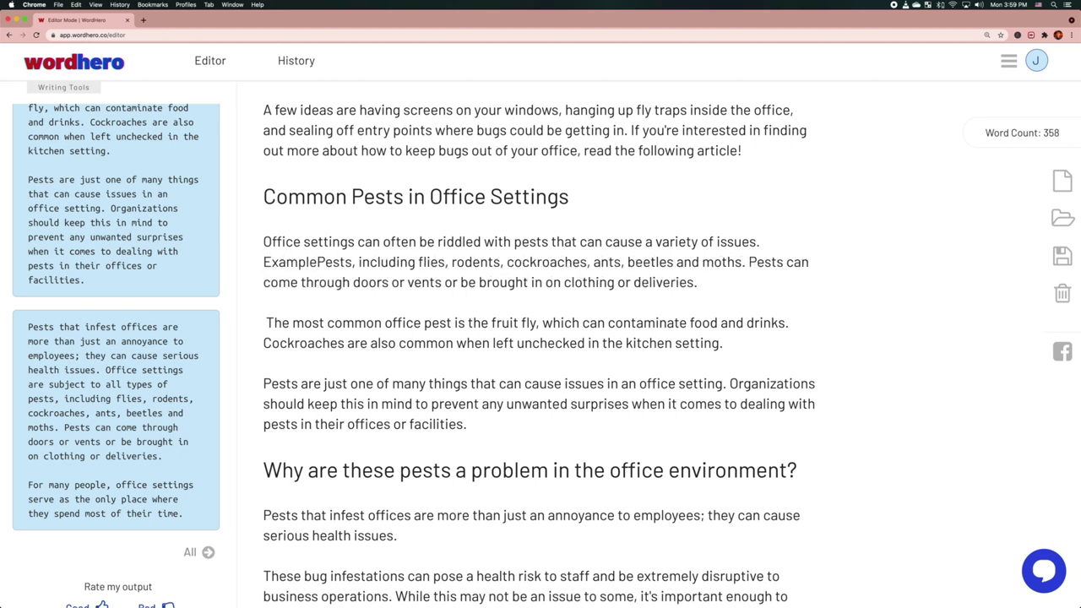
pyautogui.write('s of such')
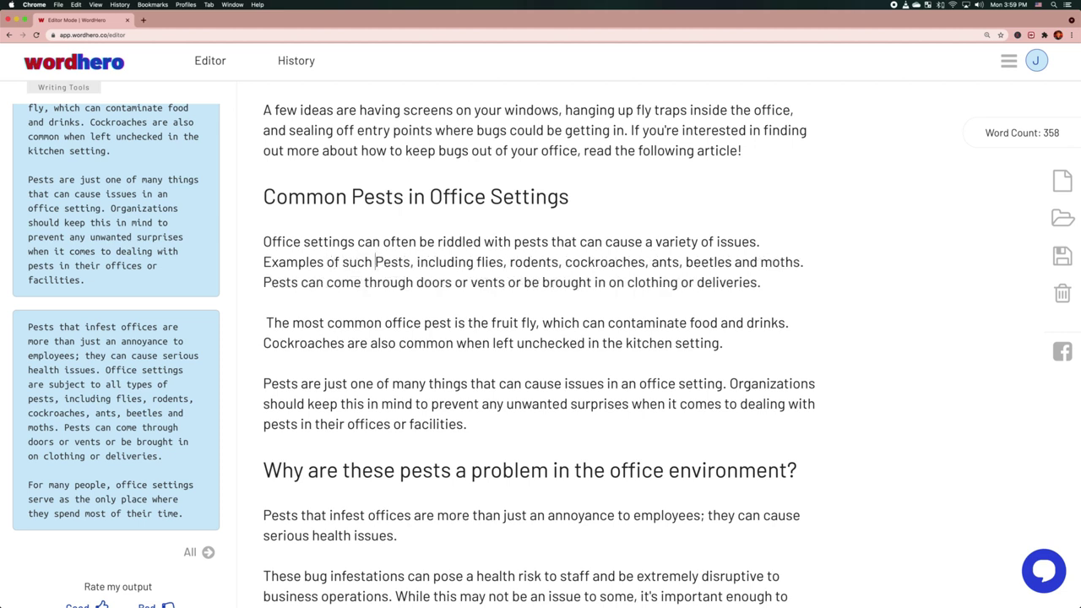
pyautogui.press('Right')
pyautogui.press('BackSpace')
pyautogui.write('p')
pyautogui.press('BackSpace')
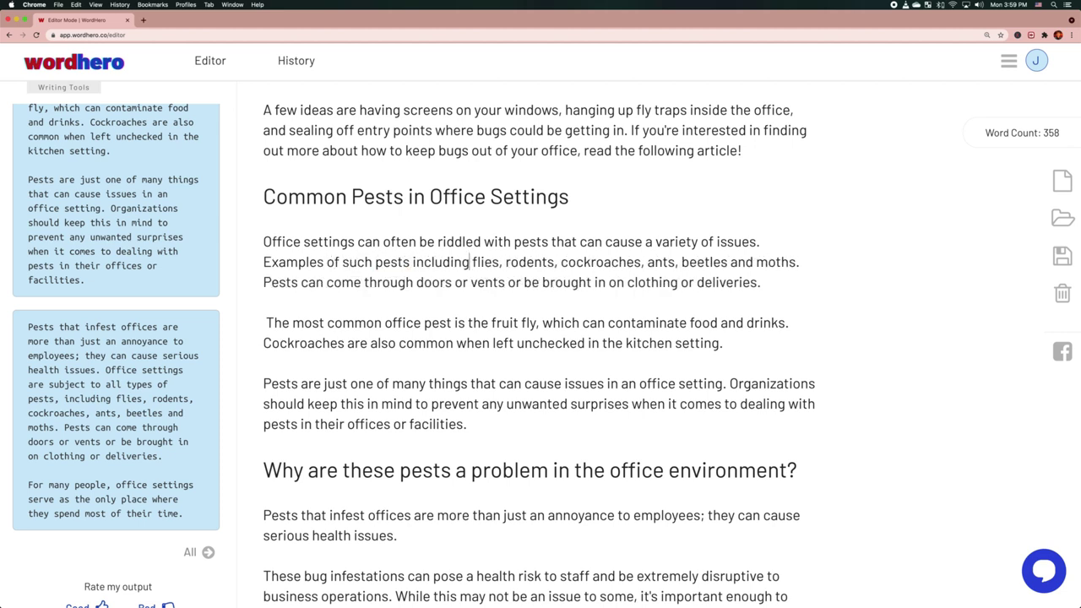
pyautogui.press('BackSpace')
pyautogui.press('BackSpace')
pyautogui.press('BackSpace')
pyautogui.write('e')
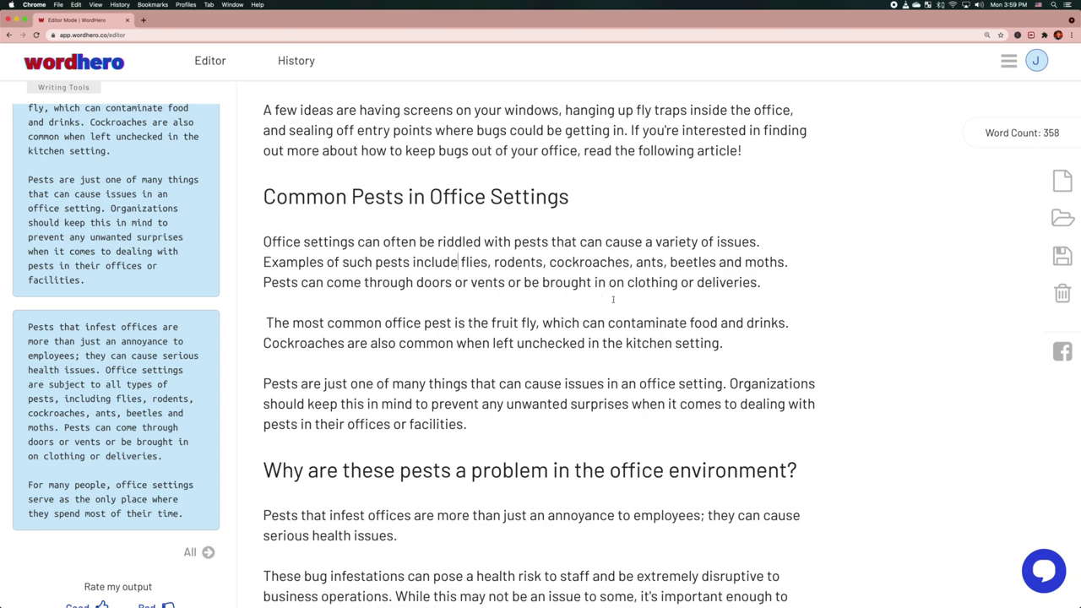
# Change the opening of the fruit fly sentence to "One of the most common office pests"
pyautogui.scroll(-1, 609, 282)
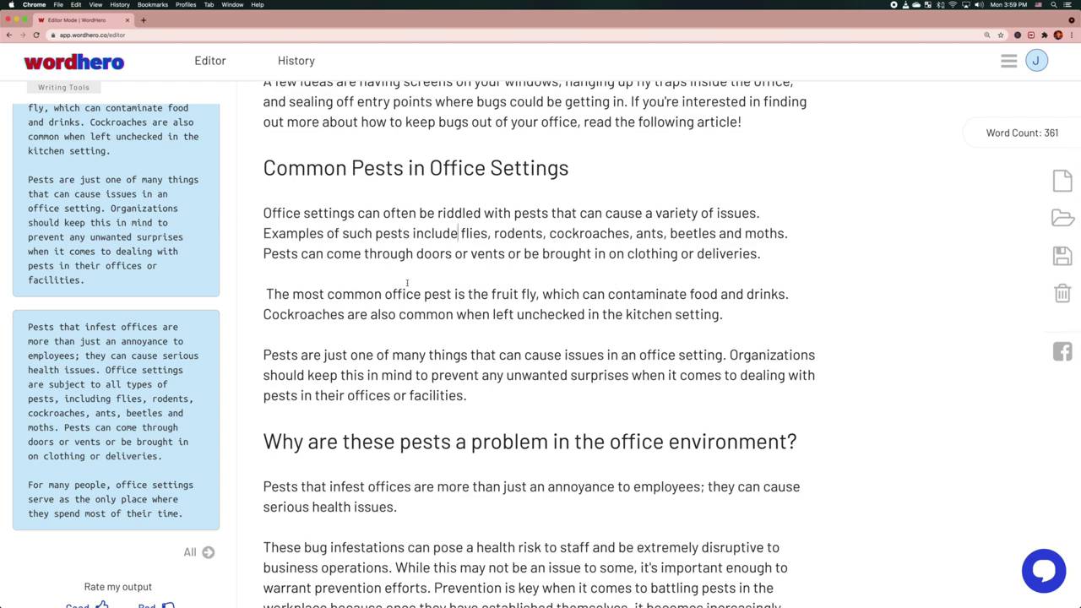
pyautogui.doubleClick(268, 294)
pyautogui.write('One of the')
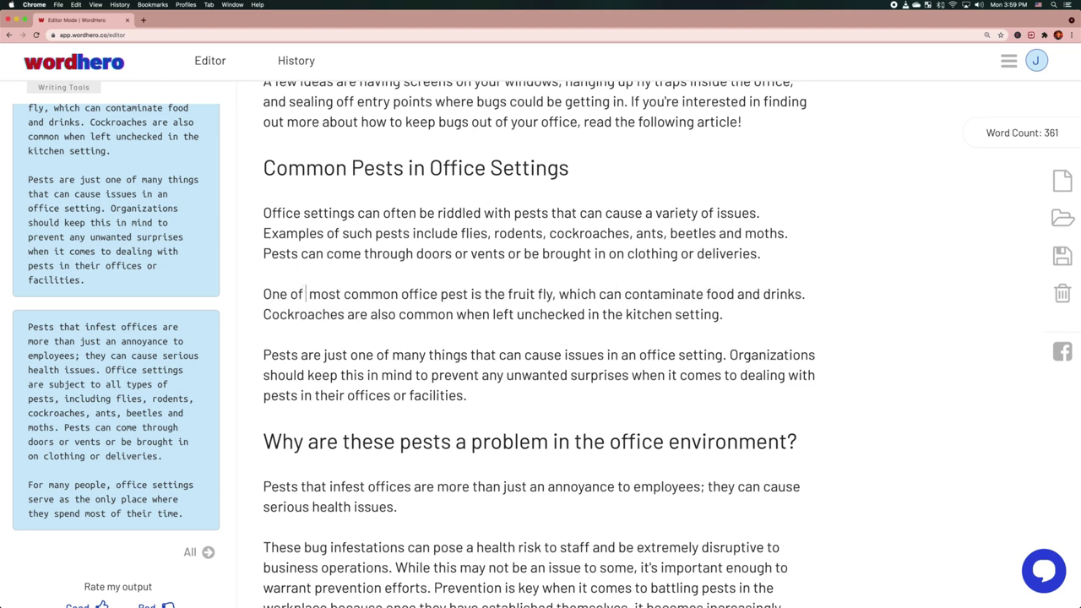
pyautogui.click(488, 294)
pyautogui.write('s')
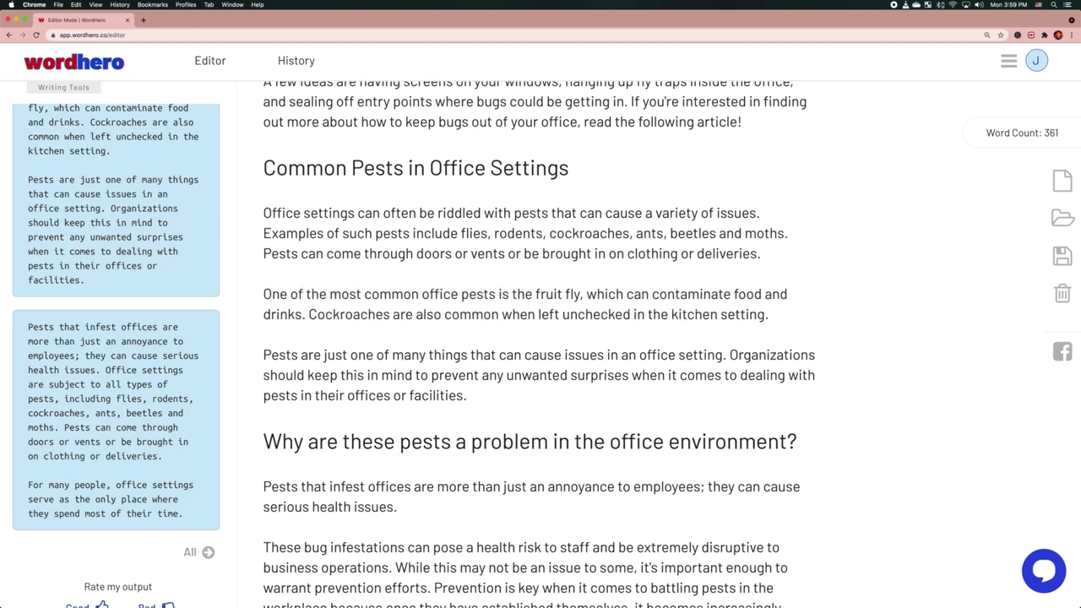
# Delete the paragraph beginning "Pests are just one of many things" and the extra blank line it leaves
pyautogui.scroll(-1, 380, 341)
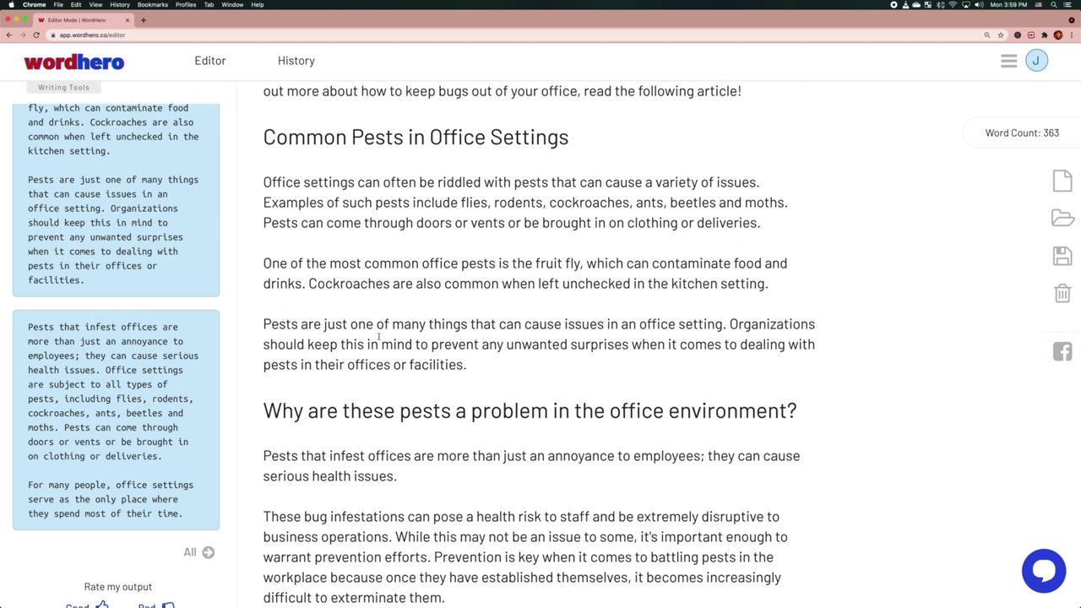
pyautogui.scroll(-2, 363, 321)
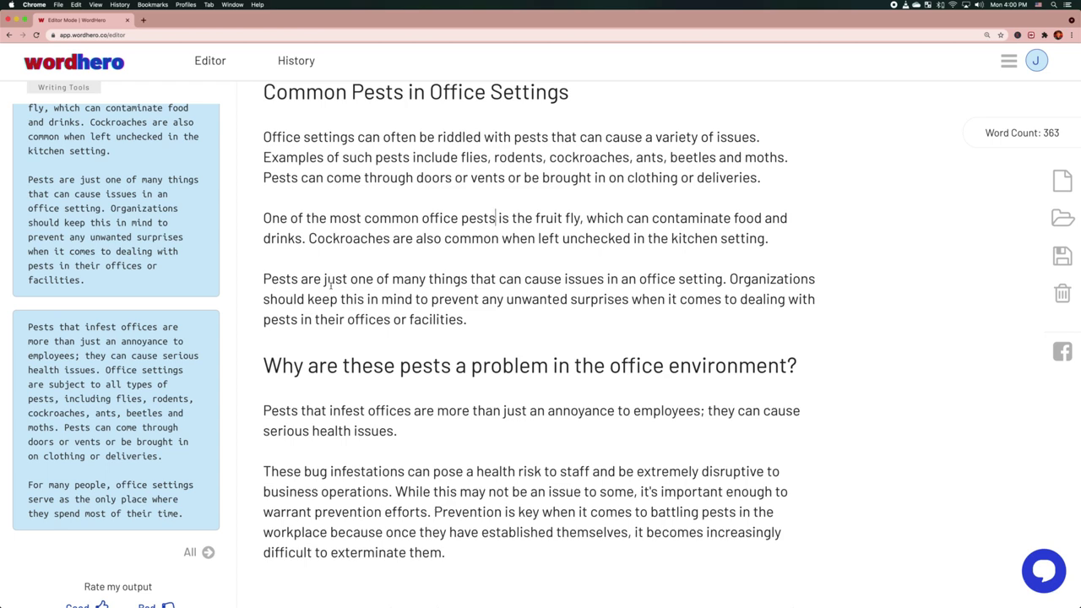
pyautogui.tripleClick(330, 285)
pyautogui.press('BackSpace')
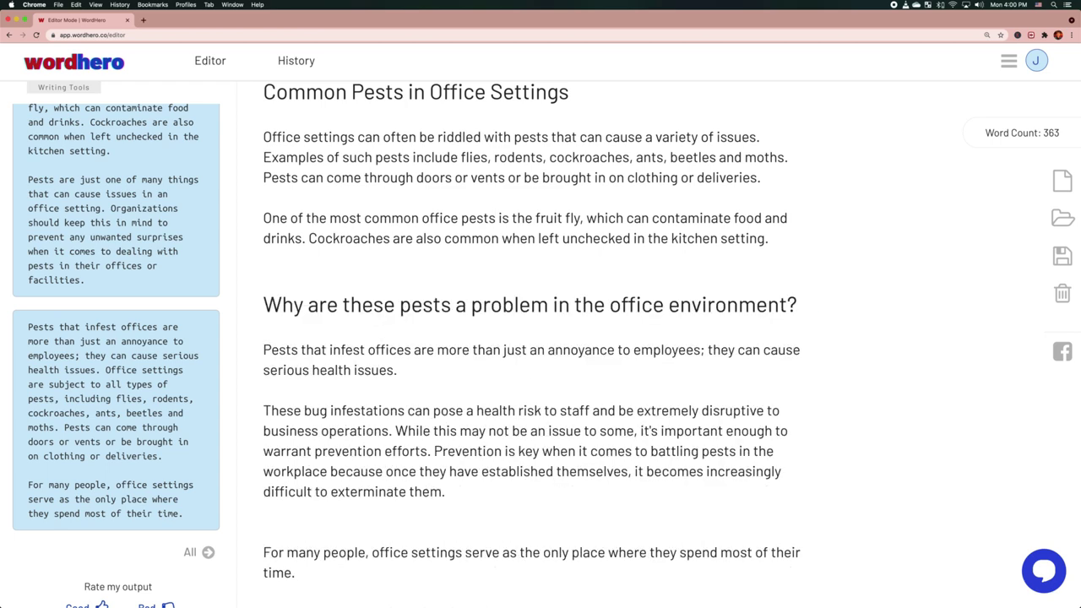
pyautogui.press('BackSpace')
# Review the edited article sections against the generated texts and the remaining outline headings
pyautogui.scroll(2, 340, 283)
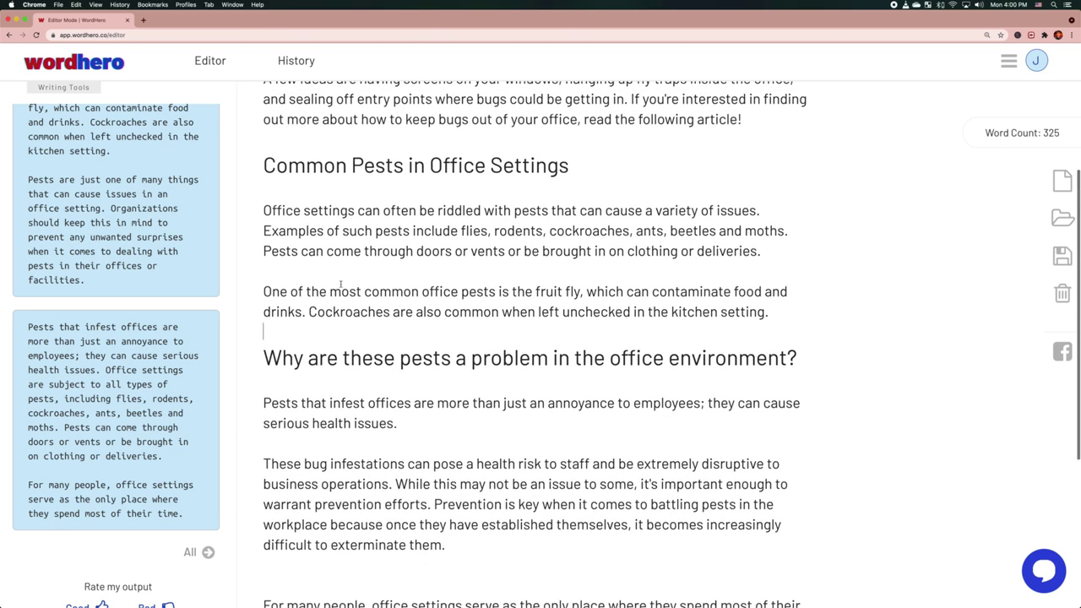
pyautogui.scroll(-1, 341, 284)
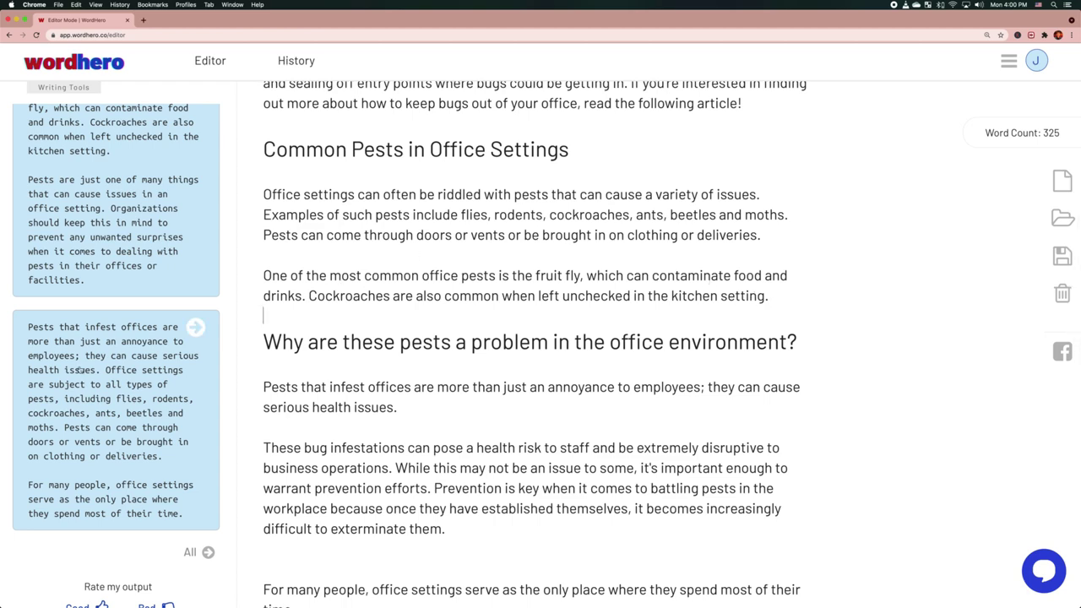
pyautogui.scroll(5, 118, 370)
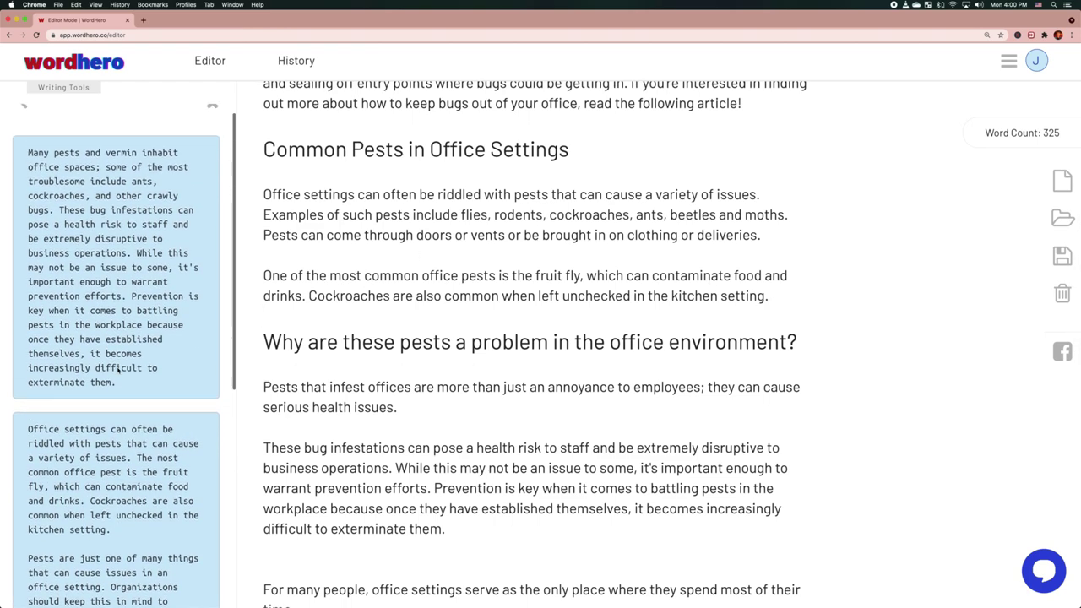
pyautogui.scroll(-3, 118, 370)
pyautogui.scroll(-5, 398, 392)
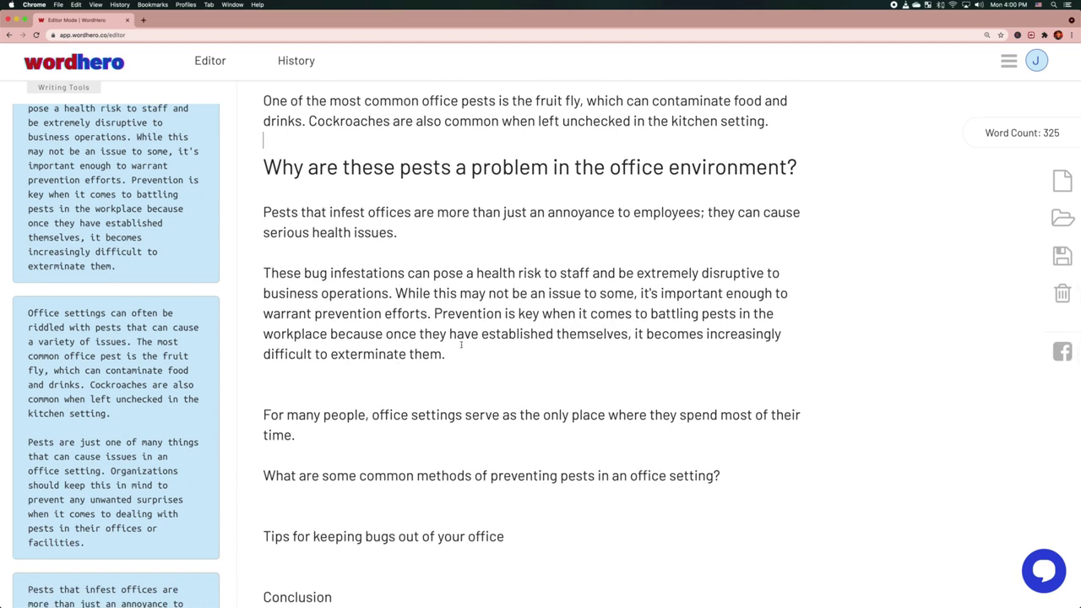
pyautogui.scroll(7, 461, 343)
pyautogui.scroll(-6, 384, 252)
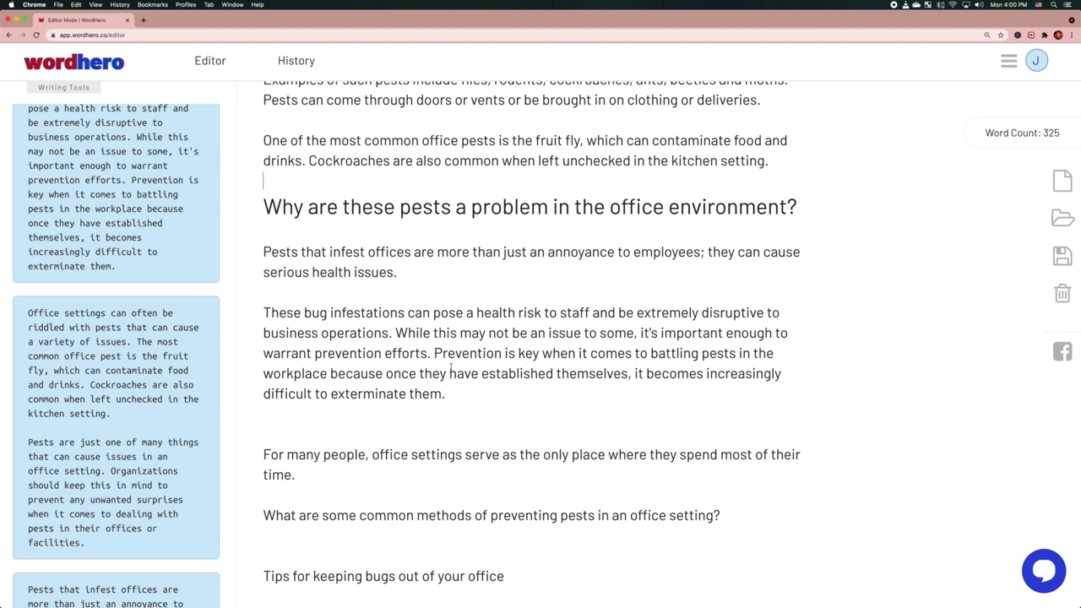
# Split the bug infestations paragraph so that "Prevention is key" starts a new paragraph
pyautogui.press('BackSpace')
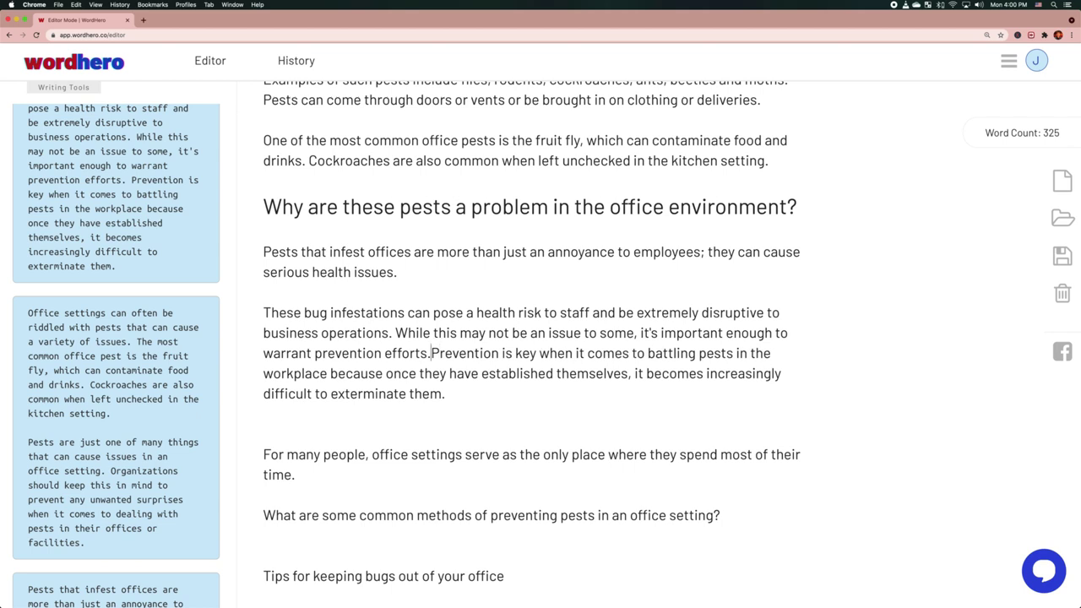
pyautogui.press('Return')
# Move the "For many people, office settings serve" sentence to the end of the paragraph after "serious health issues."
pyautogui.press('Down')
pyautogui.press('Down')
pyautogui.press('Down')
pyautogui.press('Down')
pyautogui.press('Up')
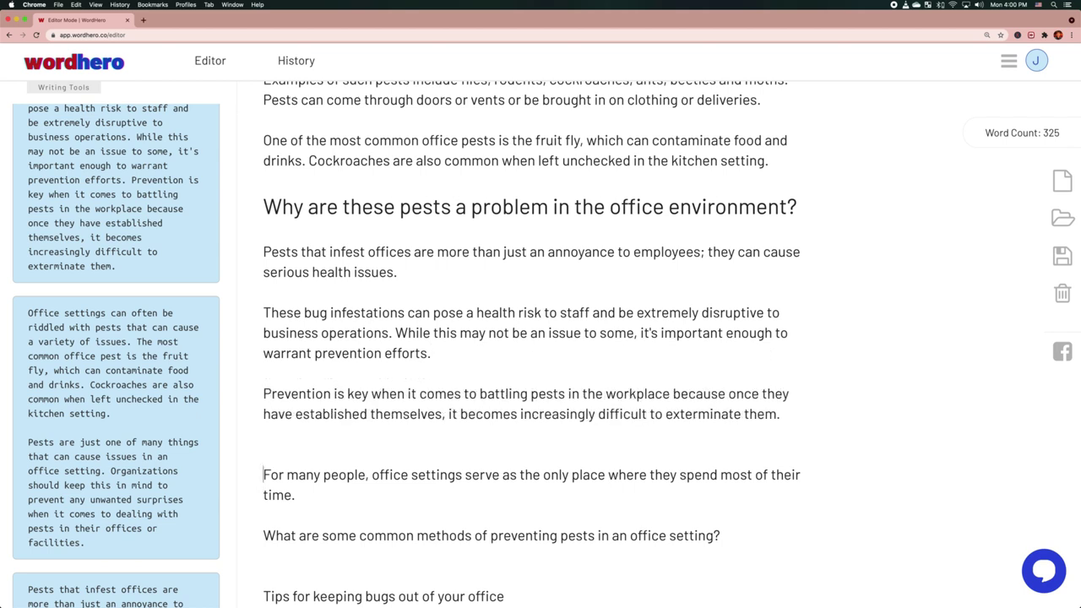
pyautogui.hotkey('alt', 'shift', 'Down')
pyautogui.press('super+c')
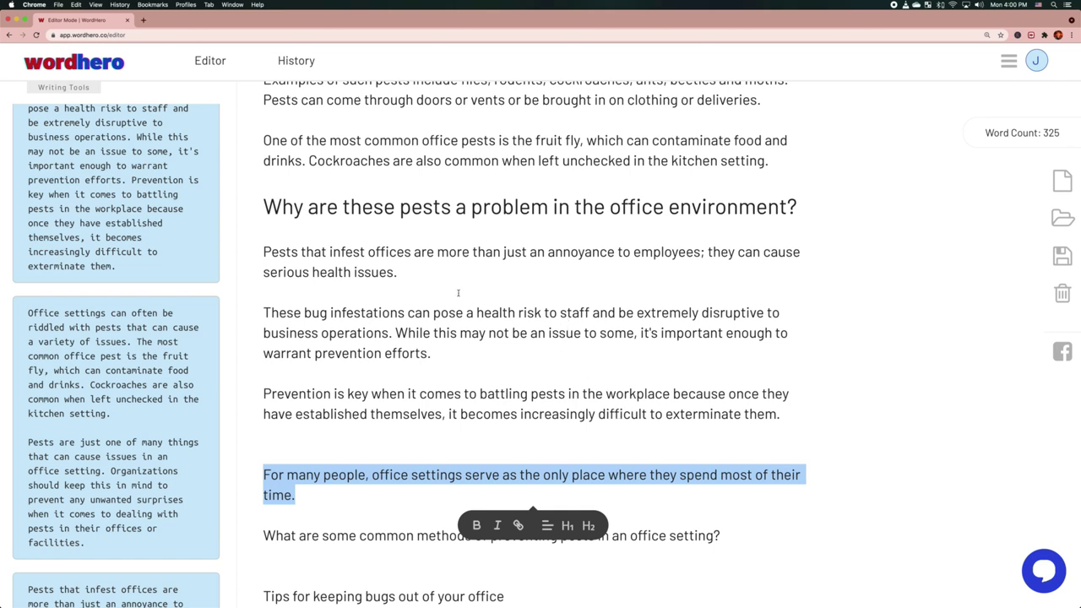
pyautogui.press('BackSpace')
pyautogui.click(441, 272)
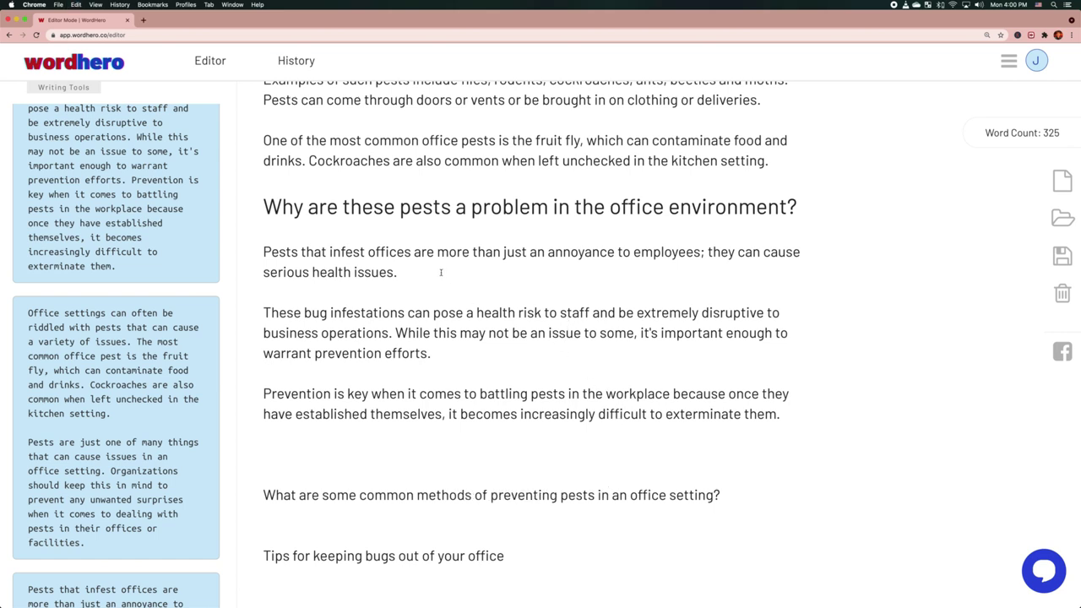
pyautogui.press('super+v')
pyautogui.press('BackSpace')
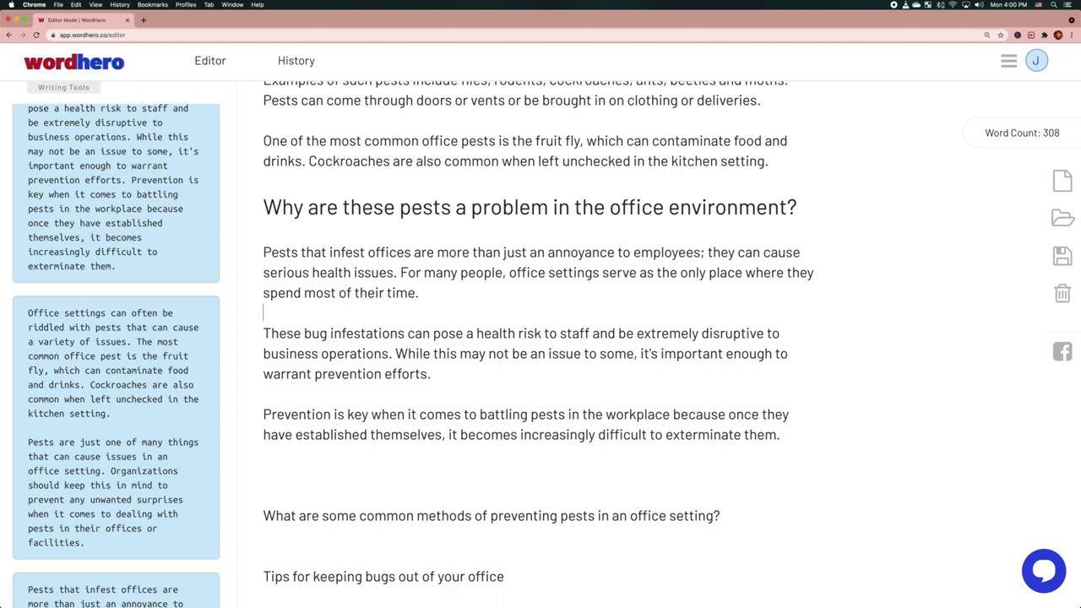
# Remove the extra blank lines above the line "What are some common methods of preventing pests in an office setting?"
pyautogui.click(375, 467)
pyautogui.scroll(-1, 439, 466)
pyautogui.press('BackSpace')
pyautogui.press('BackSpace')
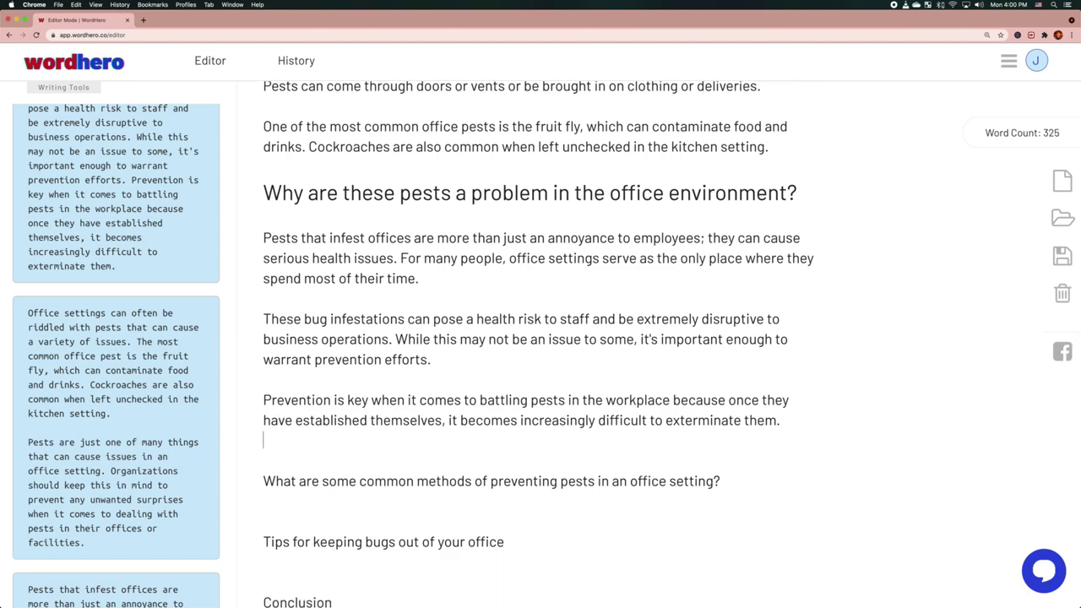
pyautogui.scroll(-2, 434, 472)
pyautogui.scroll(10, 432, 456)
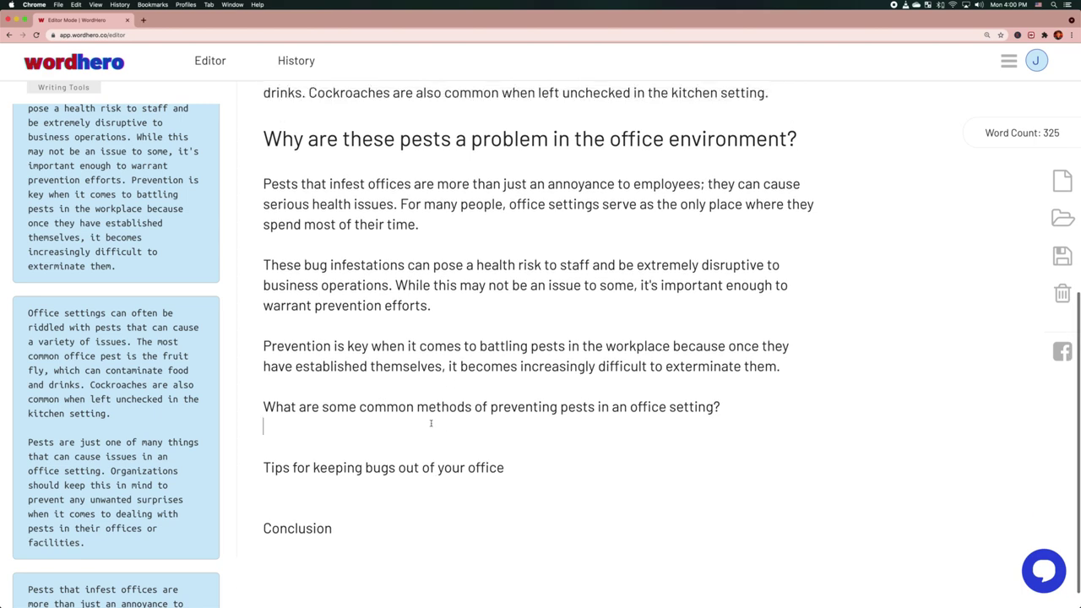
pyautogui.scroll(-10, 431, 422)
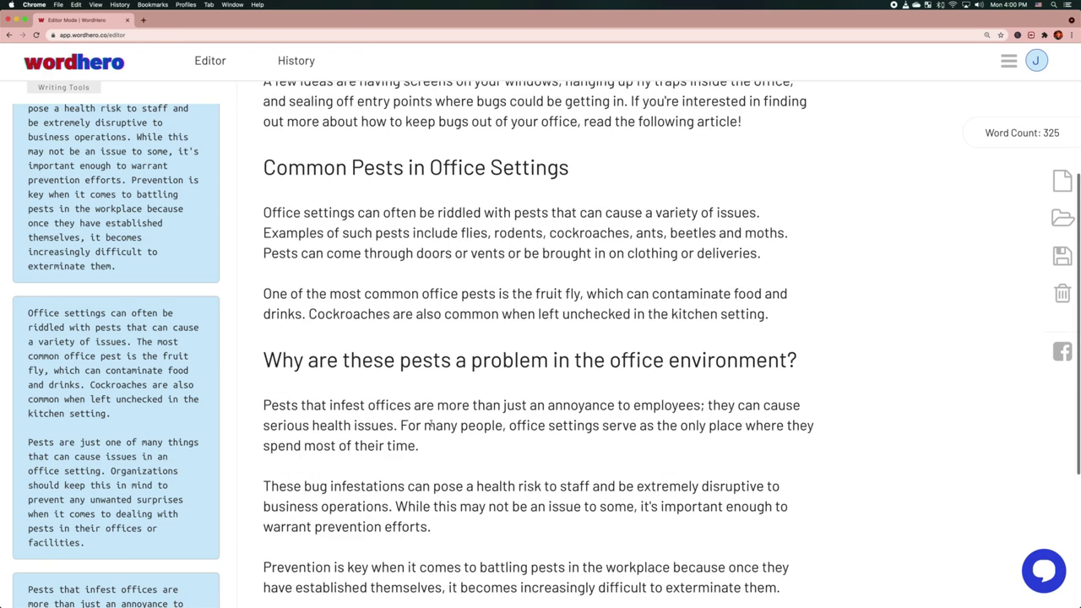
# Add a blank line below the common prevention methods question and format the question as a level-2 heading
pyautogui.click(360, 413)
pyautogui.press('Return')
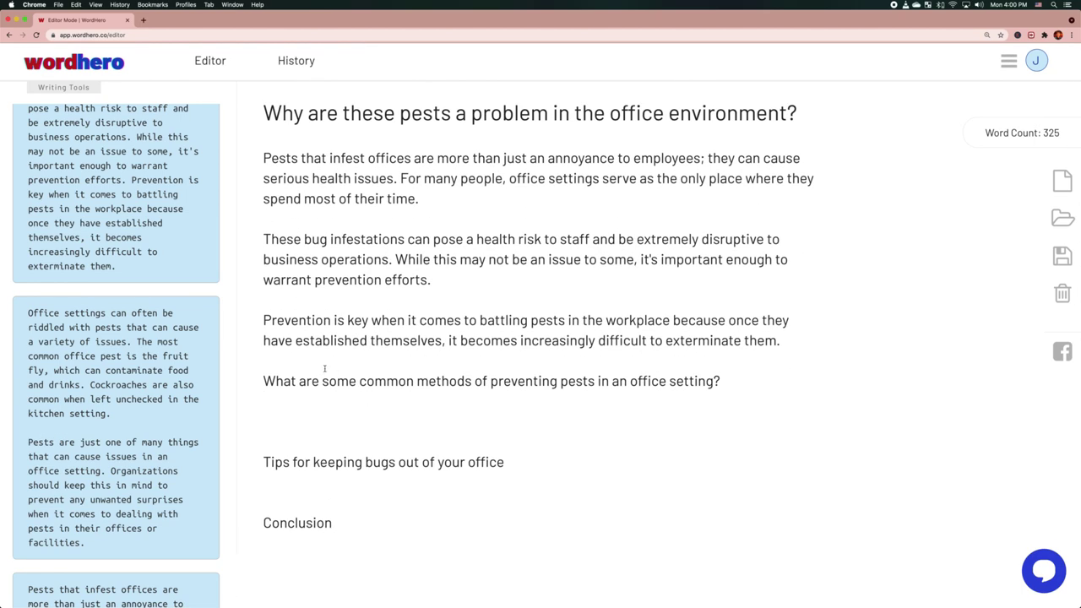
pyautogui.tripleClick(326, 380)
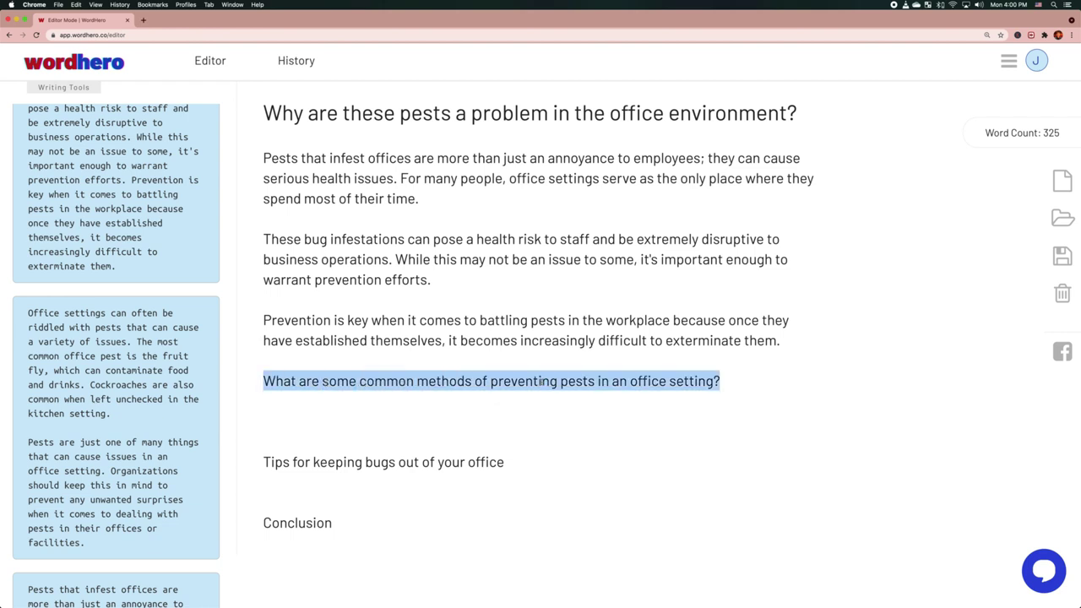
pyautogui.click(547, 412)
pyautogui.click(343, 456)
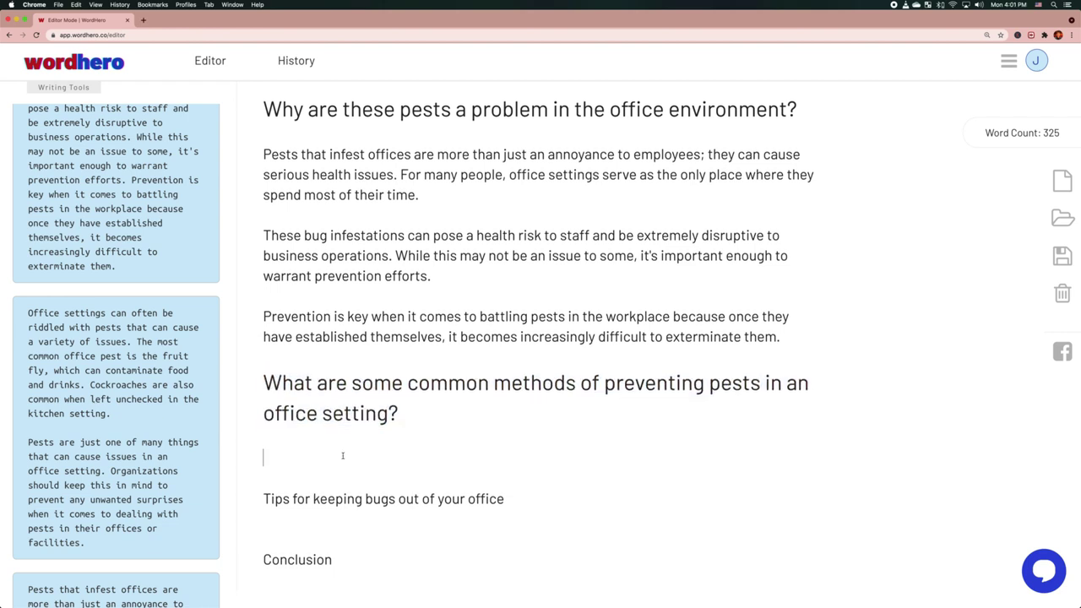
# Generate blog intros with the topic "What are some common methods of preventing pests in an office setting", copied from the heading without its question mark
pyautogui.scroll(-2, 343, 455)
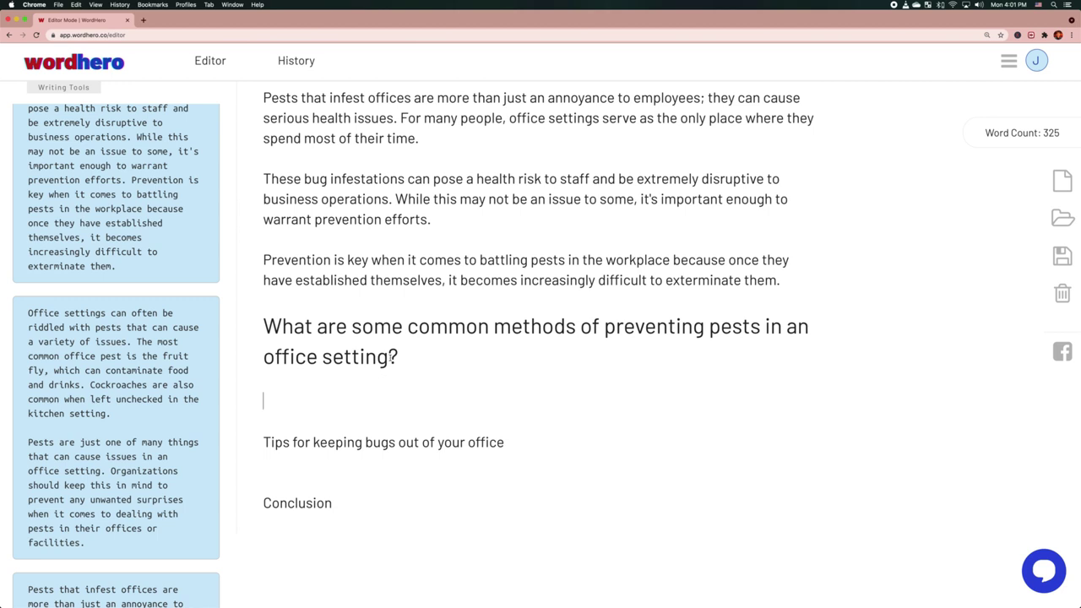
pyautogui.tripleClick(345, 338)
pyautogui.hotkey('ctrl', 'c')
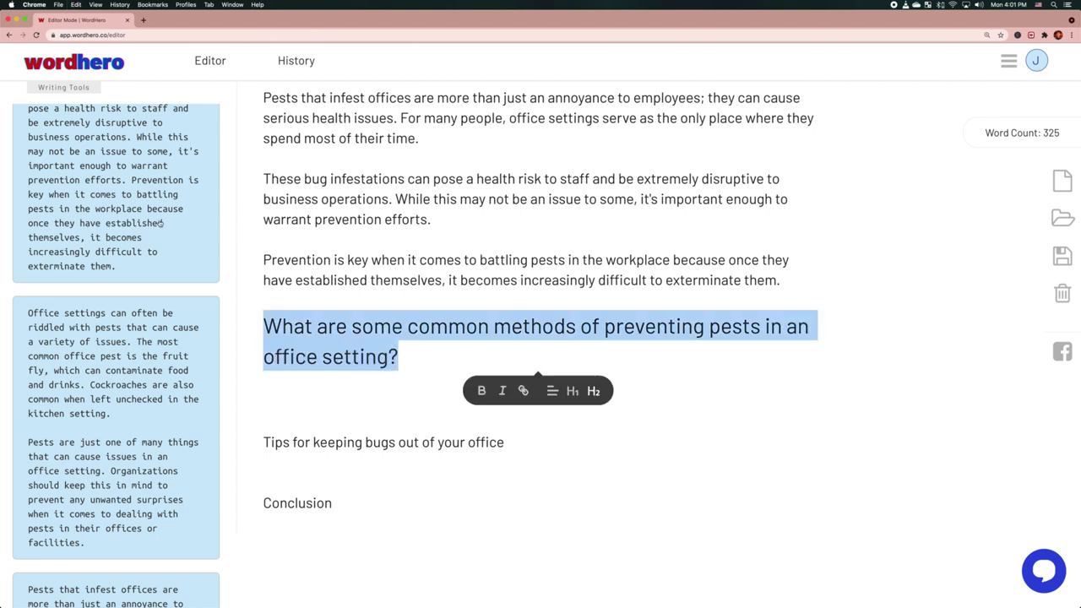
pyautogui.scroll(3, 61, 116)
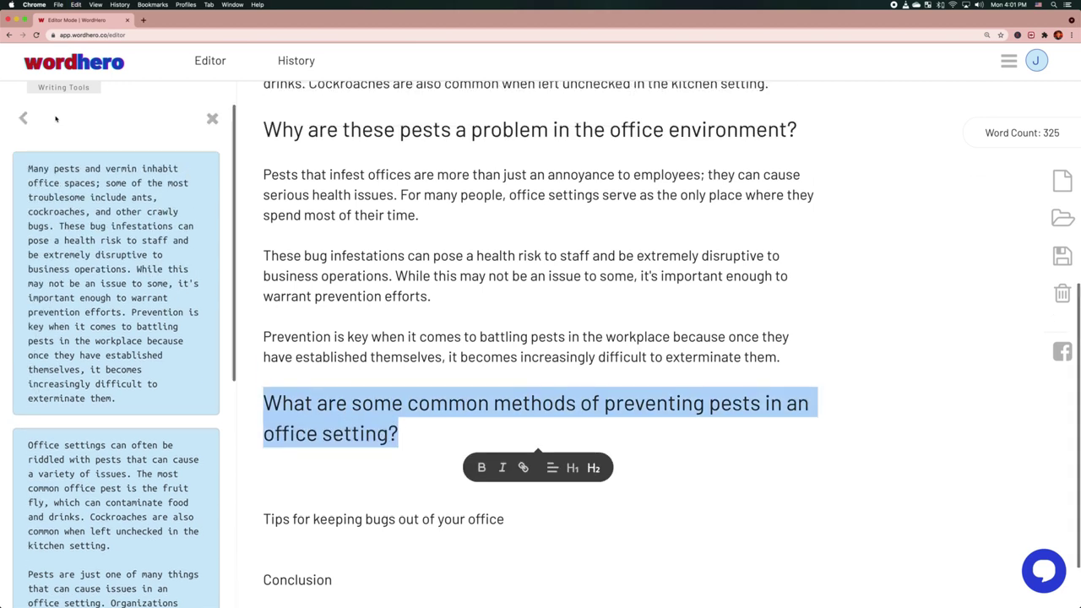
pyautogui.click(23, 117)
pyautogui.doubleClick(151, 239)
pyautogui.hotkey('ctrl', 'a')
pyautogui.hotkey('ctrl', 'v')
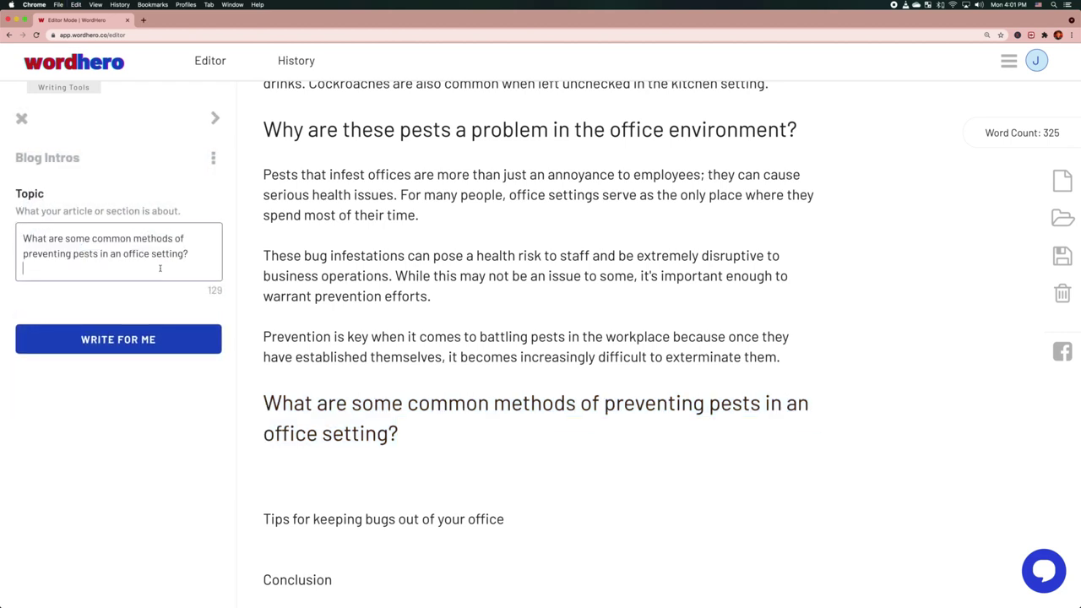
pyautogui.press('BackSpace')
pyautogui.press('BackSpace')
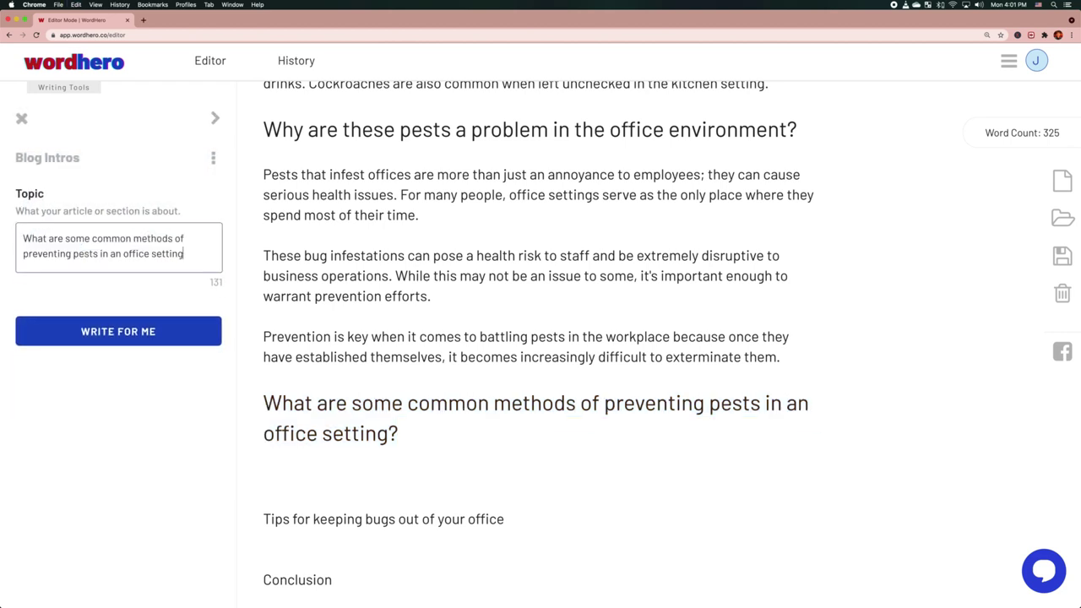
pyautogui.click(101, 332)
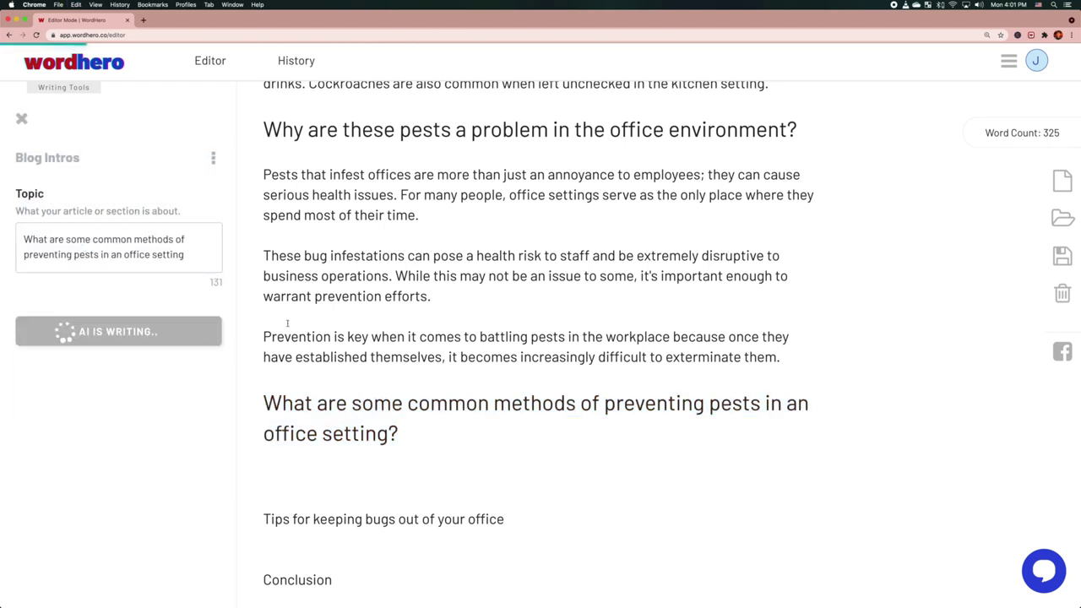
pyautogui.scroll(-2, 409, 297)
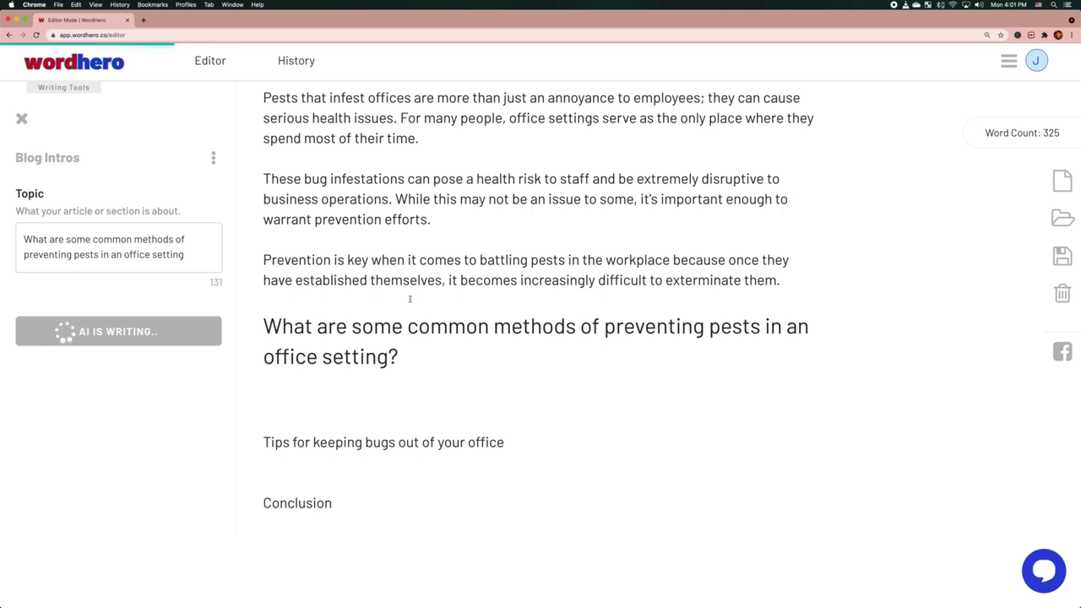
# Copy the first generated intro, beginning "Pests in an office setting", into the article under the common prevention methods heading
pyautogui.moveTo(133, 234)
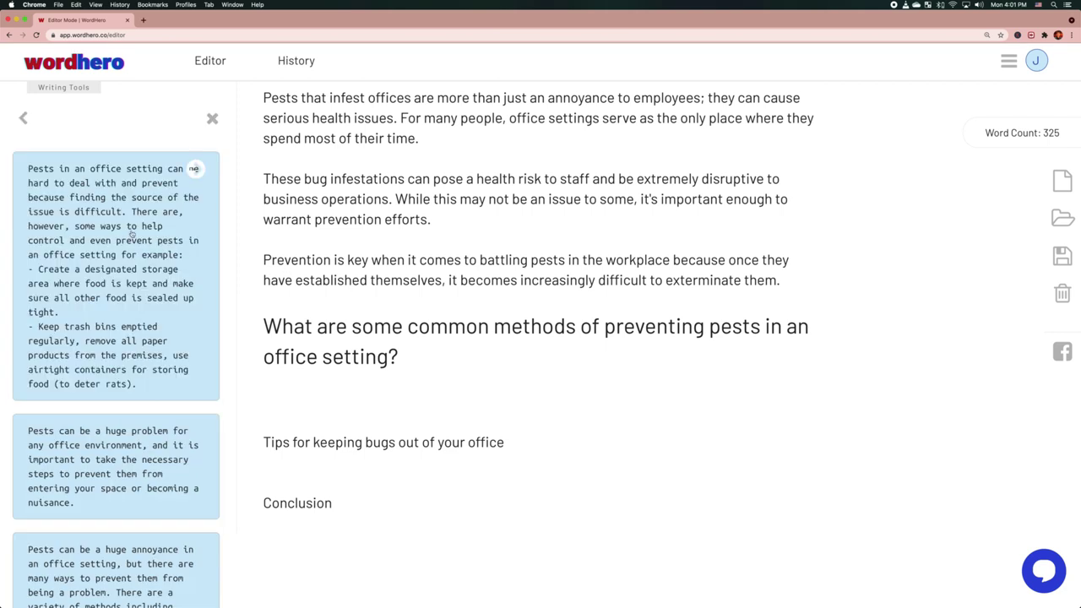
pyautogui.click(194, 168)
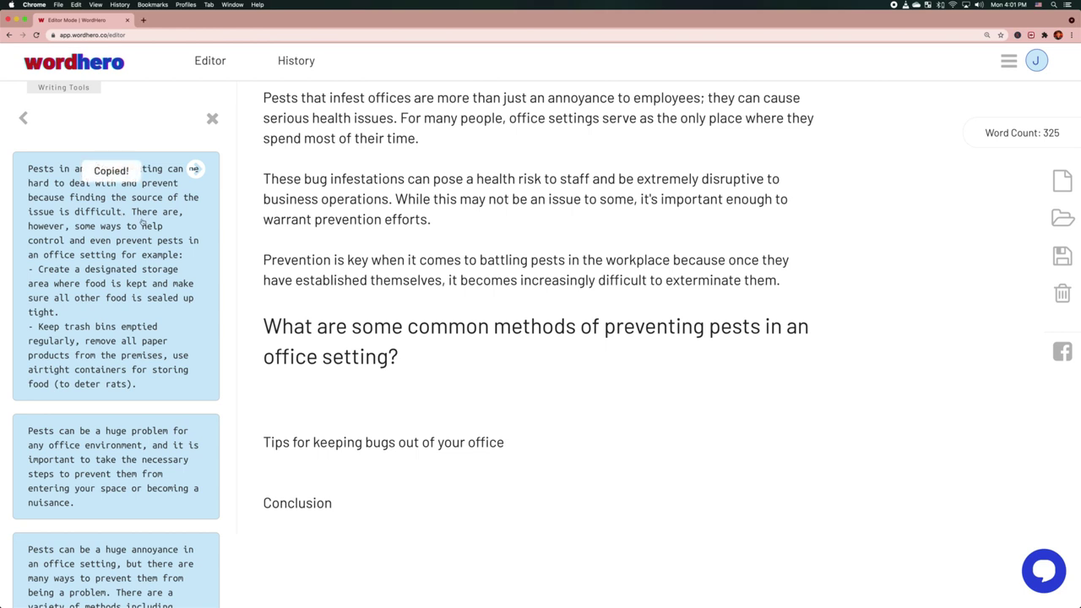
pyautogui.click(330, 391)
pyautogui.press('super+v')
pyautogui.scroll(-2, 329, 390)
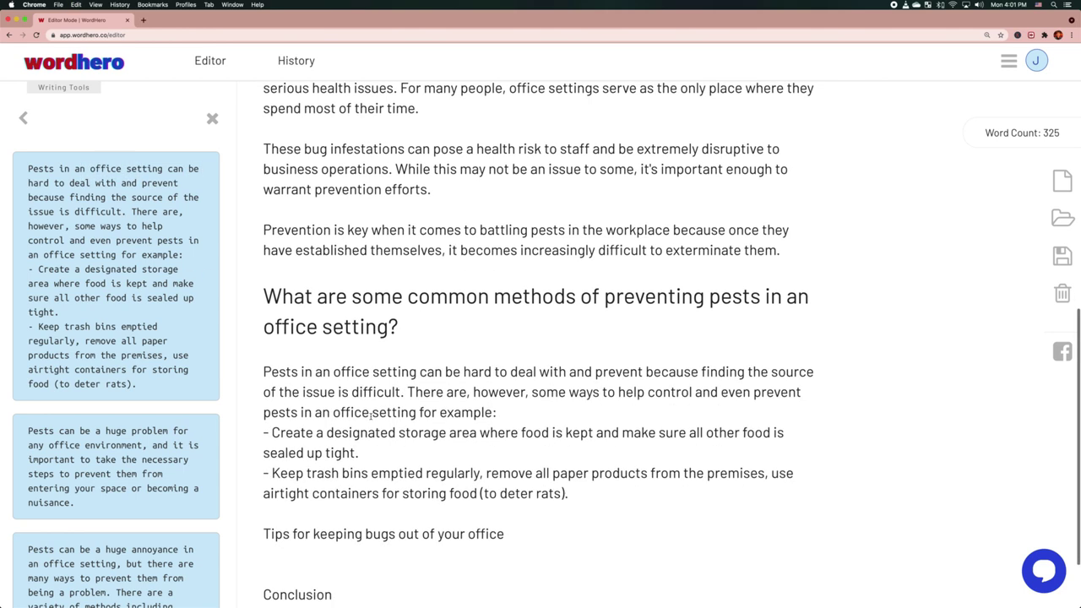
# Replace "for example:" at the end of the inserted intro with a full stop and add a blank line after it
pyautogui.click(538, 358)
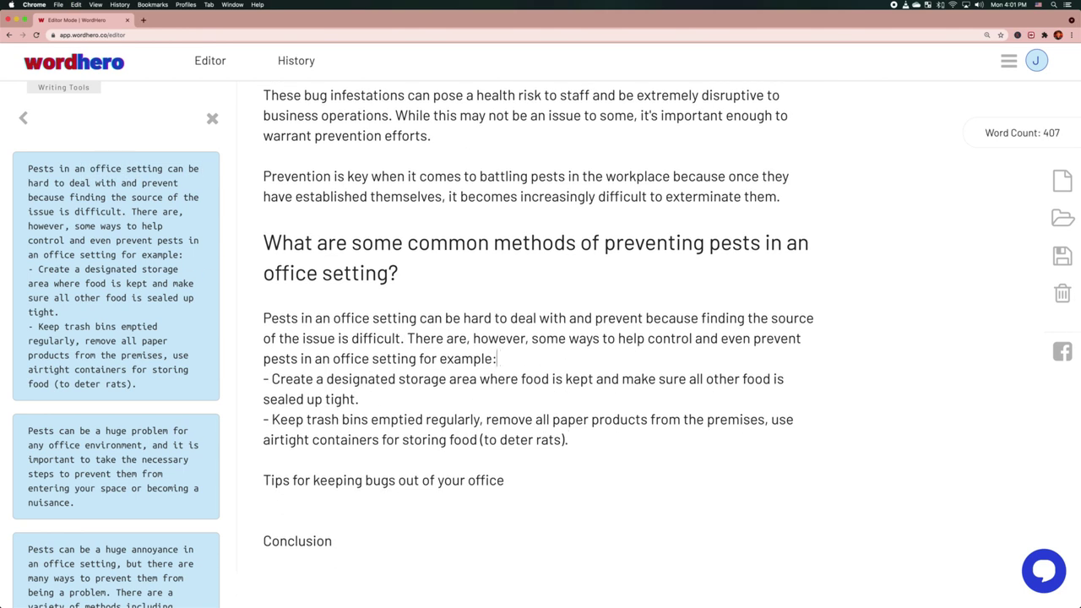
pyautogui.hotkey('shift', 'alt', 'Left')
pyautogui.hotkey('shift', 'alt', 'Left')
pyautogui.hotkey('shift', 'alt', 'Left')
pyautogui.hotkey('shift', 'alt', 'Right')
pyautogui.write('.')
pyautogui.press('Return')
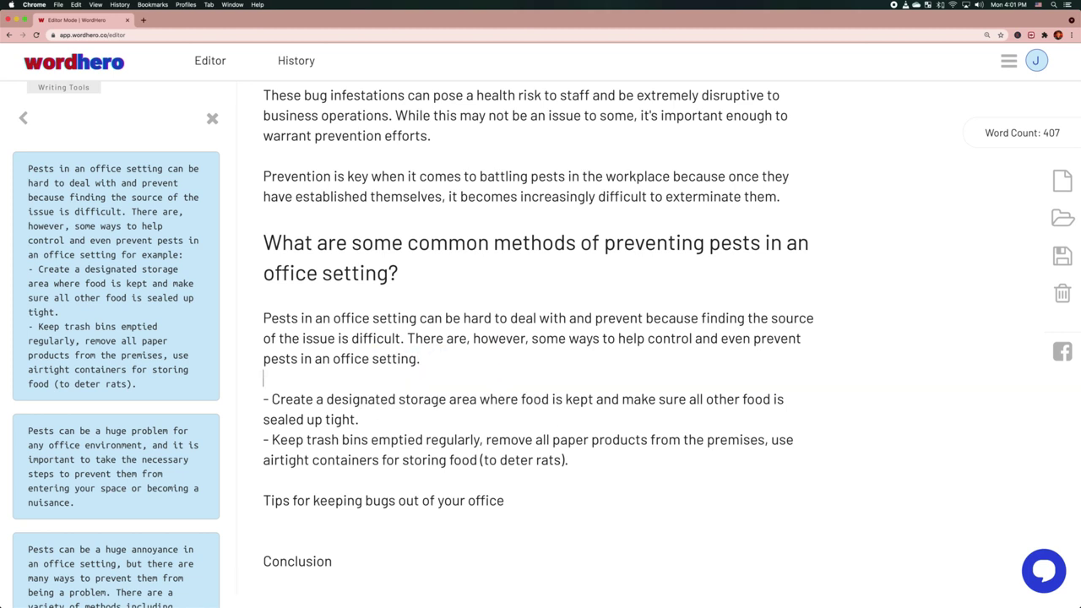
# Remove the dashes from the storage area and trash bins tips and separate them into two paragraphs
pyautogui.press('Right')
pyautogui.press('Right')
pyautogui.press('BackSpace')
pyautogui.press('BackSpace')
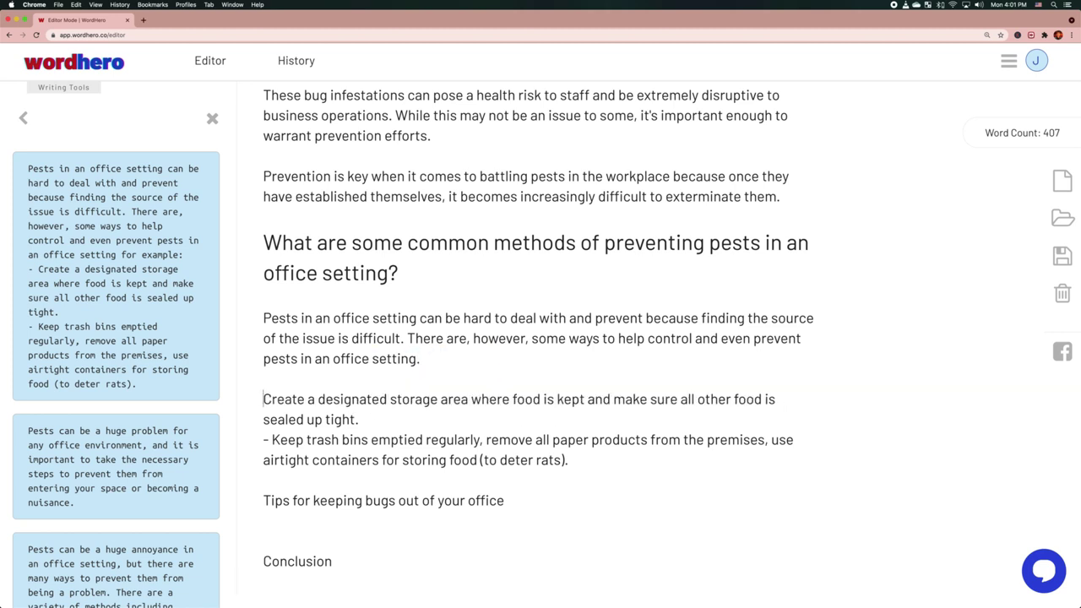
pyautogui.press('Down')
pyautogui.press('Right')
pyautogui.press('BackSpace')
pyautogui.press('BackSpace')
pyautogui.press('Return')
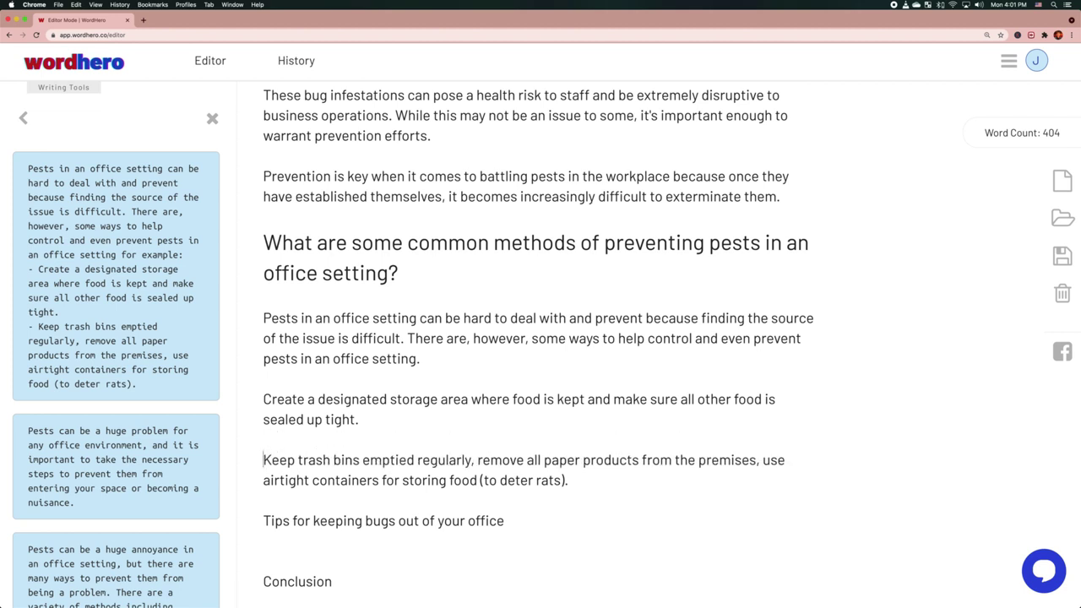
# Add two blank lines after the paragraph about keeping trash bins emptied
pyautogui.scroll(-2, 277, 431)
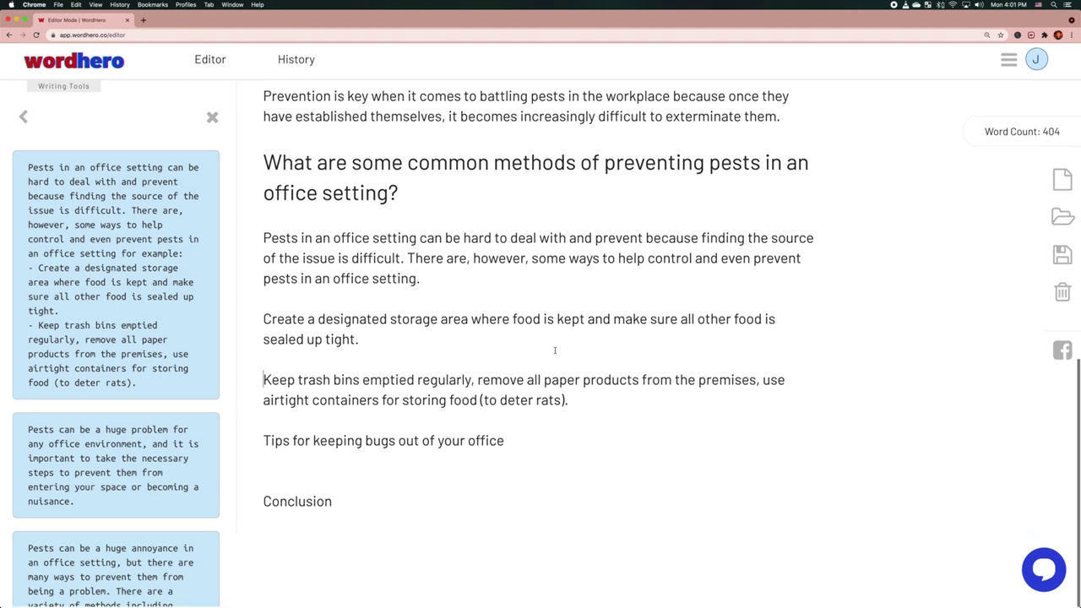
pyautogui.click(579, 400)
pyautogui.press('Return')
pyautogui.press('Return')
# Insert the generated "Pests can be a huge problem" text before "There are, however" and start a separate paragraph after it
pyautogui.scroll(-2, 182, 401)
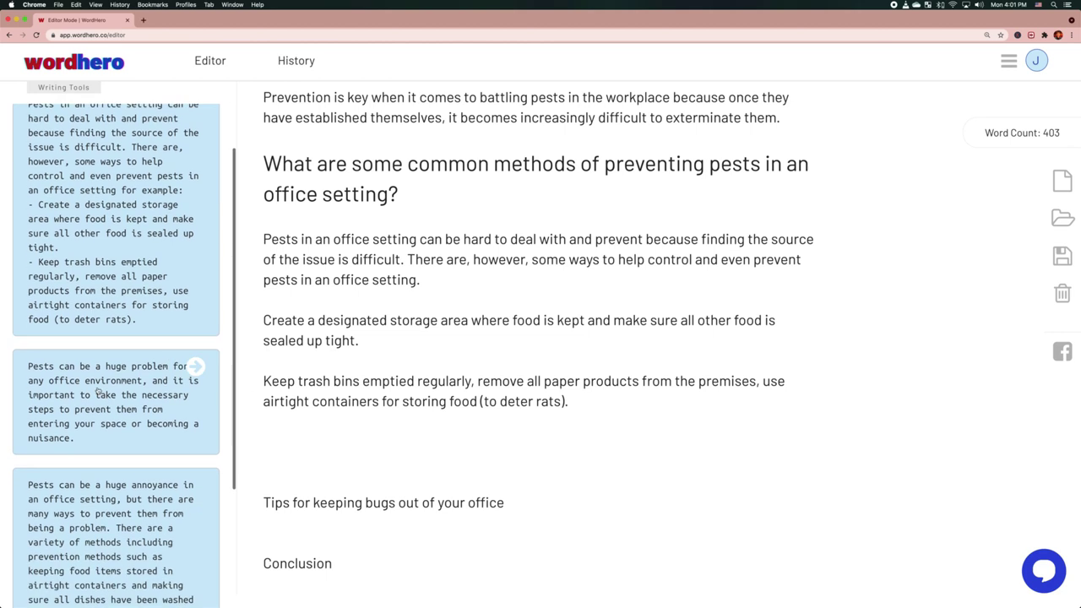
pyautogui.click(116, 390)
pyautogui.scroll(1, 499, 292)
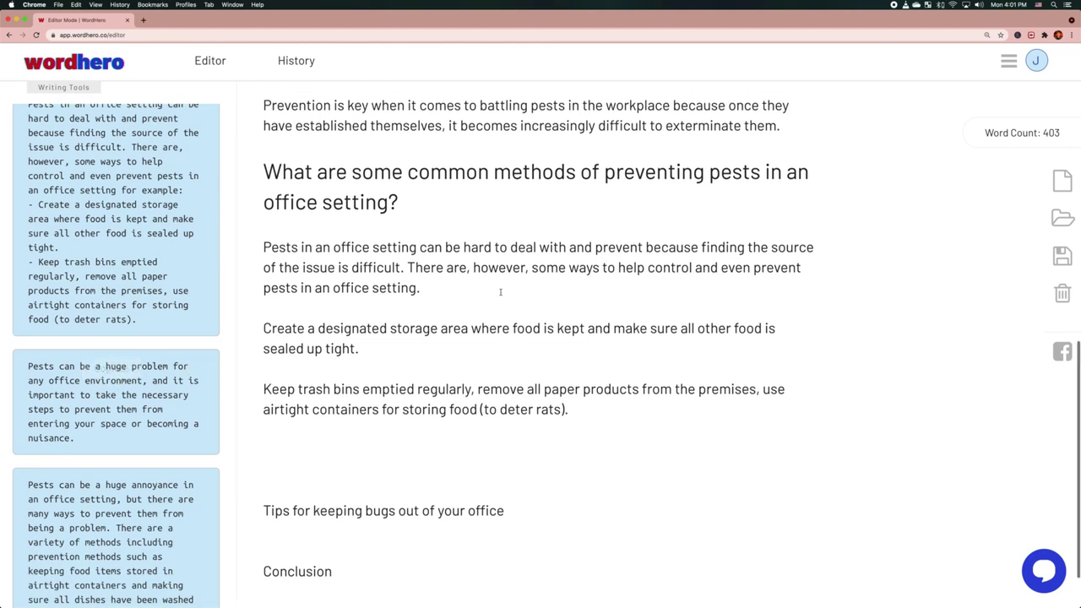
pyautogui.click(408, 266)
pyautogui.press('super+v')
pyautogui.press('Return')
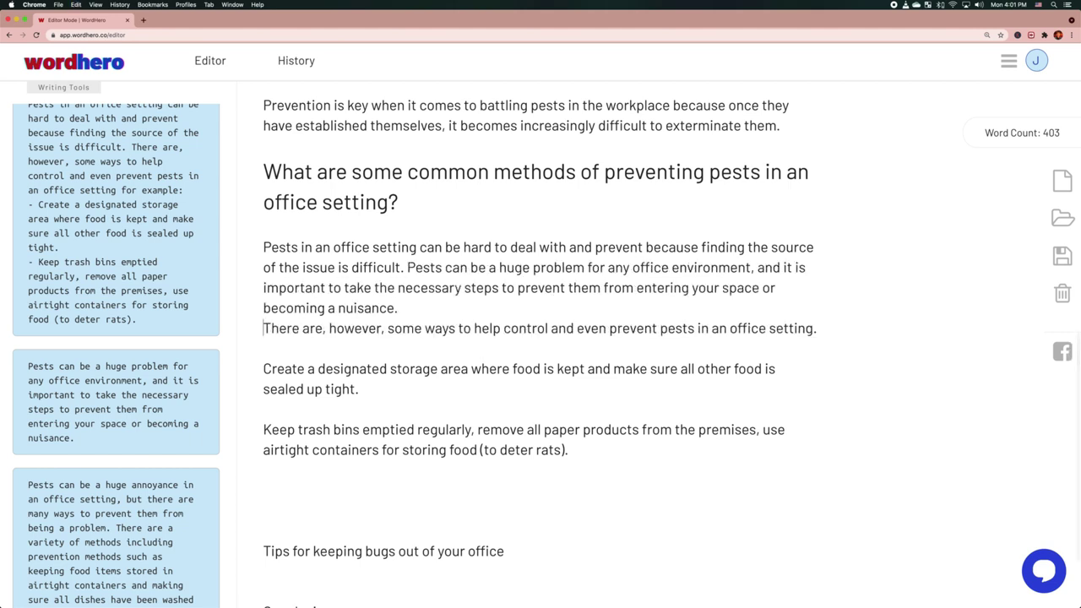
pyautogui.press('Return')
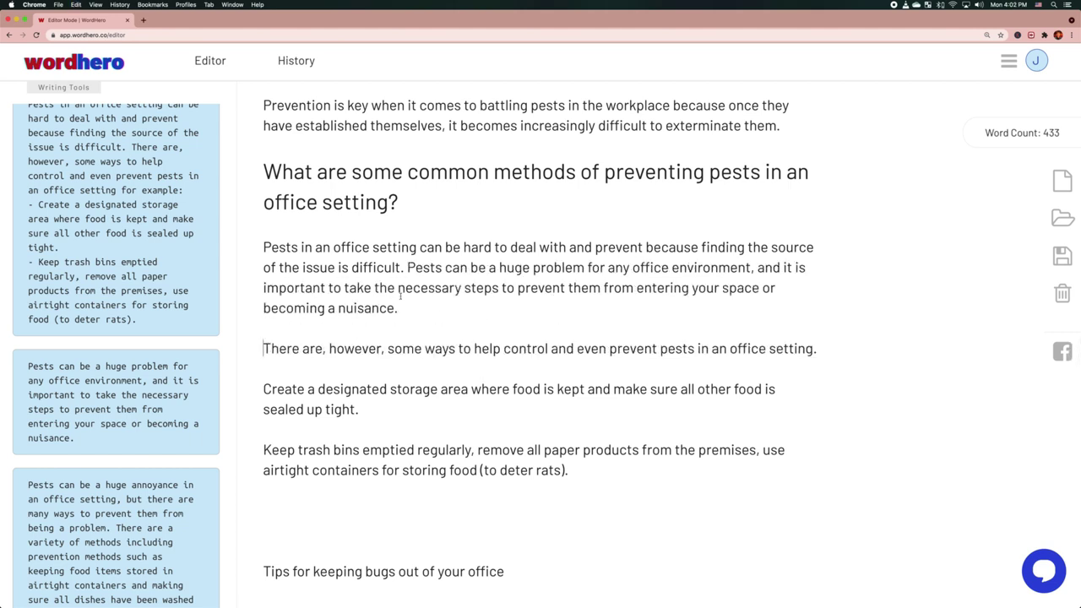
# Insert the generated "Pests can be a huge annoyance" text below the trash bins paragraph, followed by a blank line
pyautogui.scroll(-2, 398, 313)
pyautogui.scroll(-3, 154, 399)
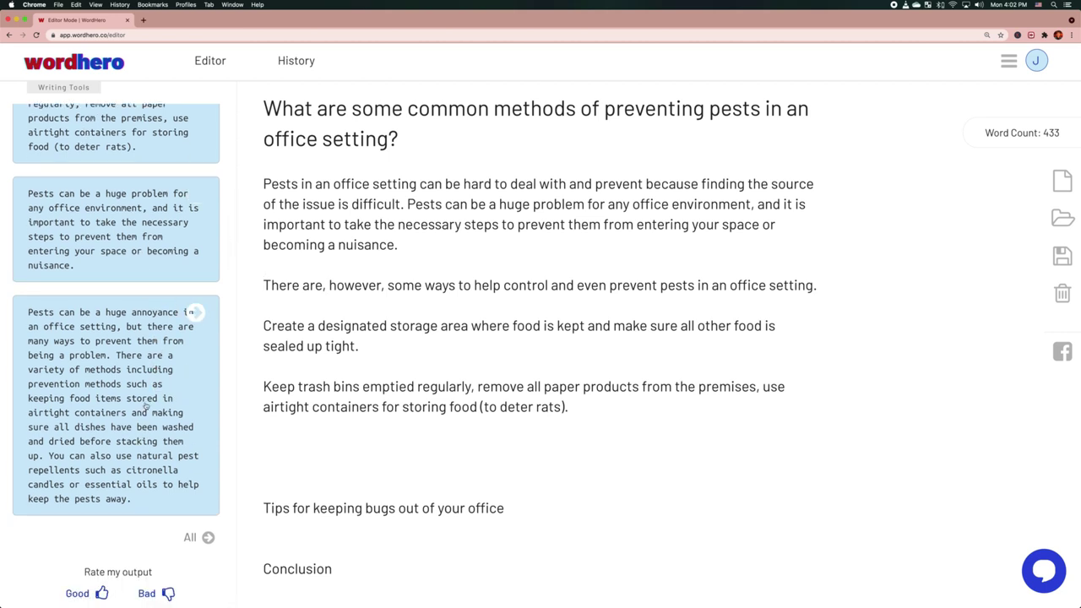
pyautogui.click(138, 374)
pyautogui.press('Return')
pyautogui.press('cmd+v')
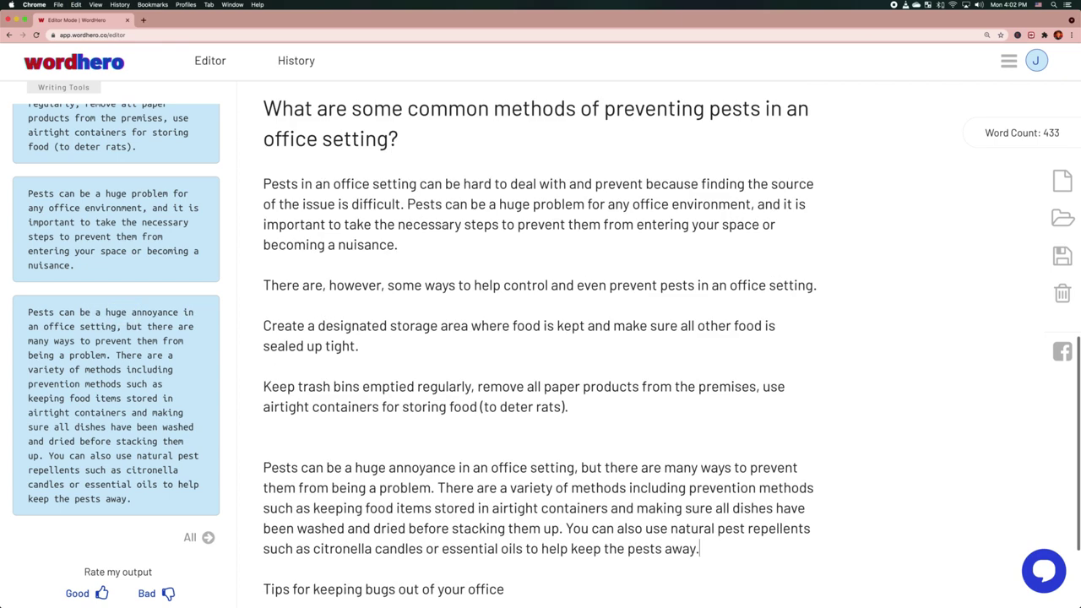
pyautogui.scroll(-3, 518, 368)
pyautogui.press('Return')
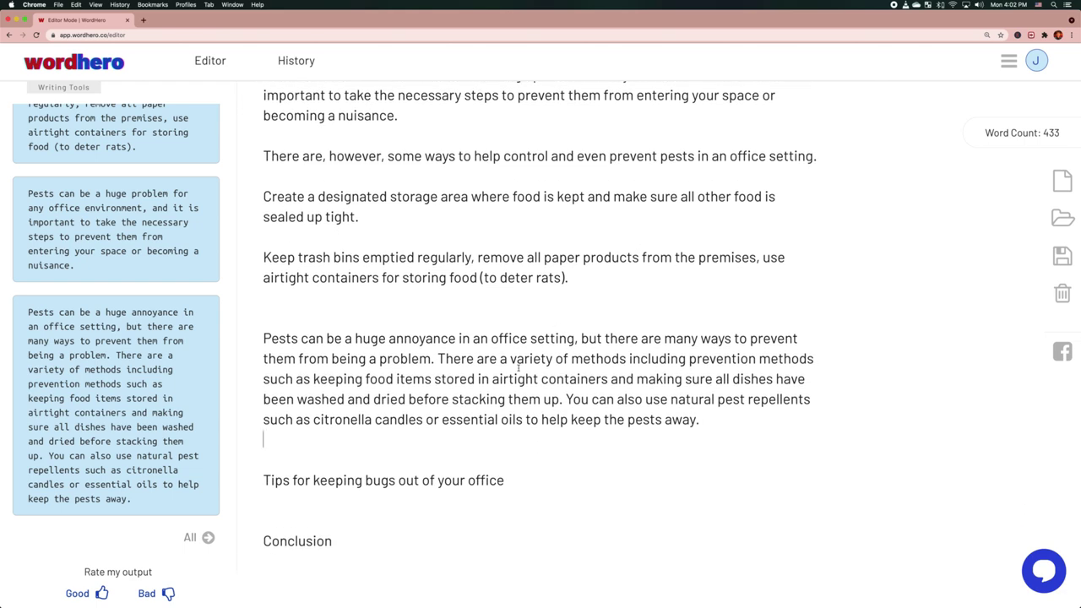
# Delete the opening sentence "Pests can be a huge annoyance" so the inserted paragraph starts with "There are a variety of methods"
pyautogui.moveTo(262, 339); pyautogui.dragTo(299, 338)
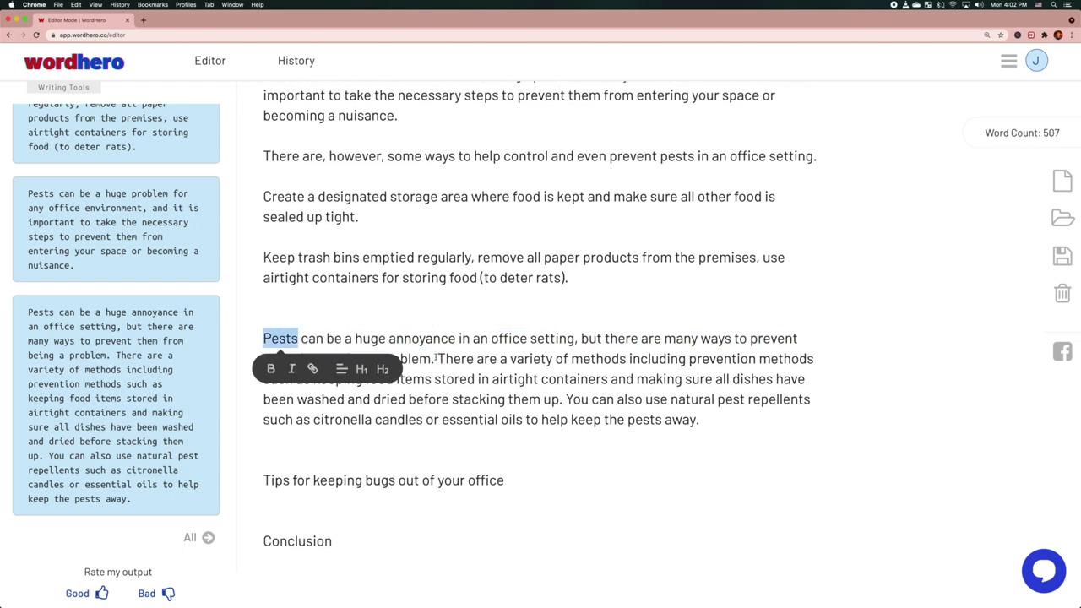
pyautogui.click(436, 358)
pyautogui.moveTo(438, 358); pyautogui.dragTo(778, 358)
pyautogui.press('BackSpace')
pyautogui.press('Up')
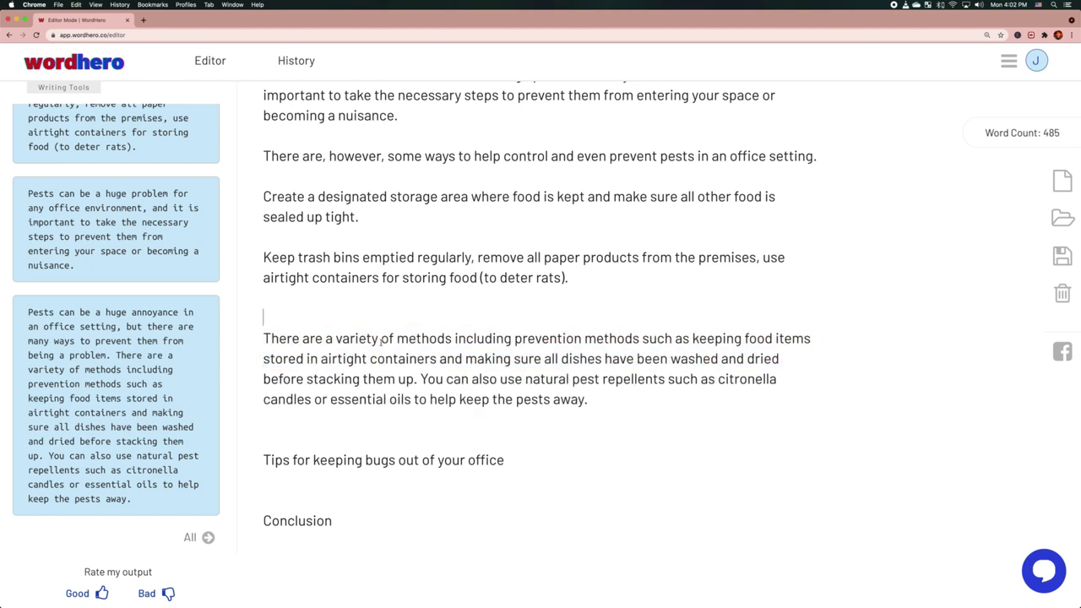
# Split the "There are a variety of methods" paragraph so "You can also use natural pest repellents" starts its own paragraph after a blank line
pyautogui.click(426, 378)
pyautogui.press('BackSpace')
pyautogui.press('Return')
pyautogui.press('Up')
pyautogui.press('Up')
pyautogui.press('Up')
pyautogui.press('Down')
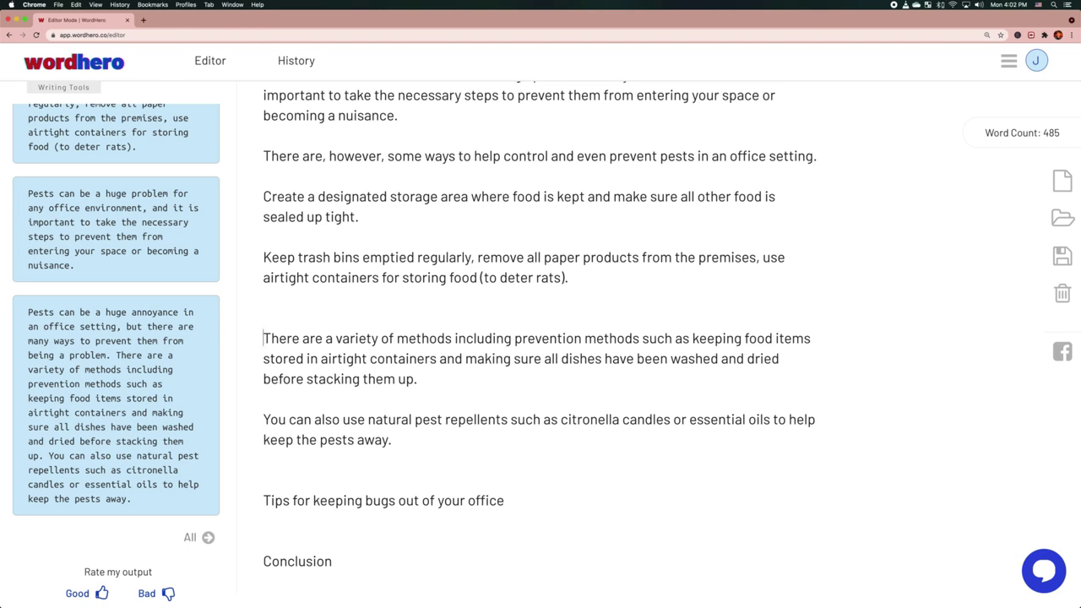
# Move the "There are a variety of methods" paragraph to directly after "sealed up tight." in the designated storage area paragraph
pyautogui.scroll(2, 422, 395)
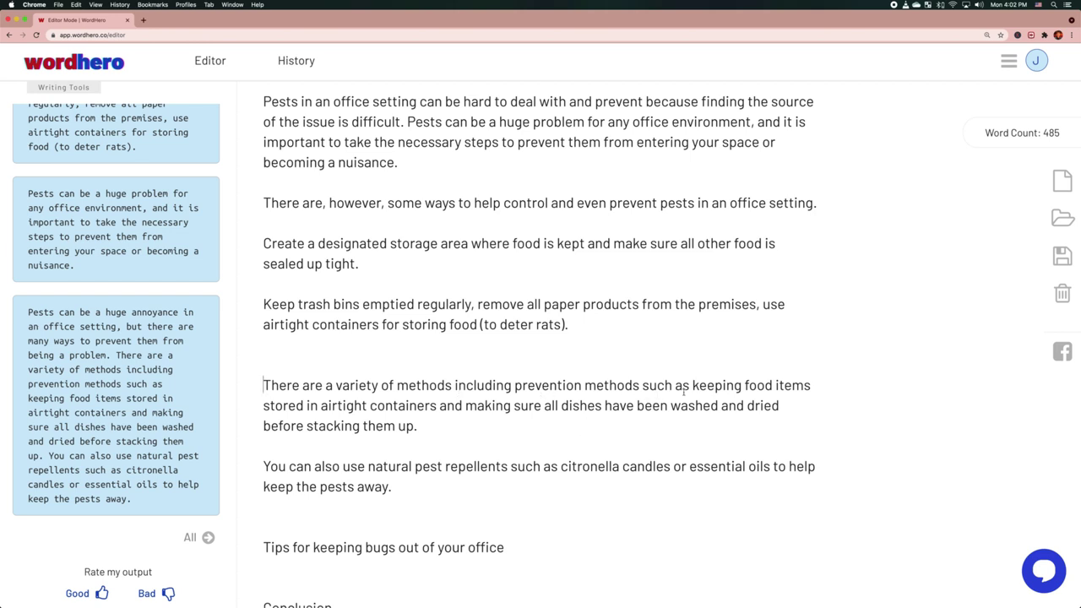
pyautogui.moveTo(693, 384); pyautogui.dragTo(687, 424)
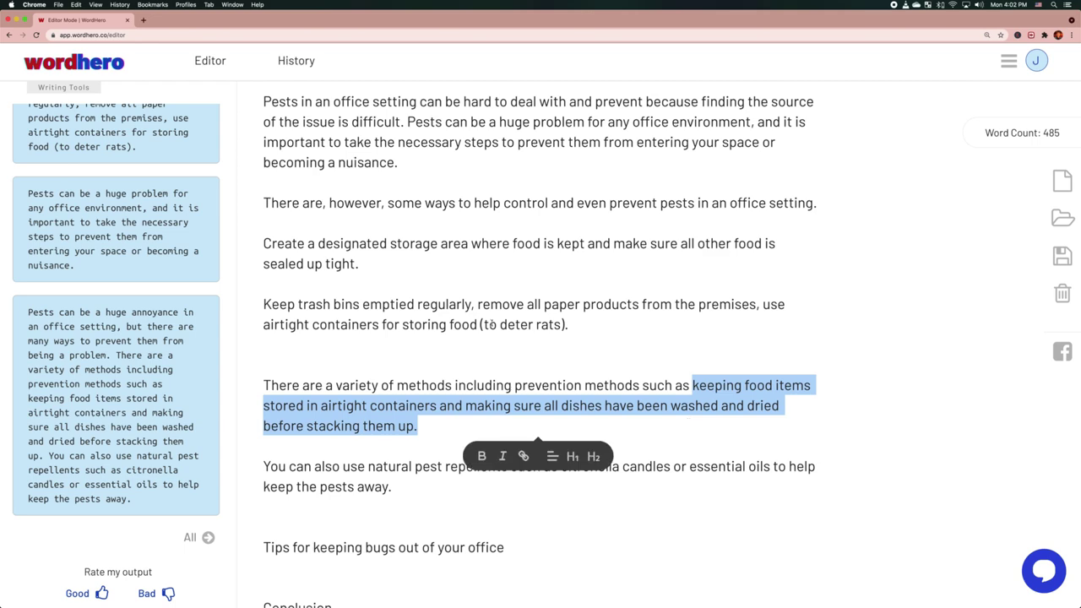
pyautogui.tripleClick(538, 385)
pyautogui.press('BackSpace')
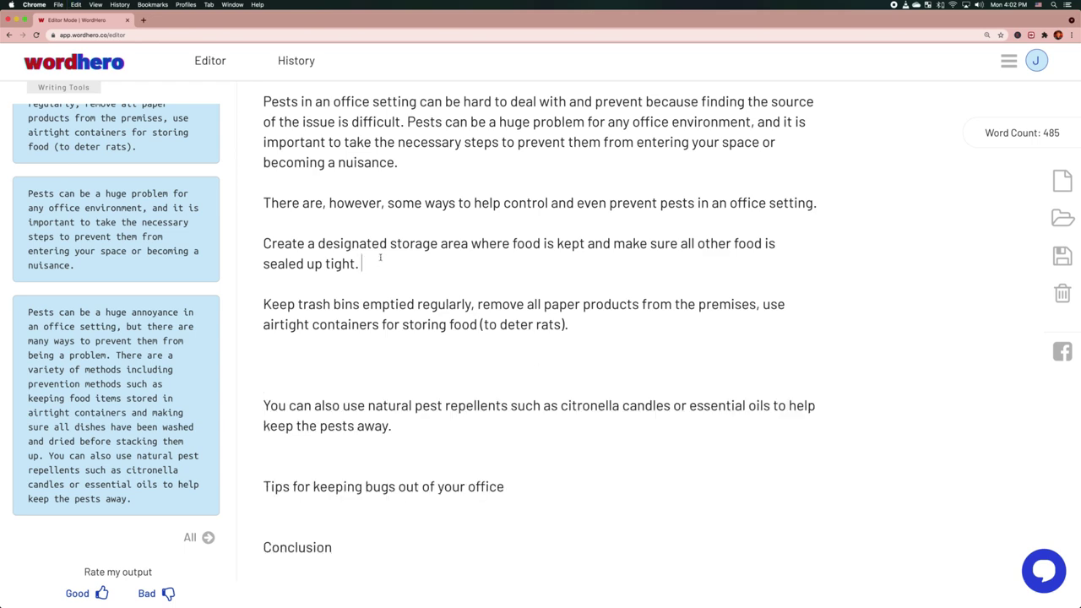
pyautogui.press('cmd+v')
# Reword the moved sentence to begin with "Keep food items stored" and change "making sure" to "make sure"
pyautogui.moveTo(363, 263); pyautogui.dragTo(270, 286)
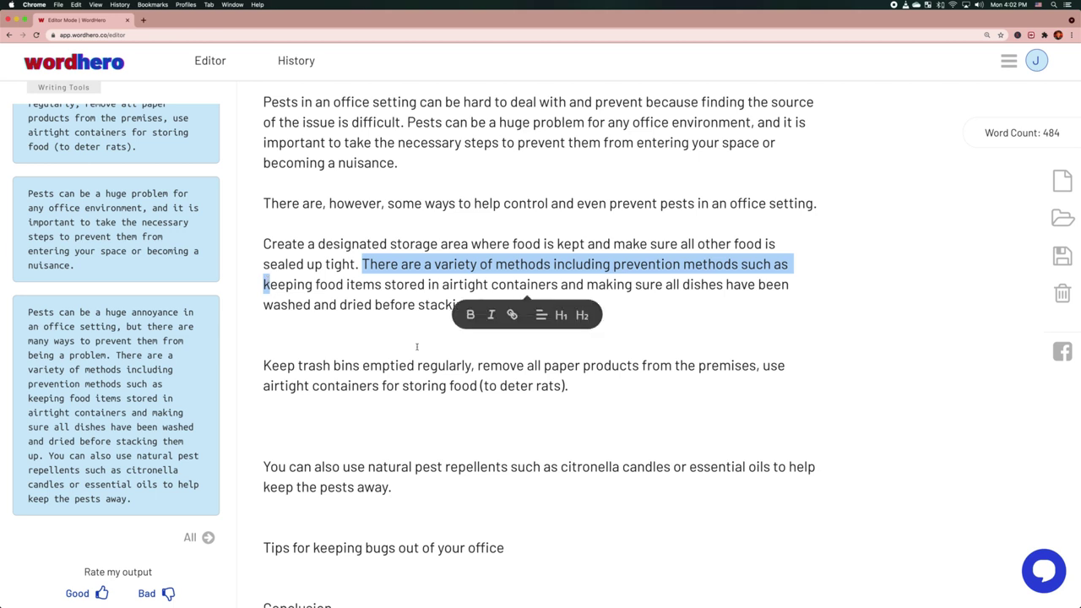
pyautogui.write('K')
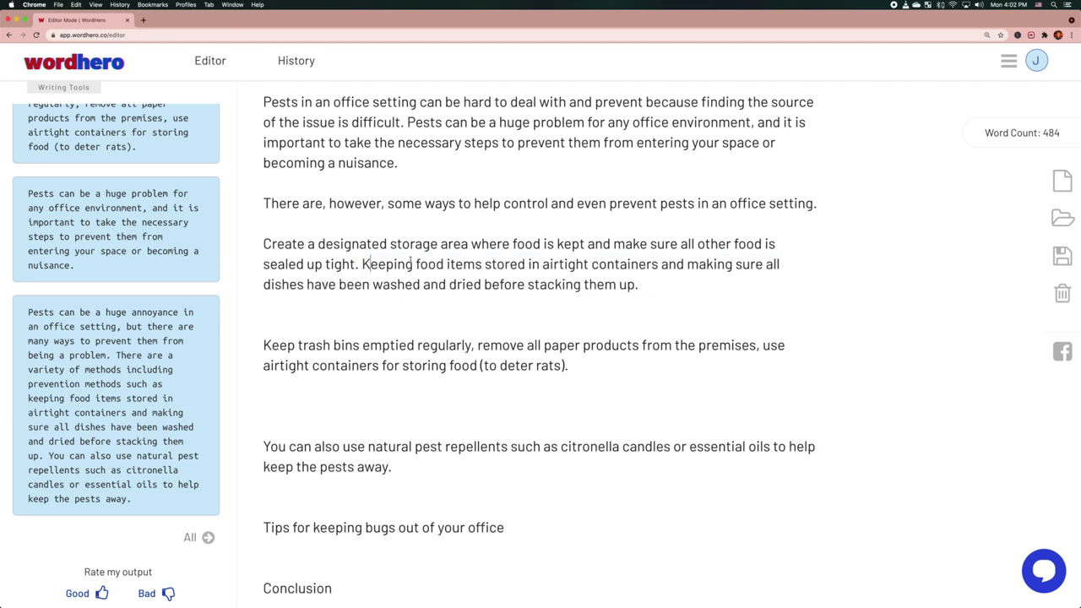
pyautogui.press('BackSpace')
pyautogui.press('BackSpace')
pyautogui.press('BackSpace')
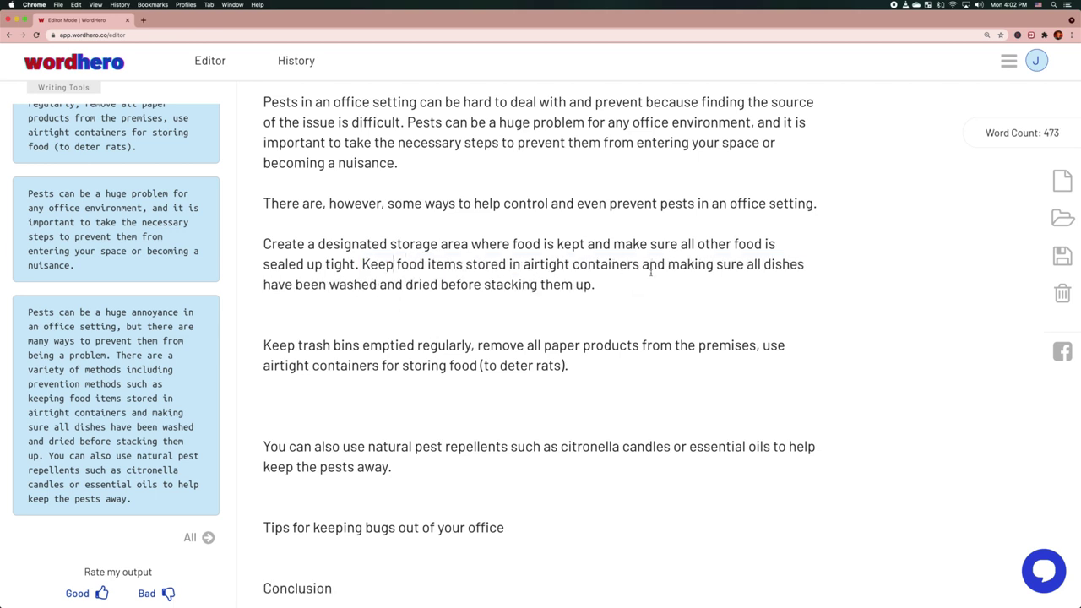
pyautogui.doubleClick(692, 263)
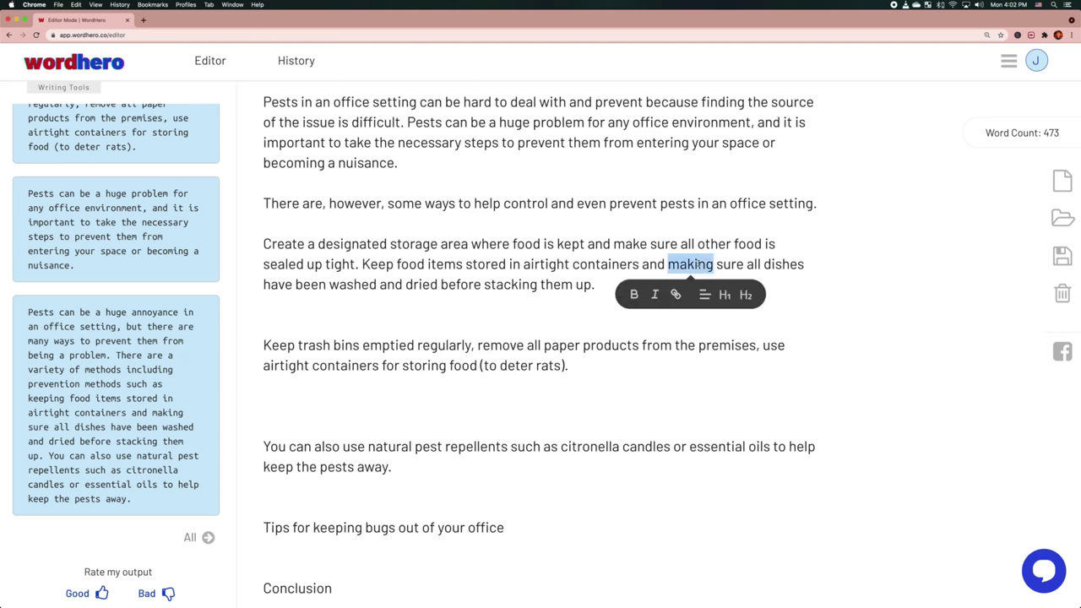
pyautogui.press('BackSpace')
pyautogui.write('make')
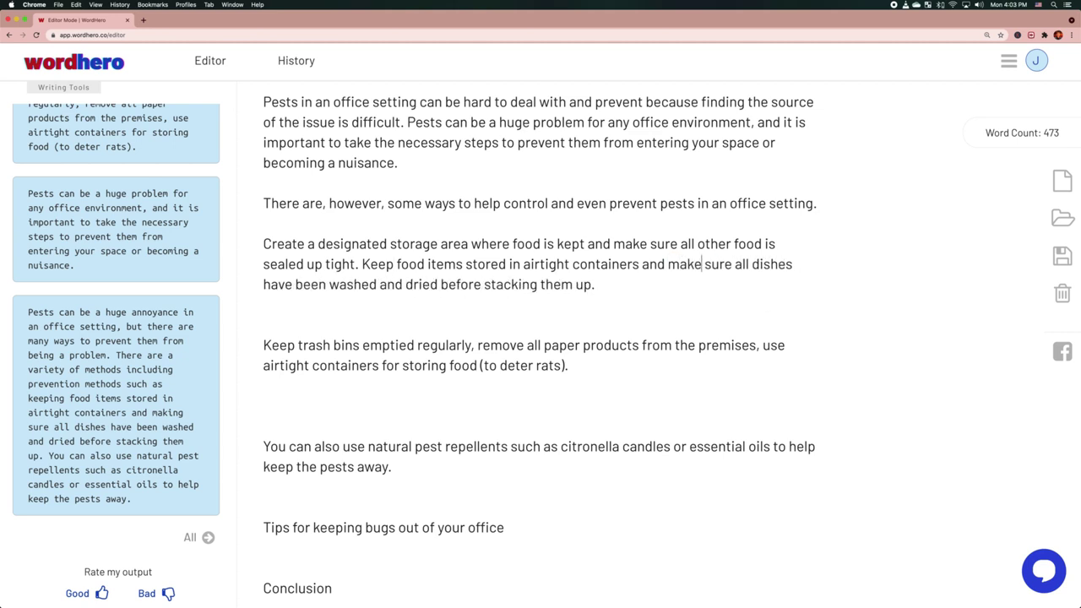
# Add the bold subheading "Keep food sealed in airtight containers" above the "Create a designated storage area" paragraph, followed by a blank line
pyautogui.scroll(1, 674, 219)
pyautogui.scroll(-3, 673, 220)
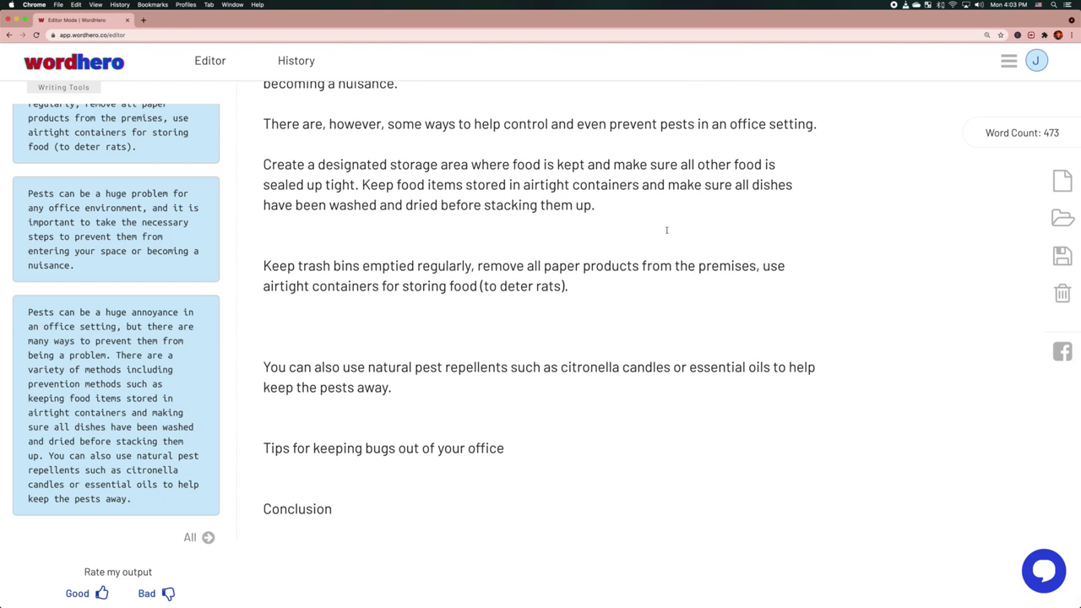
pyautogui.scroll(3, 666, 230)
pyautogui.click(579, 265)
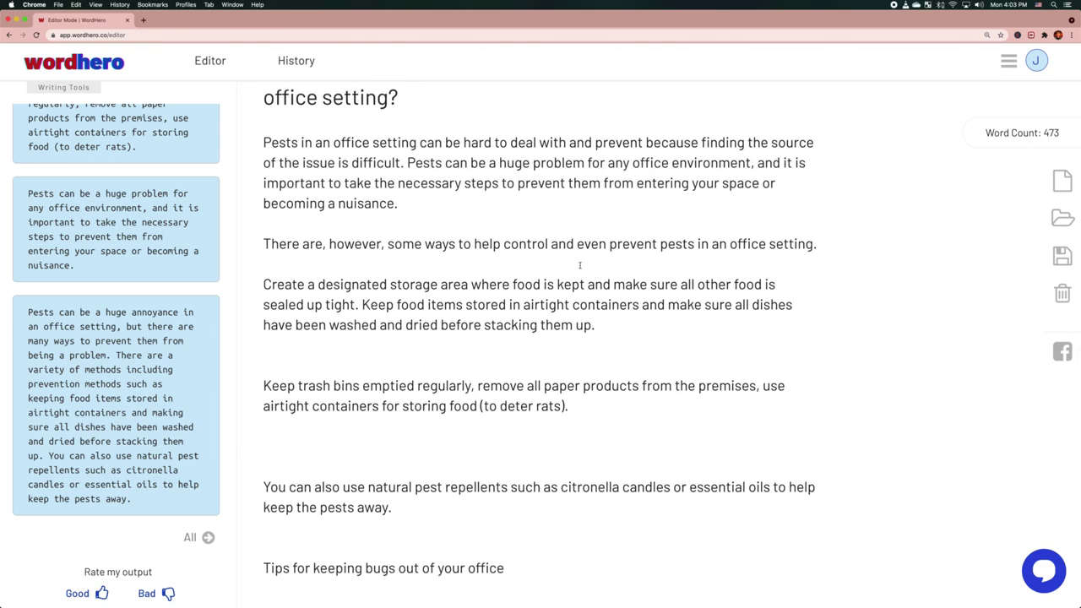
pyautogui.press('Return')
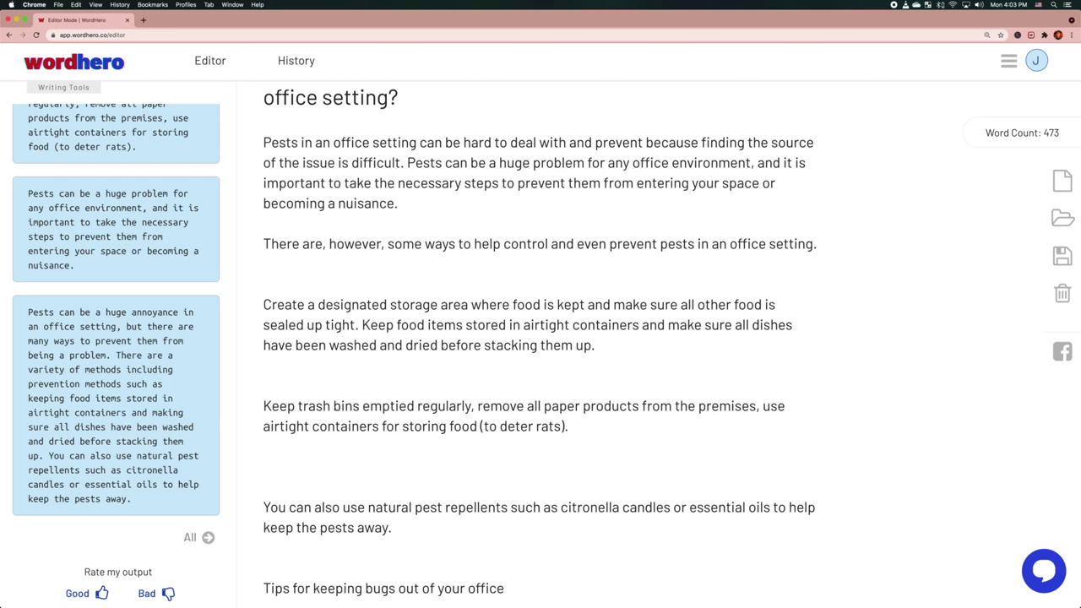
pyautogui.write('Keep food in airtight containers')
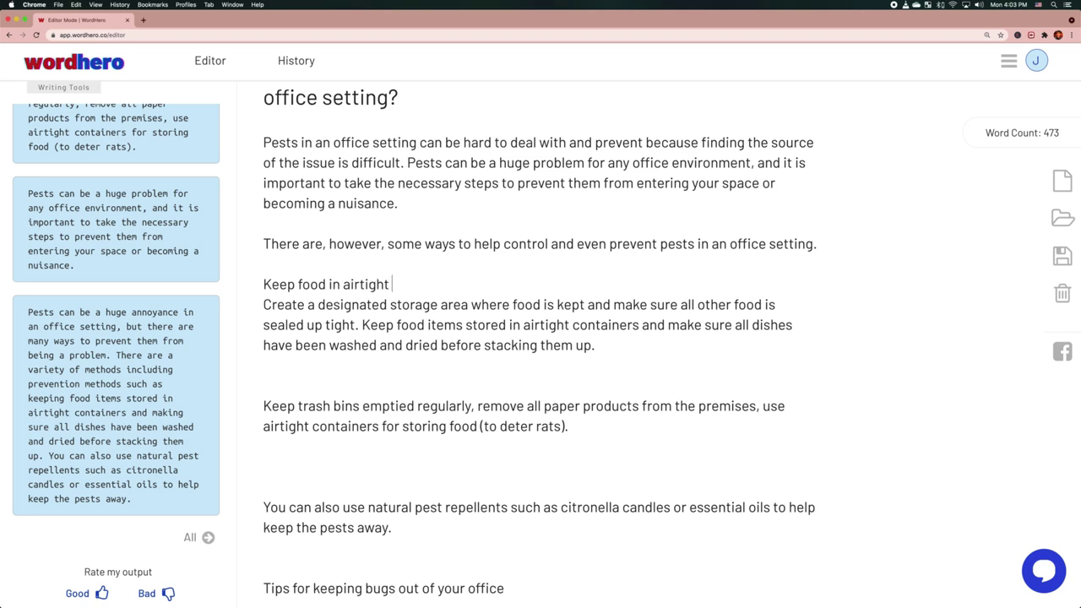
pyautogui.press('Return')
pyautogui.click(263, 284)
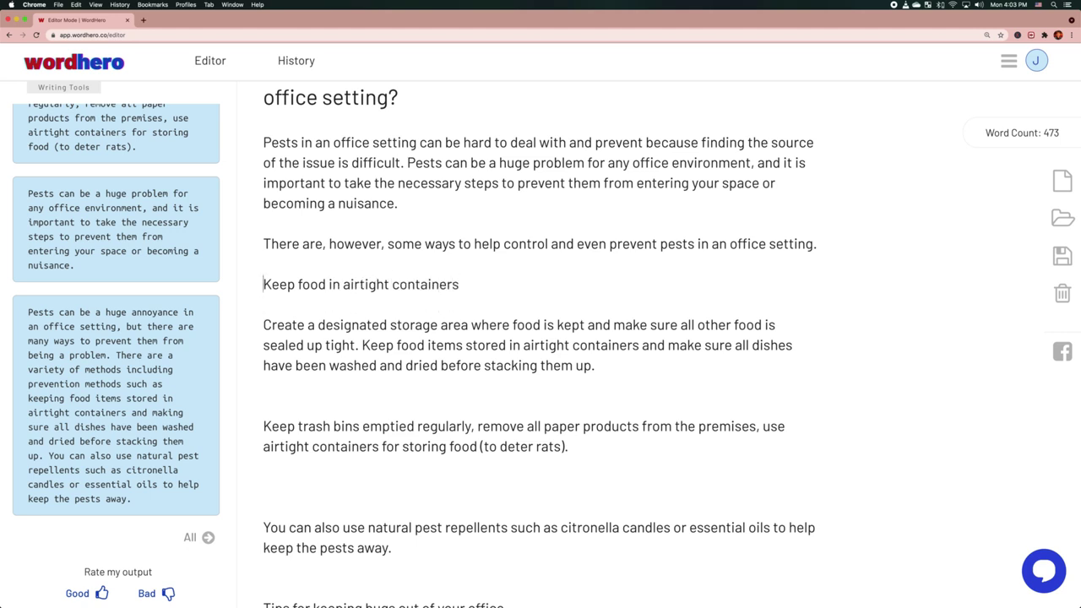
pyautogui.write('sealed')
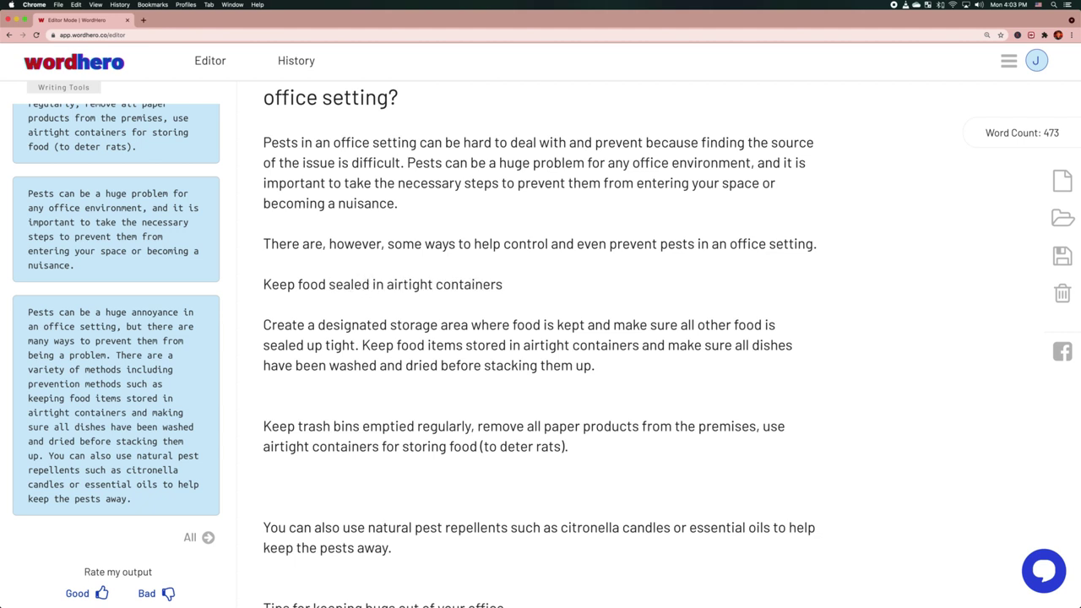
pyautogui.press('super+shift+Right')
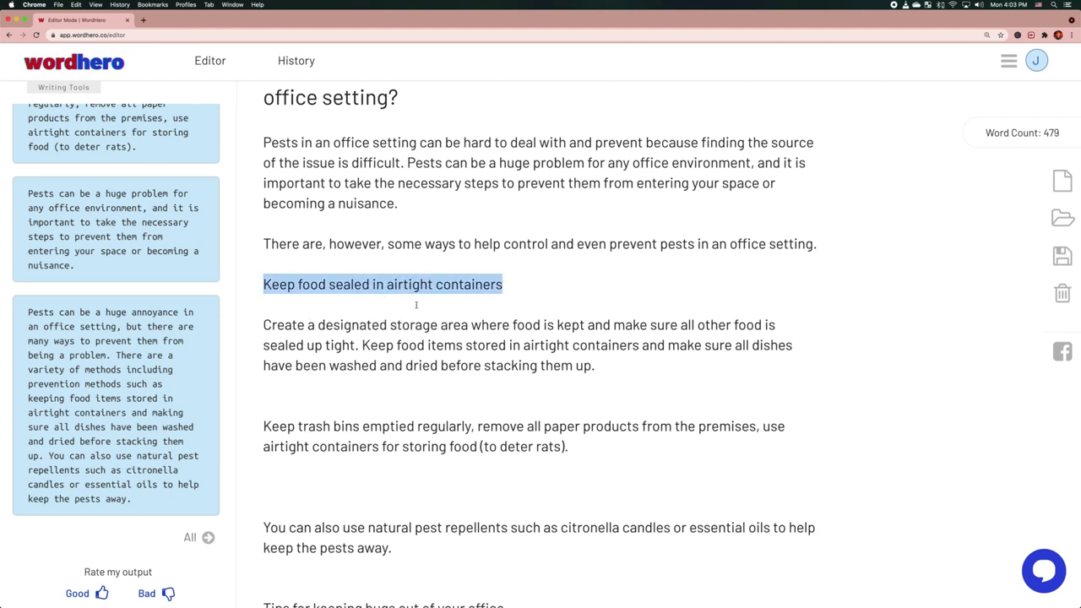
pyautogui.click(330, 313)
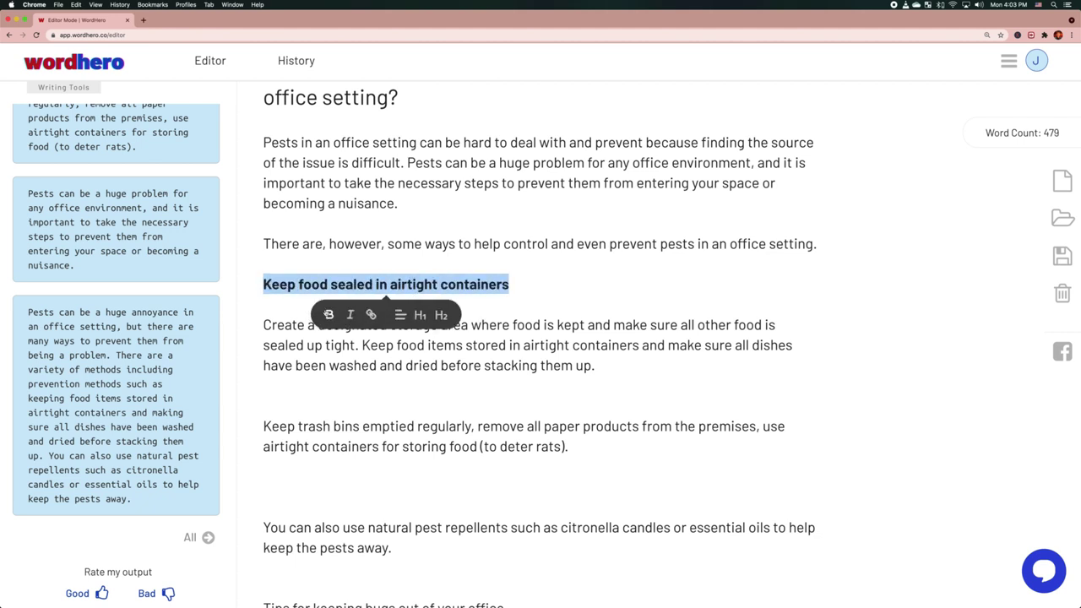
# Add the subheading line "Keep trash bins emptied often" above the trash bins paragraph, followed by a blank line
pyautogui.press('Down')
pyautogui.press('Down')
pyautogui.press('Down')
pyautogui.press('Down')
pyautogui.press('Down')
pyautogui.press('Down')
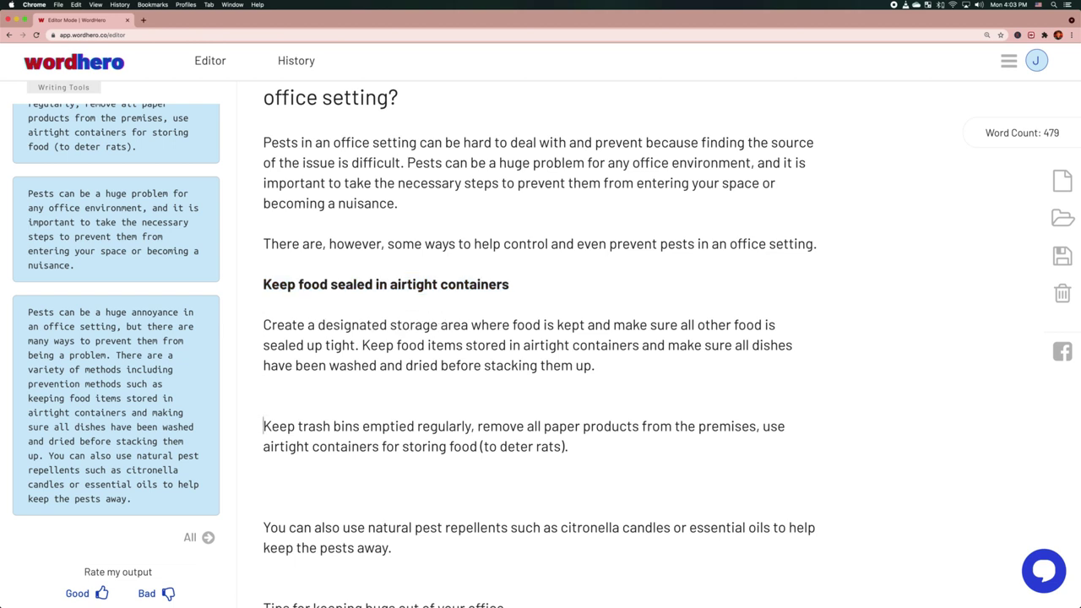
pyautogui.scroll(-2, 540, 338)
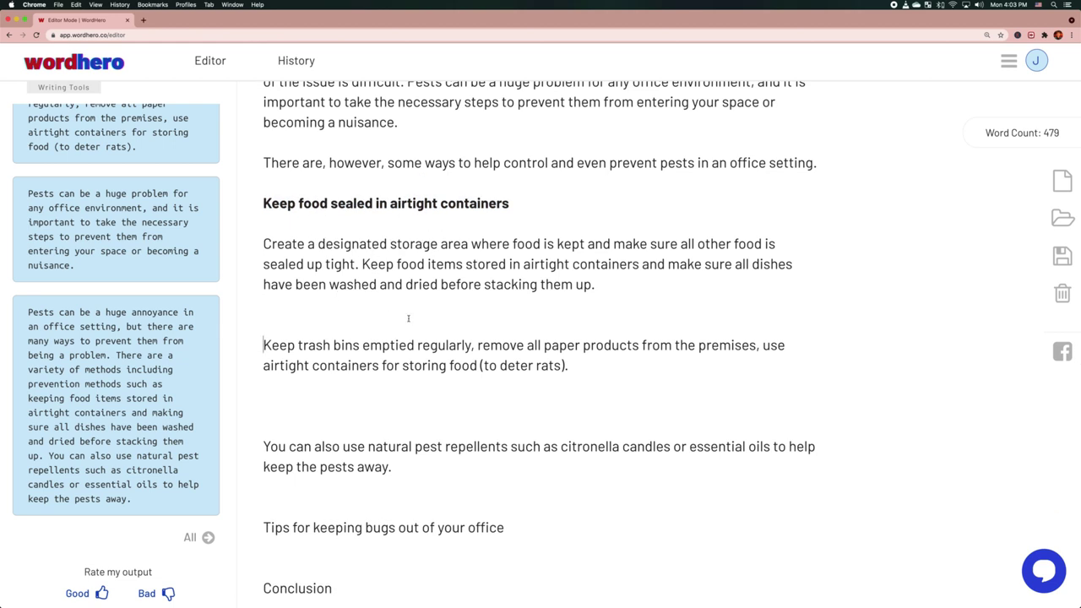
pyautogui.click(408, 319)
pyautogui.press('Return')
pyautogui.write('Keep tra')
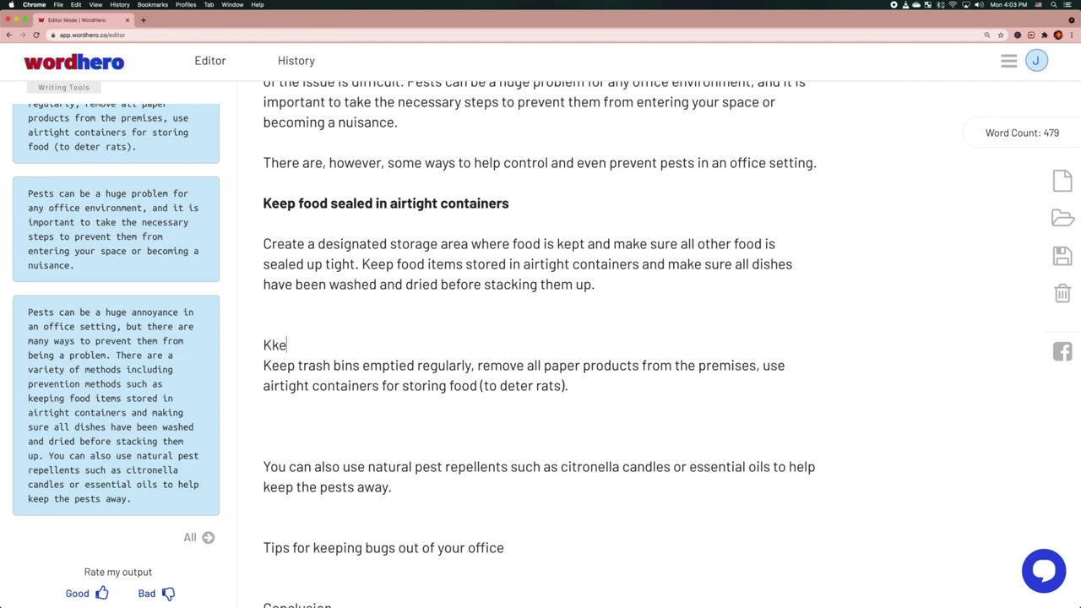
pyautogui.write('sh bins empty')
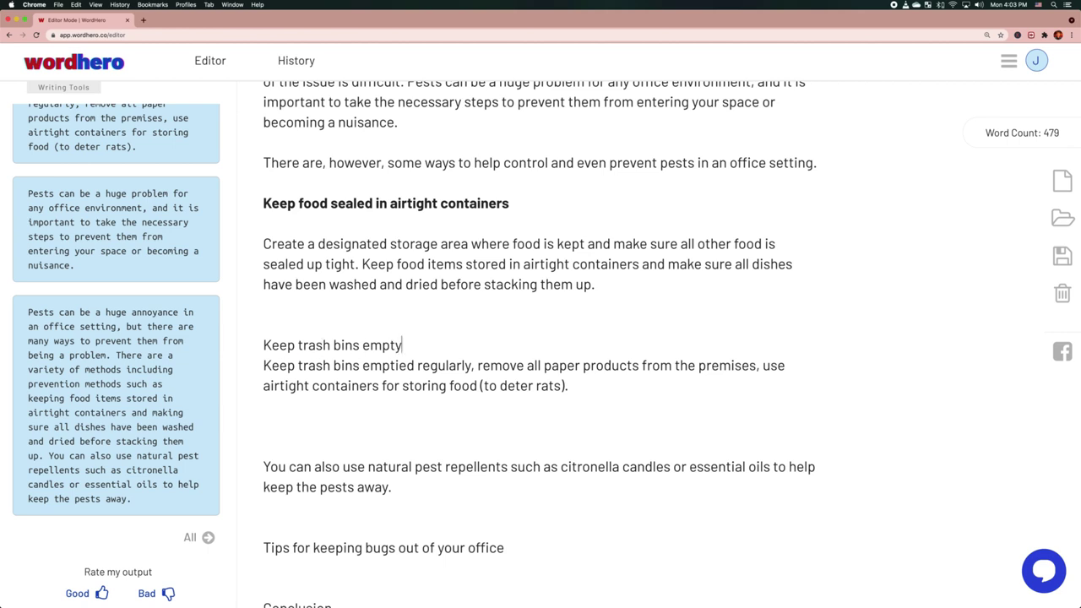
pyautogui.press('BackSpace')
pyautogui.write('ied often')
pyautogui.press('Return')
# Make the "Keep trash bins emptied often" subheading bold and remove the extra blank line above it
pyautogui.hotkey('shift', 'Up')
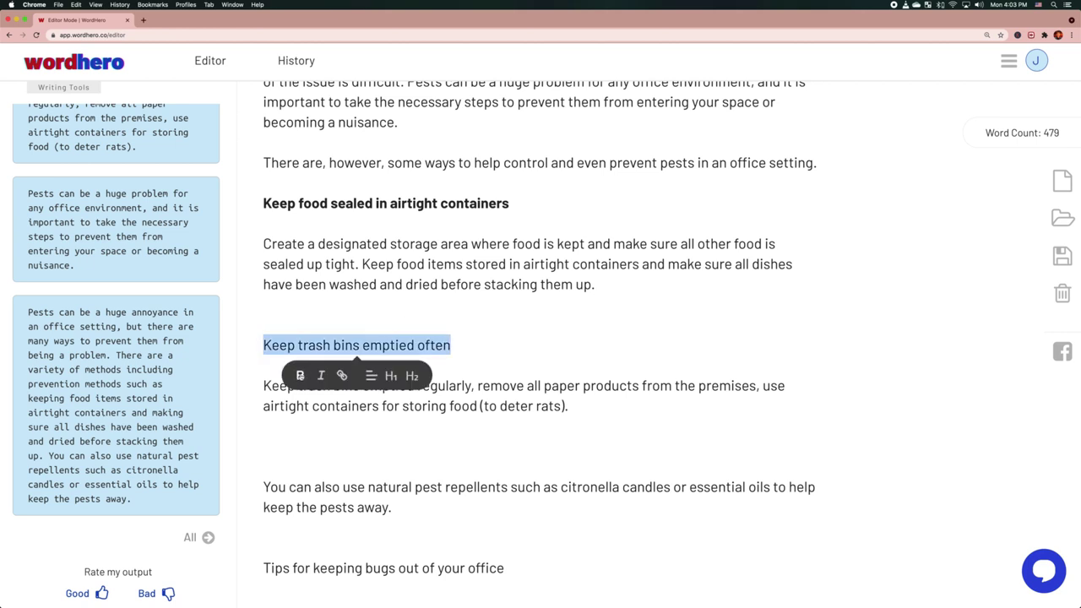
pyautogui.press('super+b')
pyautogui.click(459, 314)
pyautogui.press('BackSpace')
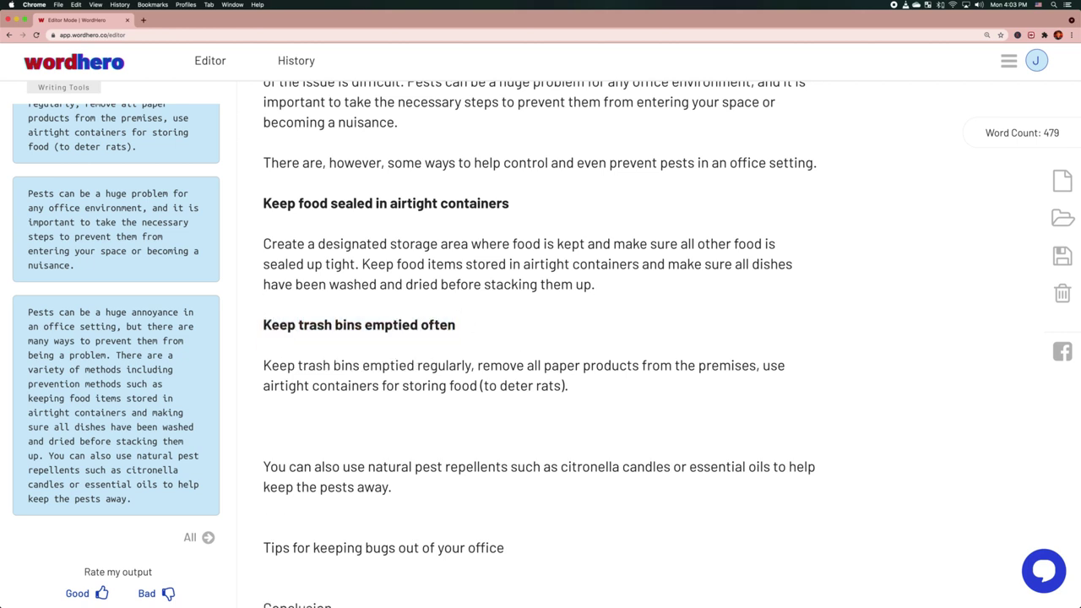
# Remove an extra blank line above the "You can also use natural pest repellents" paragraph and add the bold subheading "Use natural pest repellents" there
pyautogui.scroll(5, 553, 358)
pyautogui.scroll(-5, 410, 384)
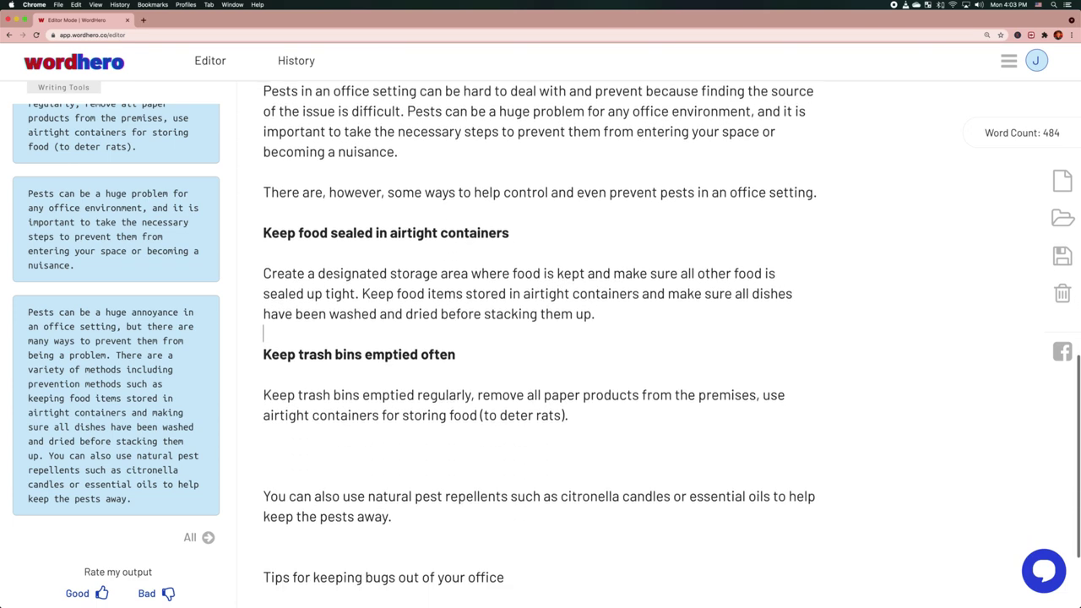
pyautogui.click(410, 384)
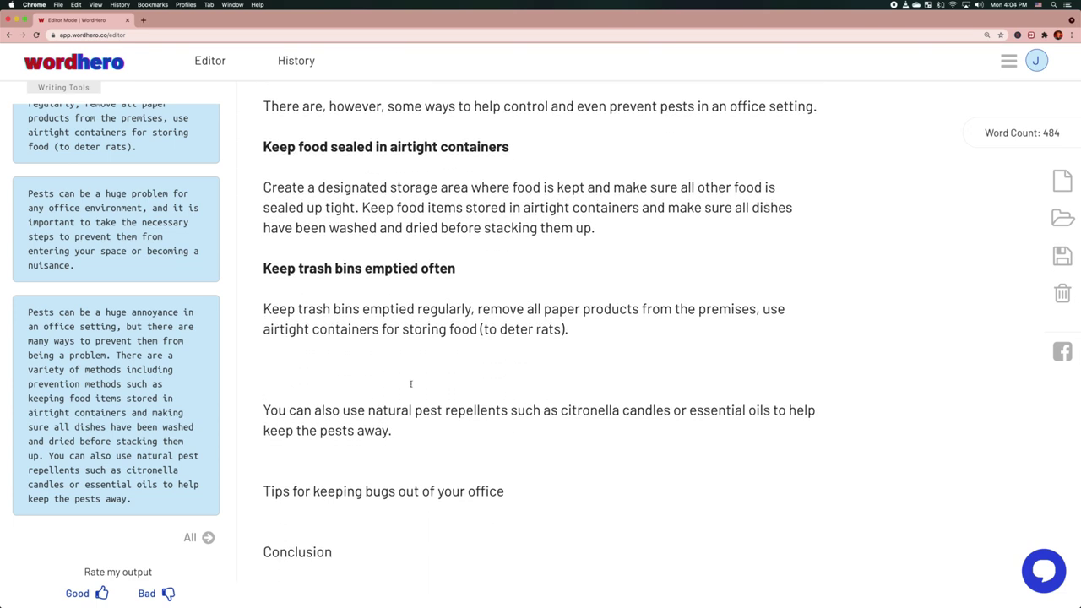
pyautogui.press('BackSpace')
pyautogui.write('Use N')
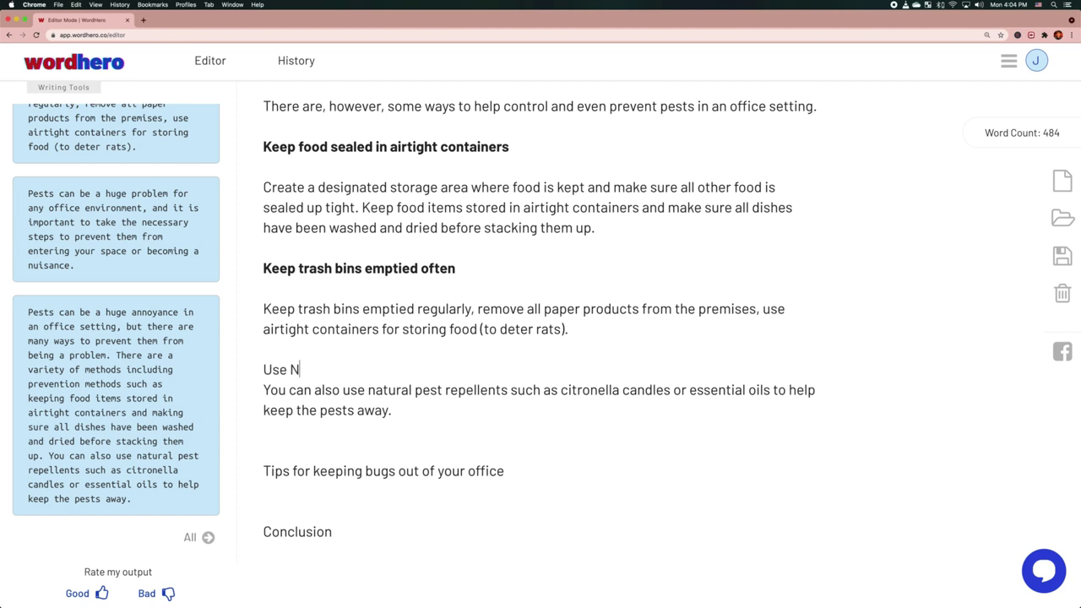
pyautogui.press('BackSpace')
pyautogui.write('natural pest repl')
pyautogui.write('ellents')
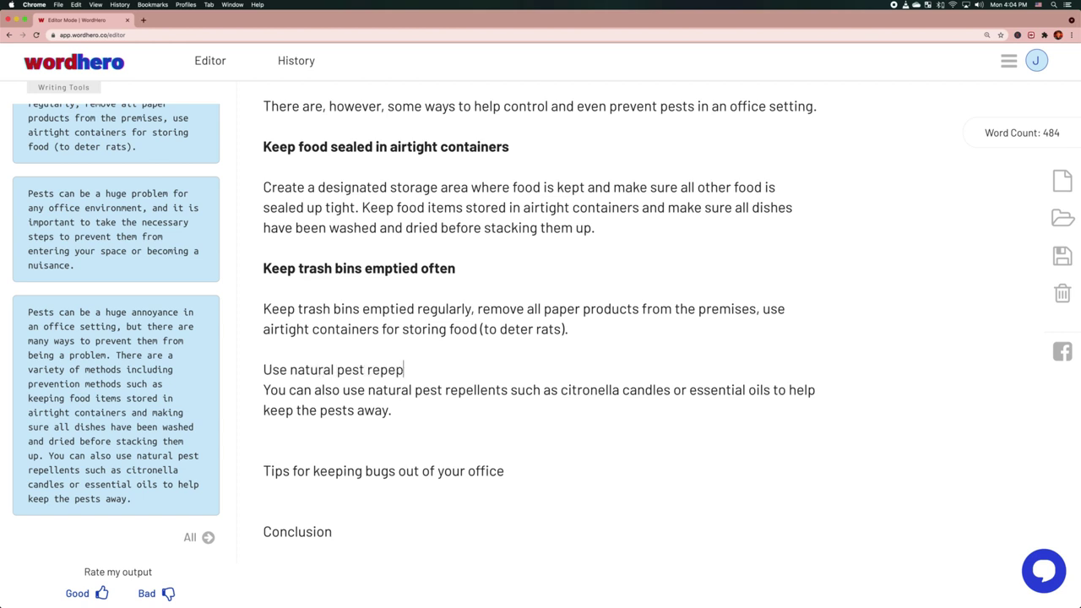
pyautogui.press('Return')
pyautogui.tripleClick(346, 370)
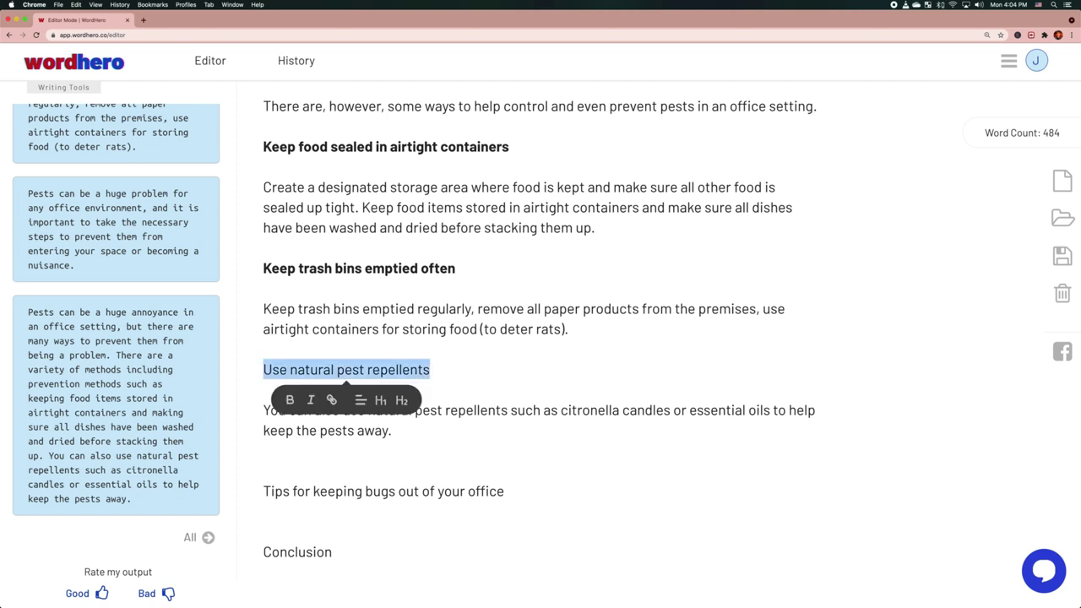
pyautogui.click(290, 399)
pyautogui.click(598, 411)
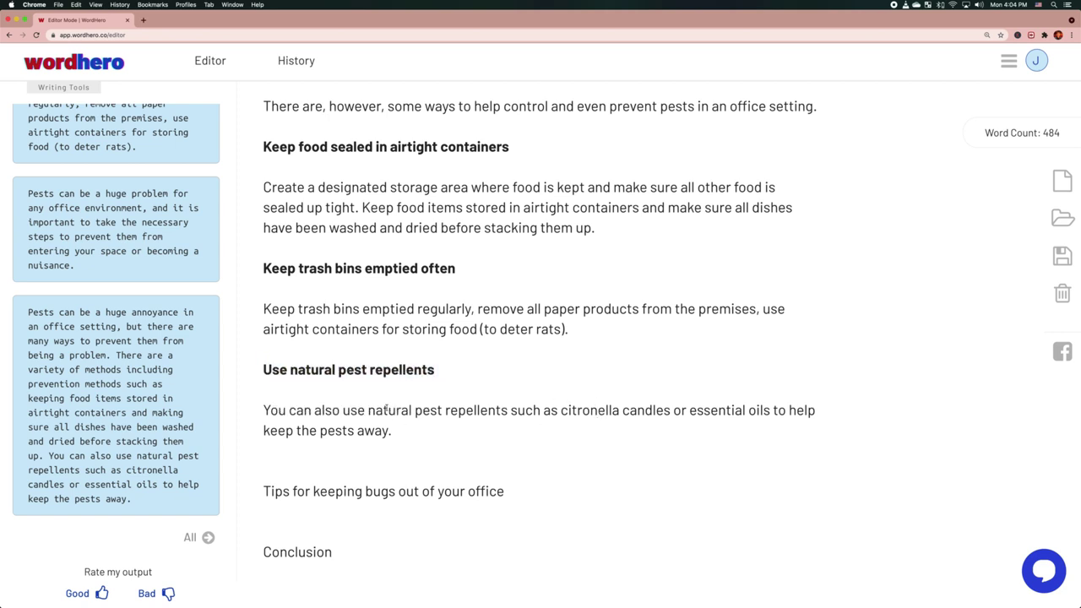
# Generate expanded text from the "Keep trash bins emptied regularly" paragraph with the Sentence Expander, removing the trailing blank lines from its content
pyautogui.scroll(1, 397, 429)
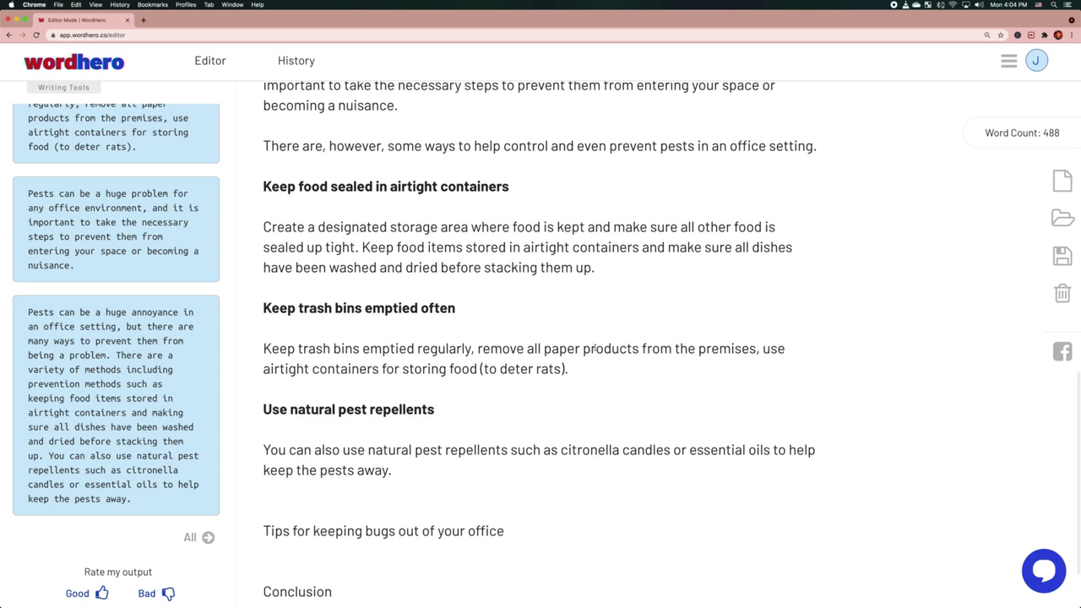
pyautogui.click(585, 348)
pyautogui.tripleClick(515, 354)
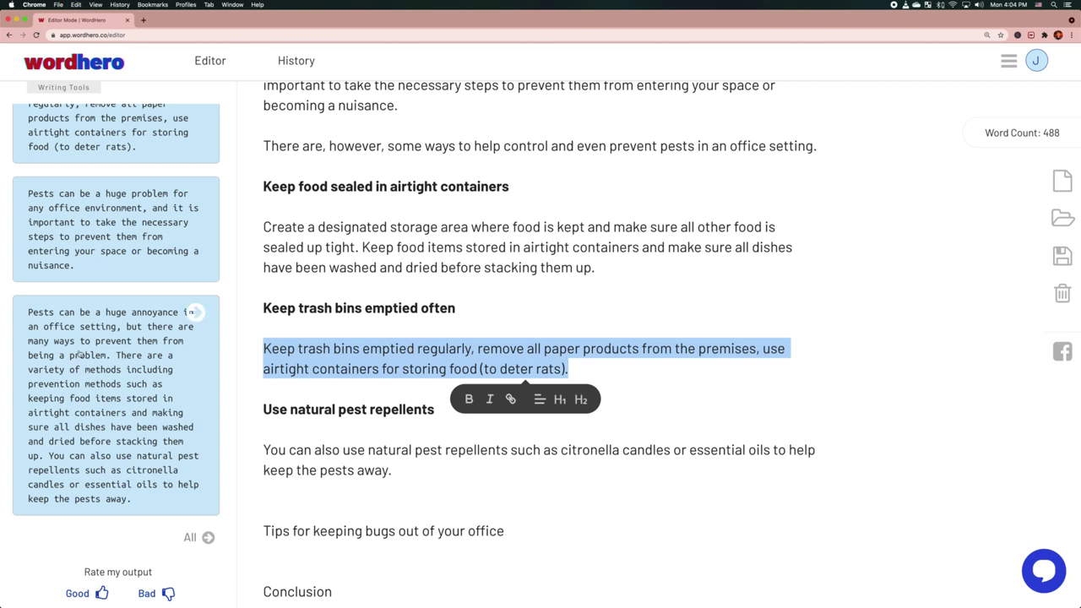
pyautogui.click(212, 118)
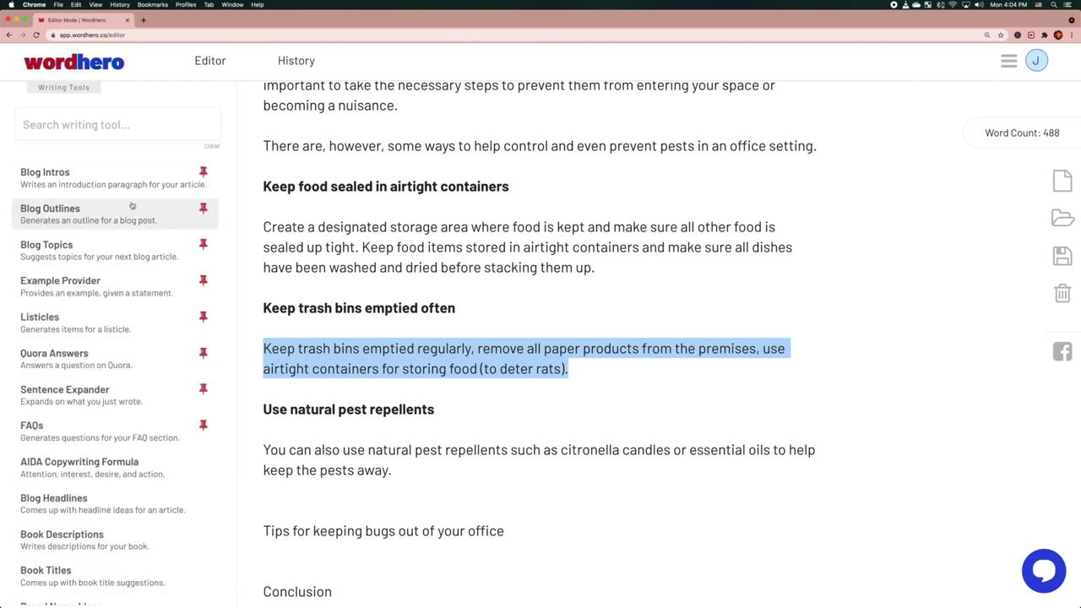
pyautogui.click(116, 389)
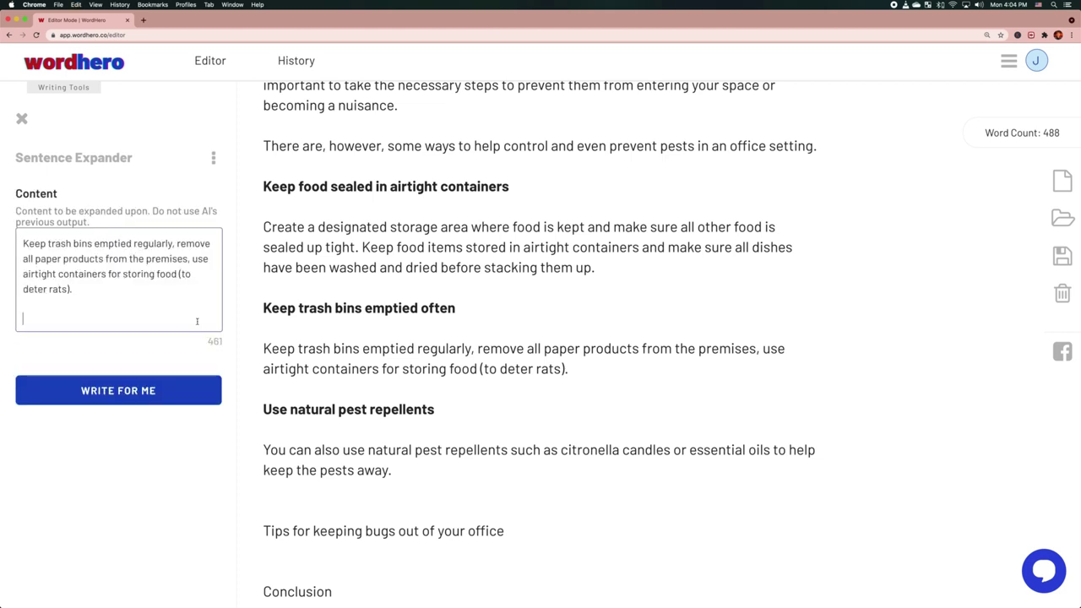
pyautogui.press('BackSpace')
pyautogui.press('BackSpace')
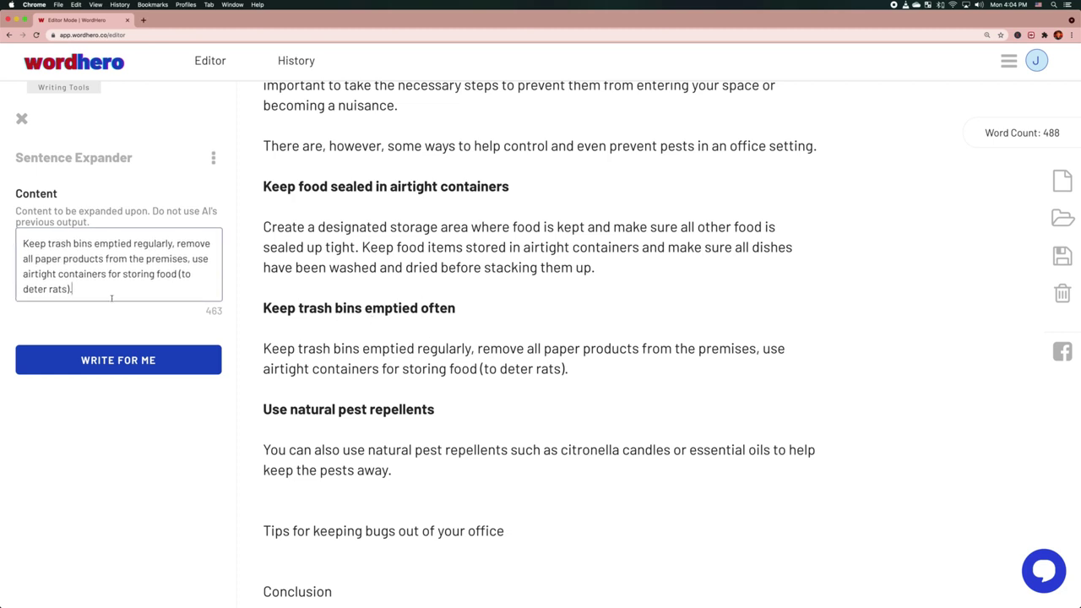
pyautogui.click(94, 358)
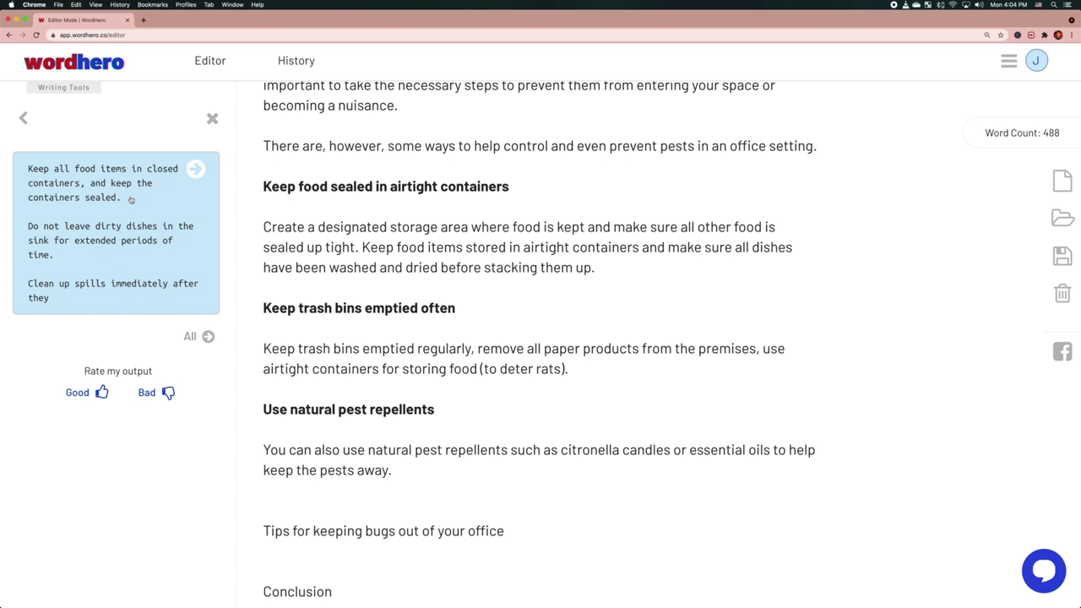
# Append the generated text to the "Keep trash bins emptied regularly" paragraph and delete its sentence about keeping food items in closed containers
pyautogui.click(127, 245)
pyautogui.click(608, 371)
pyautogui.write('Keep all food items in closed containers, and keep the containers sealed.  Do not leave dirty dishes in the sink for extended periods of time.  Clean up spills immediately after they')
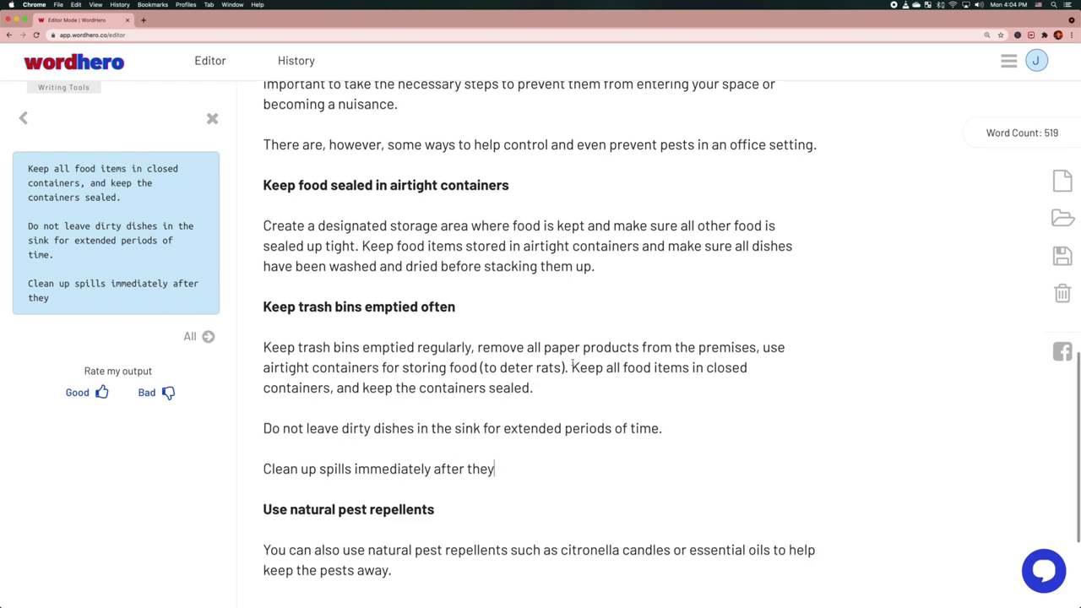
pyautogui.moveTo(572, 367); pyautogui.dragTo(264, 433)
pyautogui.press('BackSpace')
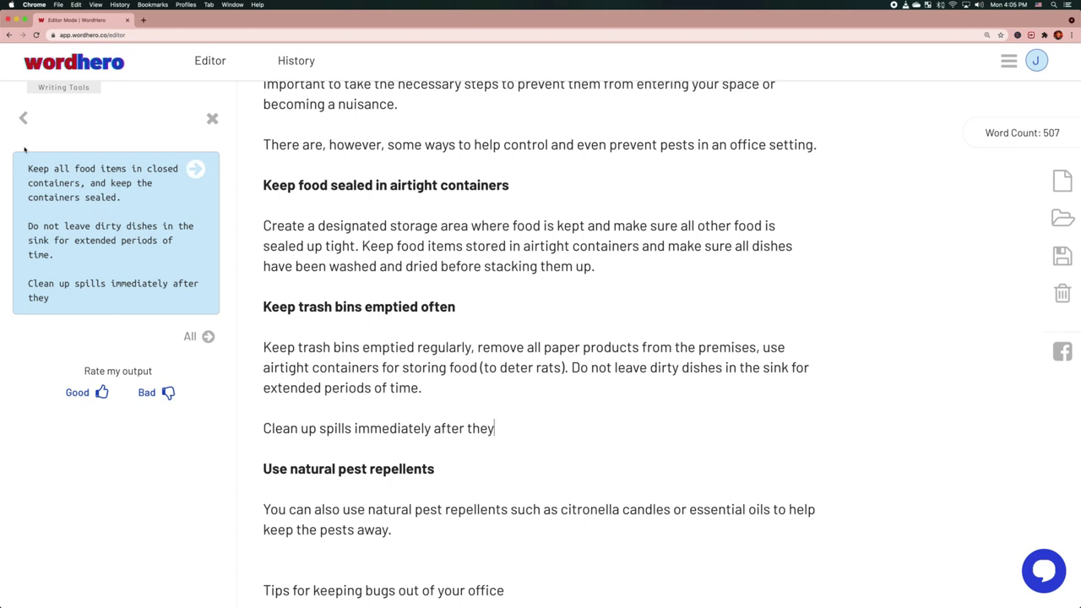
# Generate more text with the Sentence Expander, using the extended trash bins section through "Clean up spills immediately after they" as content
pyautogui.moveTo(518, 428); pyautogui.dragTo(261, 341)
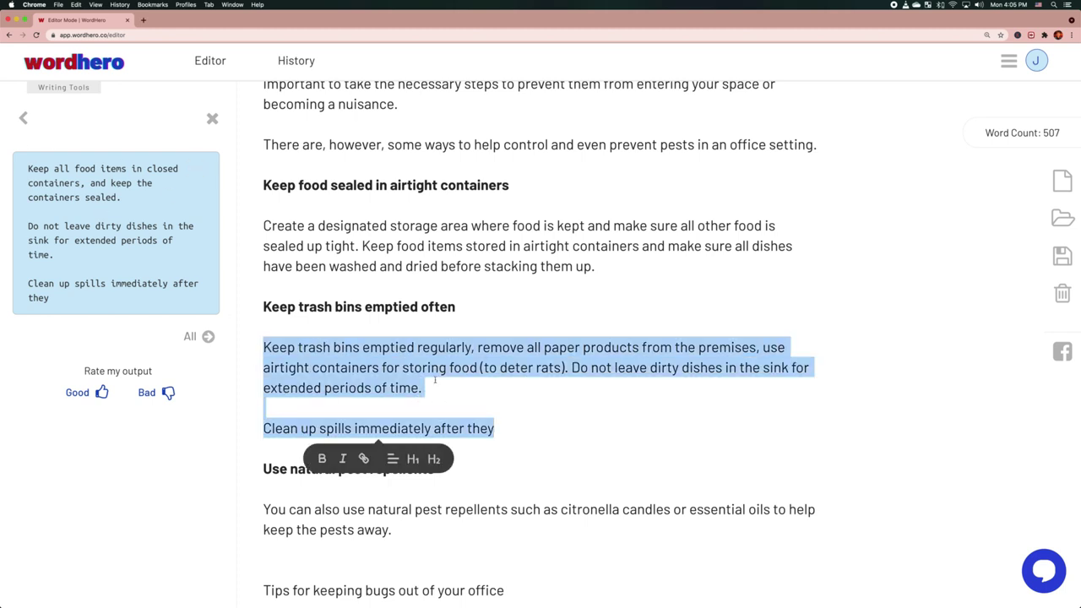
pyautogui.click(23, 118)
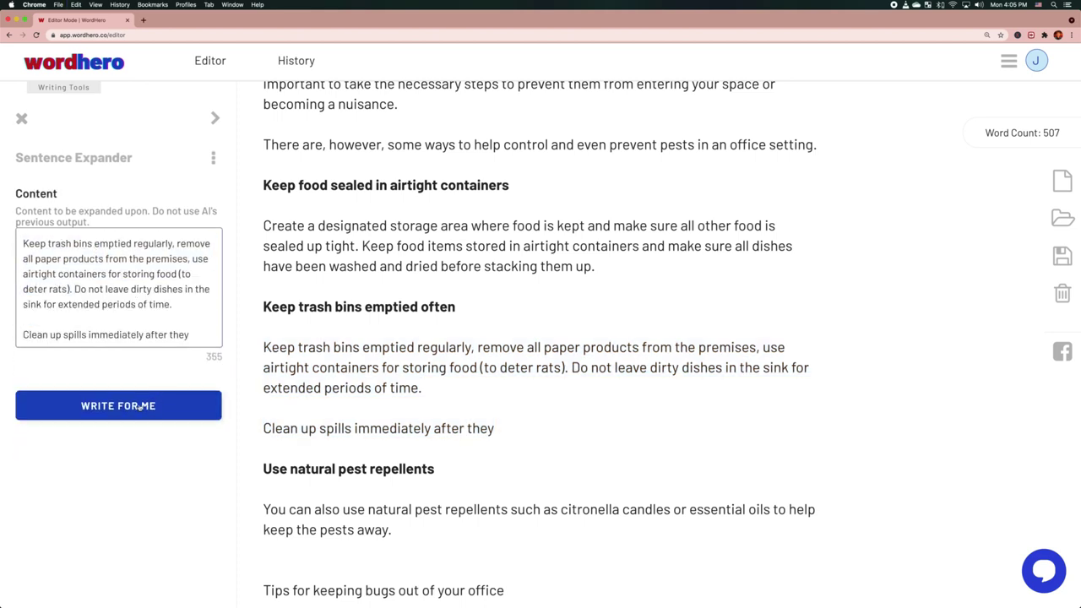
pyautogui.click(154, 404)
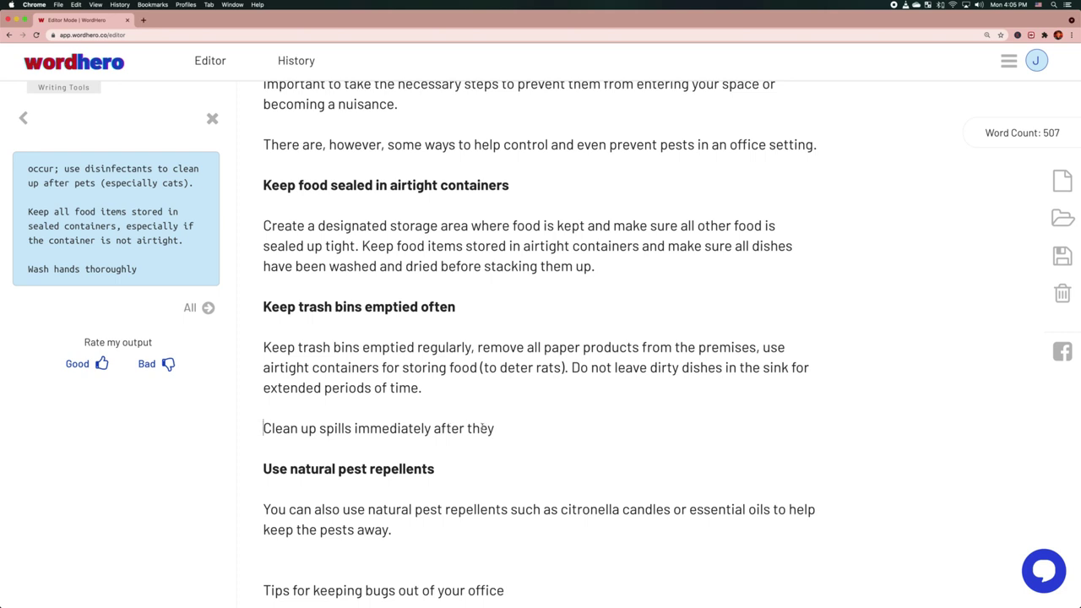
pyautogui.press('BackSpace')
pyautogui.press('BackSpace')
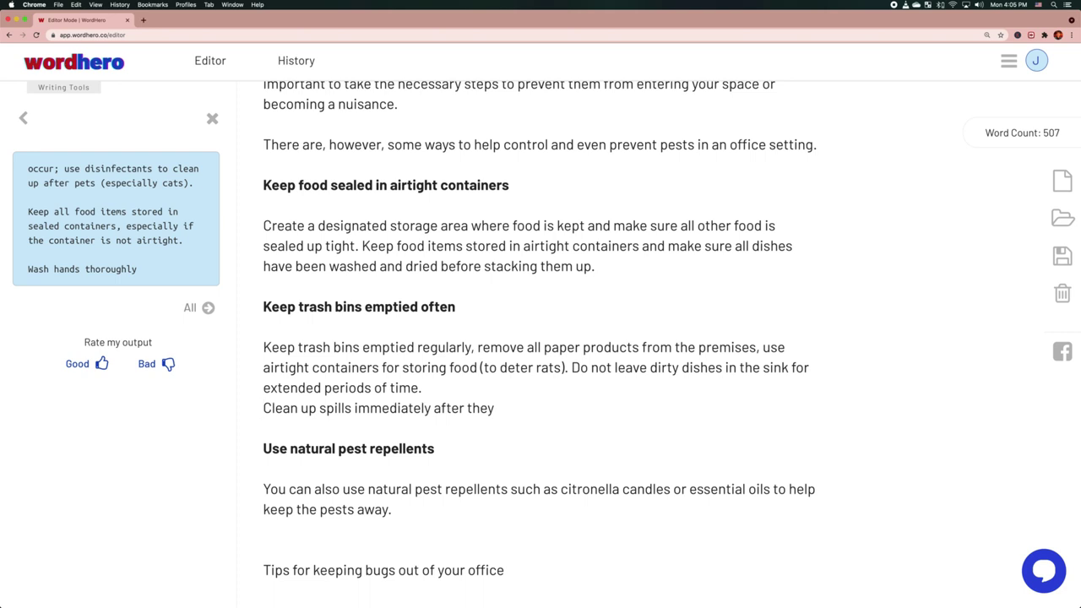
pyautogui.press('BackSpace')
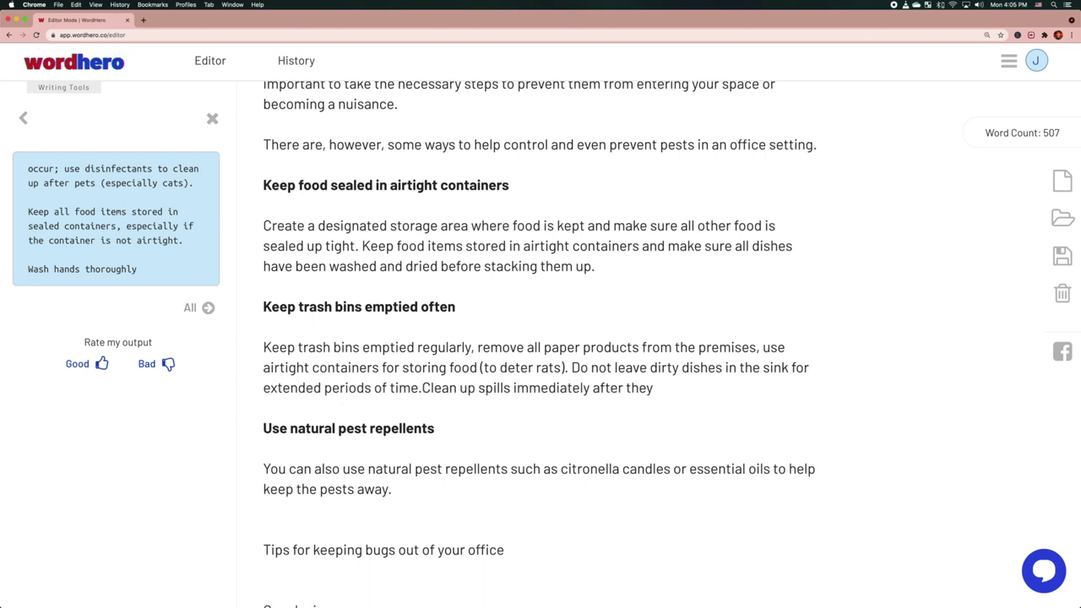
pyautogui.press('Return')
pyautogui.press('Return')
# Add the generated text after "Clean up spills immediately after they" with a space before "occur", and delete its line about storing food in sealed containers
pyautogui.click(142, 241)
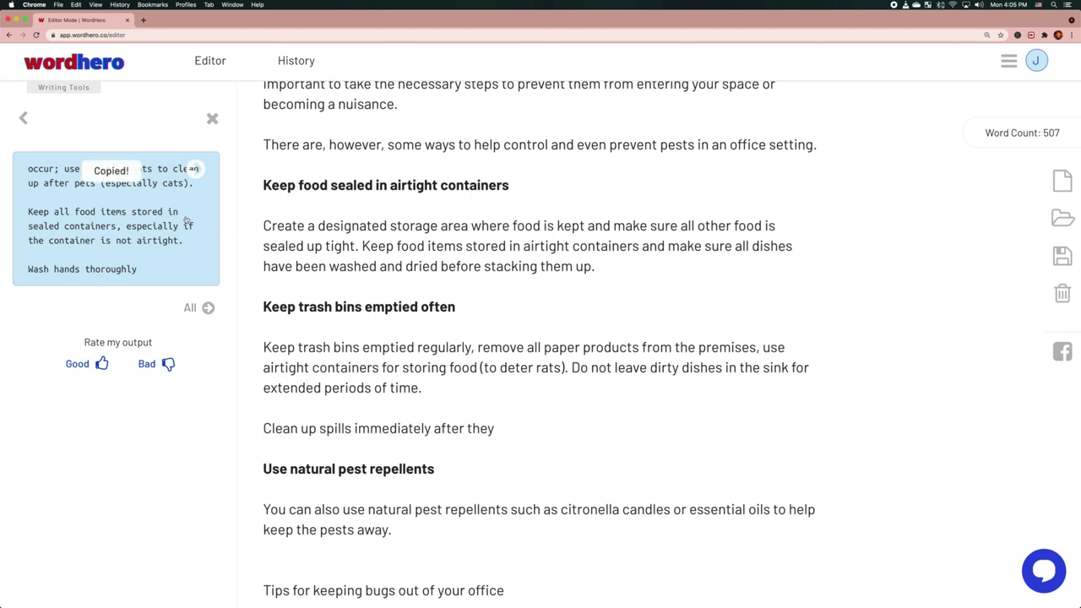
pyautogui.press('super+v')
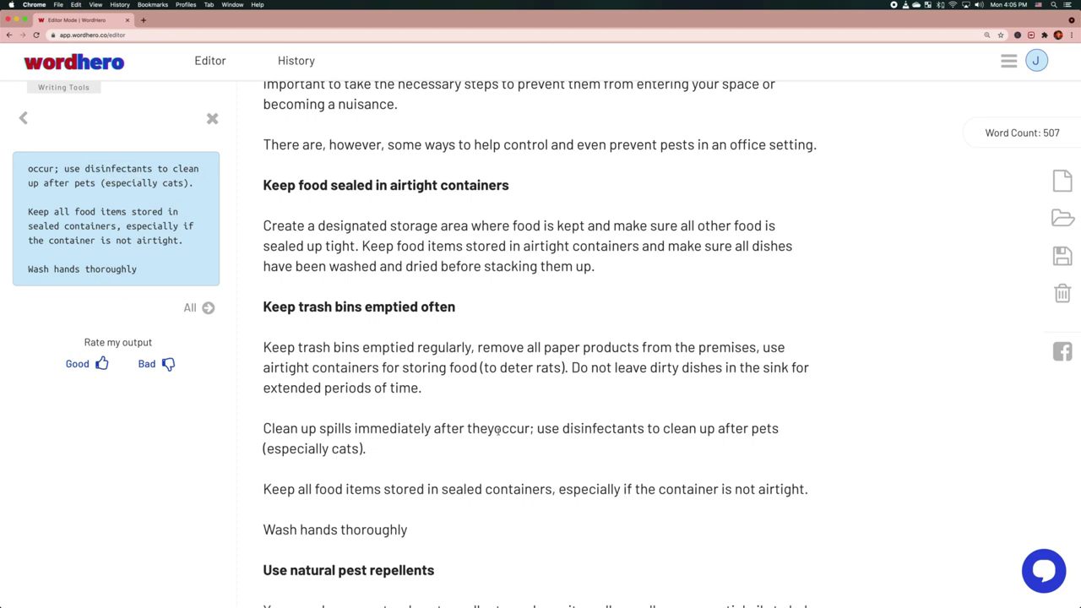
pyautogui.click(495, 431)
pyautogui.scroll(-1, 499, 431)
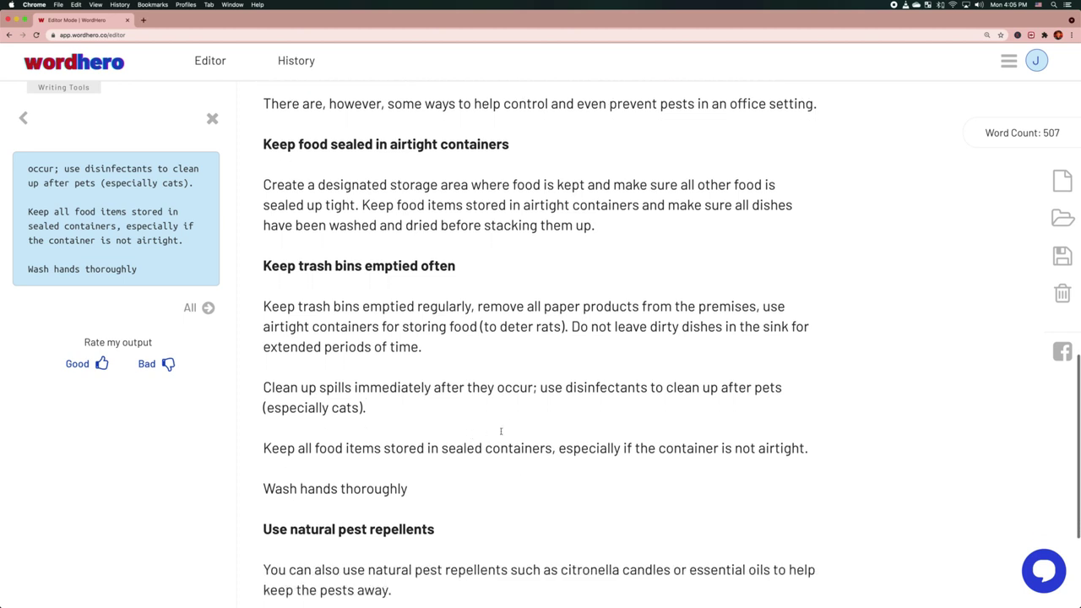
pyautogui.press('Down')
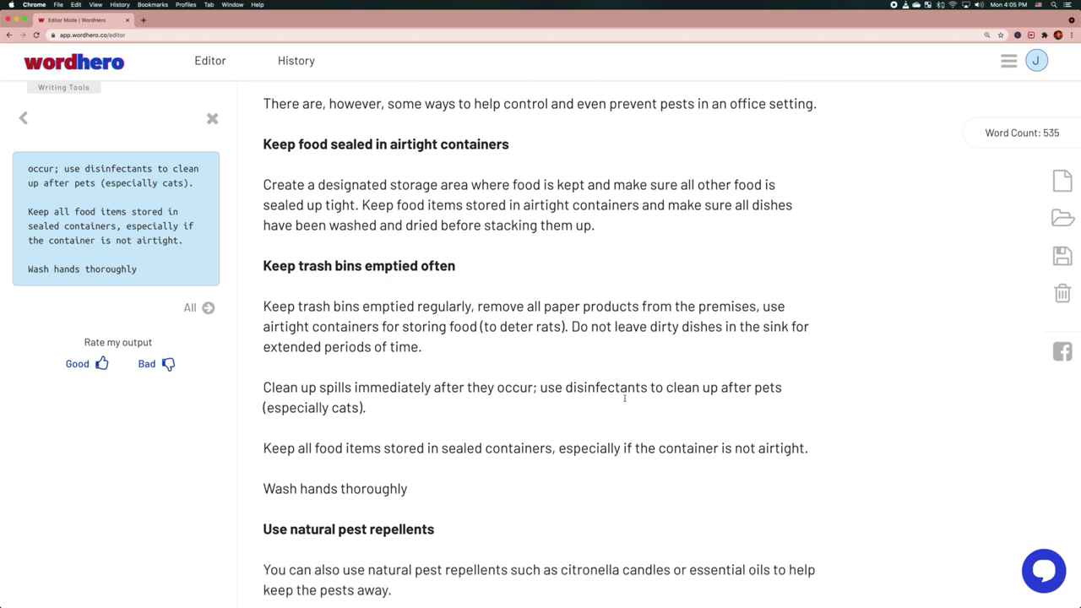
pyautogui.tripleClick(392, 447)
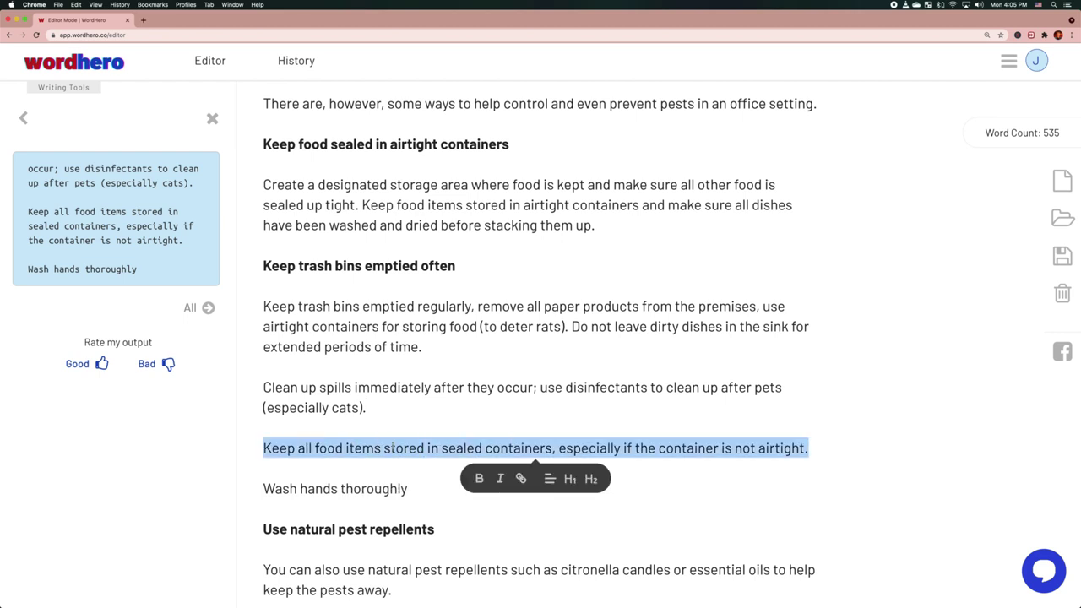
pyautogui.press('BackSpace')
# Replace "after pets (especially cats)." with "if needed." in the spills sentence and delete the "Wash hands thoroughly" line below it
pyautogui.hotkey('shift', 'Up')
pyautogui.hotkey('shift', 'Up')
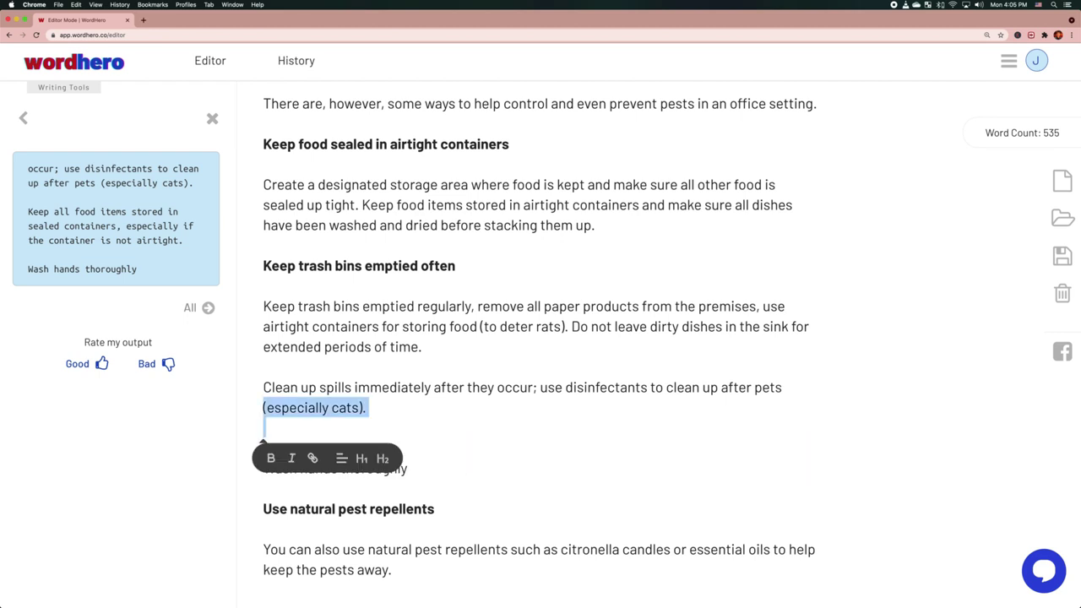
pyautogui.hotkey('alt', 'shift', 'Right')
pyautogui.hotkey('alt', 'shift', 'Right')
pyautogui.hotkey('alt', 'shift', 'Right')
pyautogui.hotkey('alt', 'shift', 'Right')
pyautogui.hotkey('alt', 'shift', 'Right')
pyautogui.hotkey('alt', 'shift', 'Right')
pyautogui.hotkey('alt', 'shift', 'Right')
pyautogui.hotkey('alt', 'shift', 'Right')
pyautogui.hotkey('alt', 'shift', 'Right')
pyautogui.hotkey('alt', 'shift', 'Right')
pyautogui.hotkey('alt', 'shift', 'Right')
pyautogui.hotkey('alt', 'shift', 'Right')
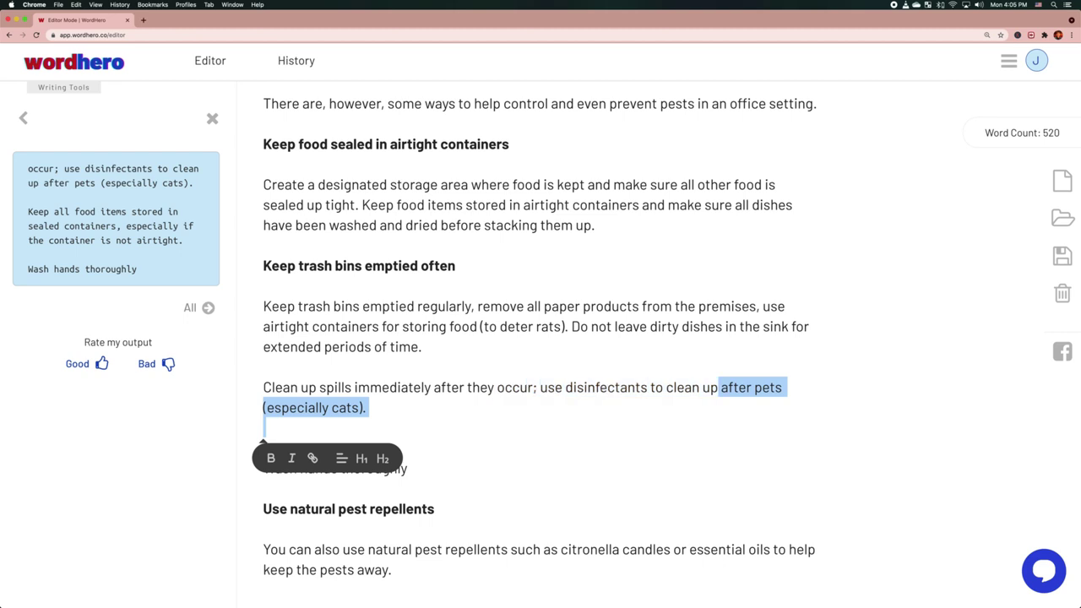
pyautogui.write('if needed.')
pyautogui.hotkey('shift', 'Down')
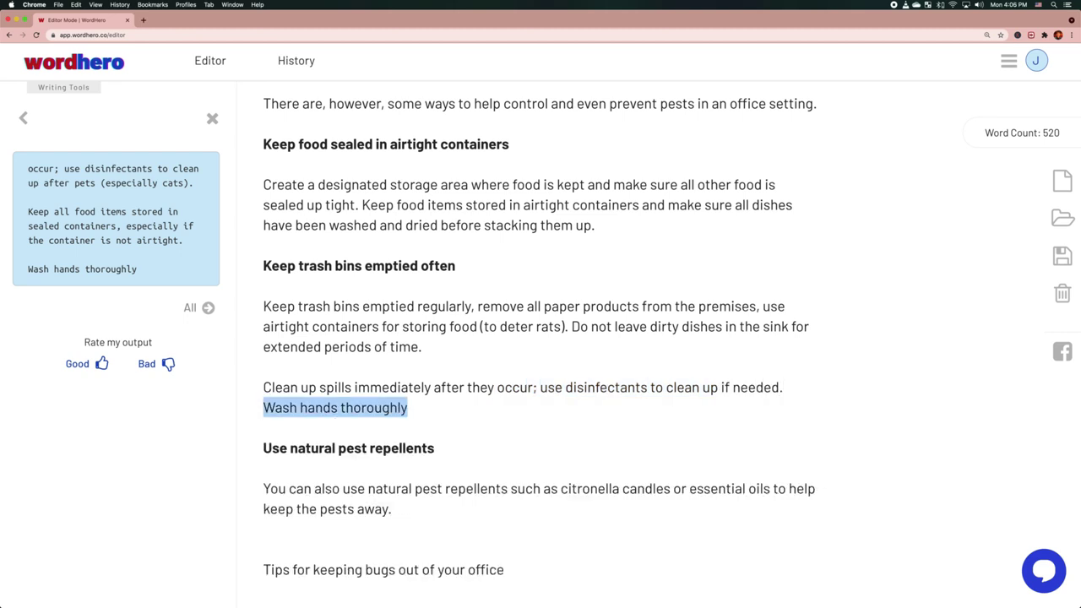
pyautogui.press('BackSpace')
# Generate expanded text from the "Use natural pest repellents" subheading and paragraph with the Sentence Expander, removing extra blank lines from its content
pyautogui.scroll(-1, 372, 456)
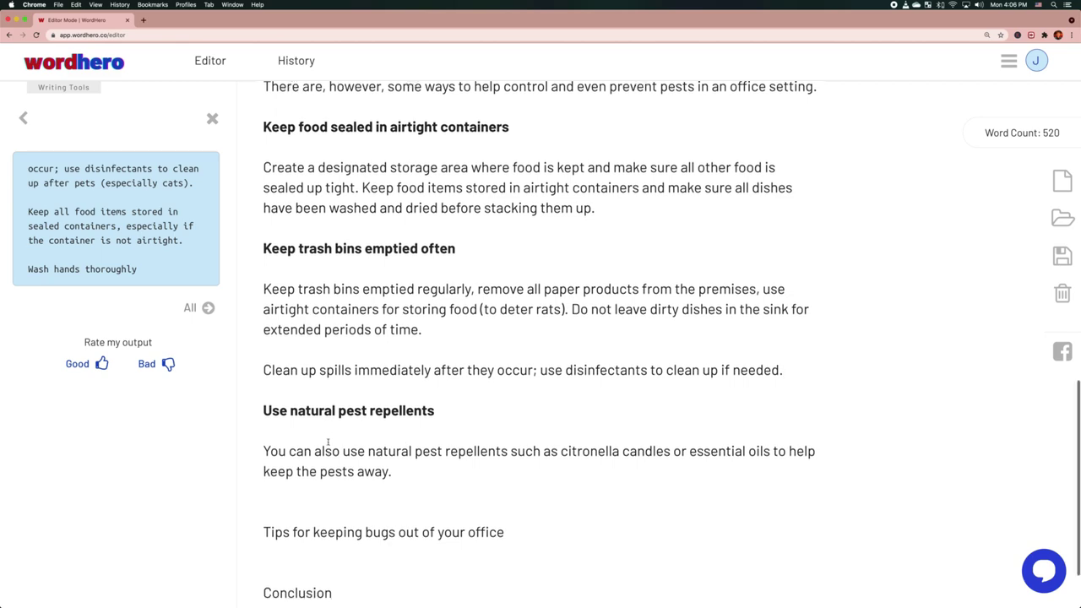
pyautogui.click(23, 118)
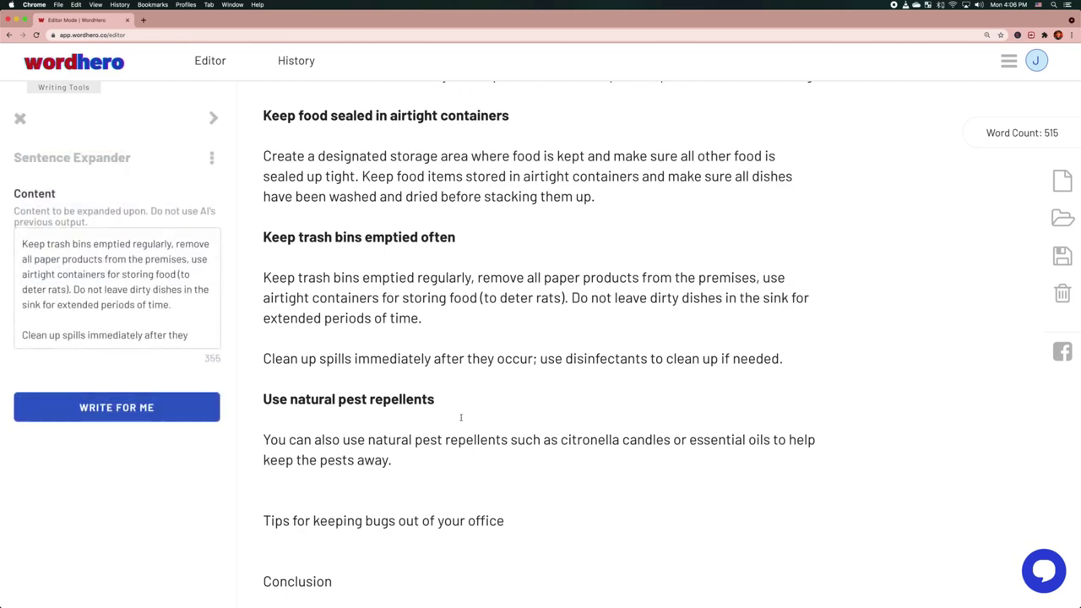
pyautogui.scroll(-1, 434, 433)
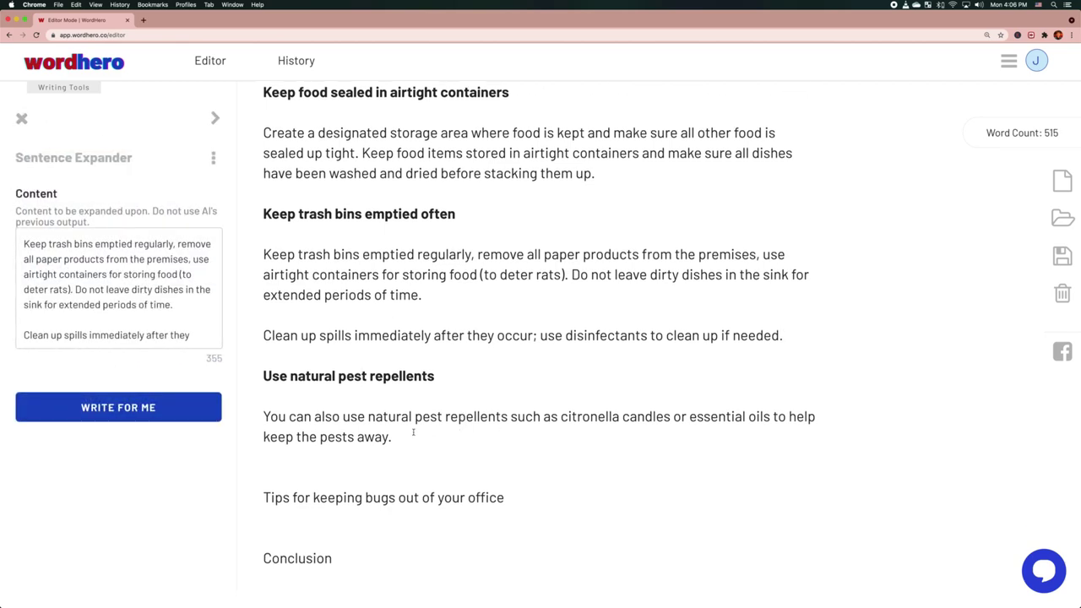
pyautogui.moveTo(418, 435); pyautogui.dragTo(261, 377)
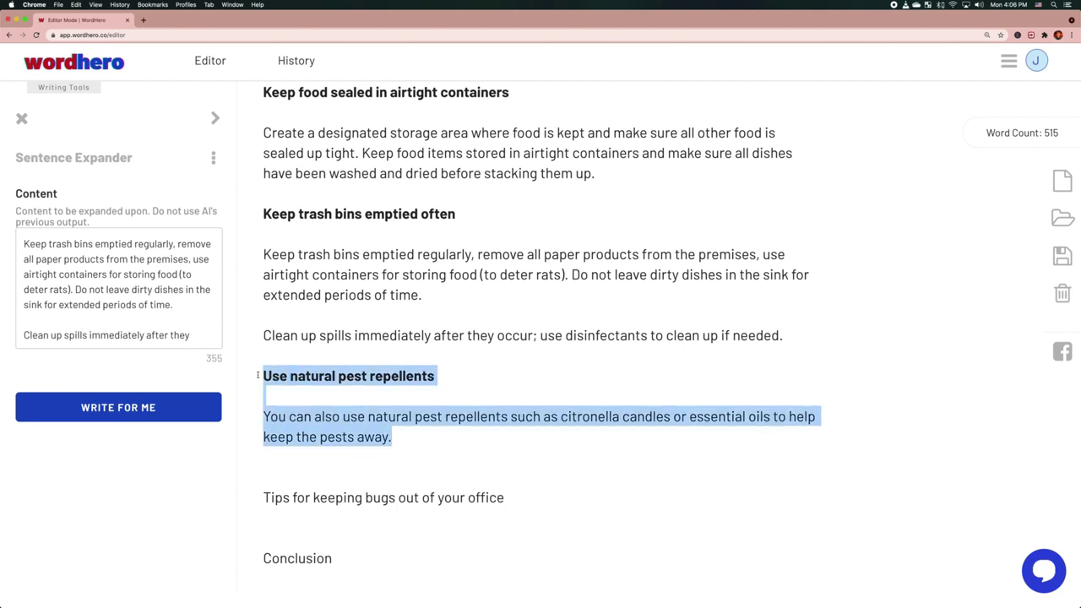
pyautogui.click(108, 273)
pyautogui.press('super+v')
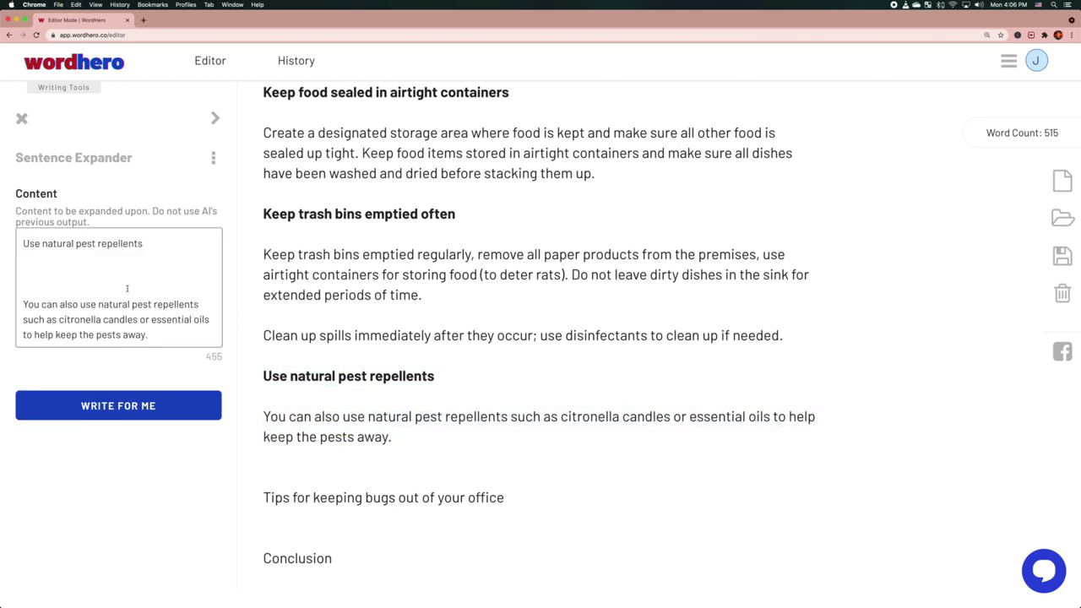
pyautogui.press('BackSpace')
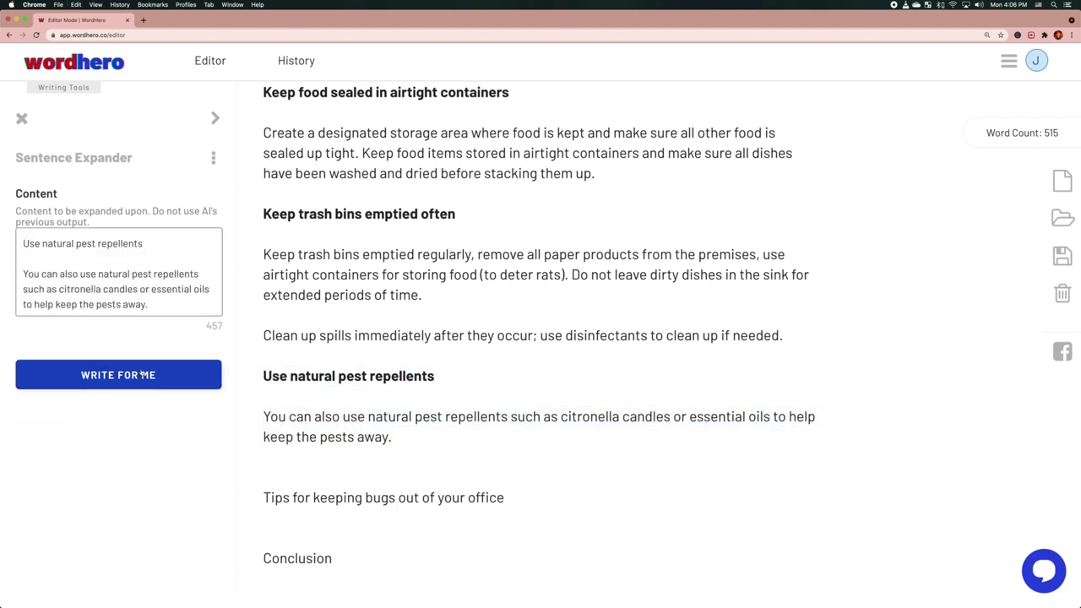
pyautogui.click(144, 375)
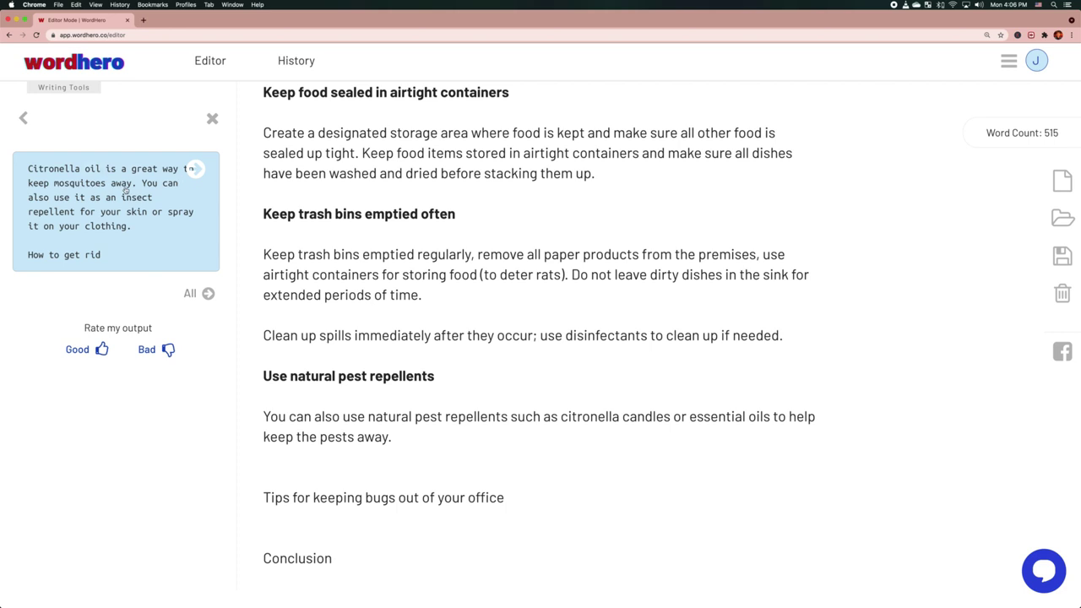
# Append the generated citronella oil text to the natural pest repellents paragraph and delete the leftover "How to get rid" line
pyautogui.click(125, 190)
pyautogui.click(458, 417)
pyautogui.press('super+v')
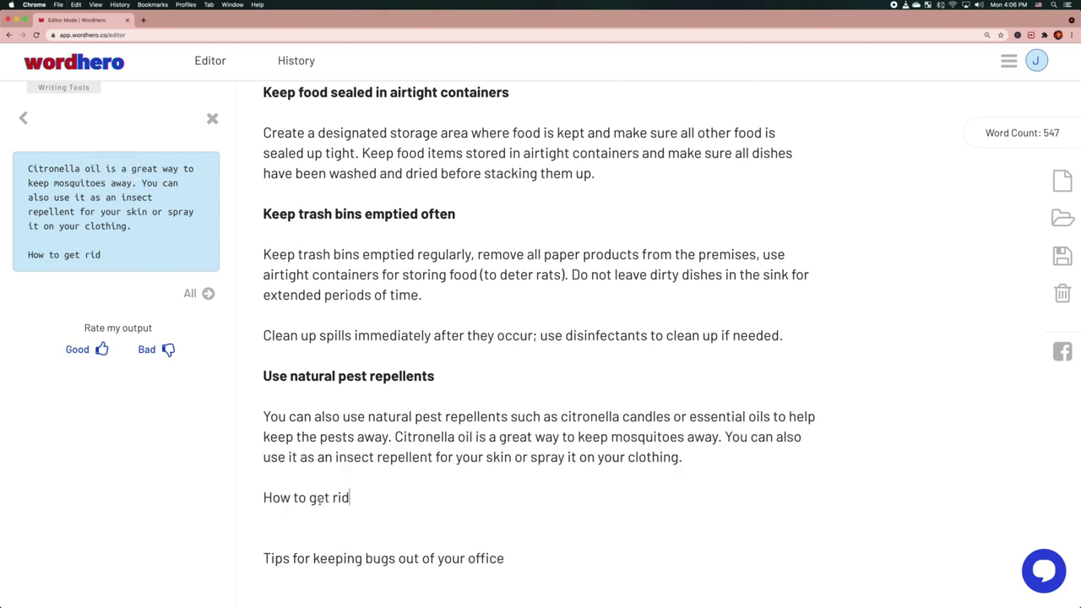
pyautogui.tripleClick(316, 499)
pyautogui.press('BackSpace')
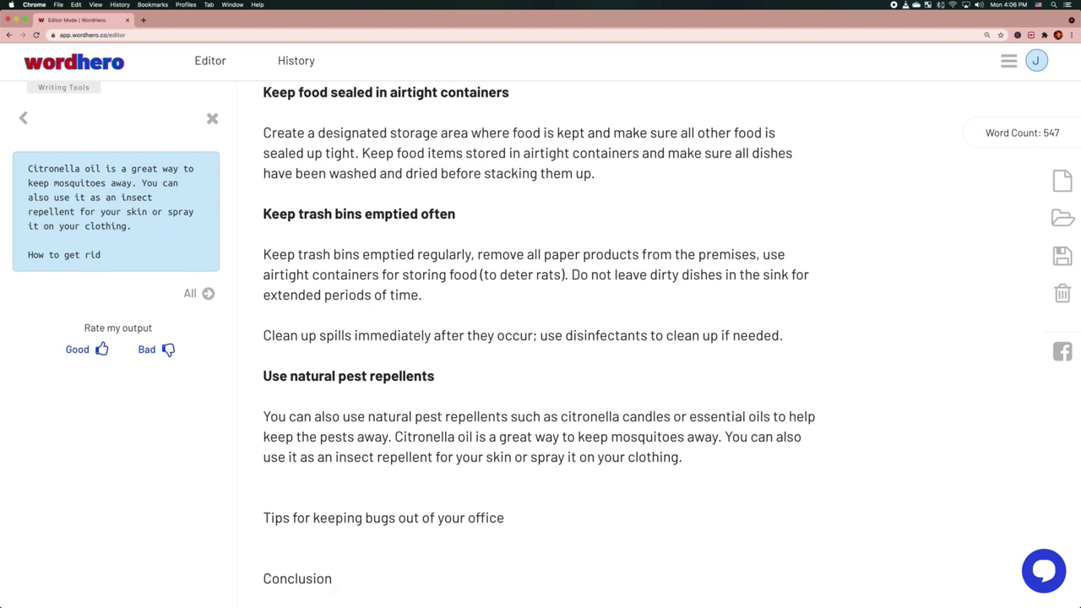
# Close the Sentence Expander and open the Listicles writing tool
pyautogui.scroll(5, 310, 499)
pyautogui.scroll(-1, 396, 492)
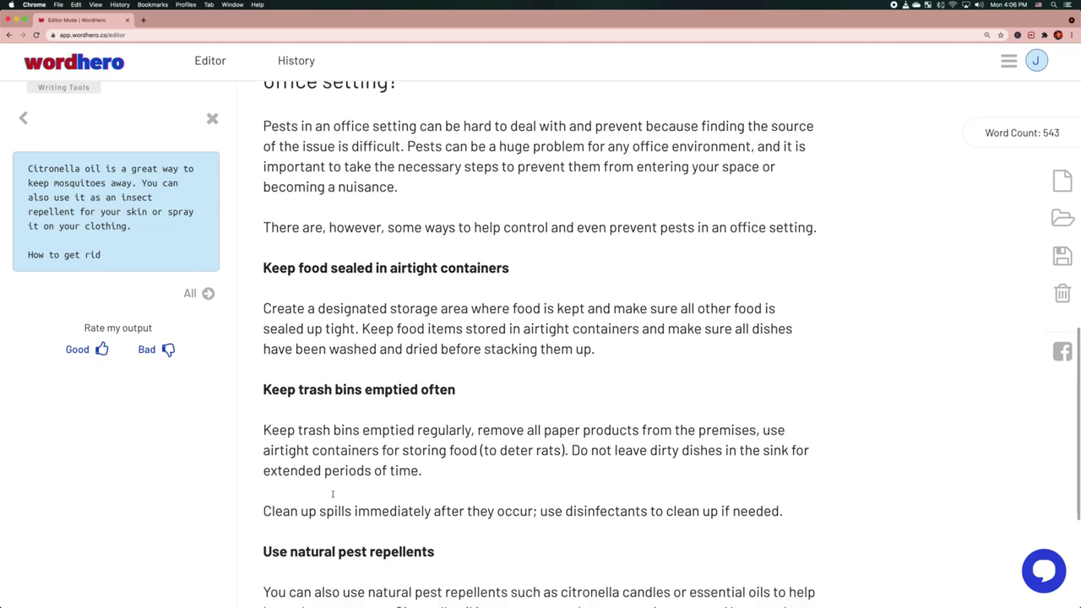
pyautogui.scroll(1, 325, 490)
pyautogui.scroll(5, 330, 493)
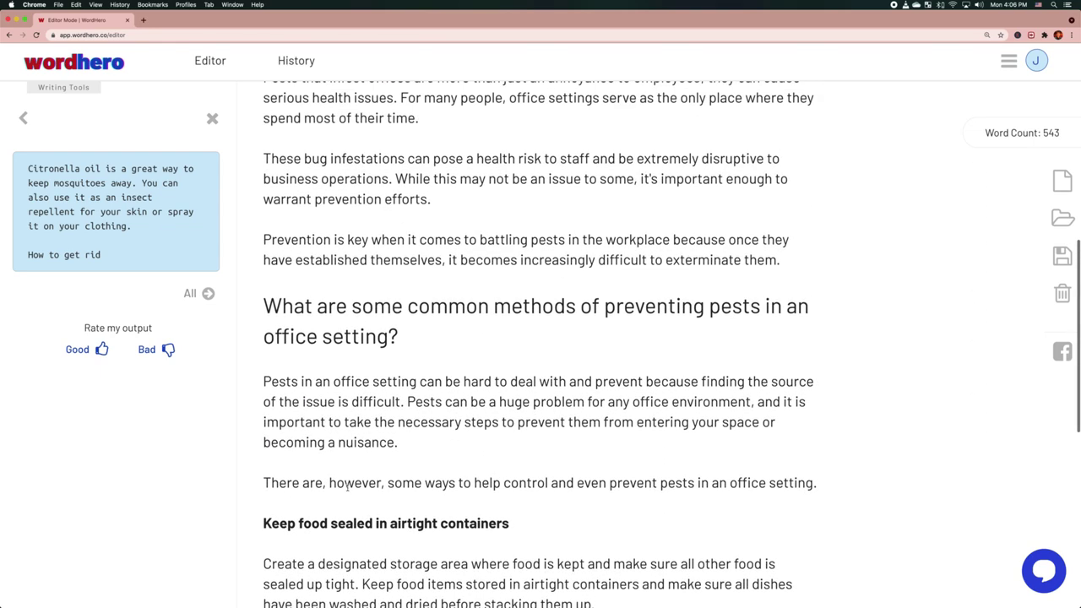
pyautogui.scroll(-4, 346, 490)
pyautogui.scroll(-6, 347, 487)
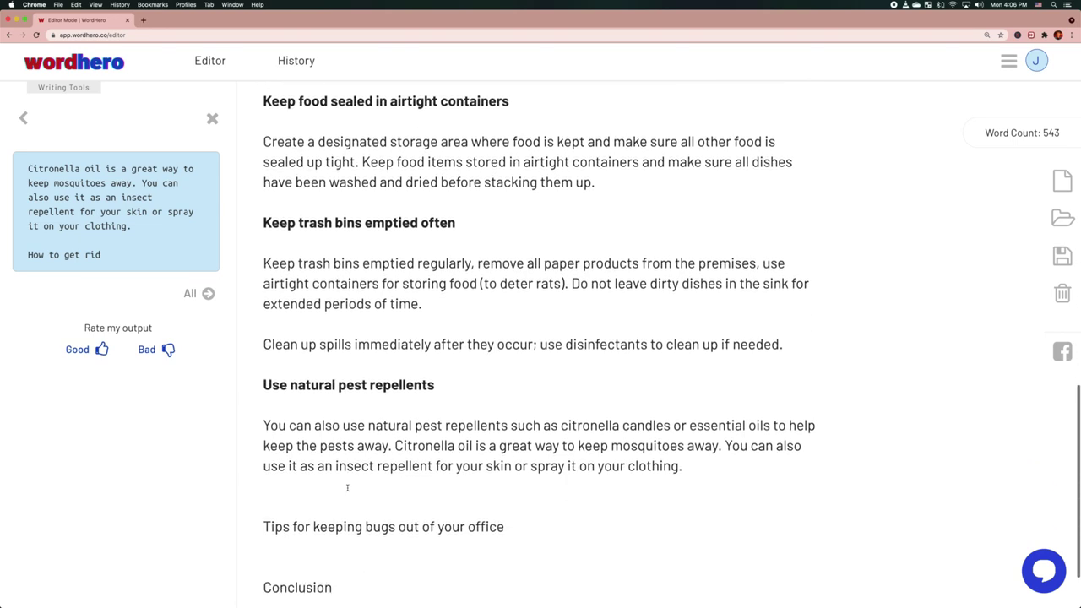
pyautogui.click(24, 122)
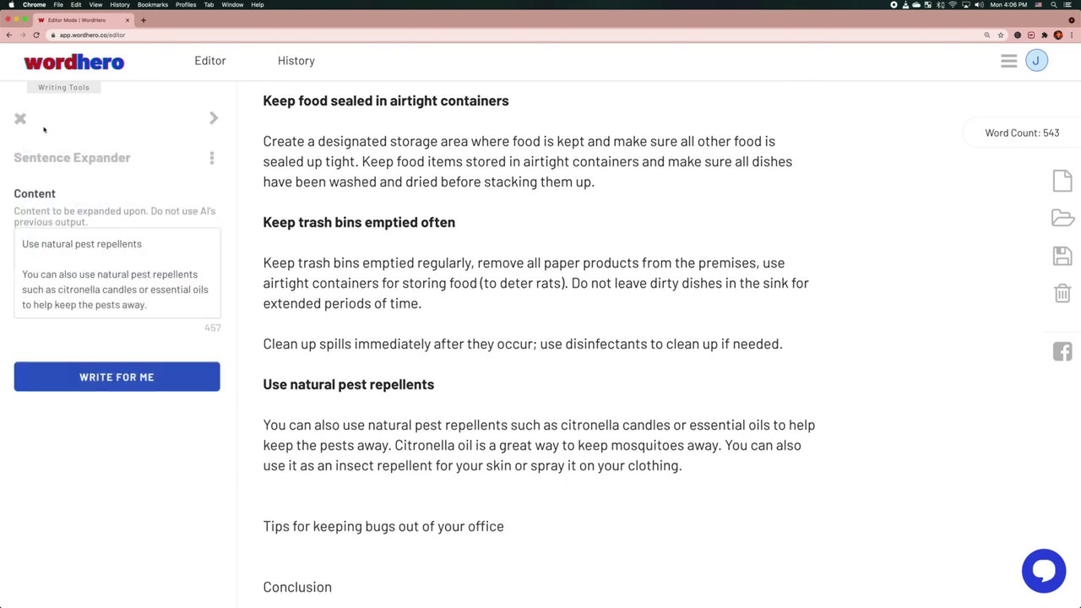
pyautogui.click(19, 120)
pyautogui.scroll(1, 394, 266)
pyautogui.scroll(5, 393, 266)
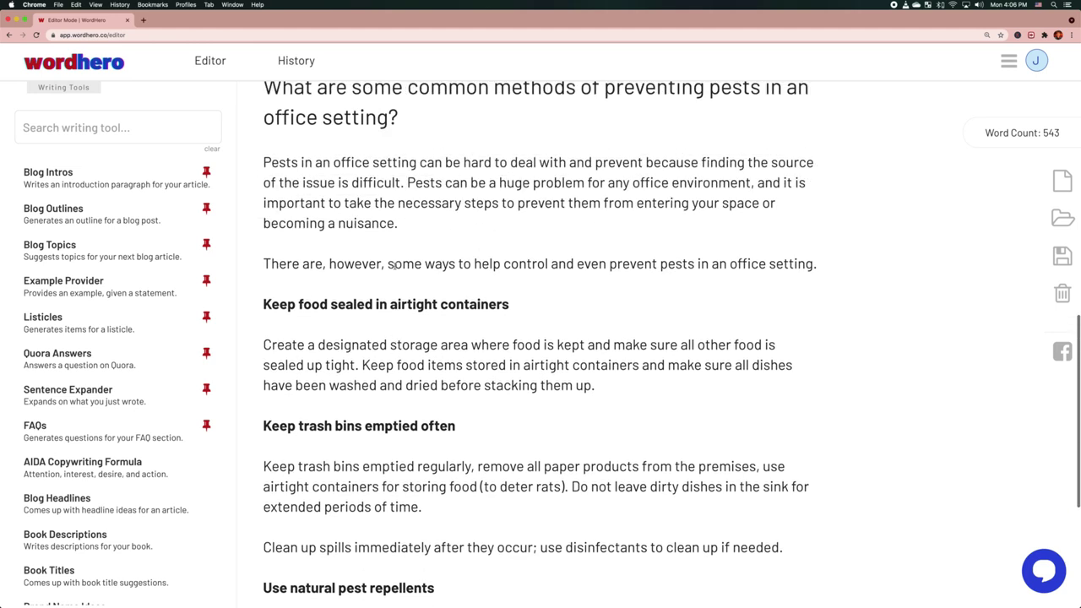
pyautogui.click(81, 332)
# Copy "some common methods of preventing pests in an office setting" from the section heading into the Listicles short description
pyautogui.scroll(1, 434, 186)
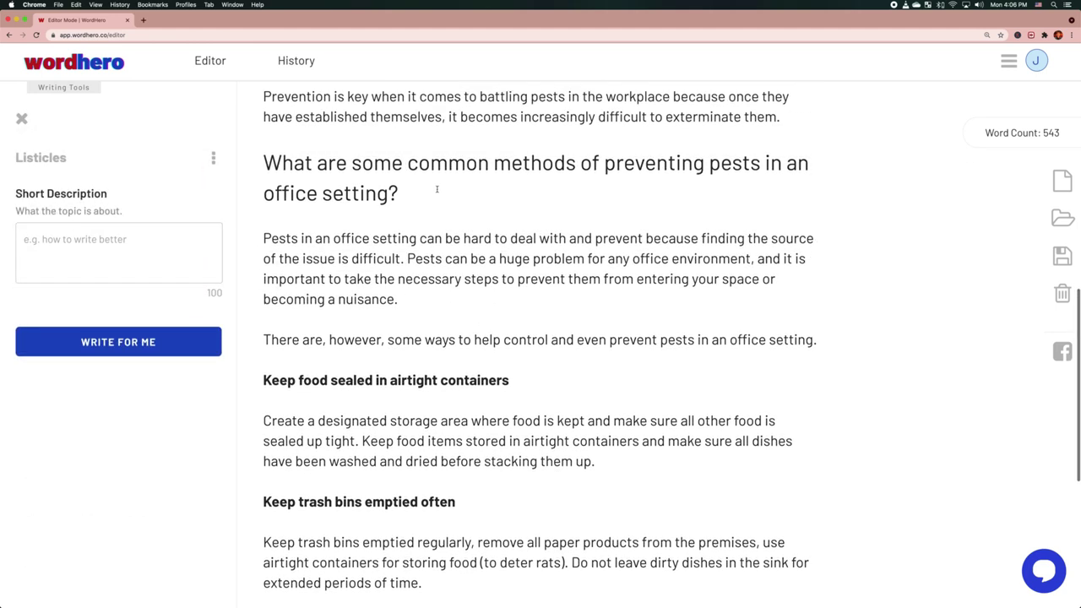
pyautogui.moveTo(353, 162); pyautogui.dragTo(394, 194)
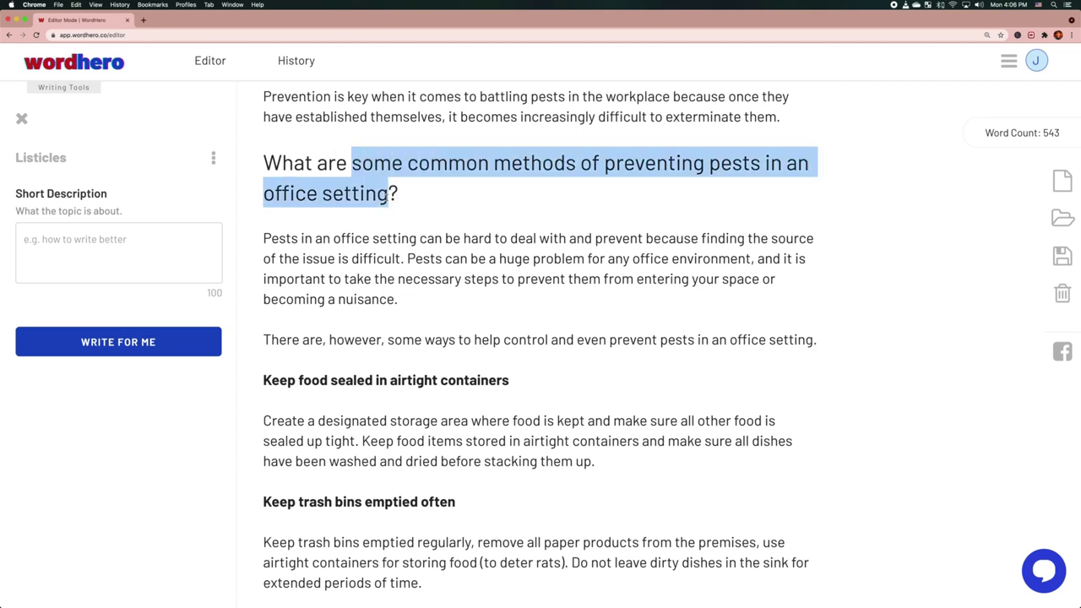
pyautogui.click(55, 244)
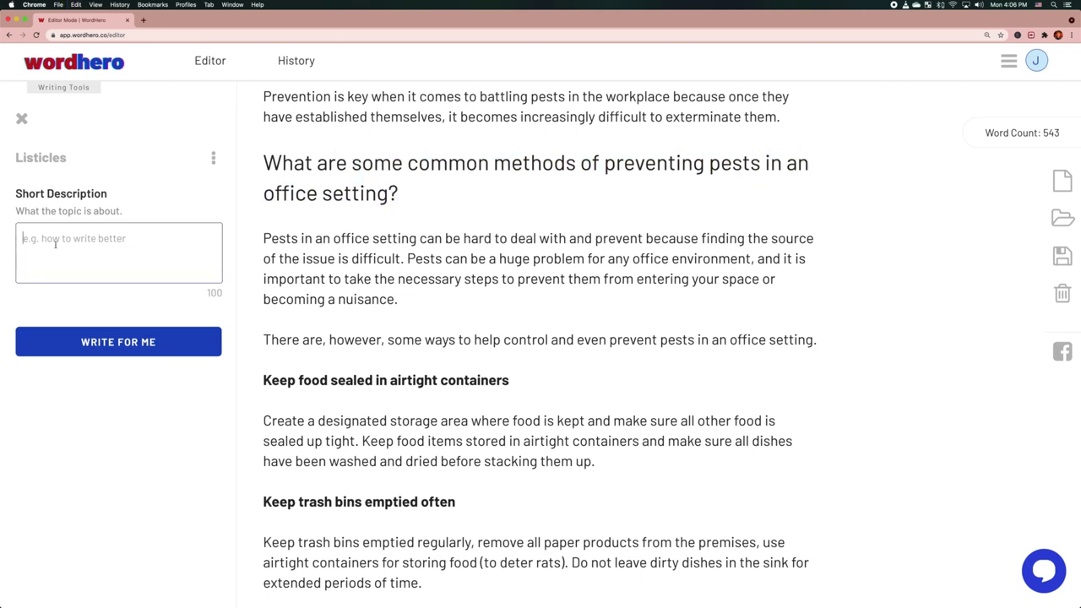
pyautogui.press('super+v')
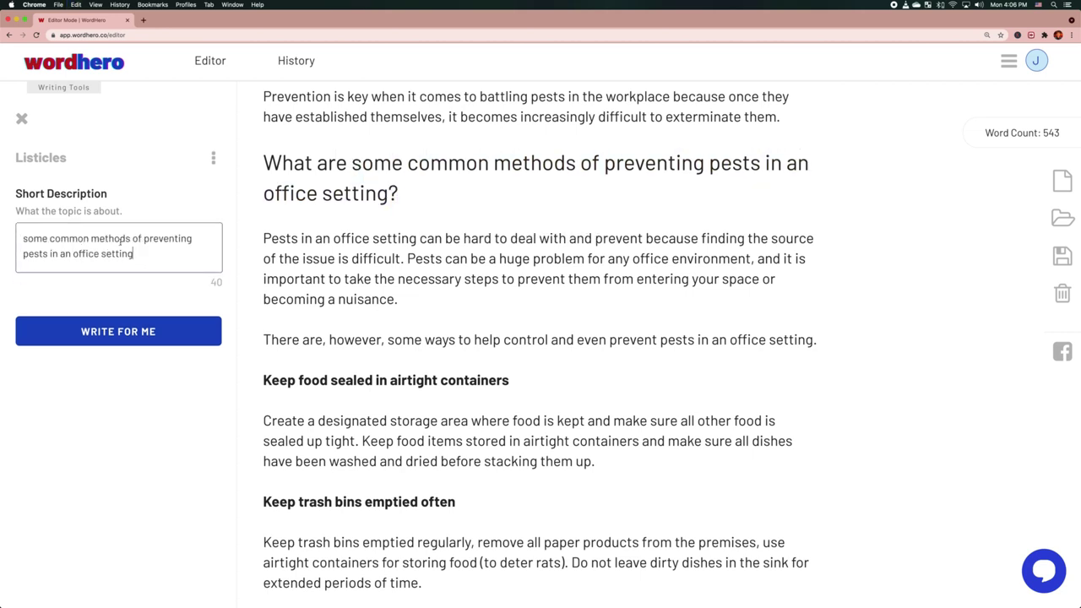
# Reword the Listicles short description to "common methods of preventing pests in the office" and generate the list ideas
pyautogui.doubleClick(41, 237)
pyautogui.press('BackSpace')
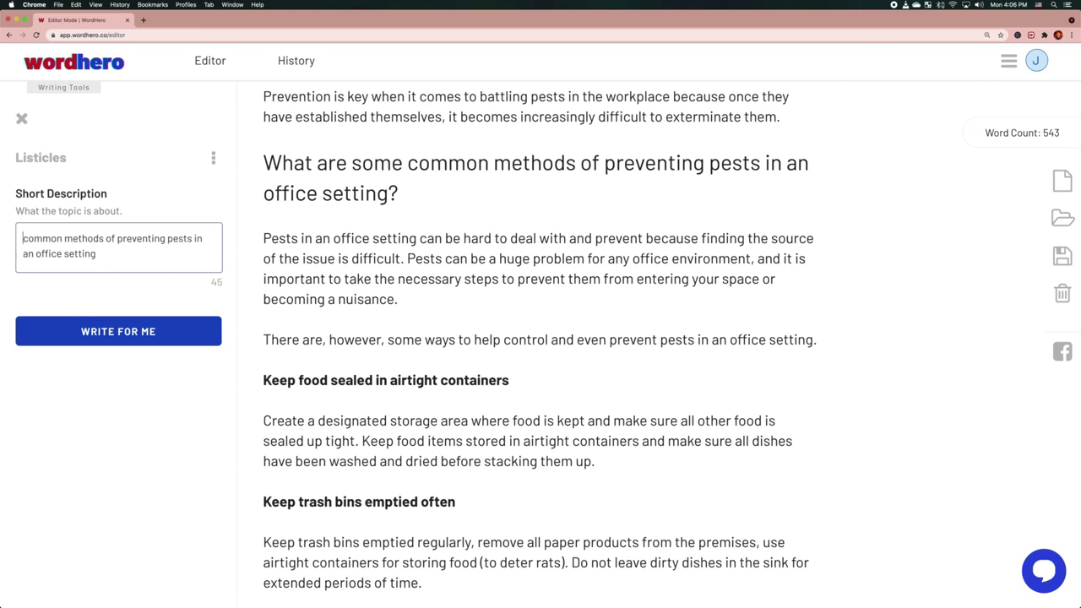
pyautogui.doubleClick(27, 253)
pyautogui.press('BackSpace')
pyautogui.write('the')
pyautogui.doubleClick(72, 253)
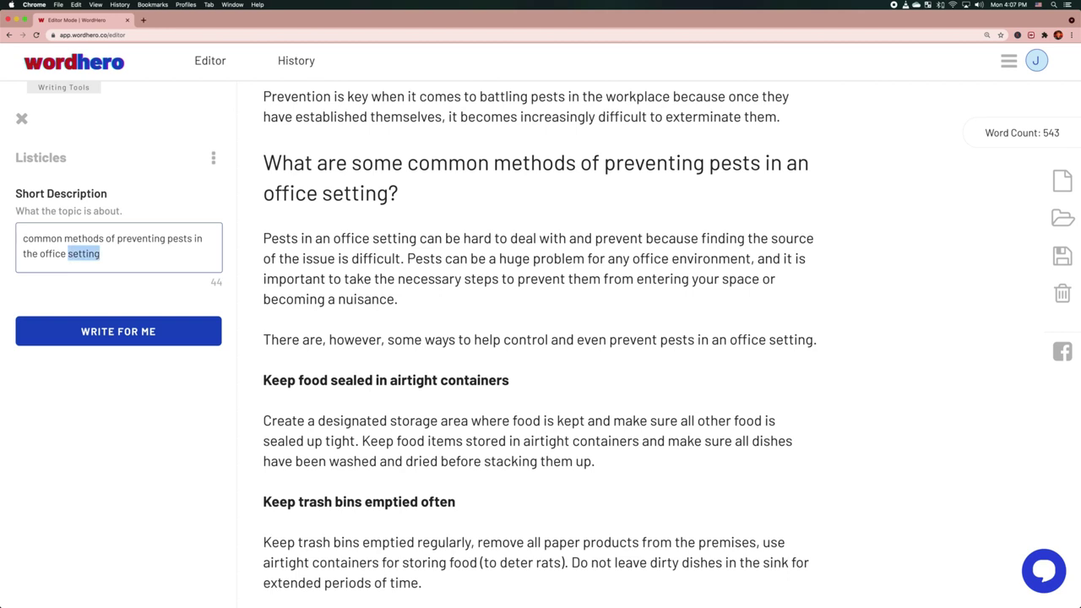
pyautogui.press('BackSpace')
pyautogui.click(96, 330)
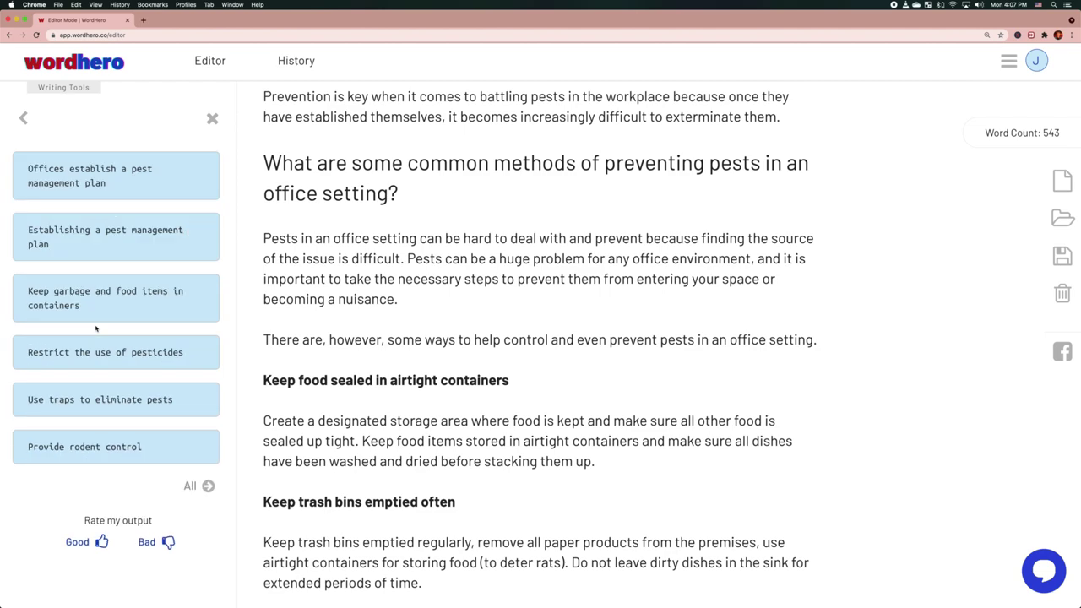
# Copy the generated idea "Use traps to eliminate pests" onto a new line below the natural pest repellents paragraph
pyautogui.scroll(-10, 498, 398)
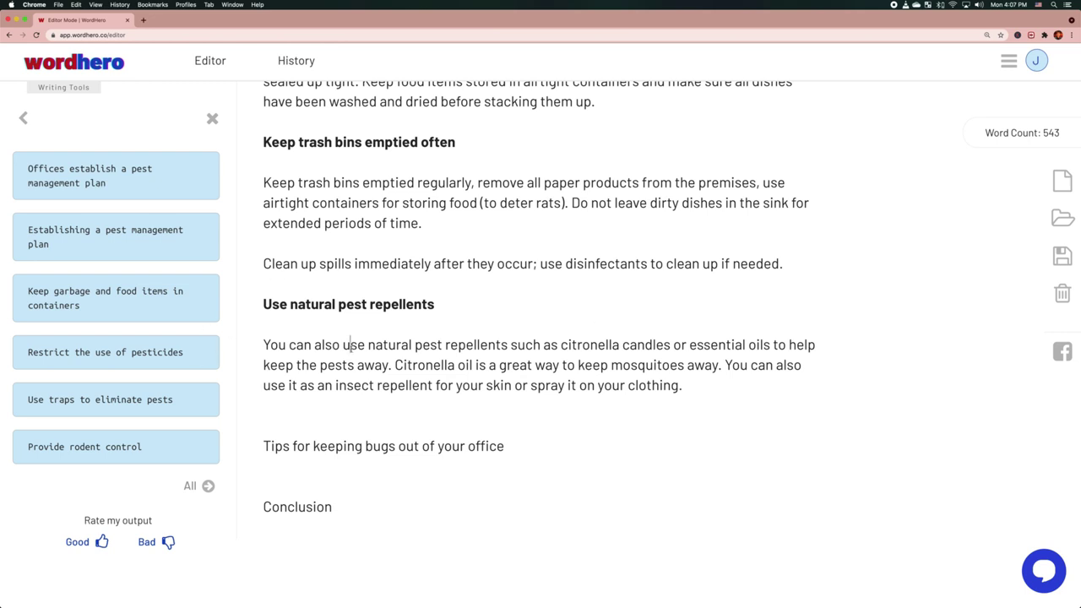
pyautogui.click(115, 406)
pyautogui.click(684, 385)
pyautogui.press('Return')
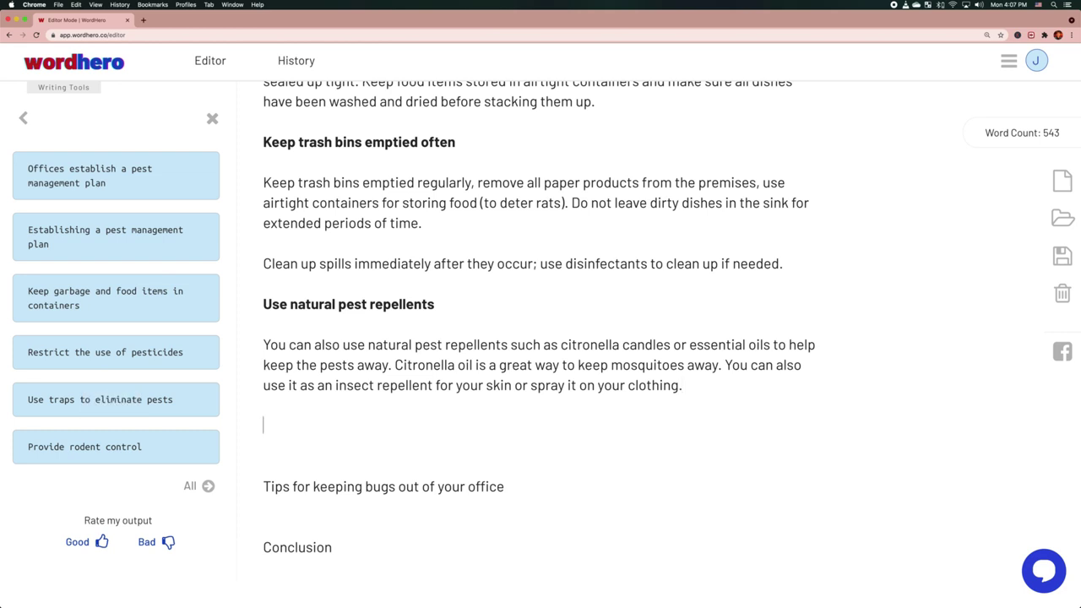
pyautogui.press('cmd+v')
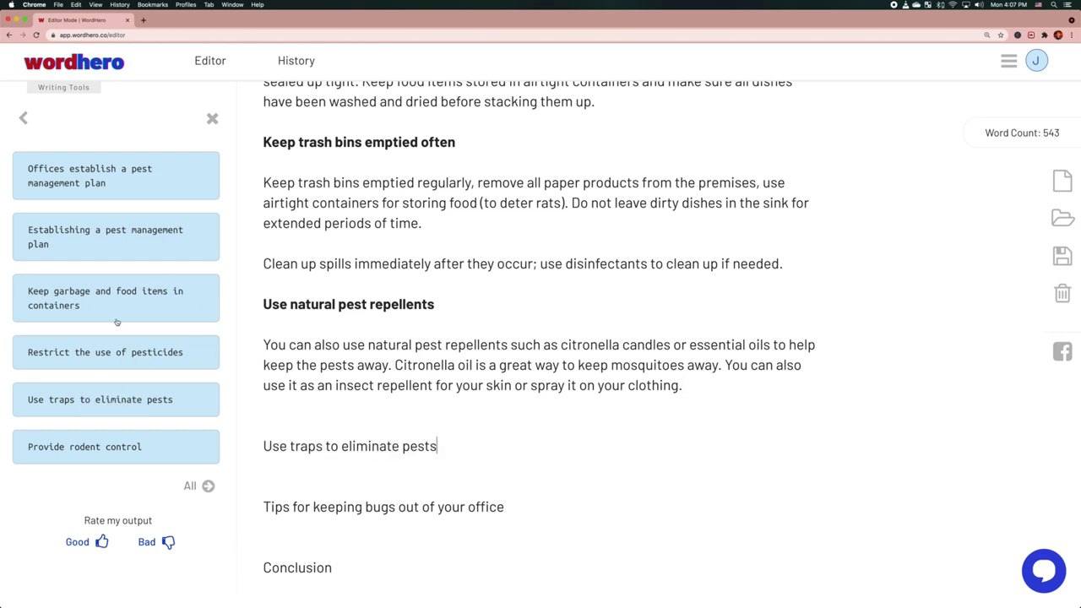
pyautogui.scroll(2, 192, 315)
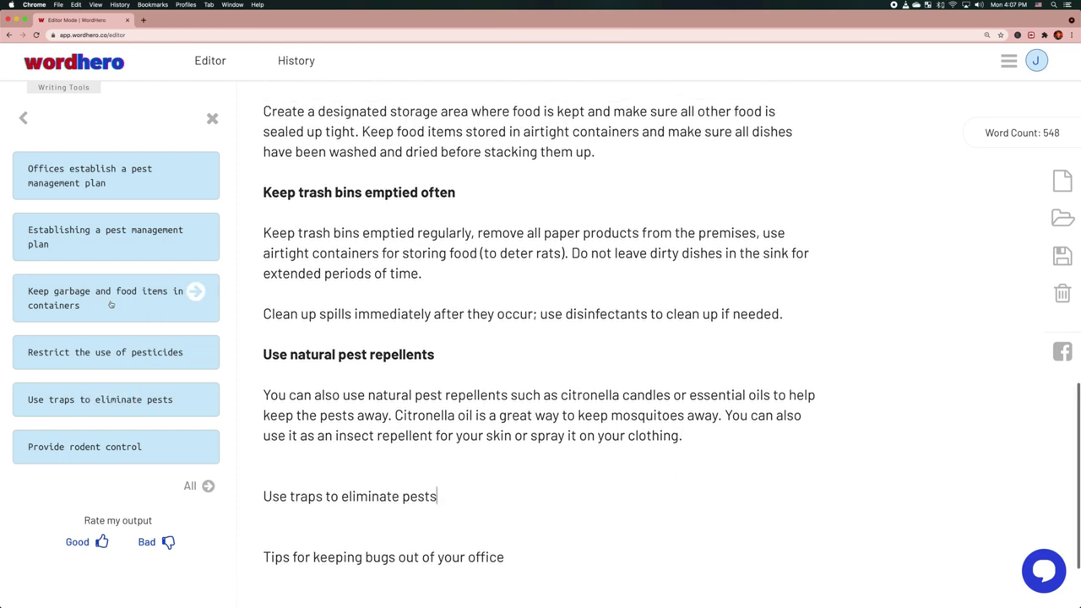
pyautogui.scroll(10, 137, 250)
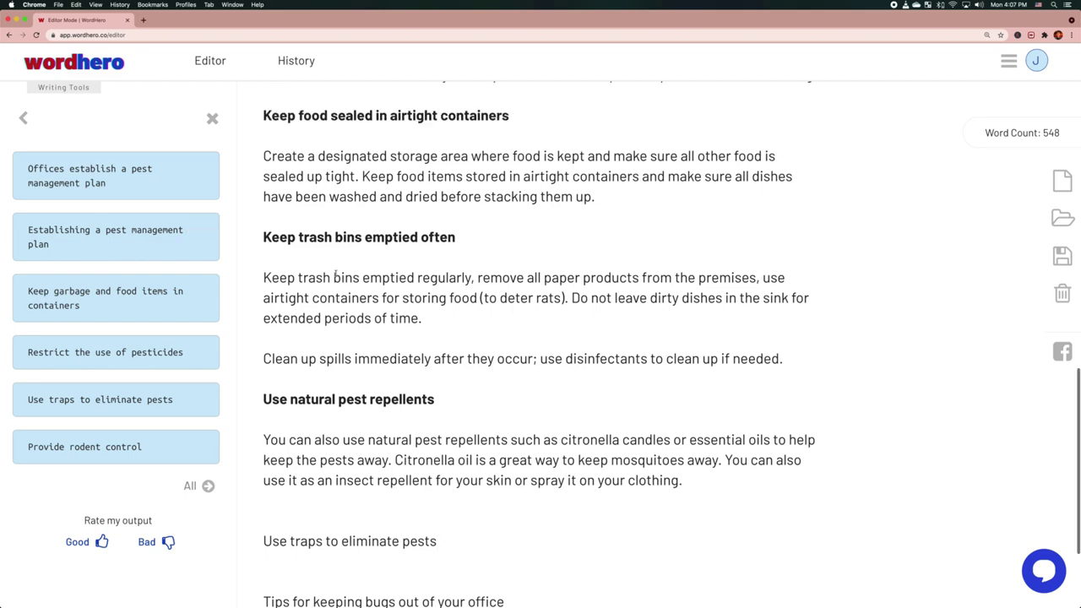
# Add the suggestion "Establishing a pest management plan" as a new line below "Use traps to eliminate pests" in the article
pyautogui.scroll(-3, 336, 264)
pyautogui.scroll(-2, 336, 265)
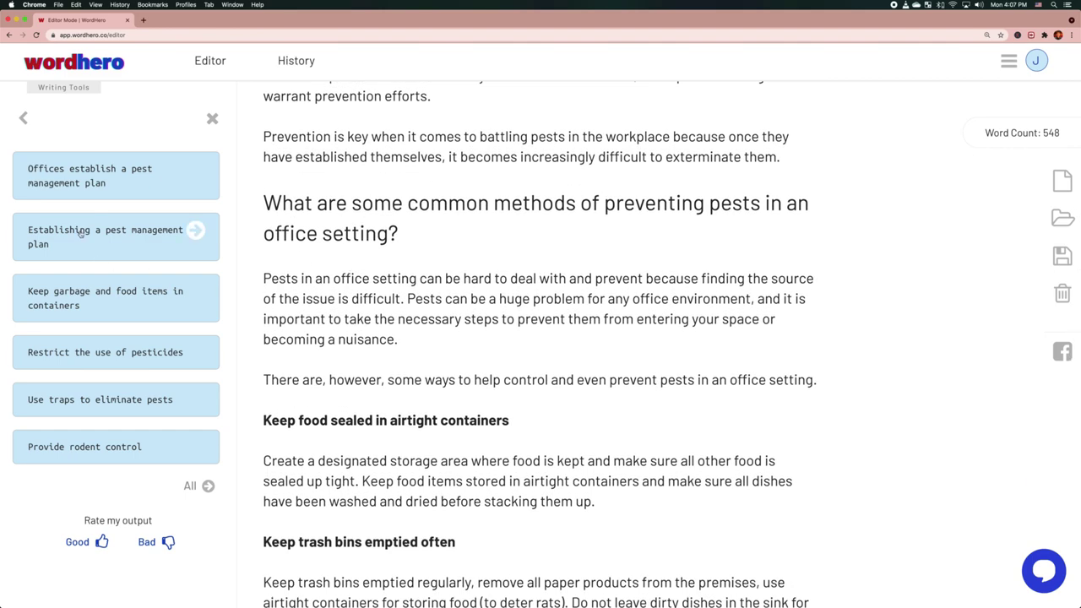
pyautogui.click(119, 241)
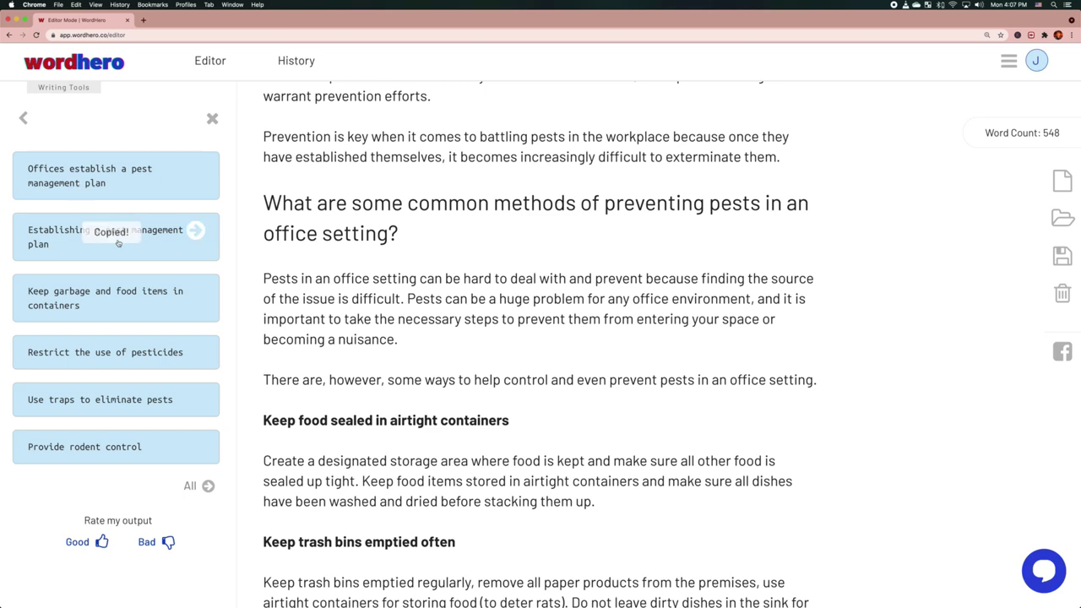
pyautogui.scroll(-10, 456, 379)
pyautogui.click(470, 400)
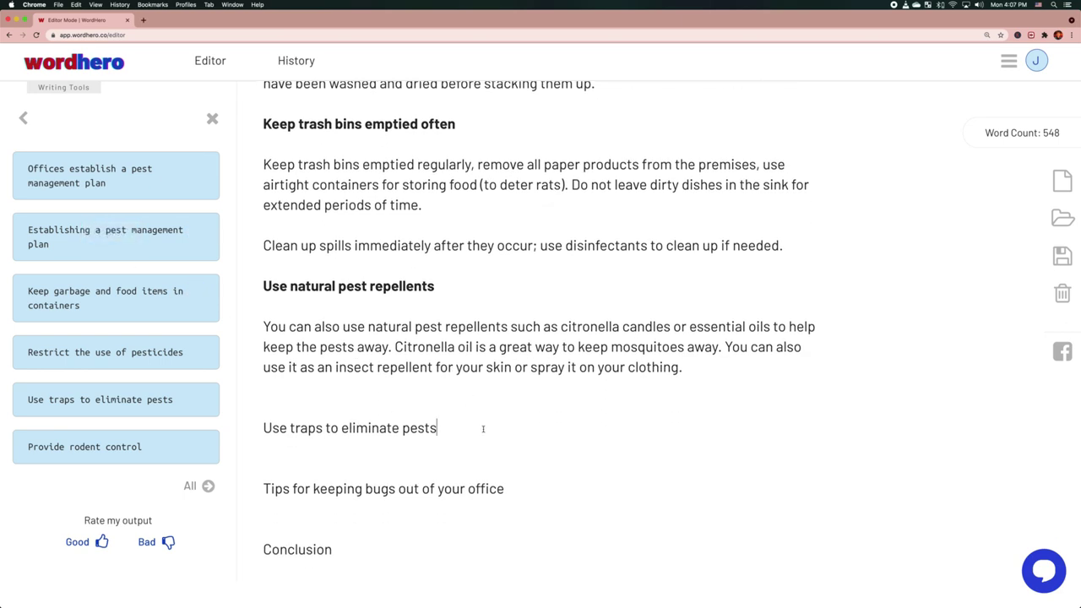
pyautogui.press('Return')
pyautogui.write('Establishing a pest management plan')
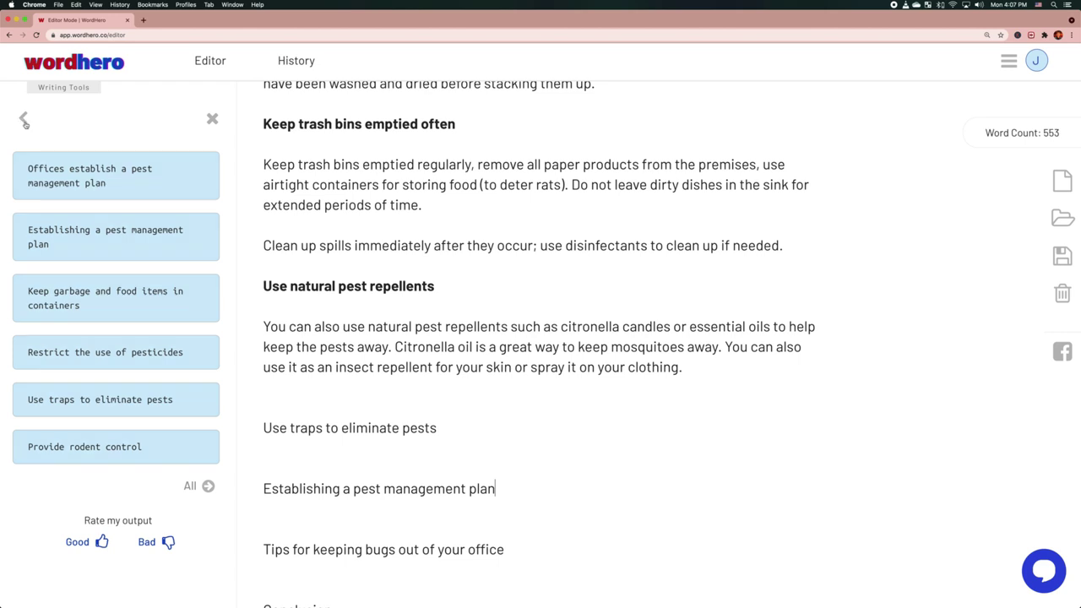
# Change the Listicles description to "how to prevent pests in the office" and generate new ideas
pyautogui.click(24, 122)
pyautogui.doubleClick(41, 238)
pyautogui.press('BackSpace')
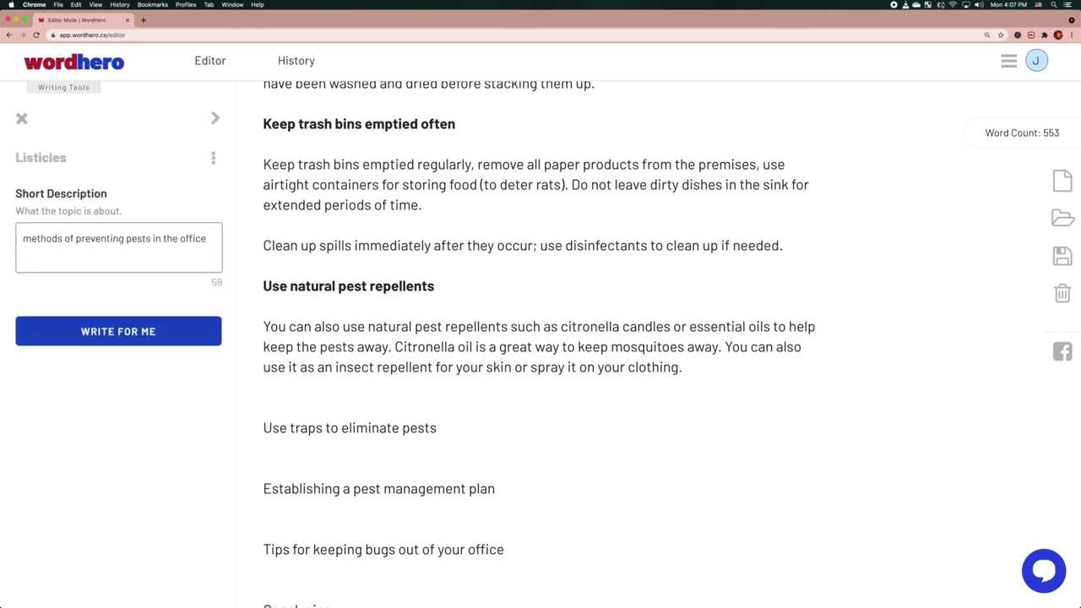
pyautogui.press('super+a')
pyautogui.write('how to prevent poes')
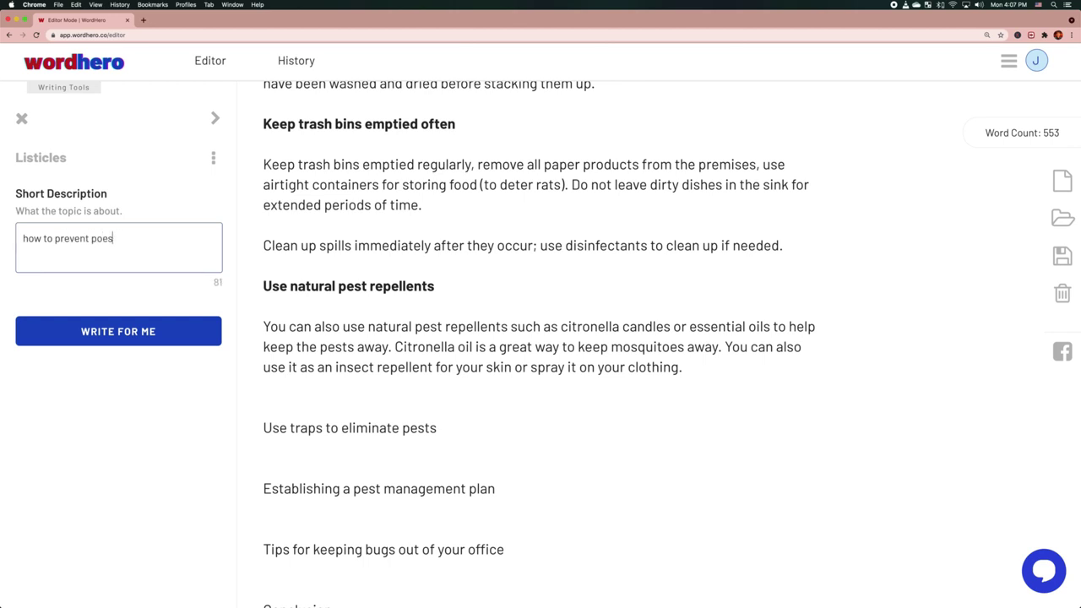
pyautogui.press('BackSpace')
pyautogui.press('BackSpace')
pyautogui.press('BackSpace')
pyautogui.write('ests in the office')
pyautogui.click(126, 320)
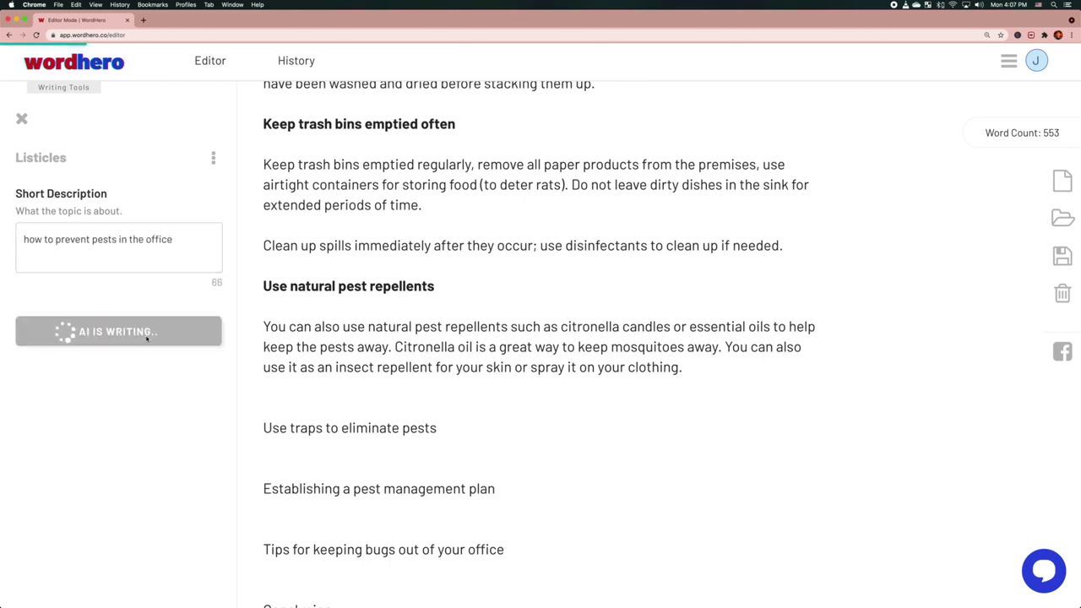
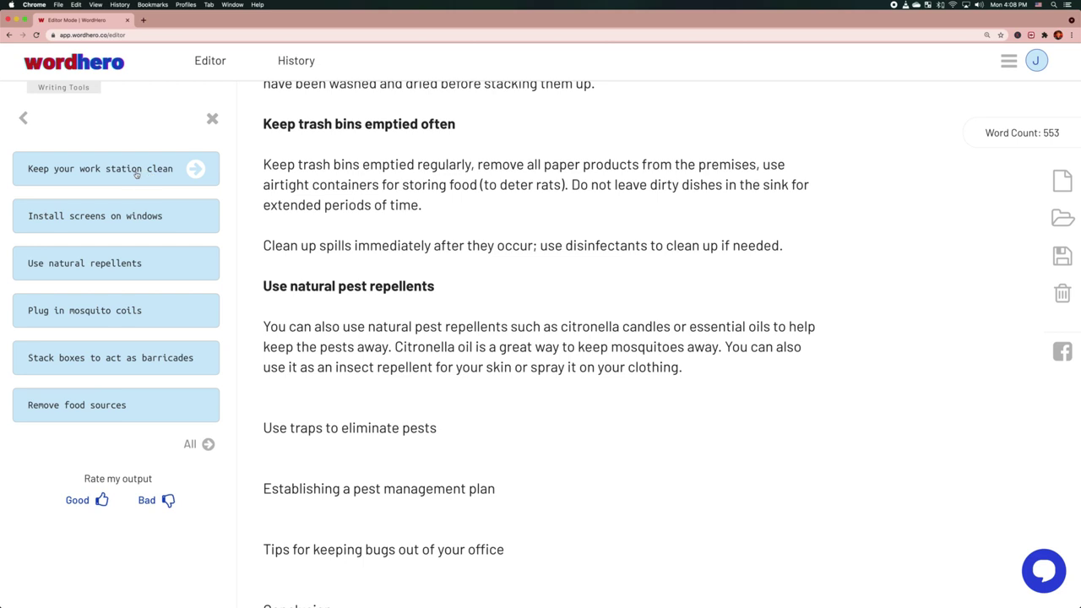
# Insert the suggestion "Install screens on windows" below the natural pest repellents paragraph
pyautogui.click(125, 213)
pyautogui.press('Return')
pyautogui.press('super+v')
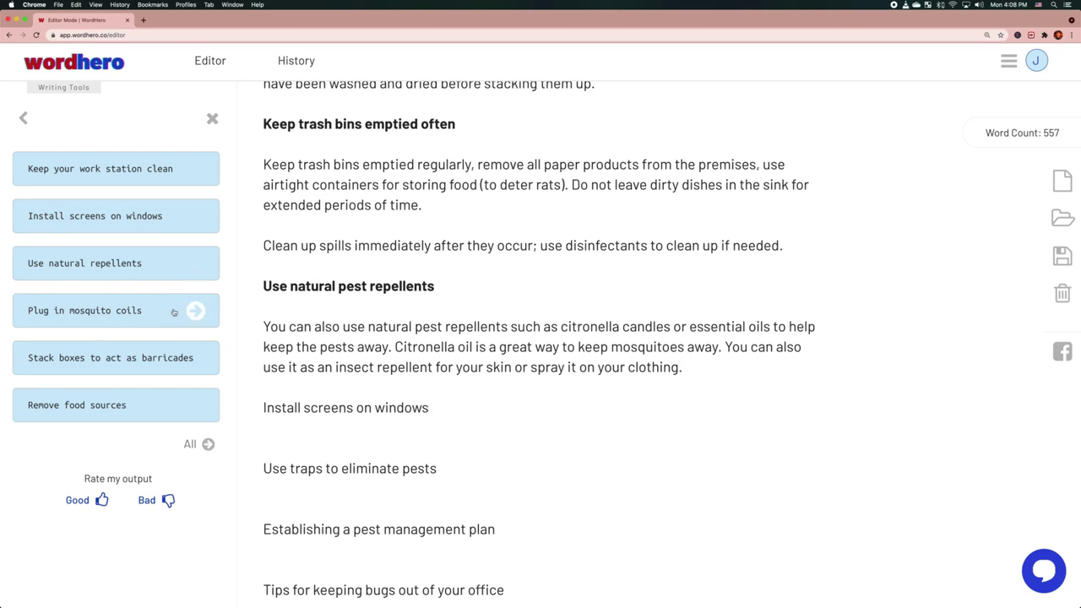
# Replace the "Install screens on windows" line with the suggestion "Keep your work station clean", followed by a blank line
pyautogui.scroll(3, 272, 331)
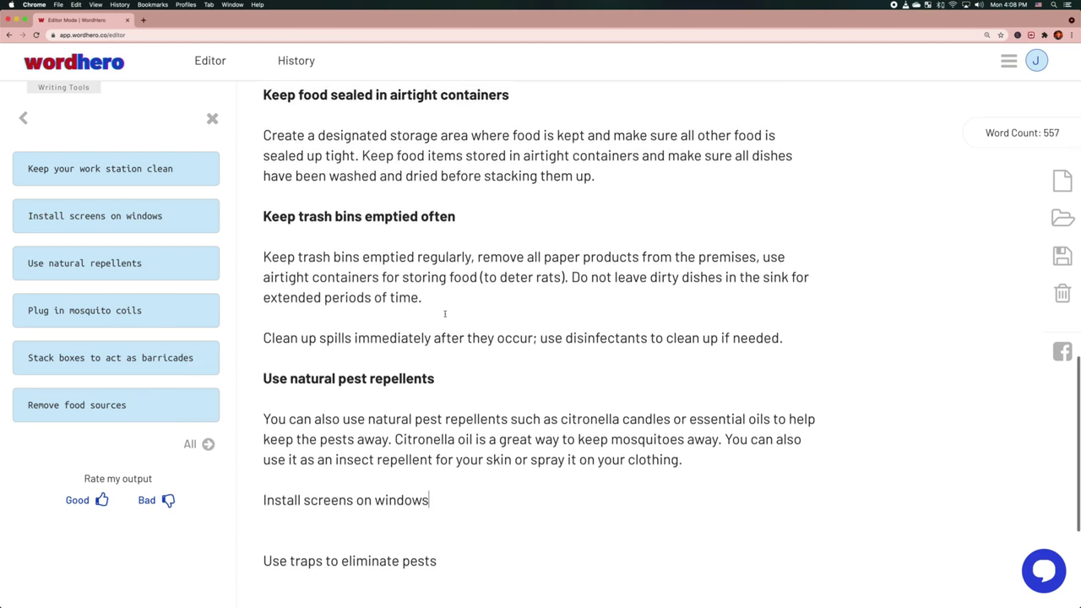
pyautogui.scroll(-1, 254, 312)
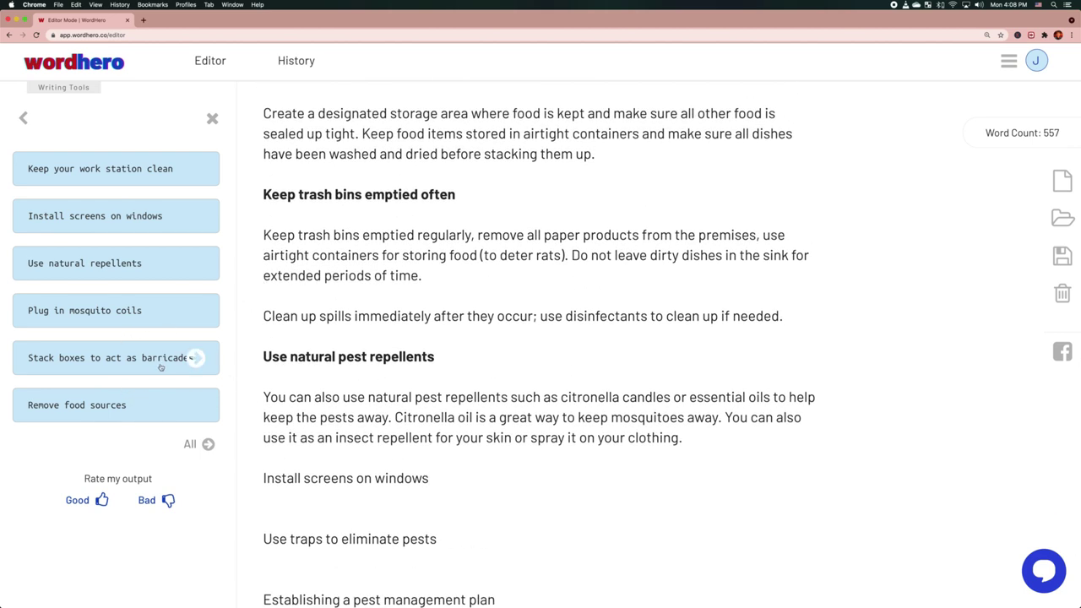
pyautogui.click(113, 176)
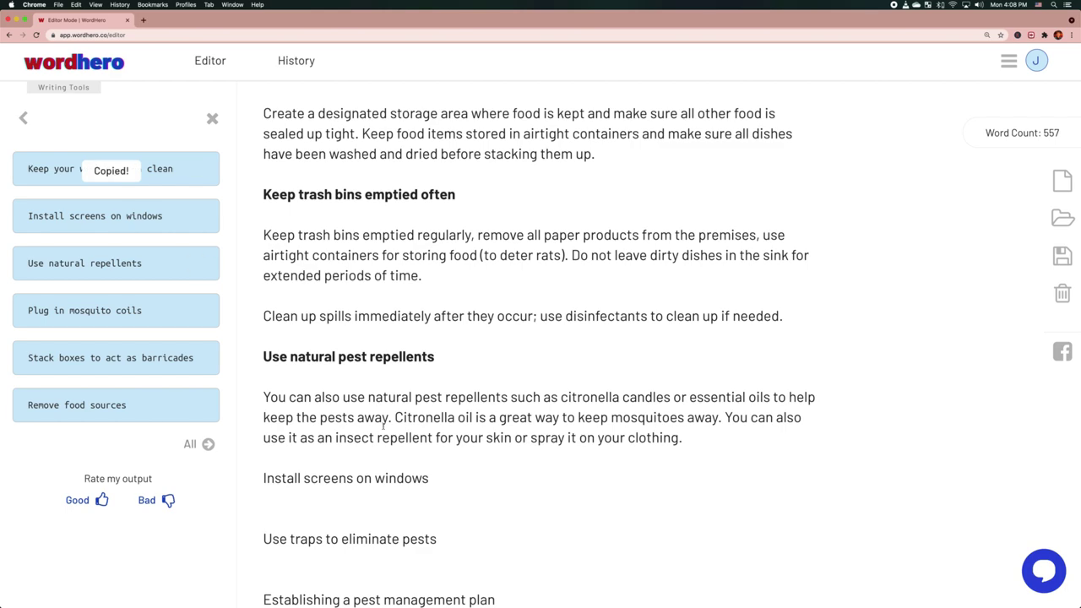
pyautogui.scroll(-2, 320, 478)
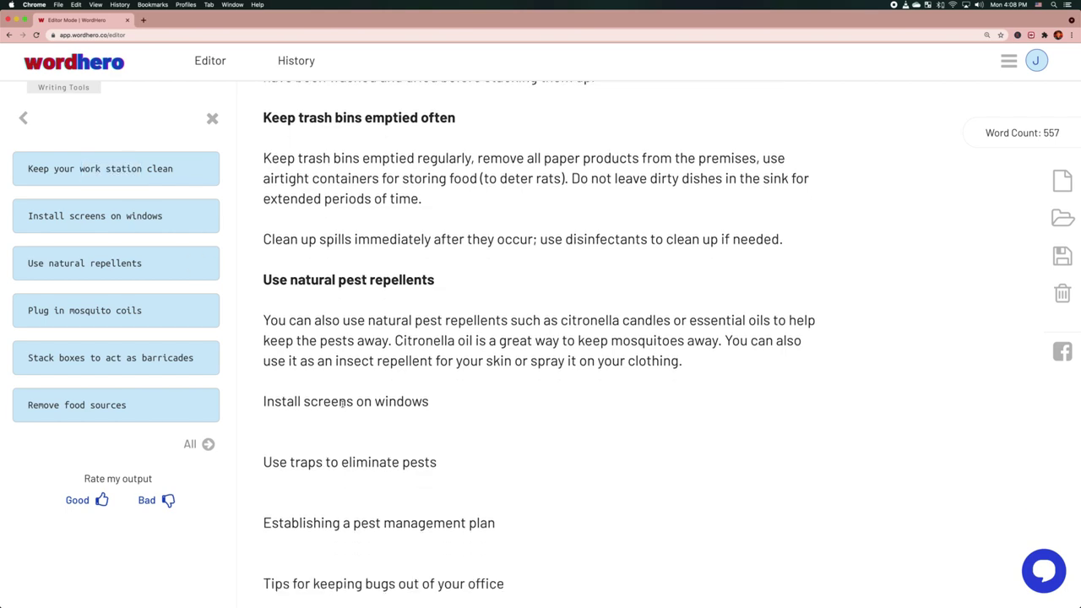
pyautogui.tripleClick(342, 403)
pyautogui.hotkey('ctrl', 'v')
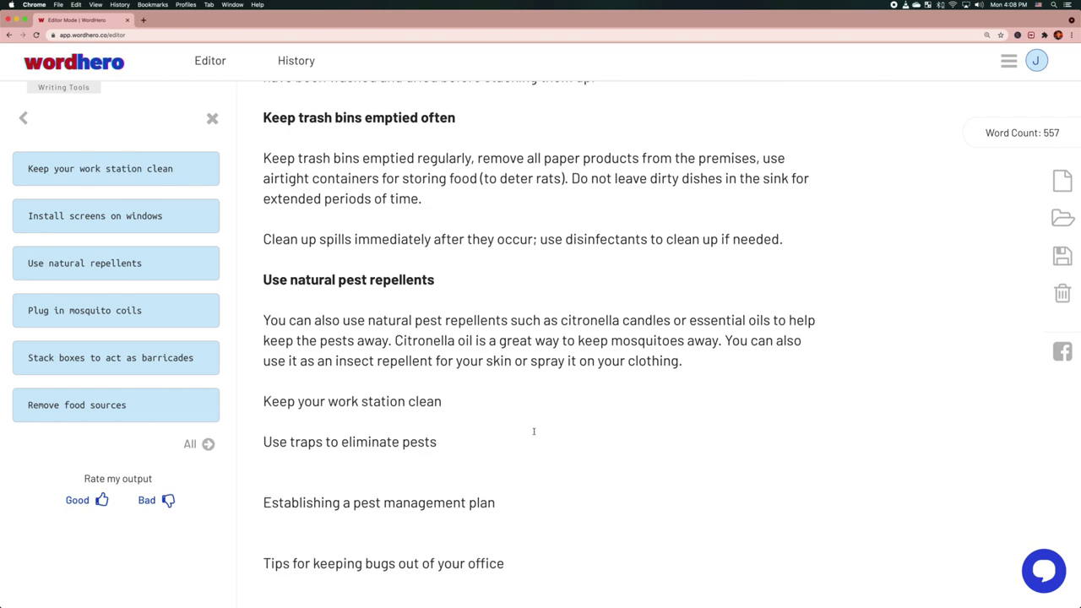
pyautogui.press('Return')
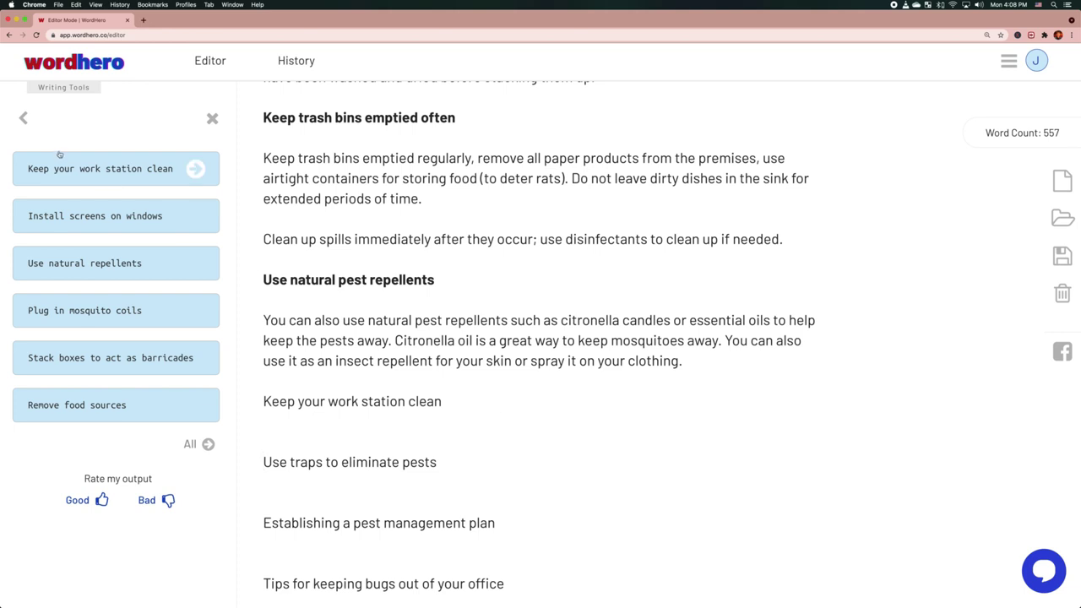
# Generate another batch of listicle ideas and add "Limit food and drinks at your desk" below "Keep your work station clean"
pyautogui.click(23, 118)
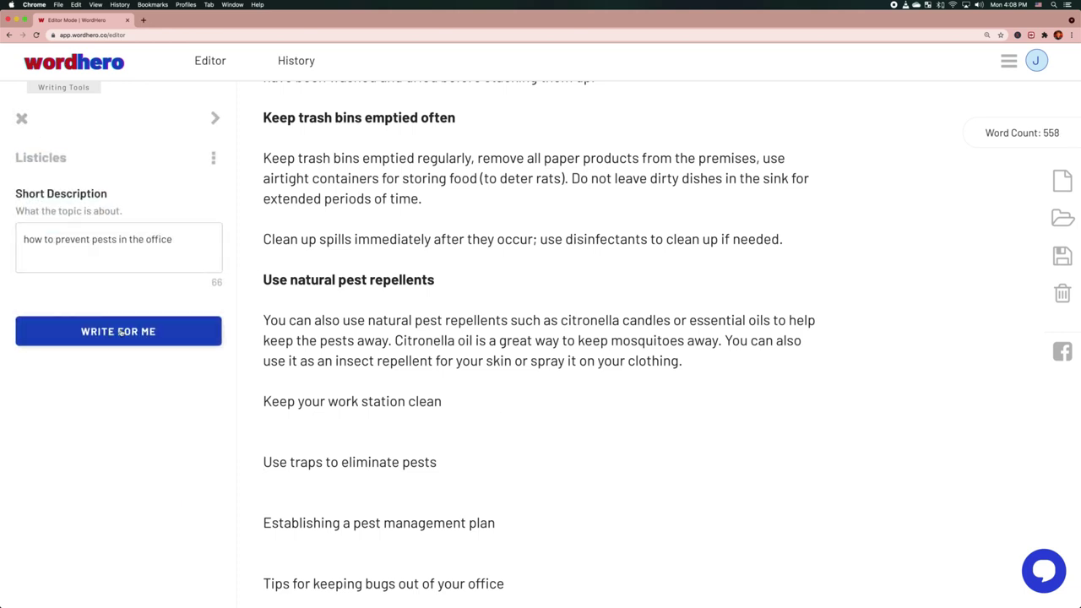
pyautogui.click(121, 331)
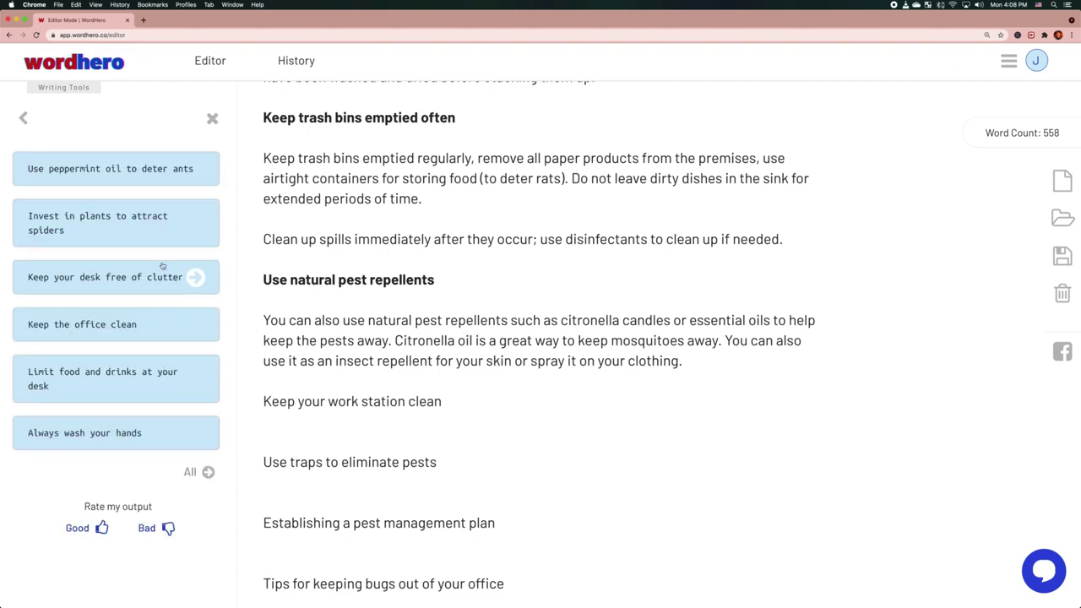
pyautogui.scroll(-2, 198, 212)
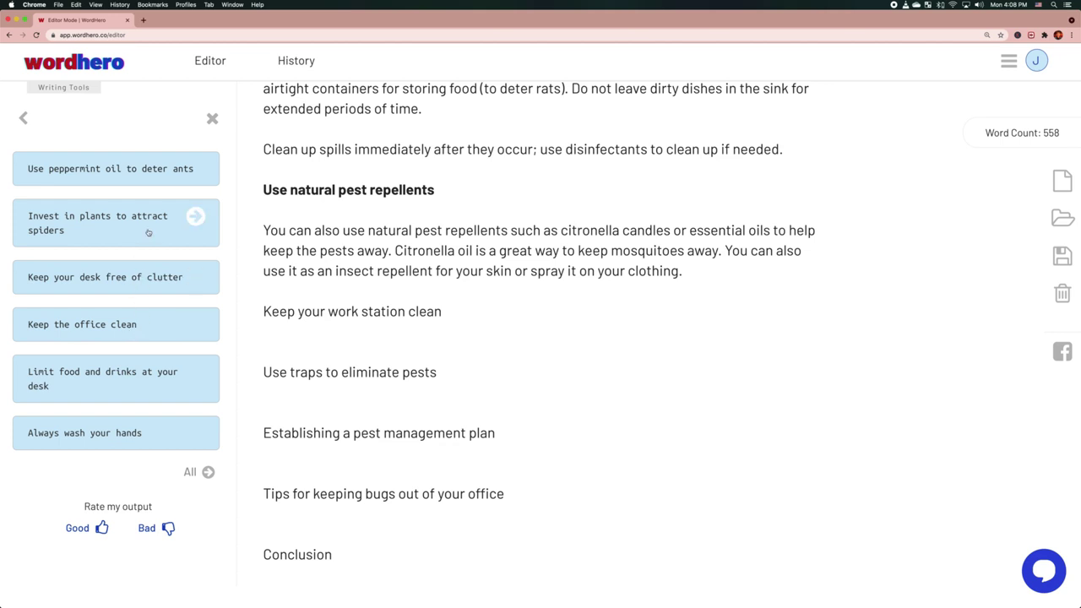
pyautogui.scroll(-1, 150, 253)
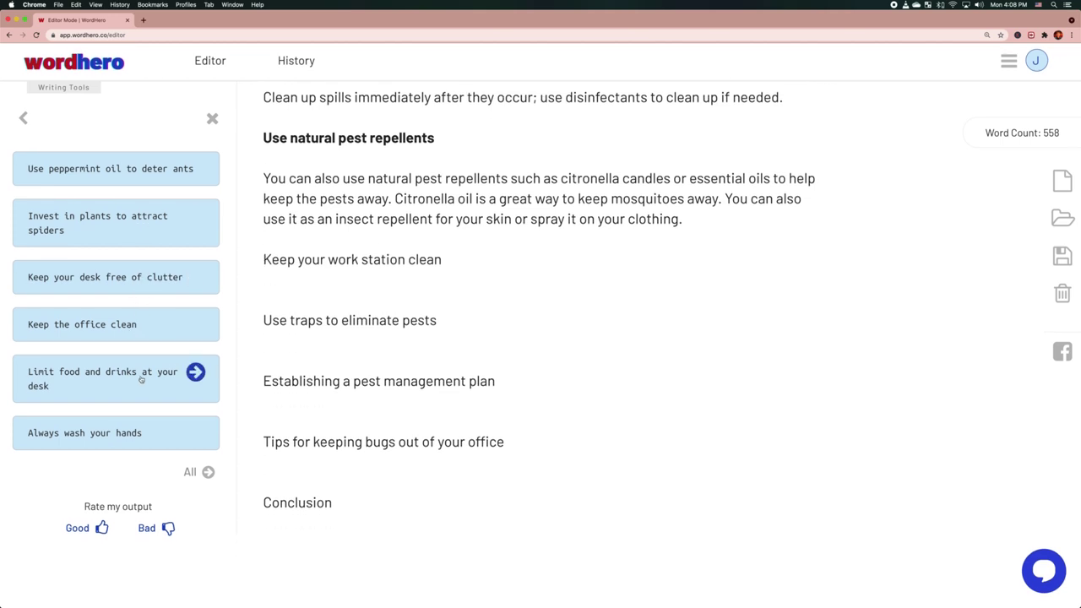
pyautogui.click(97, 377)
pyautogui.click(434, 260)
pyautogui.press('Return')
pyautogui.press('super+v')
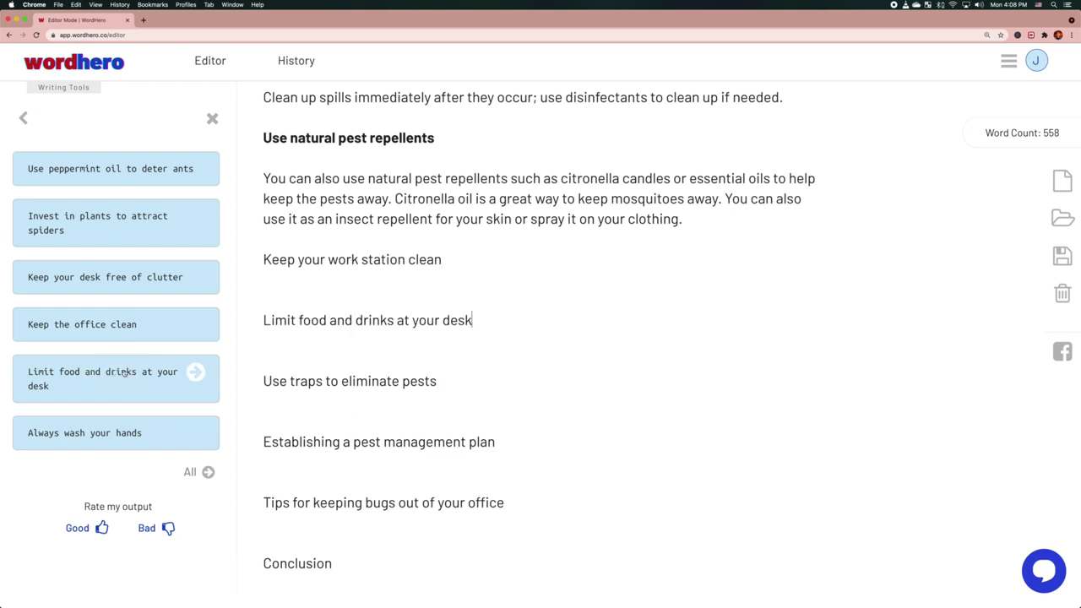
# Generate a further batch of listicle ideas for the same description and compare them with the article's existing prevention tips
pyautogui.click(24, 118)
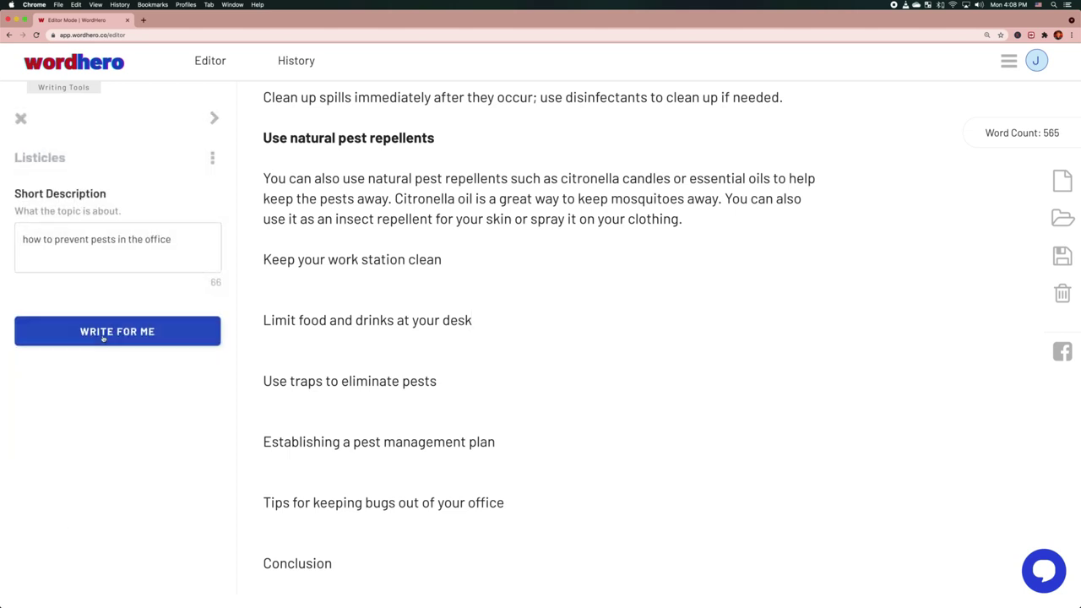
pyautogui.click(103, 331)
pyautogui.scroll(1, 443, 374)
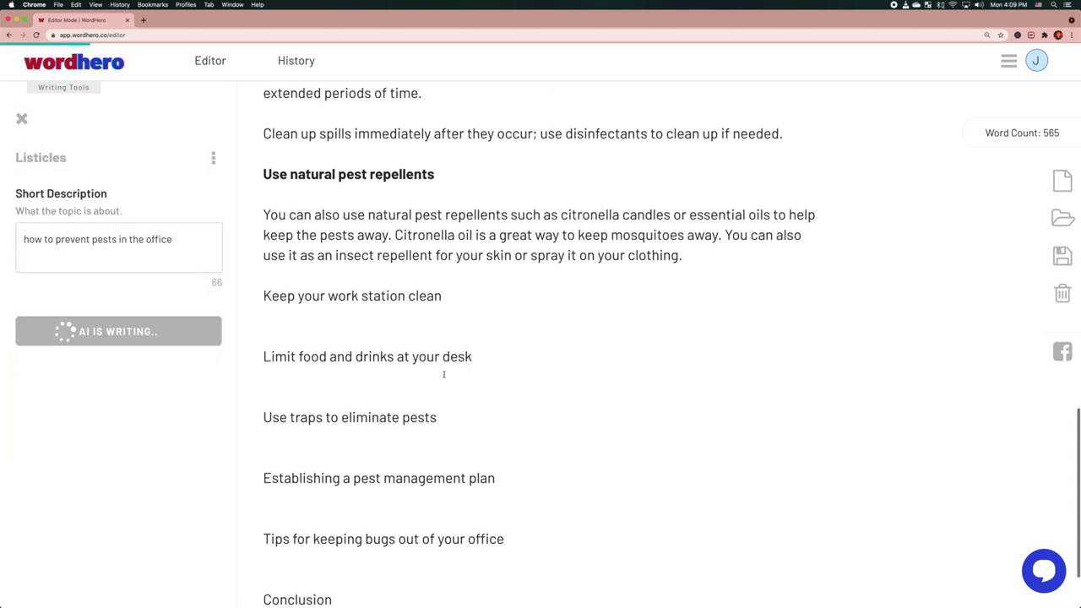
pyautogui.scroll(5, 443, 374)
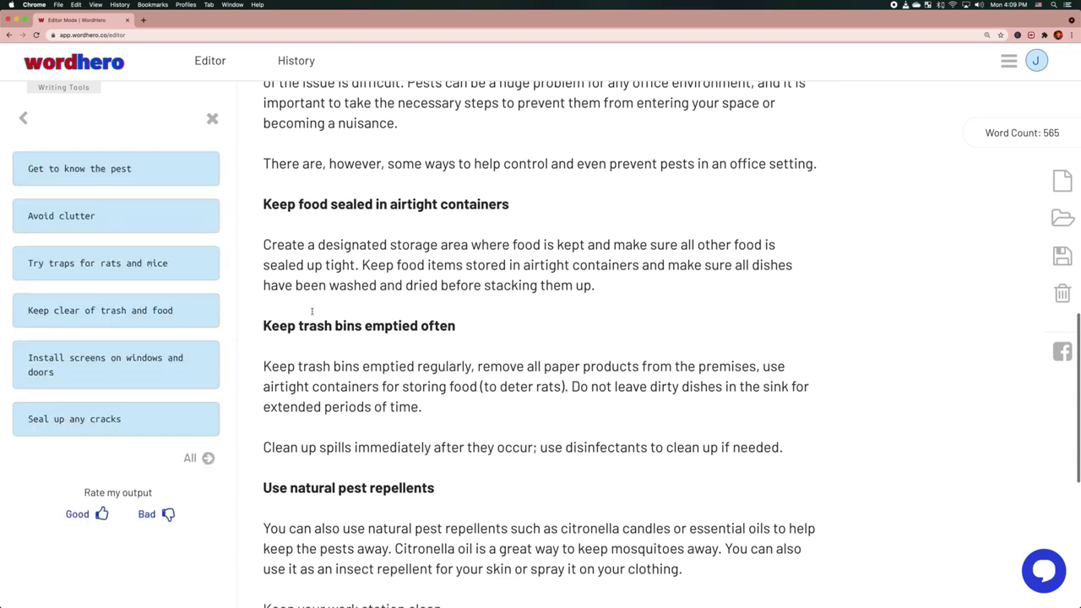
pyautogui.scroll(-5, 335, 342)
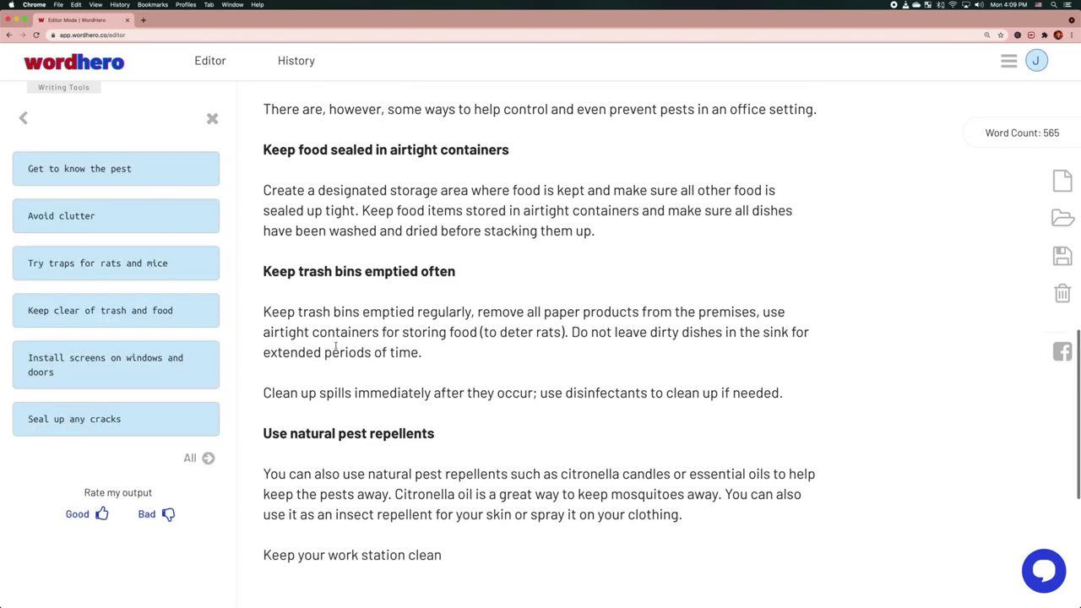
pyautogui.scroll(-2, 336, 345)
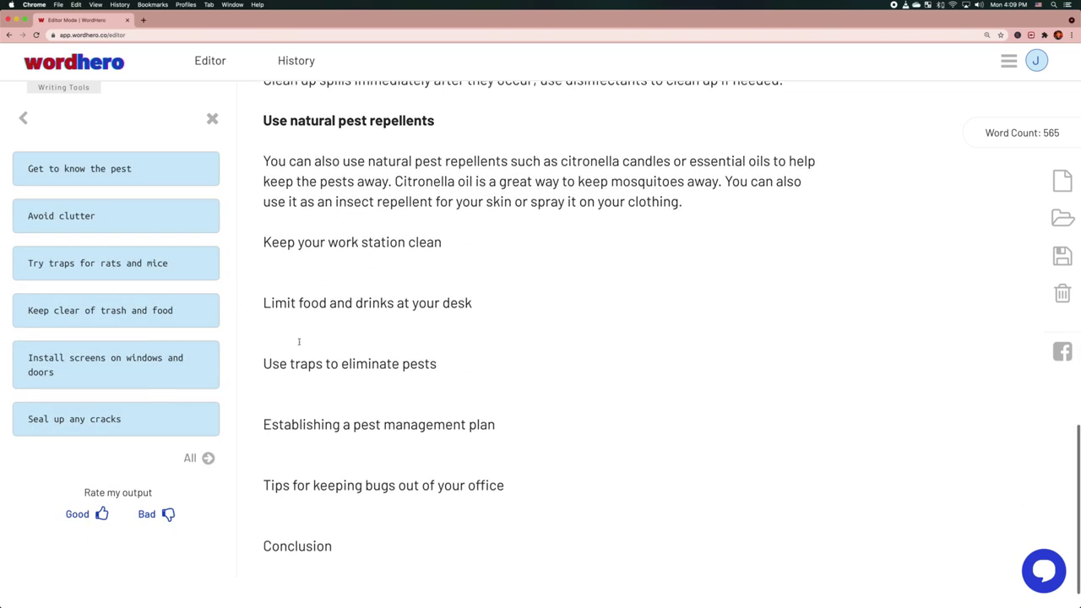
pyautogui.scroll(4, 296, 341)
pyautogui.scroll(3, 296, 341)
pyautogui.scroll(-5, 296, 341)
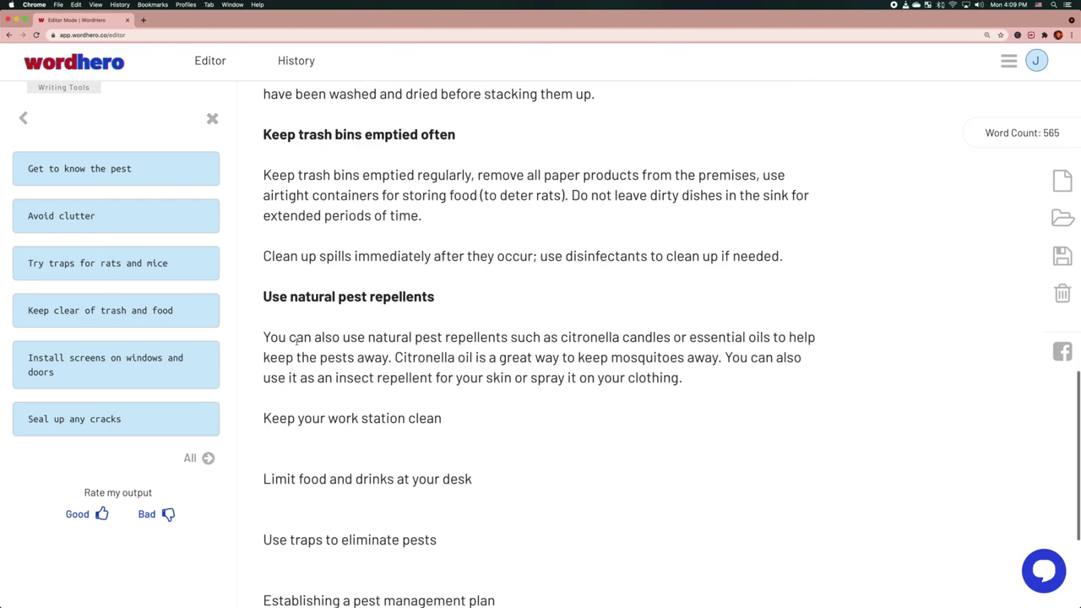
# Add the suggestion "Seal up any cracks" directly below "Use traps to eliminate pests" in the article
pyautogui.click(206, 430)
pyautogui.scroll(-3, 460, 335)
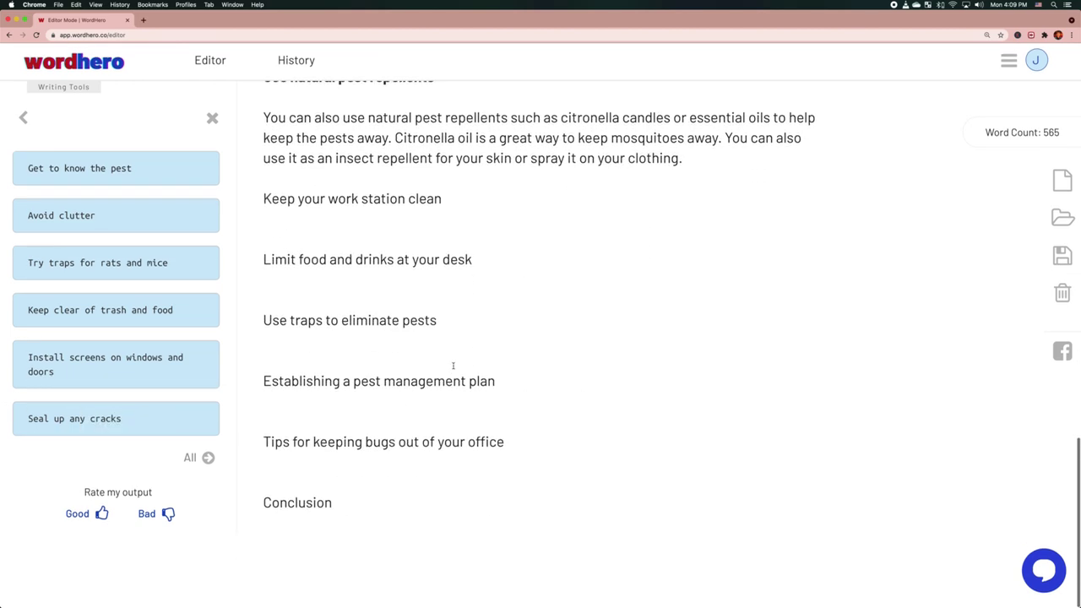
pyautogui.click(461, 322)
pyautogui.press('Return')
pyautogui.hotkey('ctrl', 'v')
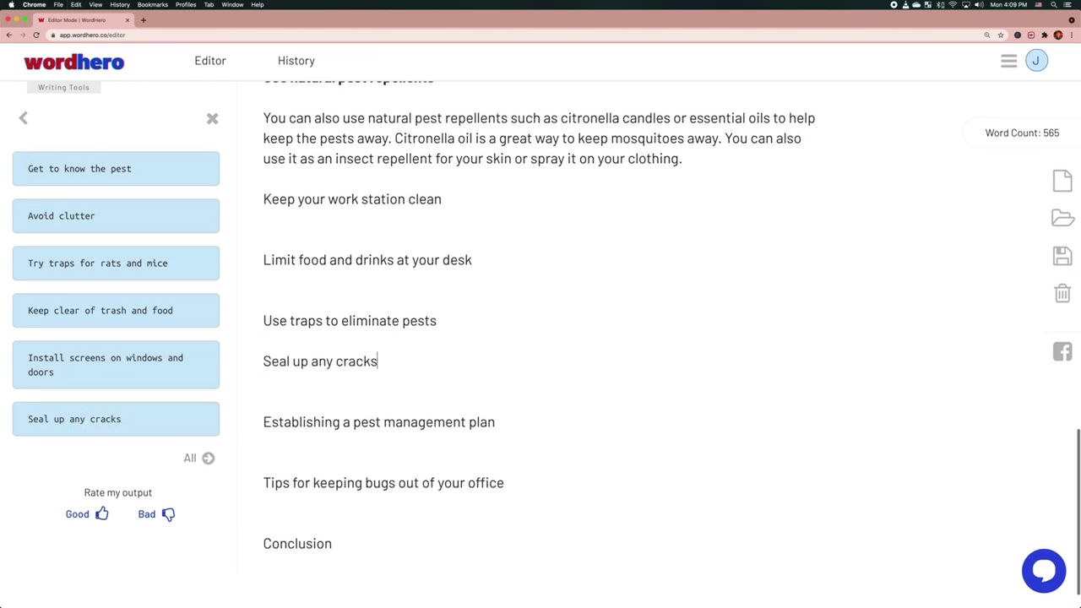
# Review the article's prevention tips, then switch from the Listicles tool to the Blog Intros tool
pyautogui.scroll(-1, 451, 388)
pyautogui.scroll(5, 393, 438)
pyautogui.scroll(5, 393, 438)
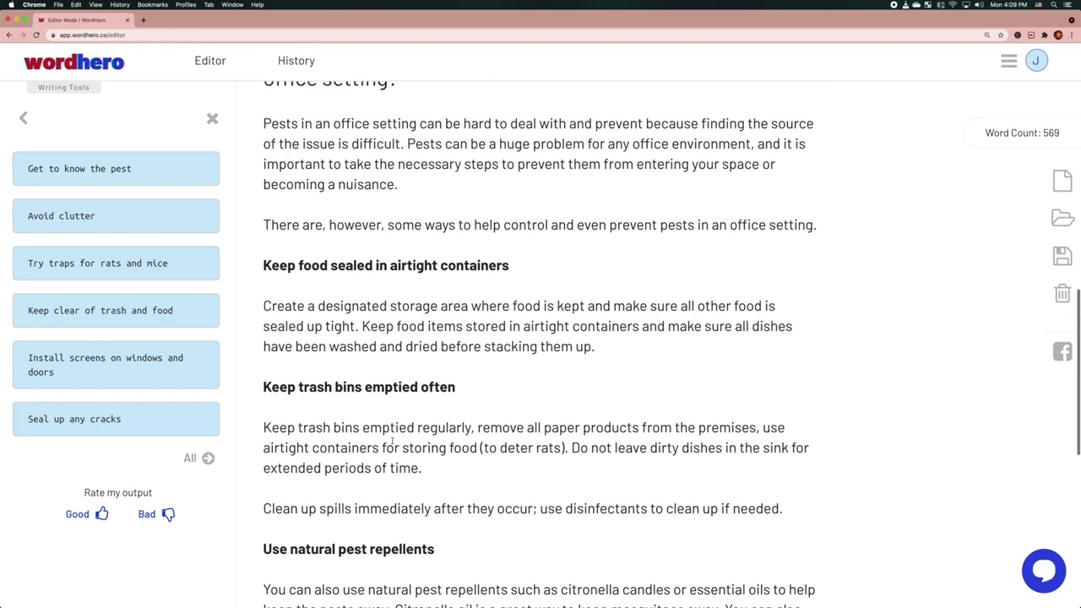
pyautogui.scroll(-2, 393, 441)
pyautogui.scroll(-7, 393, 443)
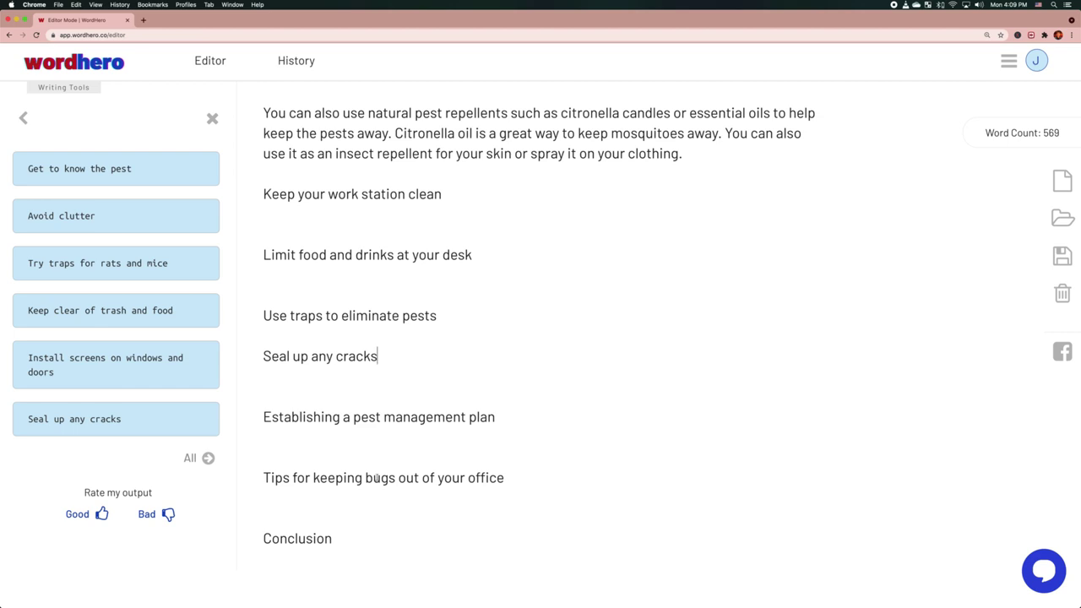
pyautogui.click(24, 119)
pyautogui.scroll(2, 385, 333)
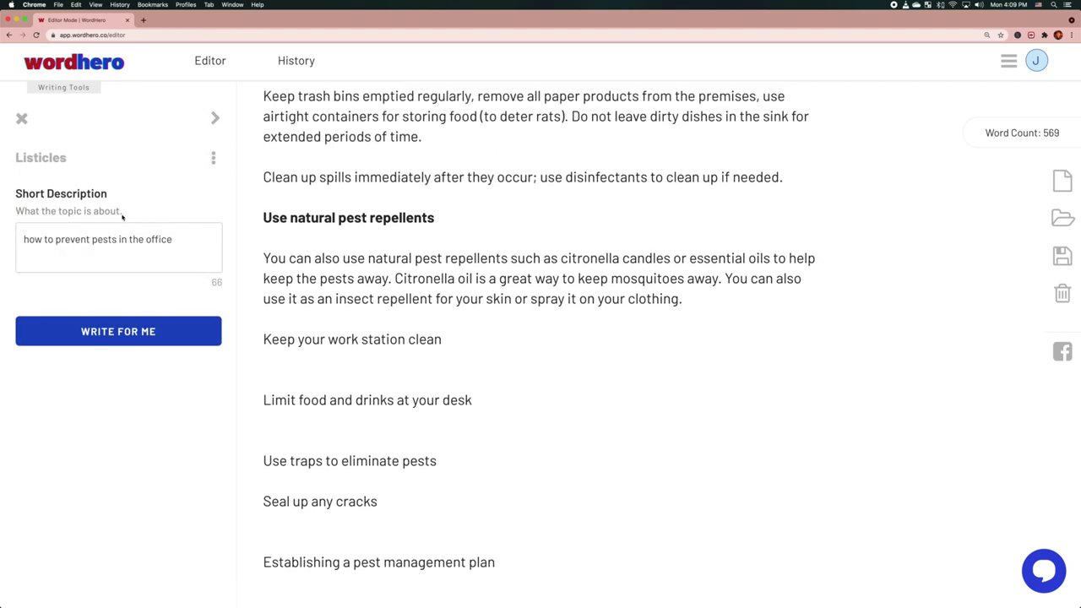
pyautogui.click(22, 118)
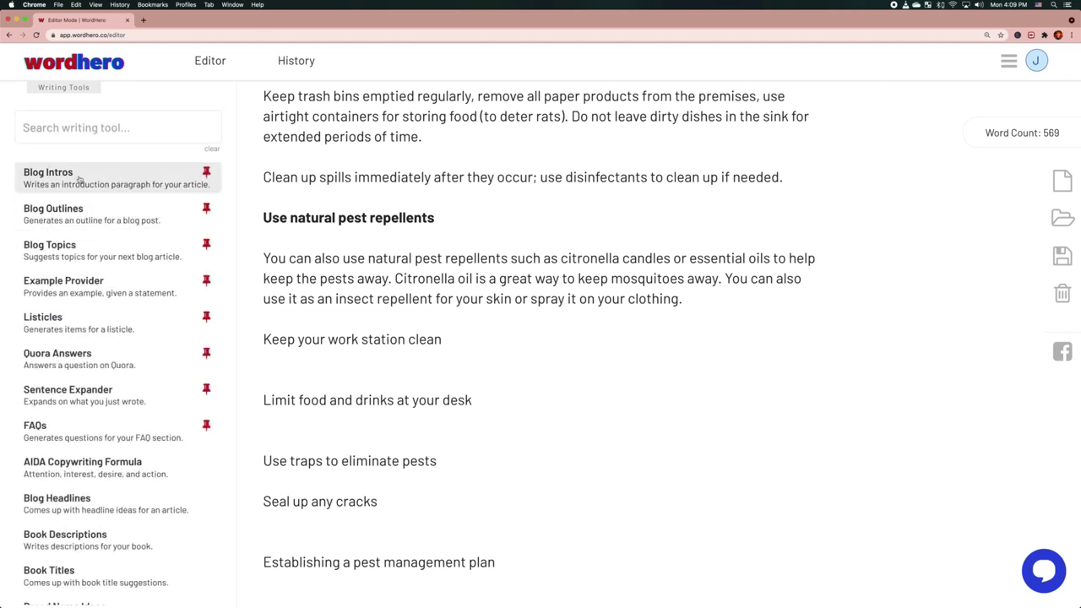
pyautogui.click(78, 179)
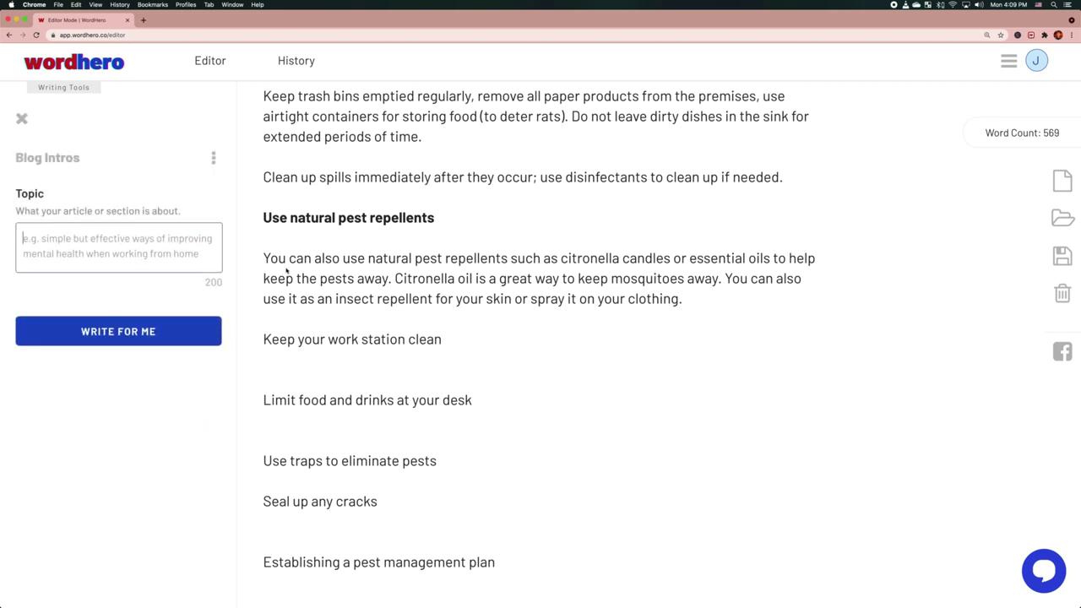
# Copy the heading "Keep your work station clean" and use it in the Blog Intros topic after the words "how to prevent pests"
pyautogui.tripleClick(380, 341)
pyautogui.click(91, 242)
pyautogui.tripleClick(376, 339)
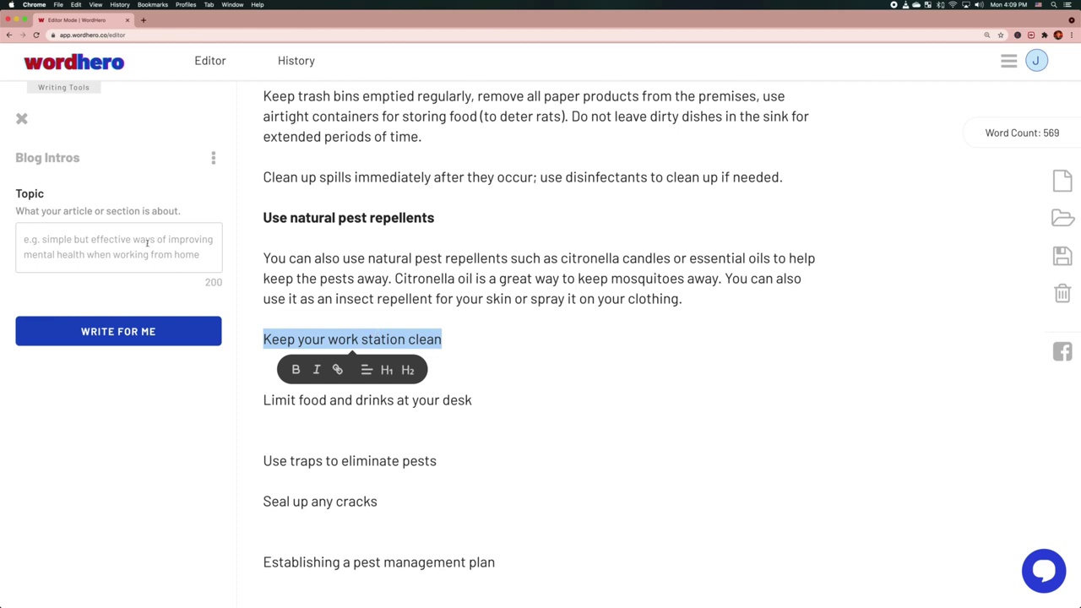
pyautogui.click(147, 243)
pyautogui.tripleClick(361, 339)
pyautogui.press('cmd+c')
pyautogui.click(82, 243)
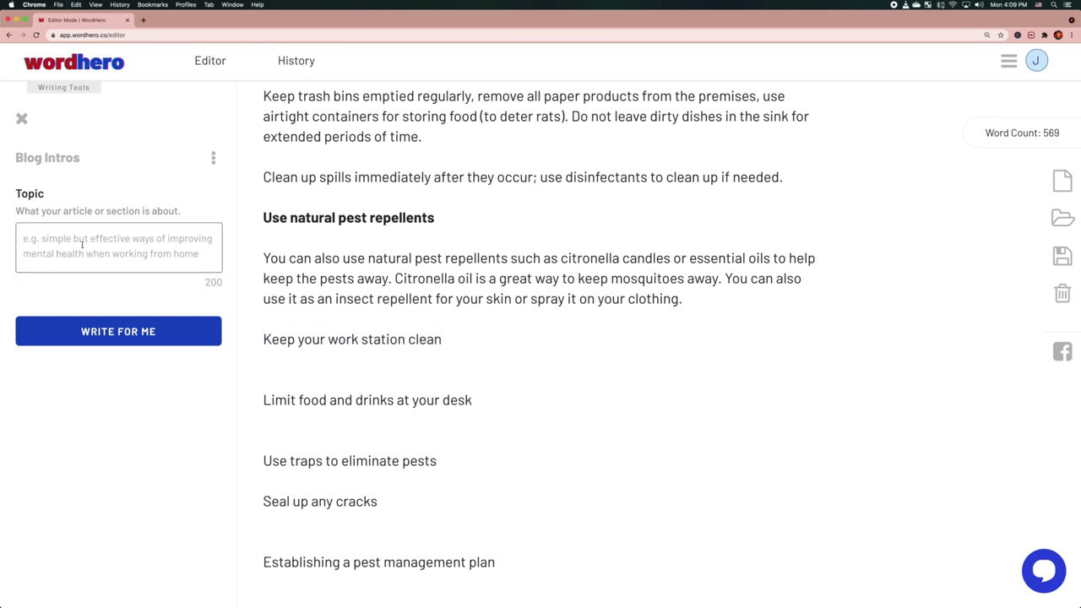
pyautogui.write('how to')
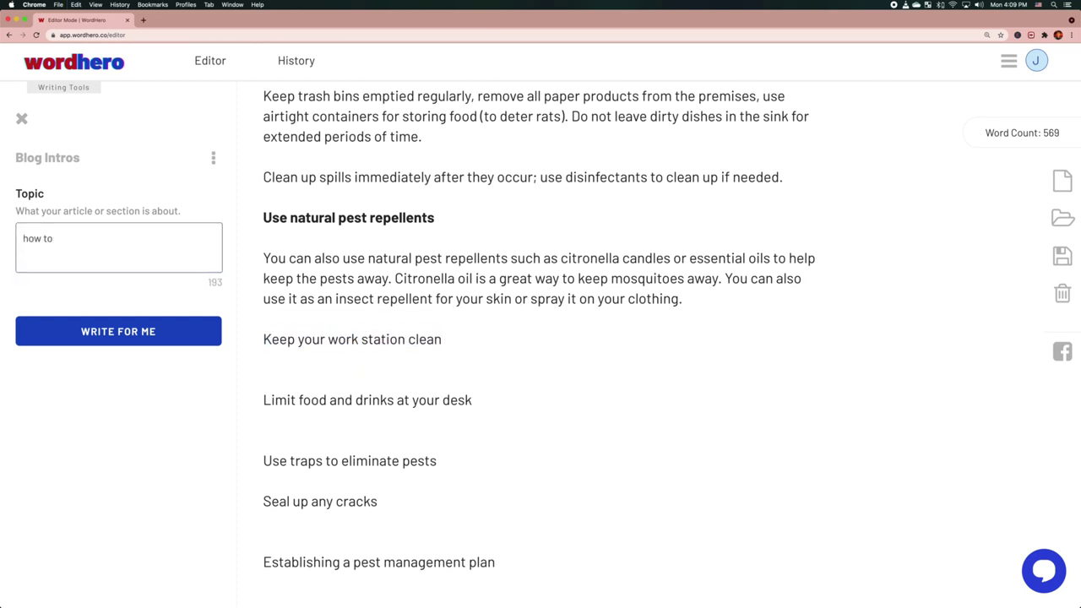
pyautogui.scroll(5, 410, 236)
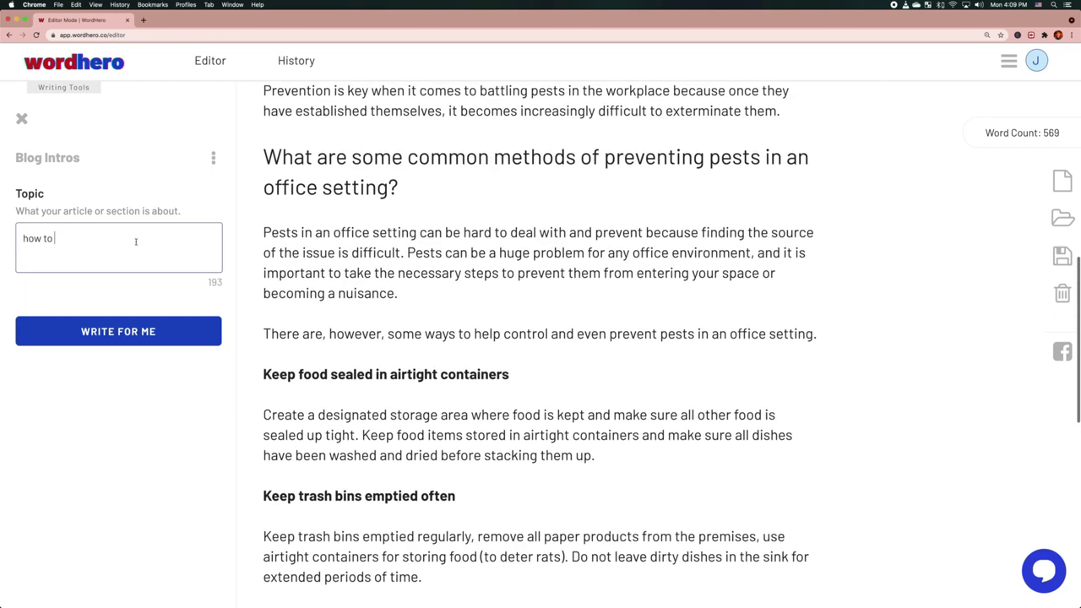
pyautogui.write('to preven t')
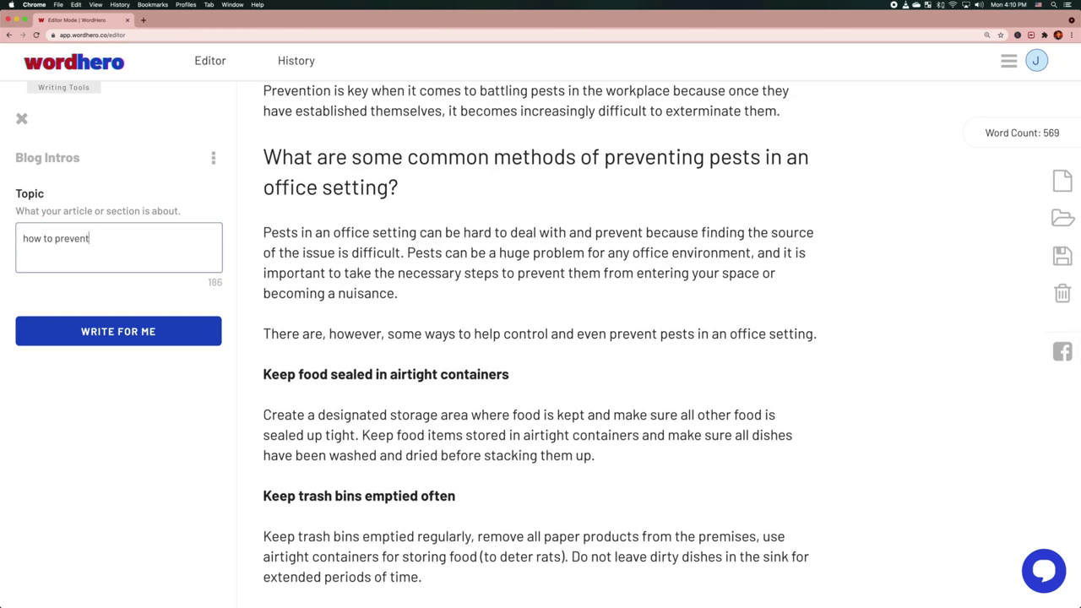
pyautogui.write(' pests')
pyautogui.press('cmd+v')
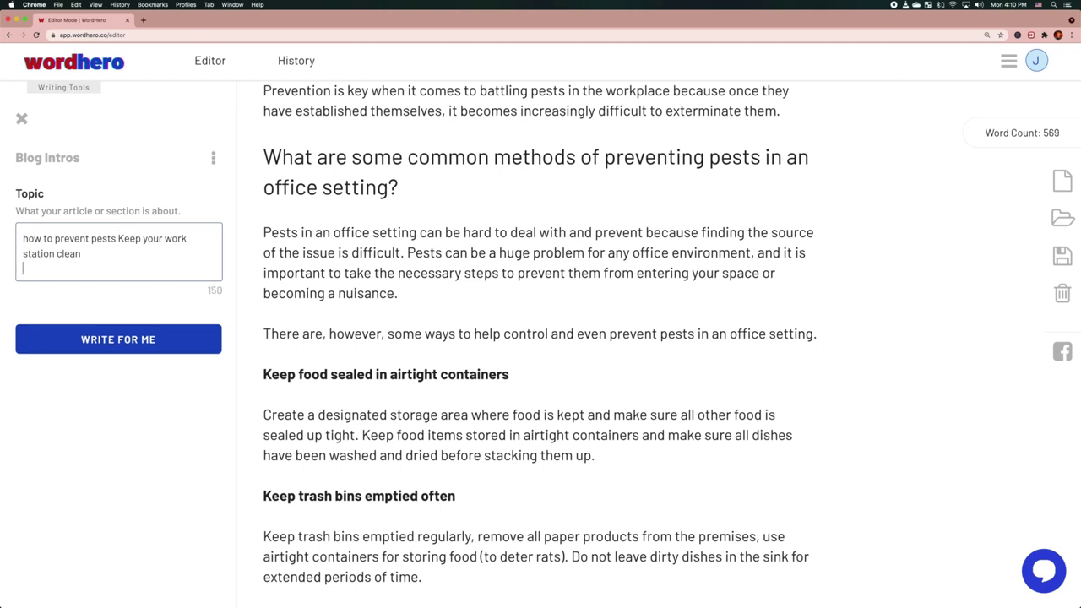
# Reword the topic to "how to prevent pests in the office by keeping your work station clean" and generate blog intros
pyautogui.press('BackSpace')
pyautogui.press('BackSpace')
pyautogui.write('in the offic')
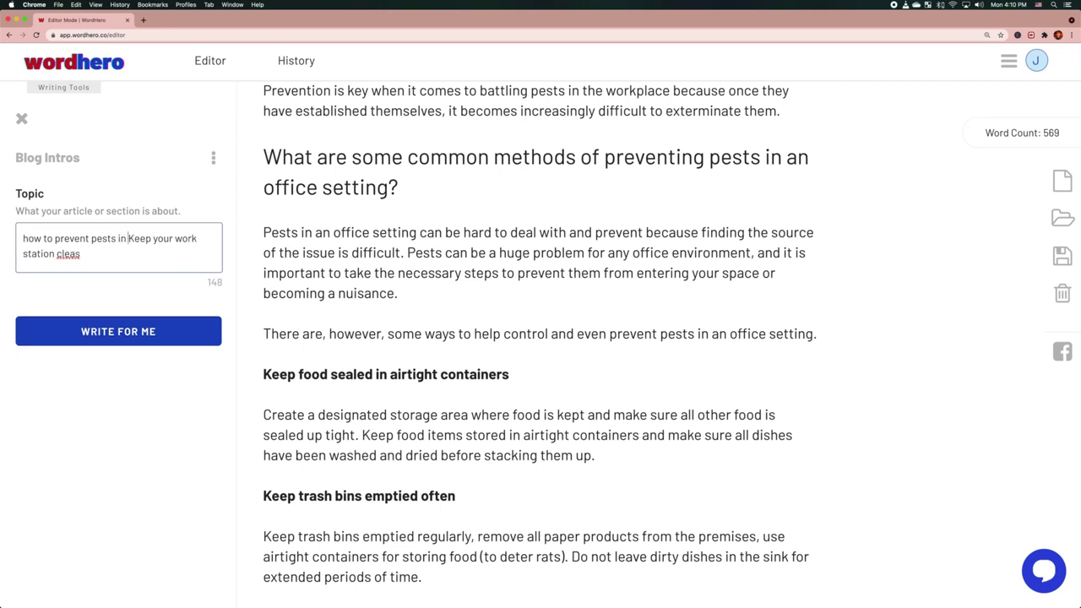
pyautogui.write('e by')
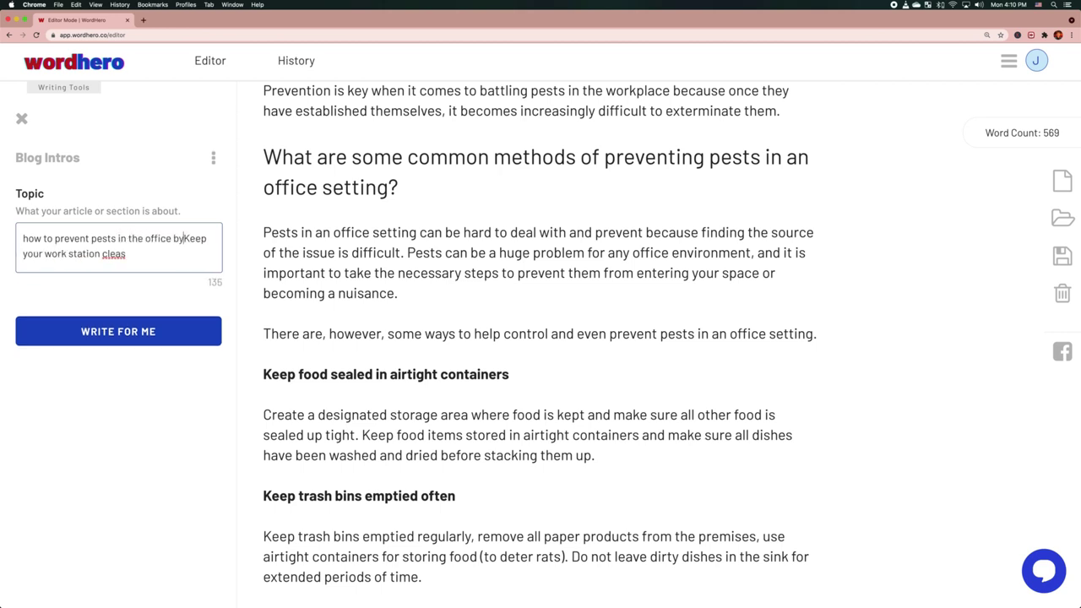
pyautogui.press('Delete')
pyautogui.press('Delete')
pyautogui.press('Delete')
pyautogui.press('Delete')
pyautogui.press('Delete')
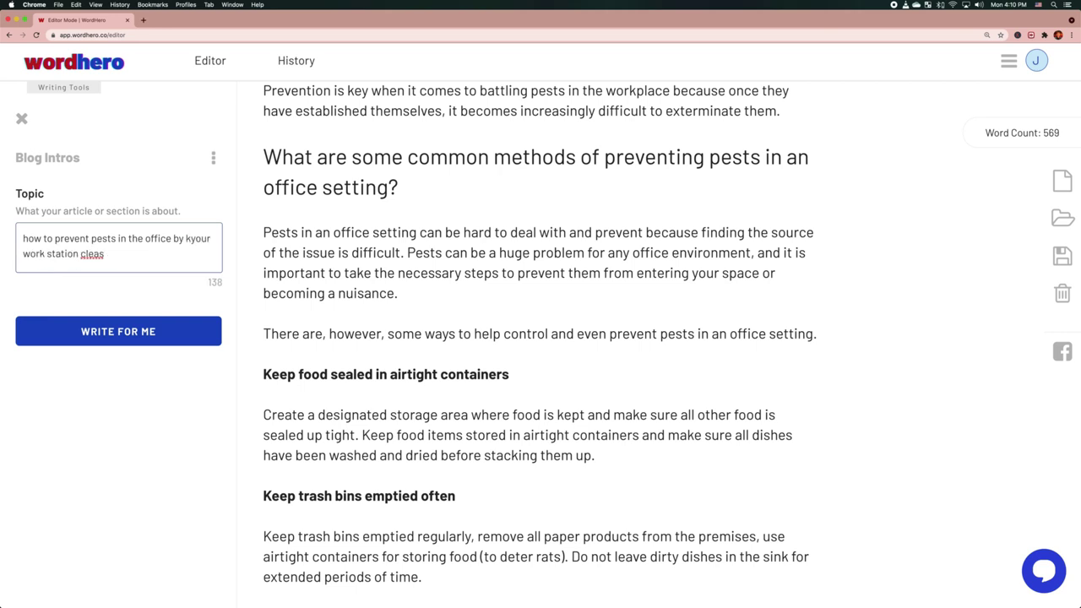
pyautogui.write('keeping')
pyautogui.press('BackSpace')
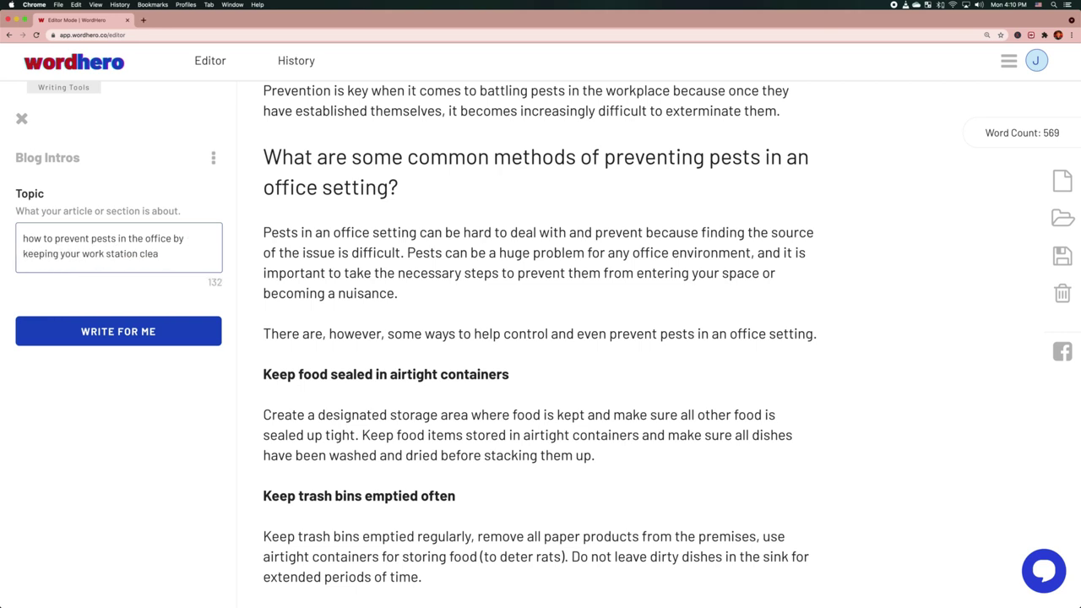
pyautogui.write('n')
pyautogui.press('super+a')
pyautogui.click(87, 331)
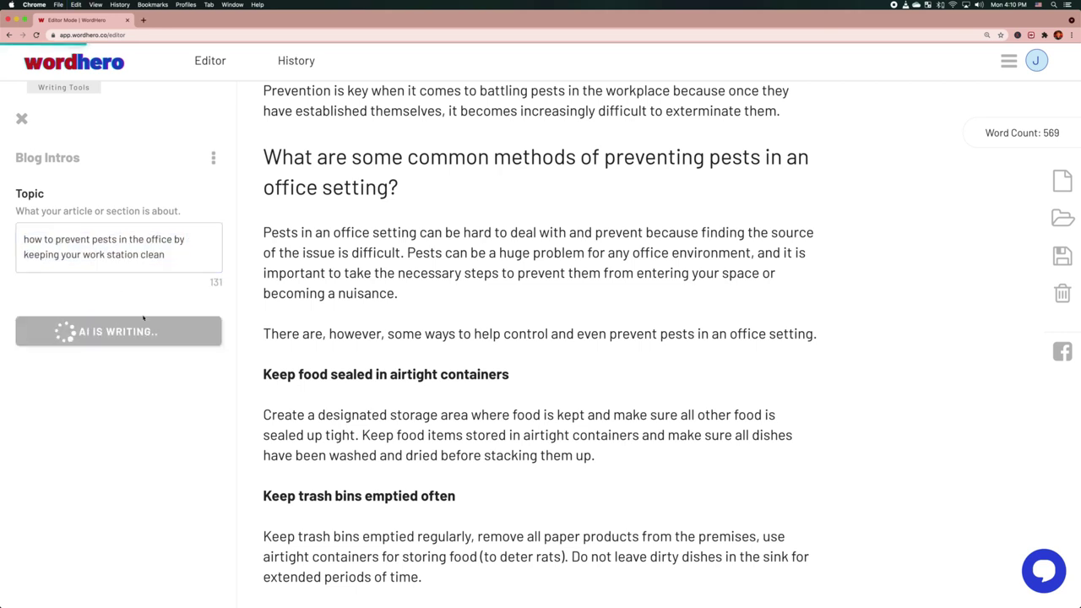
# Format the article's "Keep your work station clean" line as a bold subheading at normal text size
pyautogui.scroll(-5, 370, 275)
pyautogui.scroll(-2, 370, 275)
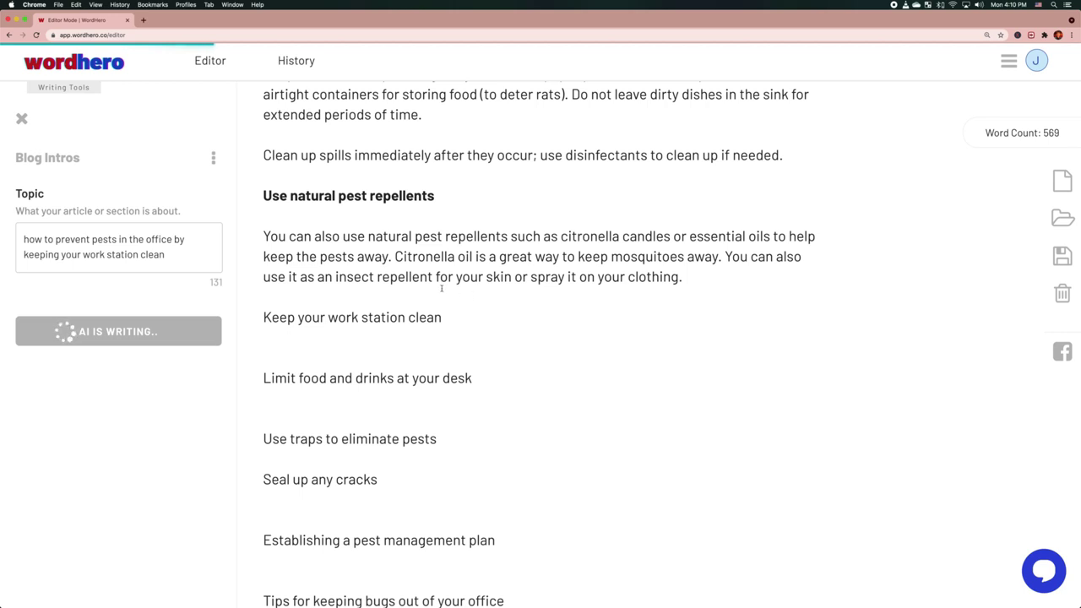
pyautogui.tripleClick(436, 318)
pyautogui.click(408, 347)
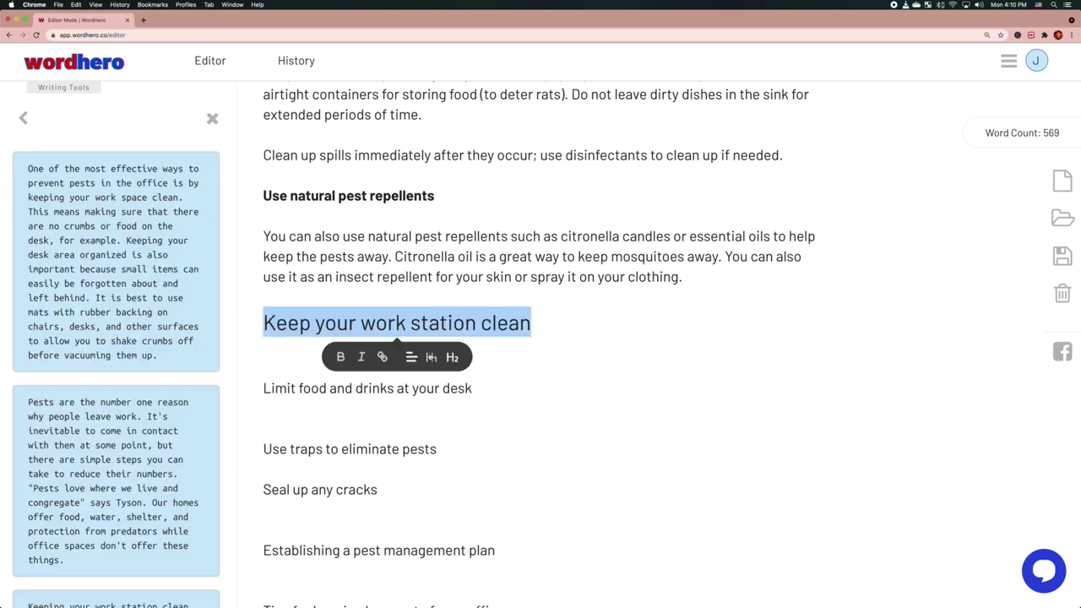
pyautogui.click(446, 358)
pyautogui.click(297, 346)
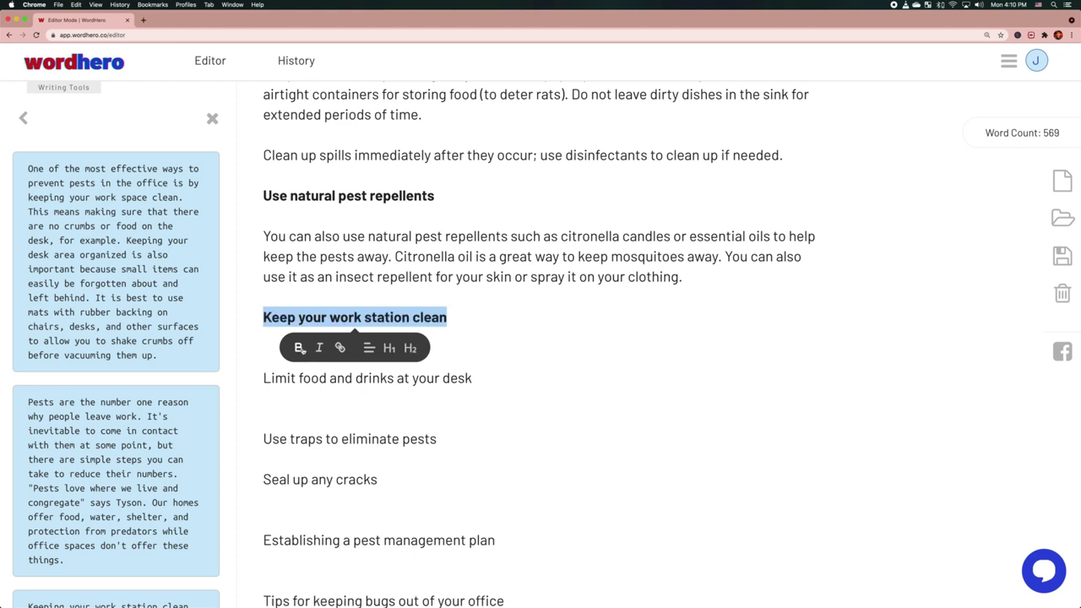
pyautogui.click(303, 351)
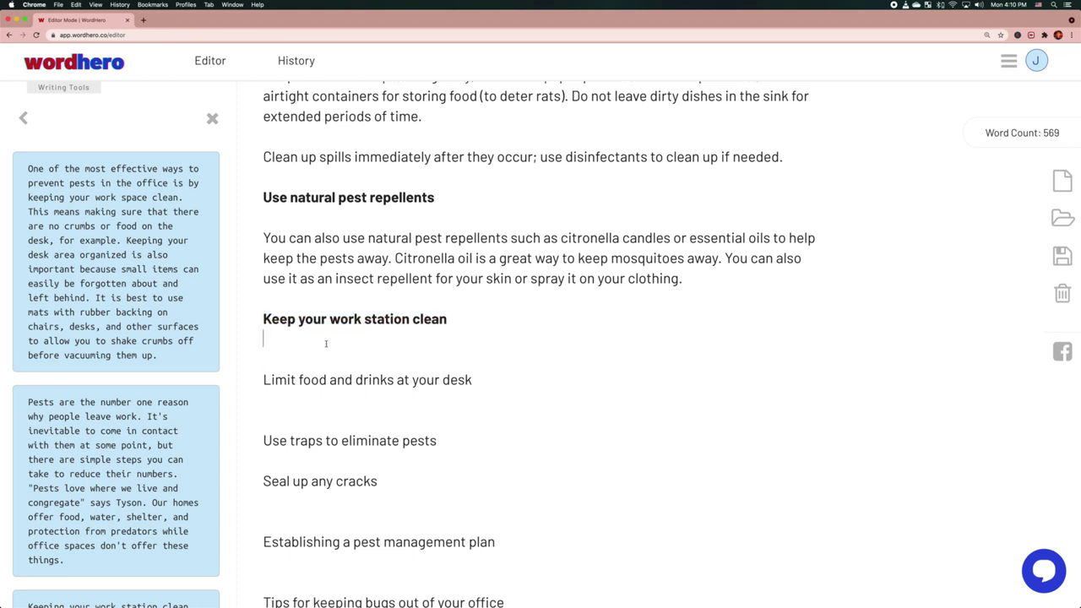
# Insert the first generated intro below "Keep your work station clean", separated from the subheading by a blank line
pyautogui.scroll(-1, 300, 339)
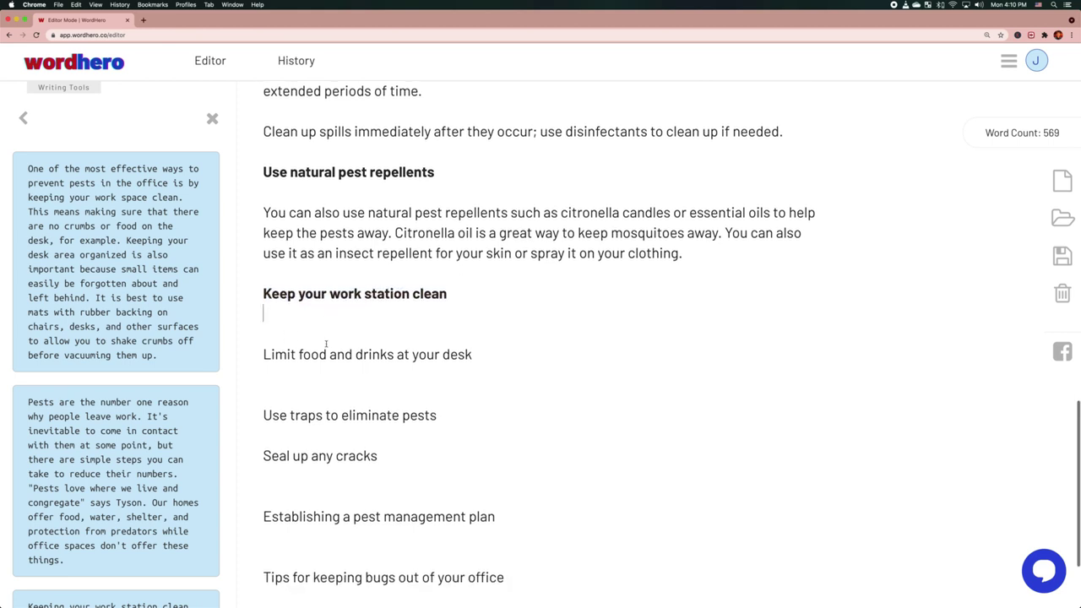
pyautogui.click(123, 231)
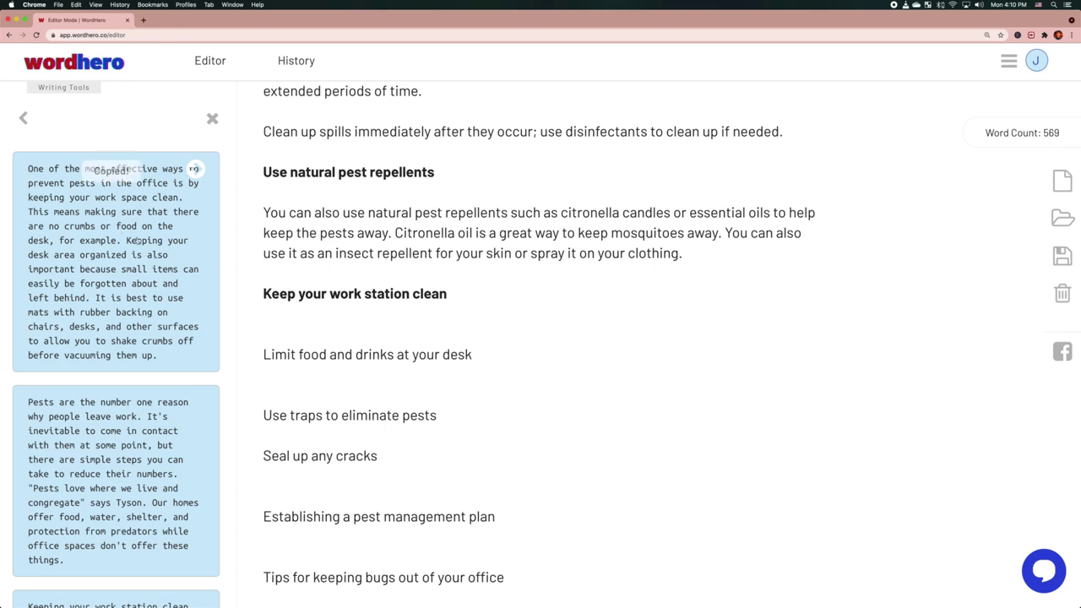
pyautogui.write('One of the most effective ways to prevent pests in the office is by keeping your work space clean. This means making sure that there are no crumbs or food on the desk, for example. Keeping your desk area organized is also important because small items can easily be forgotten about and left behind. It is best to use mats with rubber backing on chairs, desks, and other surfaces to allow you to shake crumbs off before vacuuming them up.')
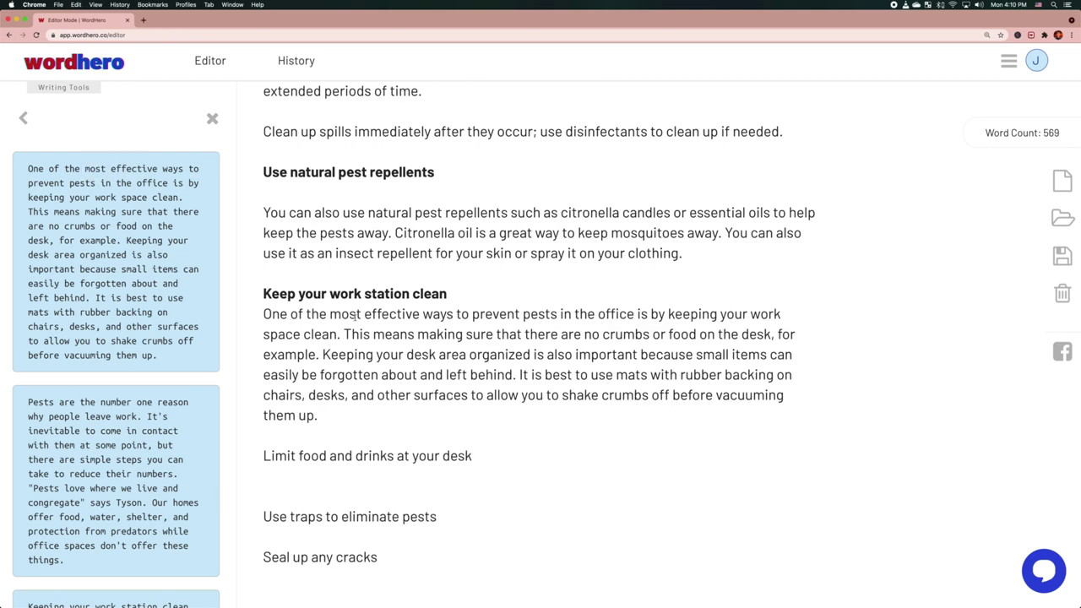
pyautogui.press('Return')
# Read the remaining generated intros and review the article's completed sections and outstanding headings
pyautogui.scroll(-2, 355, 316)
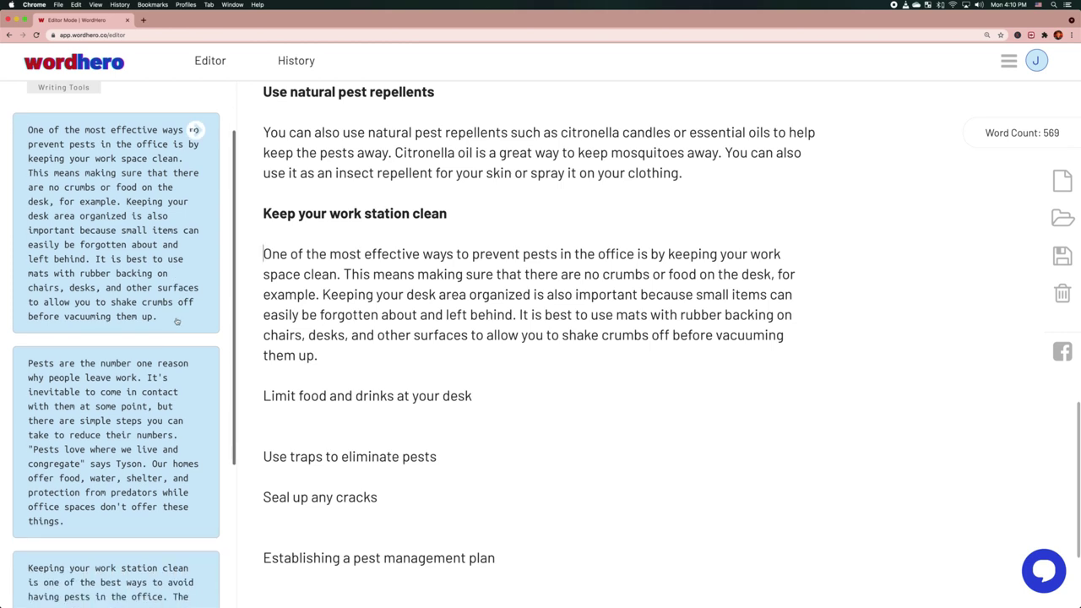
pyautogui.scroll(-2, 179, 327)
pyautogui.scroll(-3, 179, 327)
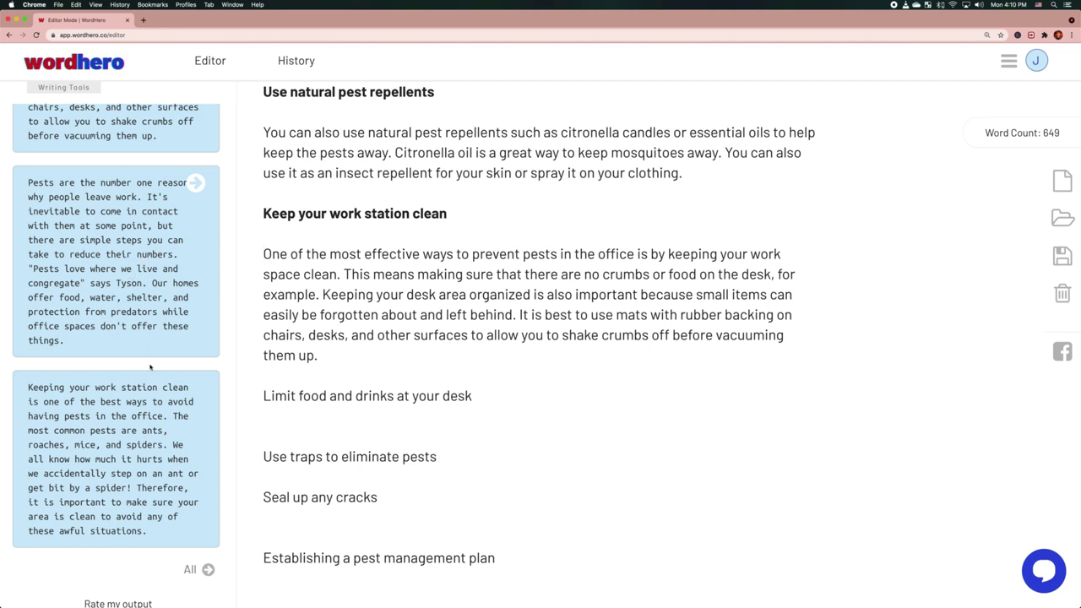
pyautogui.scroll(-1, 150, 367)
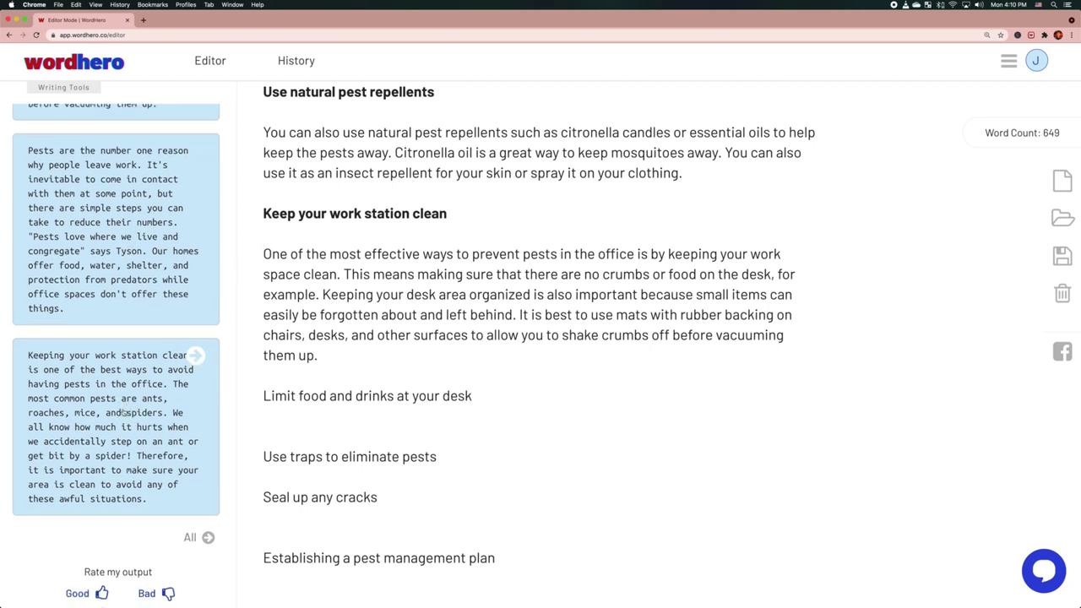
pyautogui.scroll(5, 374, 381)
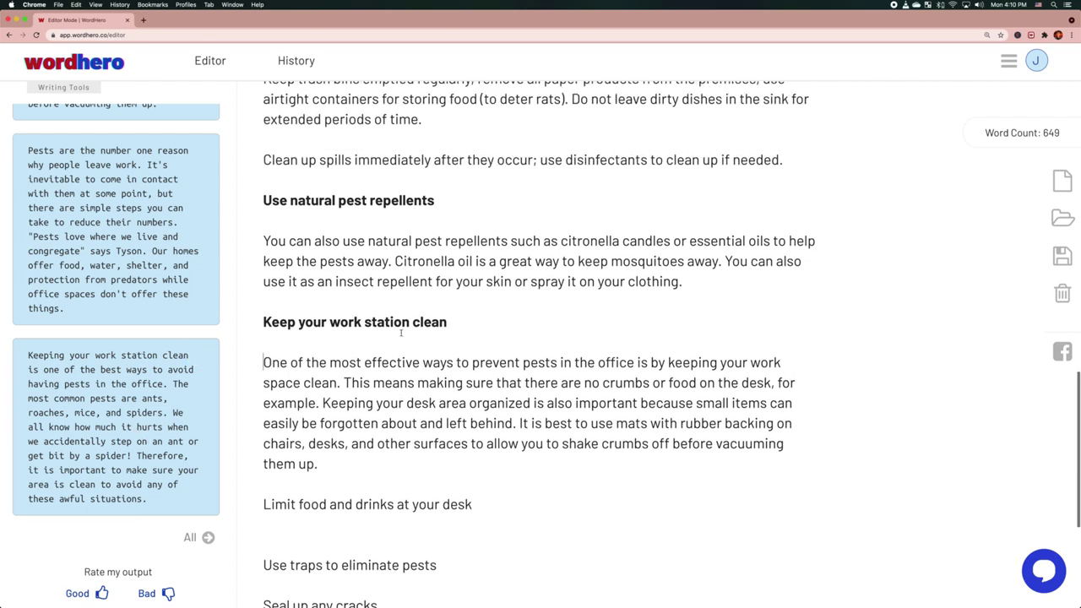
pyautogui.scroll(2, 398, 335)
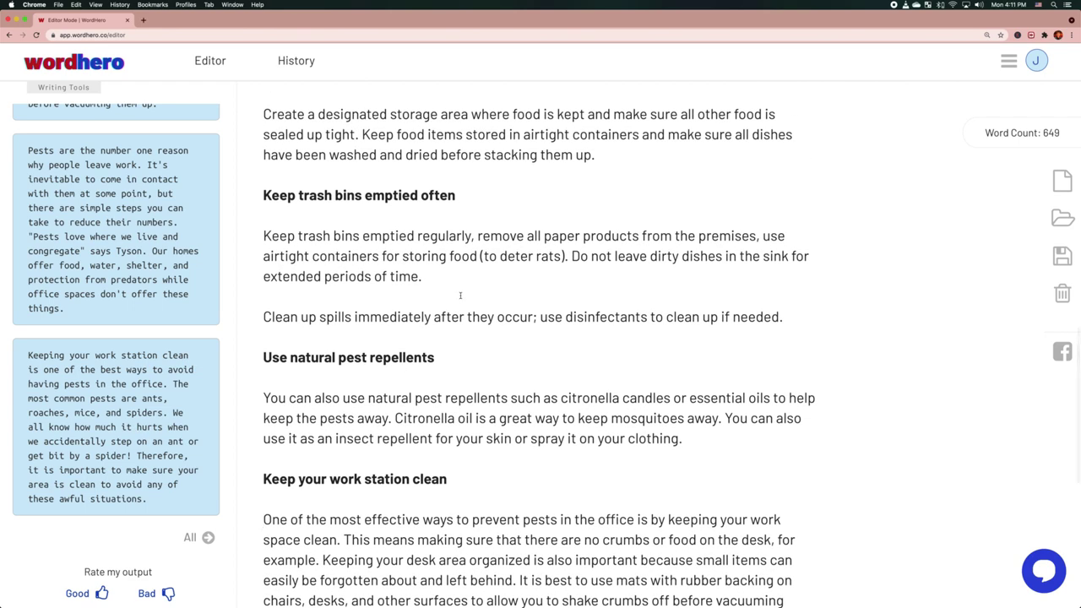
pyautogui.scroll(-10, 286, 317)
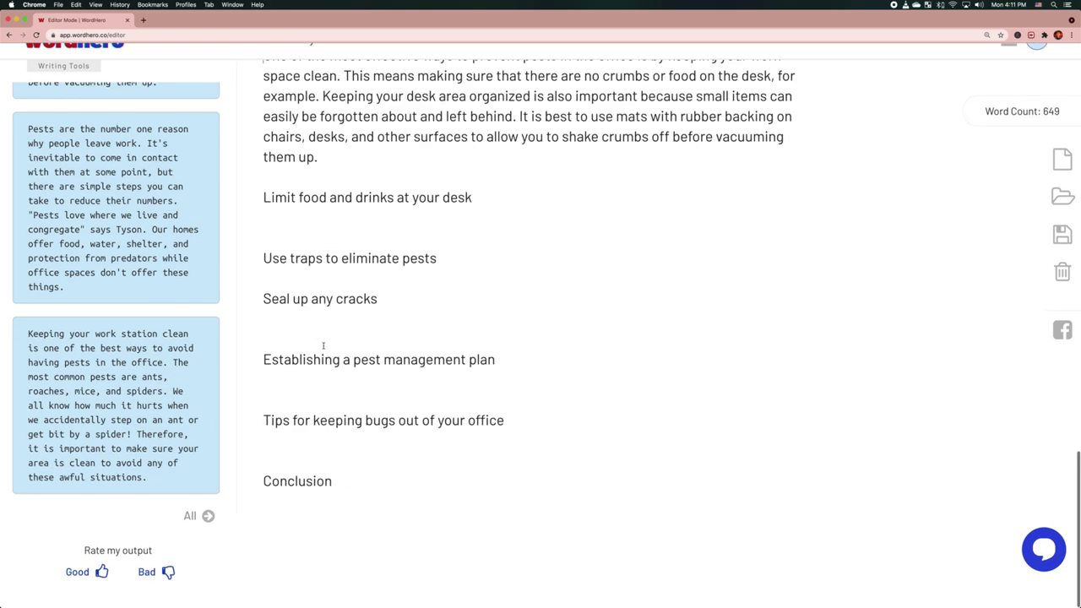
pyautogui.scroll(5, 98, 126)
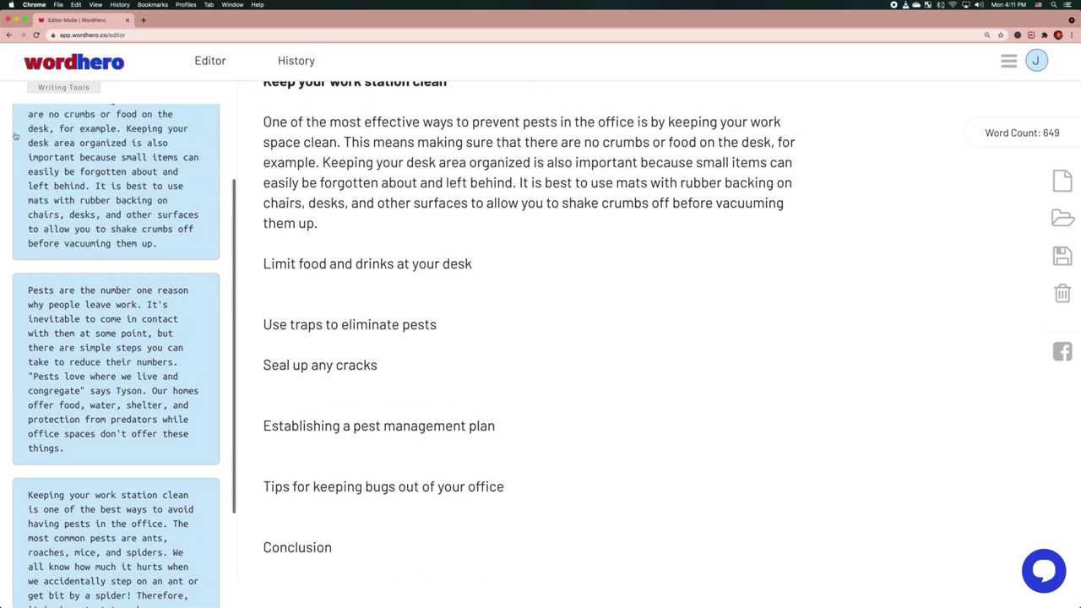
# Change the topic to "how to prevent pests in the office by limiting food and drinks at your desk" and generate new blog intros
pyautogui.click(24, 116)
pyautogui.scroll(-2, 383, 289)
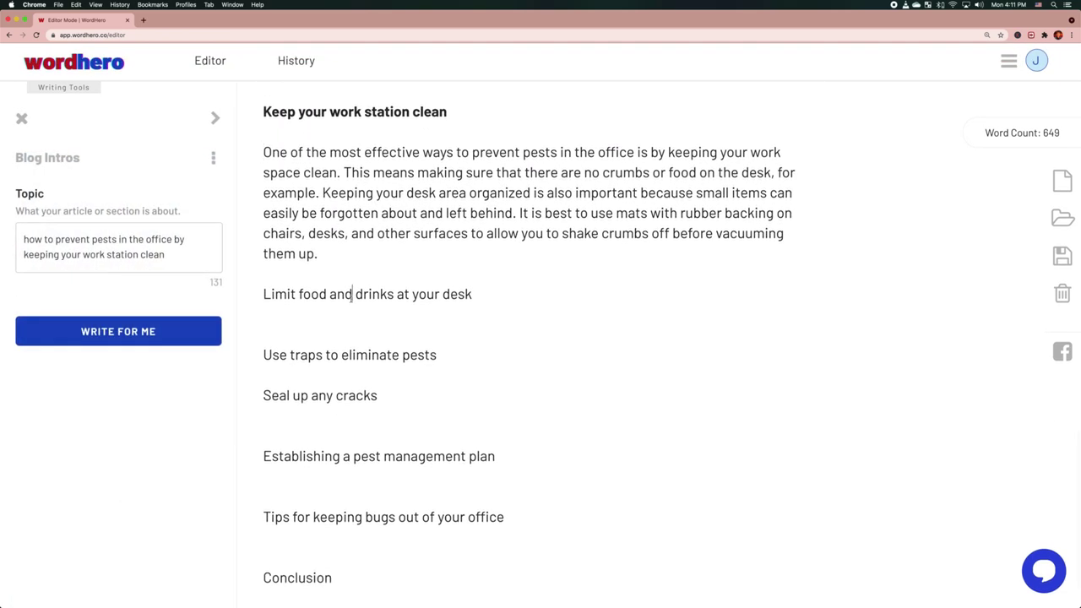
pyautogui.tripleClick(382, 294)
pyautogui.press('super+c')
pyautogui.click(118, 233)
pyautogui.tripleClick(56, 254)
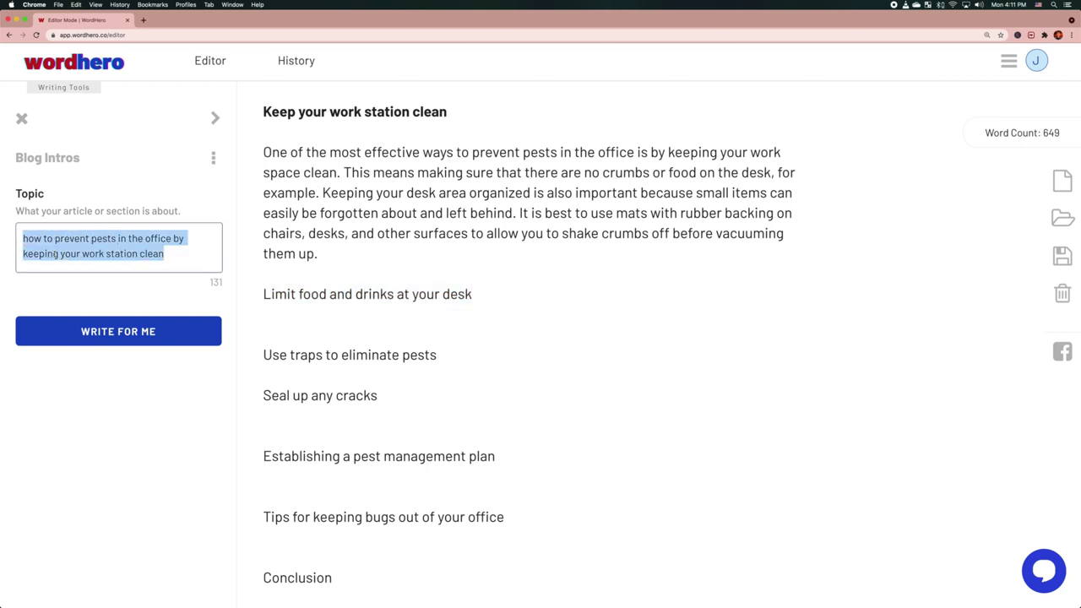
pyautogui.click(114, 253)
pyautogui.moveTo(186, 253); pyautogui.dragTo(23, 253)
pyautogui.press('super+v')
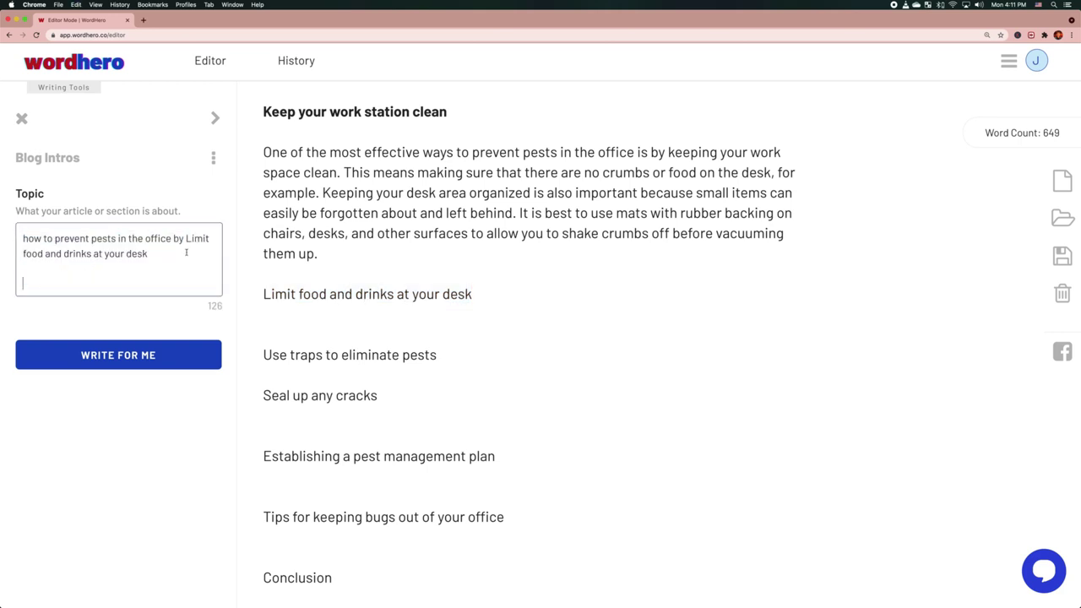
pyautogui.press('BackSpace')
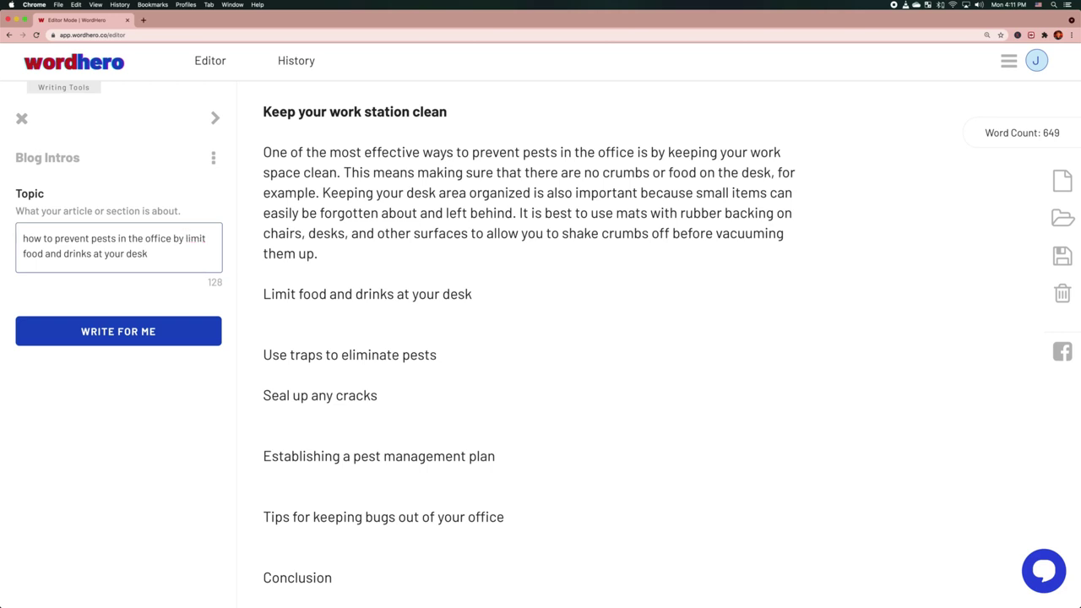
pyautogui.write('ing')
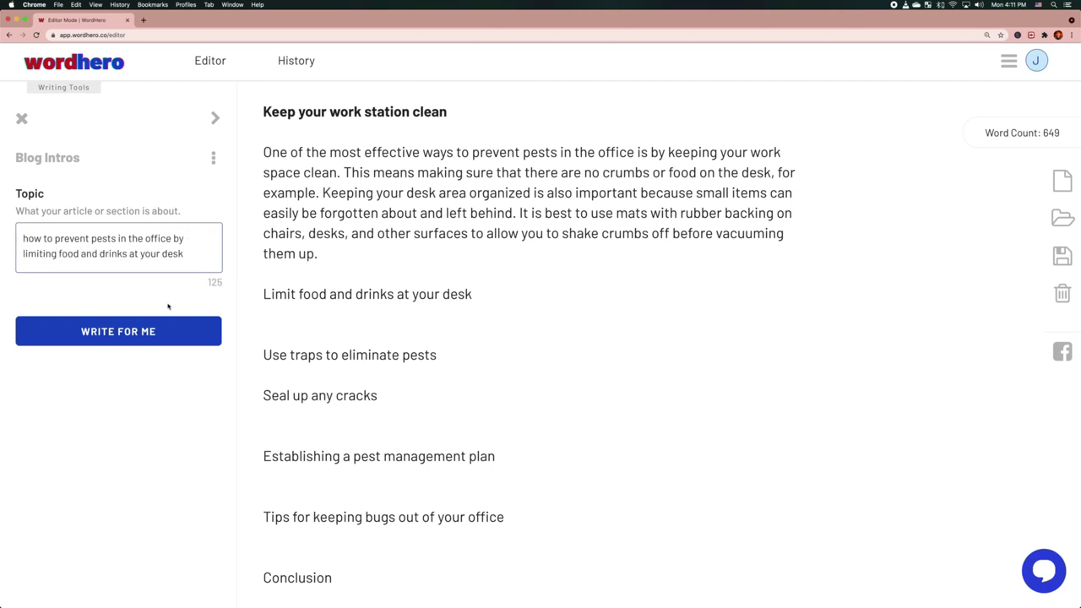
pyautogui.click(125, 332)
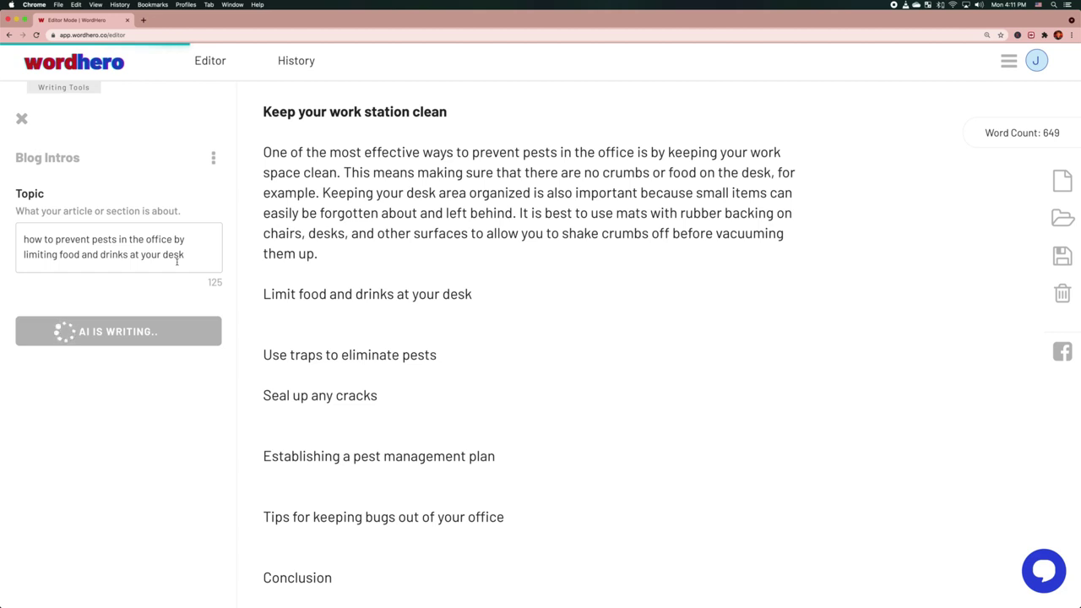
# Insert the first generated intro below "Limit food and drinks at your desk", leaving a blank line after the heading
pyautogui.tripleClick(356, 293)
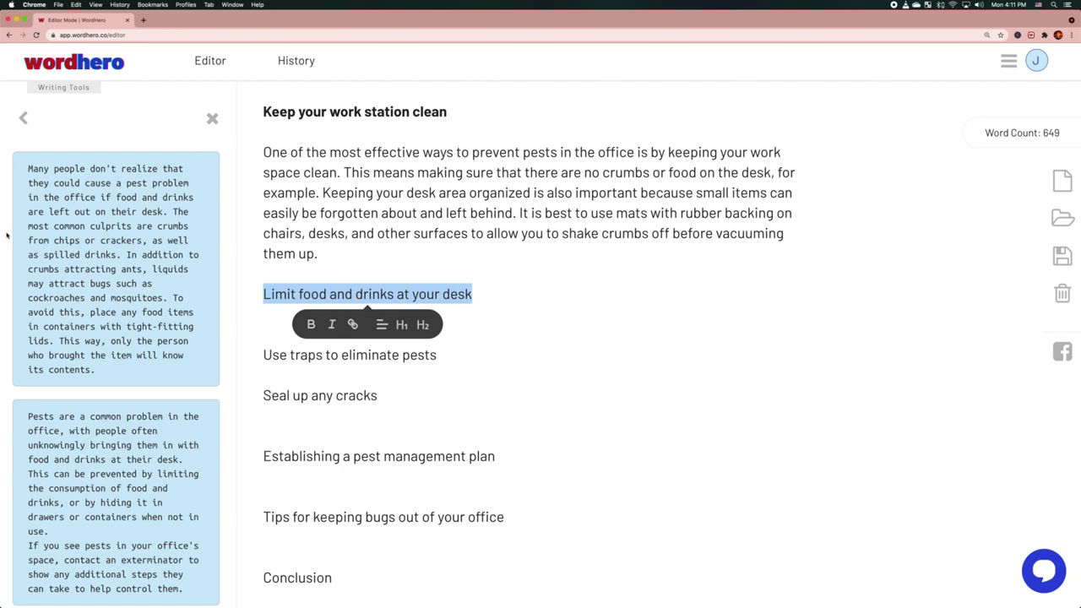
pyautogui.moveTo(70, 251)
pyautogui.click(131, 239)
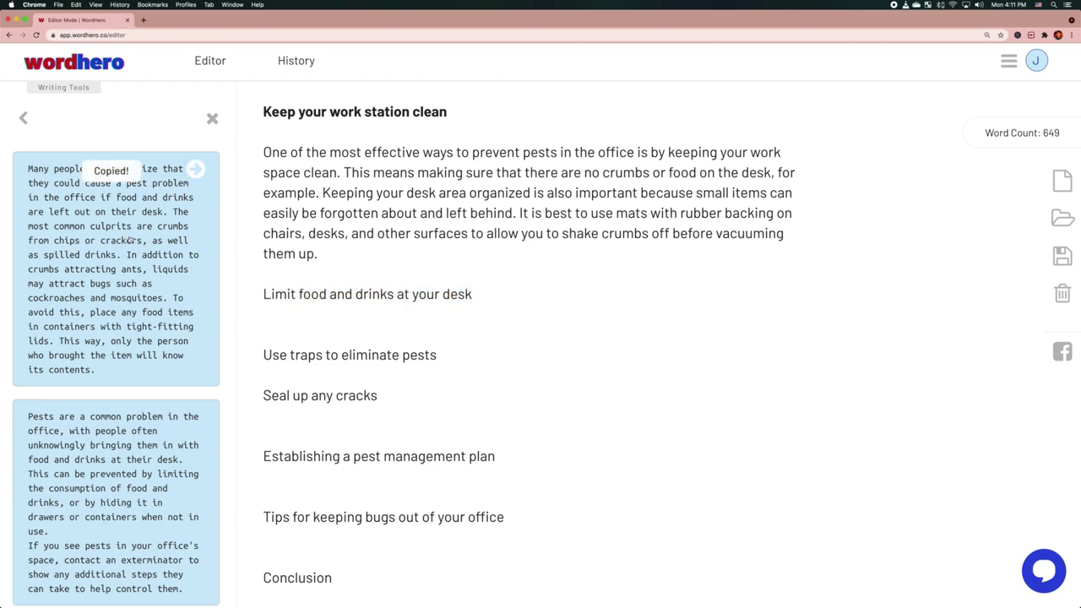
pyautogui.click(347, 316)
pyautogui.press('Return')
pyautogui.write("Many people don't realize that they could cause a pest problem in the office if food and drinks are left out on their desk. The most common culprits are crumbs from chips or crackers, as well as spilled drinks. In addition to crumbs attracting ants, liquids may attract bugs such as cockroaches and mosquitoes. To avoid this, place any food items in containers with tight-fitting lids. This way, only the person who brought the item will know its contents.")
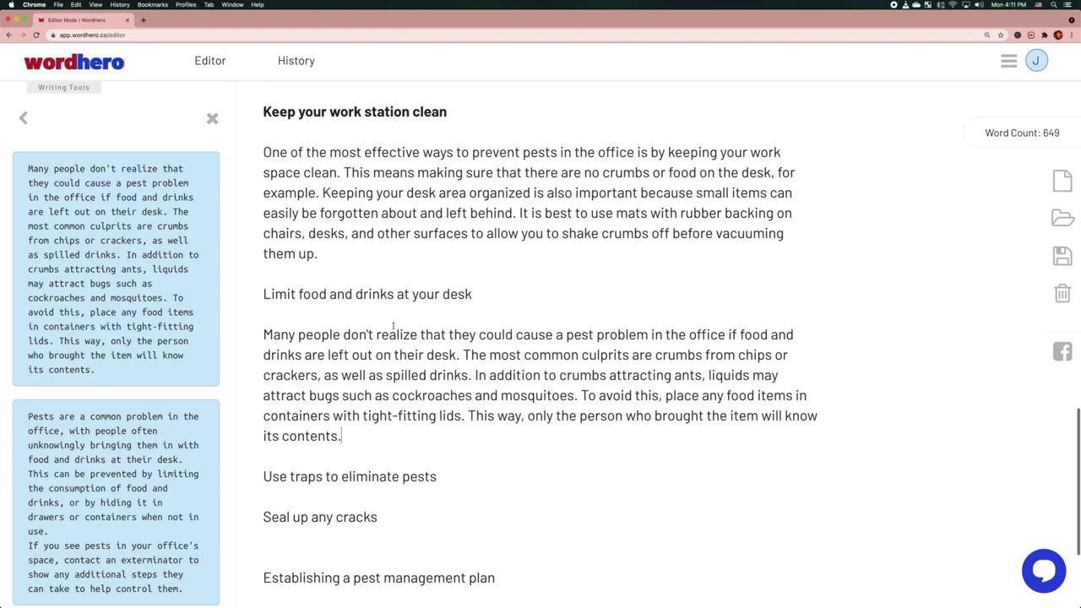
# Bold the subheading "Limit food and drinks at your desk"
pyautogui.moveTo(264, 293); pyautogui.dragTo(472, 294)
pyautogui.click(304, 324)
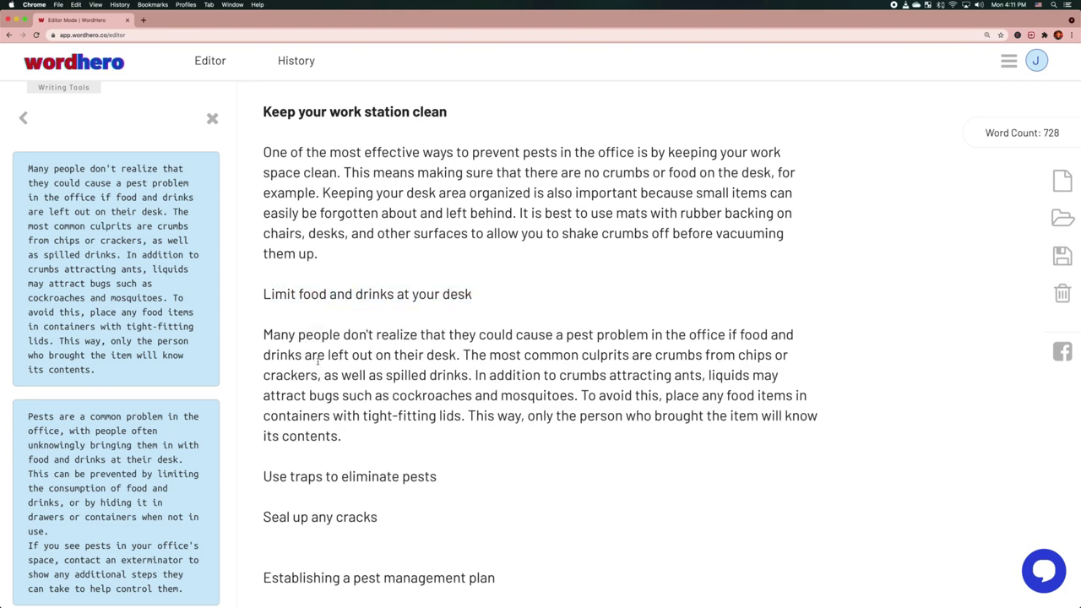
pyautogui.tripleClick(318, 293)
pyautogui.click(310, 324)
# Read the other generated intros on limiting food and drinks and review the article's remaining headings
pyautogui.scroll(-3, 102, 353)
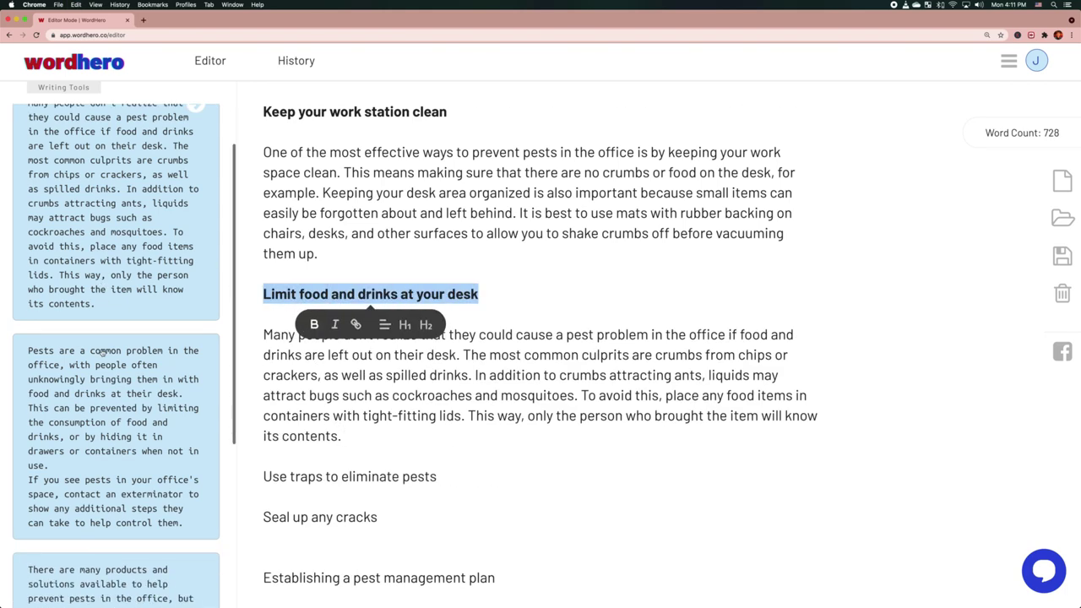
pyautogui.scroll(-3, 102, 352)
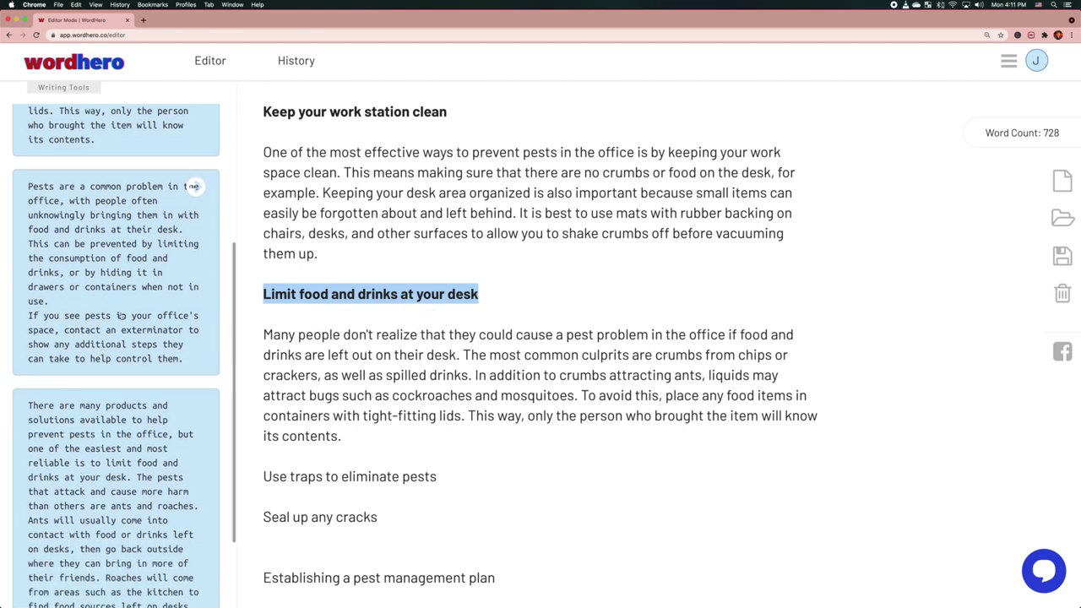
pyautogui.scroll(-1, 126, 321)
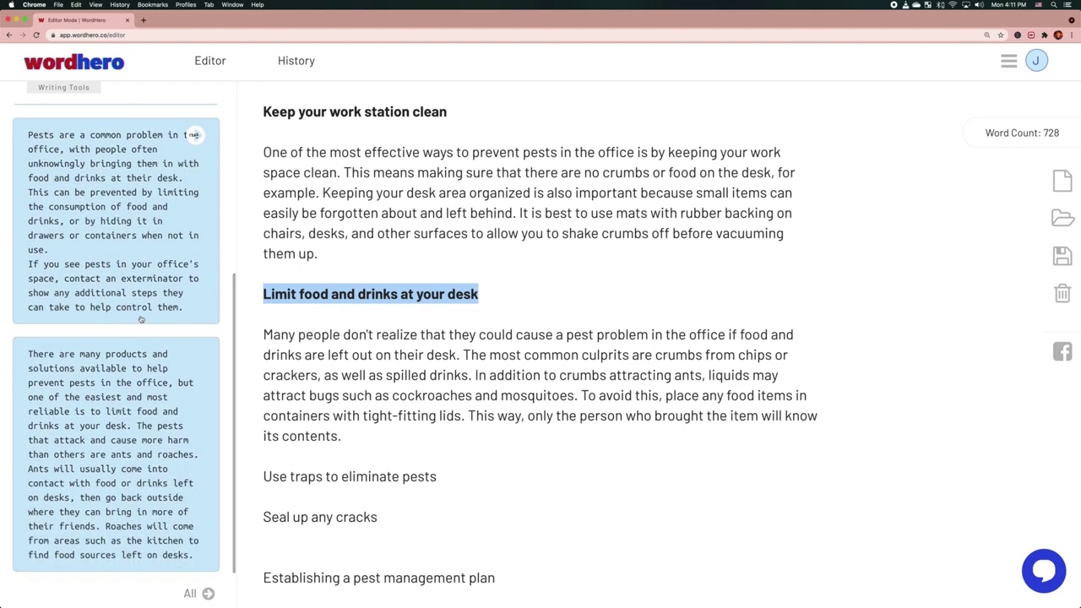
pyautogui.scroll(-4, 351, 385)
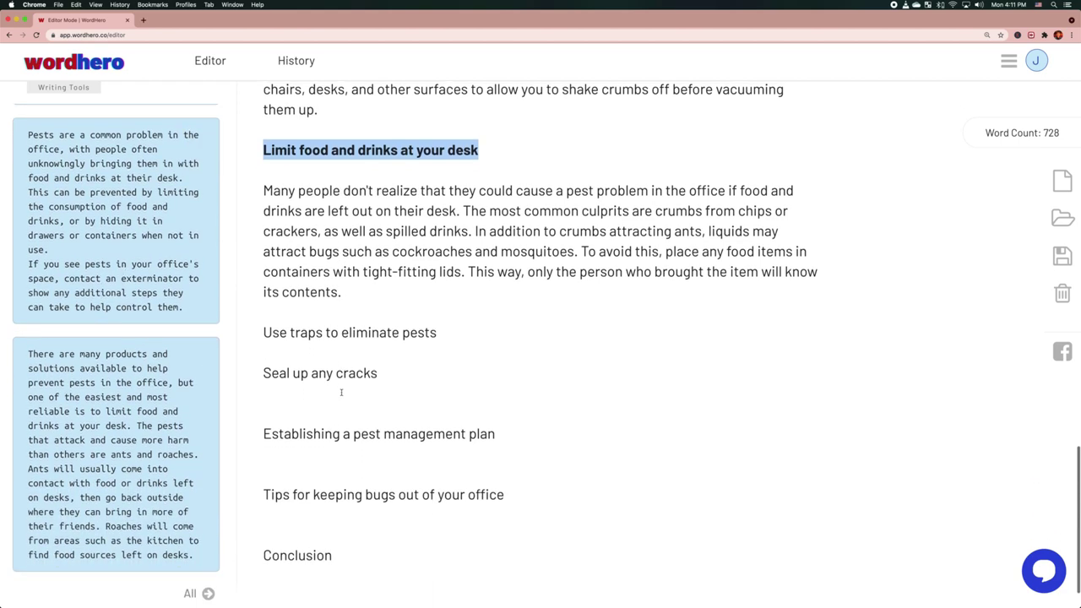
pyautogui.scroll(-1, 348, 379)
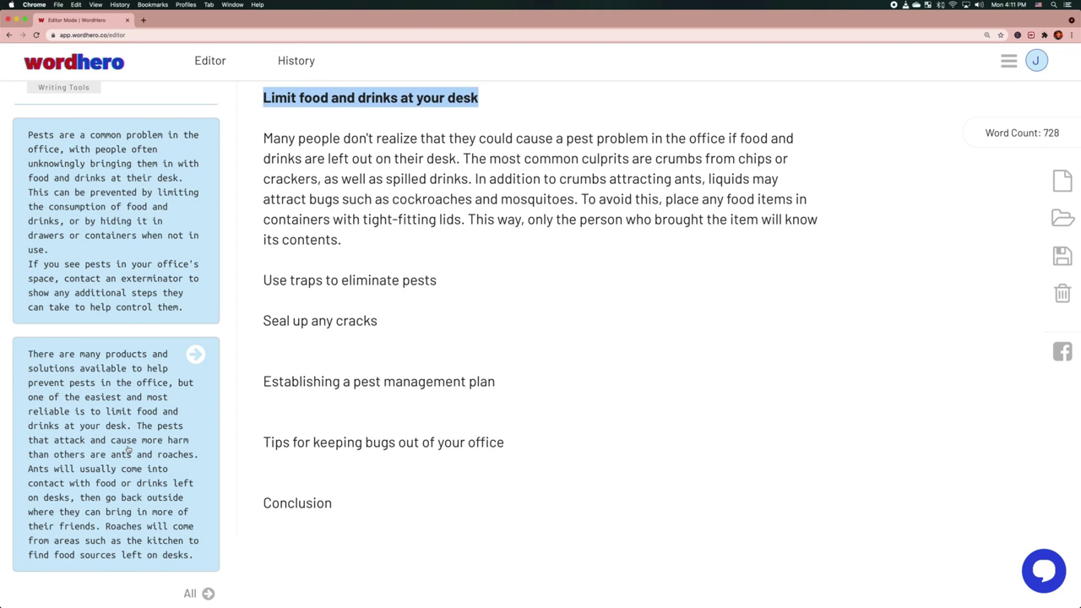
pyautogui.scroll(1, 156, 362)
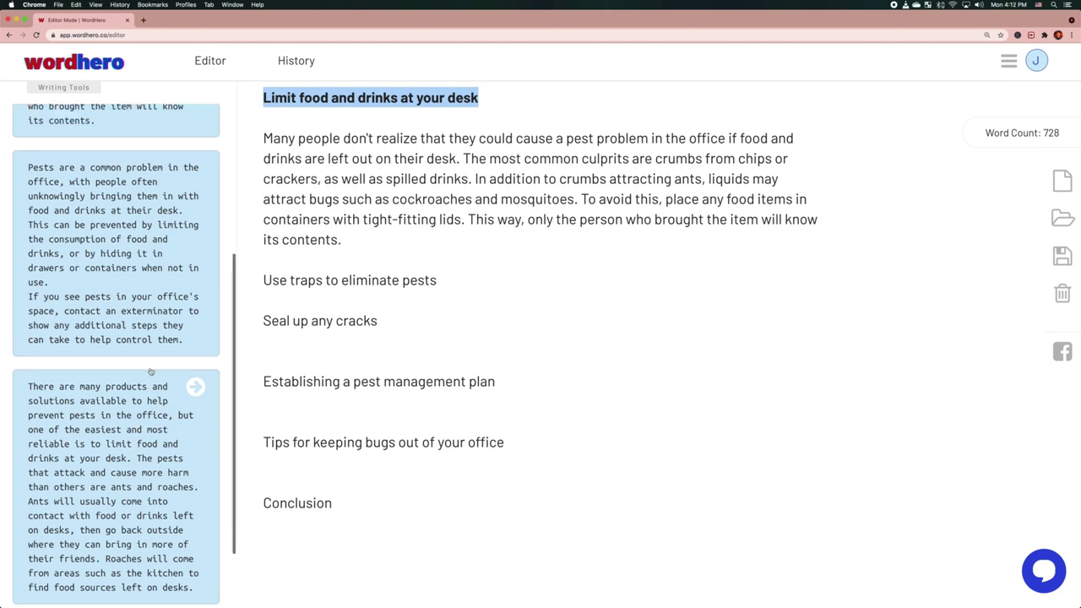
pyautogui.scroll(1, 151, 371)
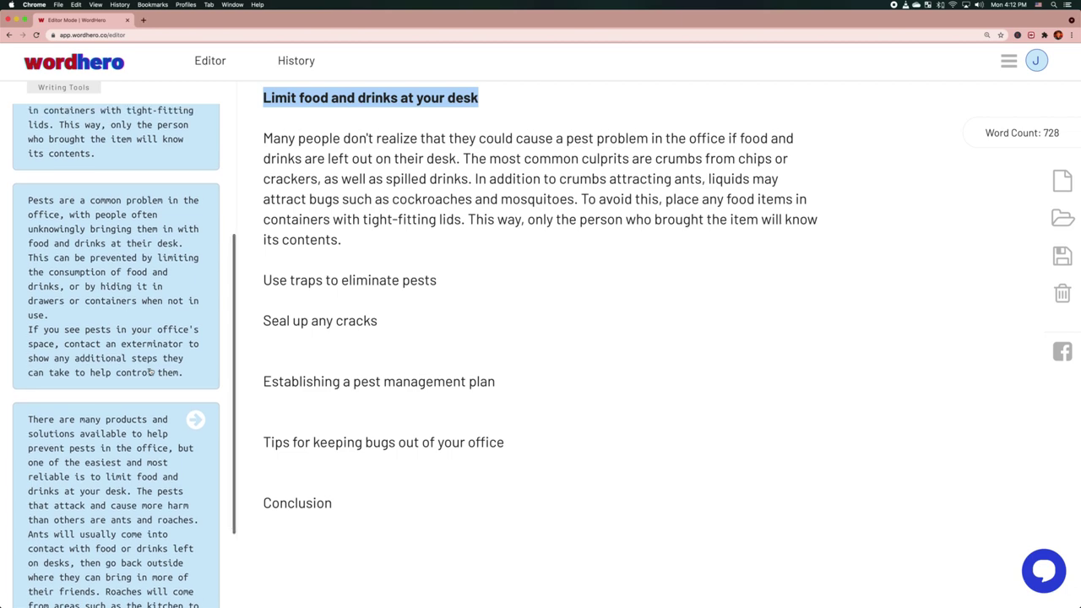
pyautogui.scroll(2, 151, 371)
pyautogui.scroll(3, 357, 323)
pyautogui.scroll(1, 363, 327)
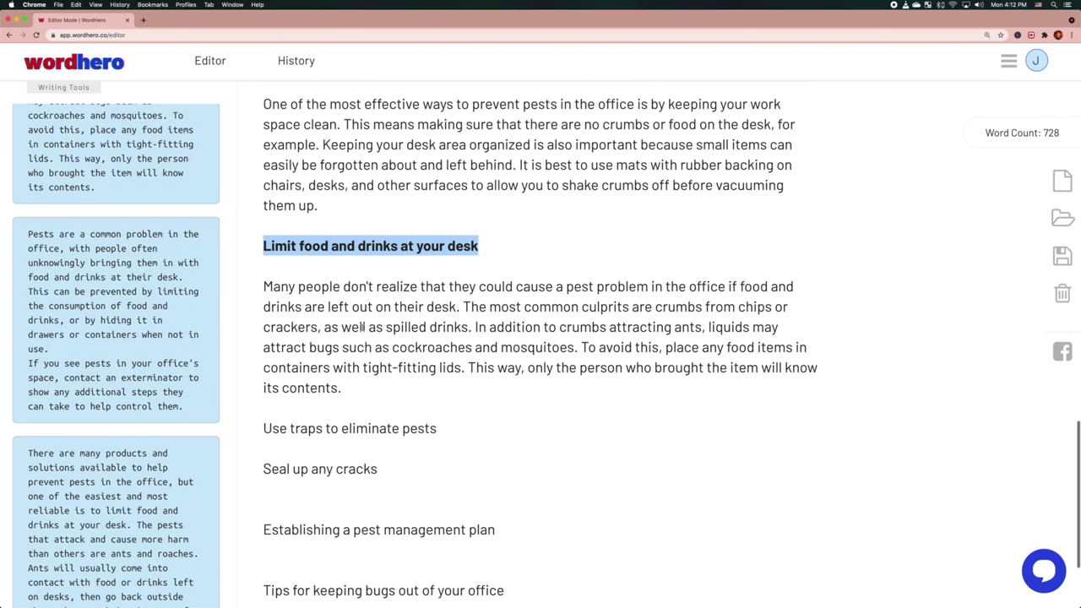
# Split the paragraph under "Limit food and drinks at your desk" after "spilled drinks.", leaving a blank line between the two parts
pyautogui.scroll(-1, 462, 310)
pyautogui.click(464, 312)
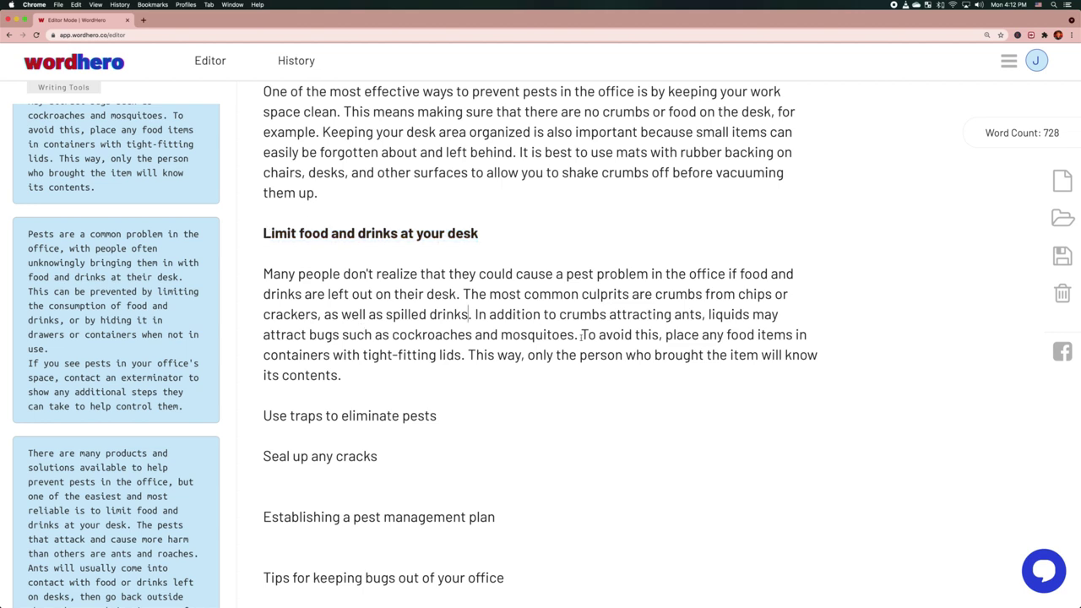
pyautogui.press('Return')
pyautogui.press('Return')
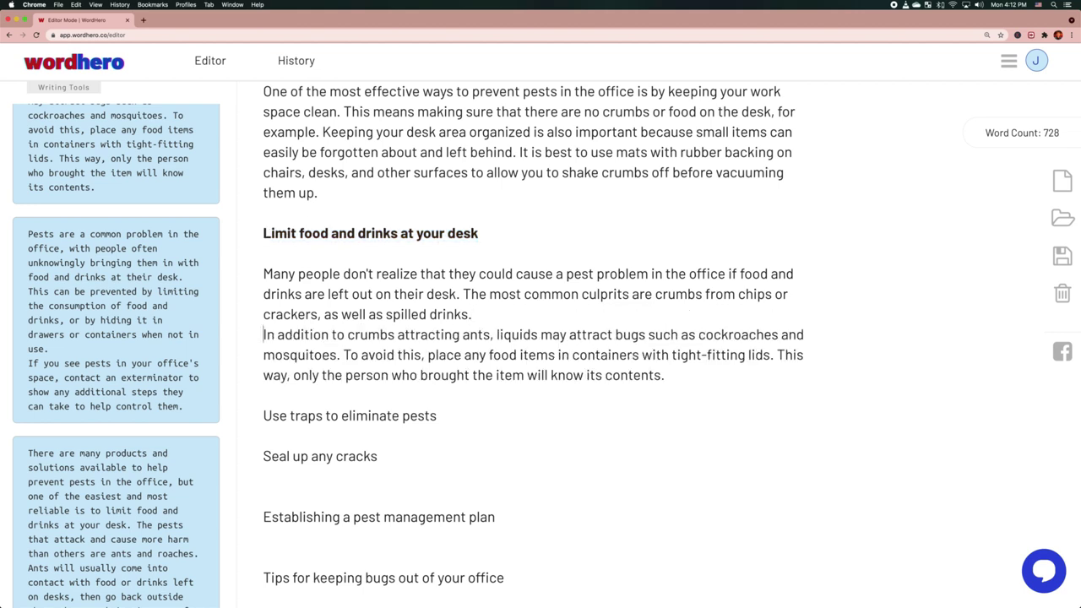
# Replace the tip at the end of the Blog Intros topic with the article heading "Use traps to eliminate pests"
pyautogui.scroll(-2, 544, 346)
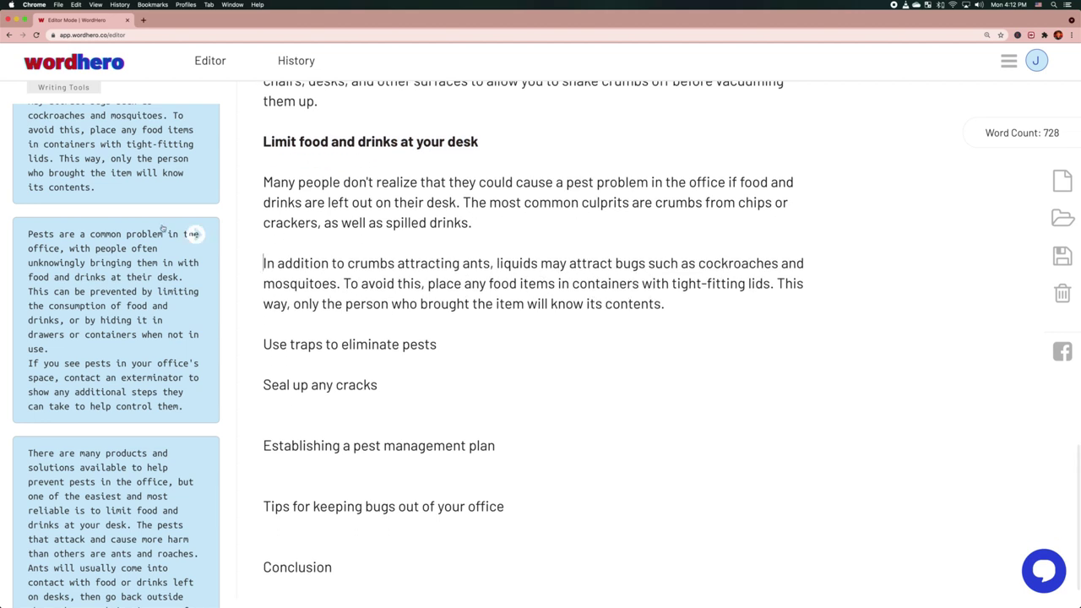
pyautogui.scroll(3, 164, 232)
pyautogui.scroll(-5, 163, 228)
pyautogui.scroll(-2, 163, 228)
pyautogui.scroll(4, 443, 302)
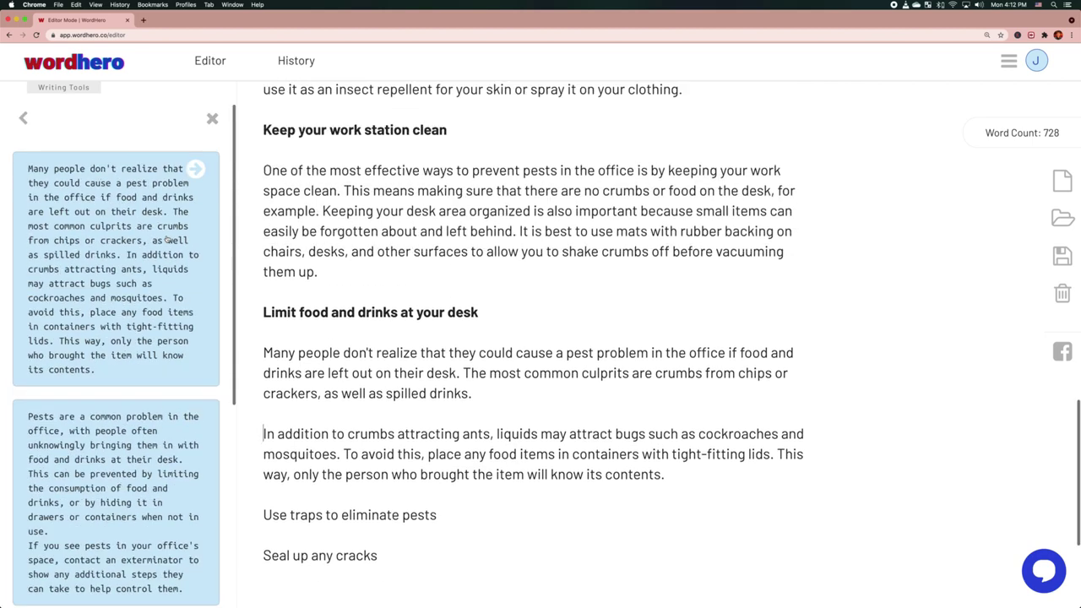
pyautogui.scroll(-4, 443, 302)
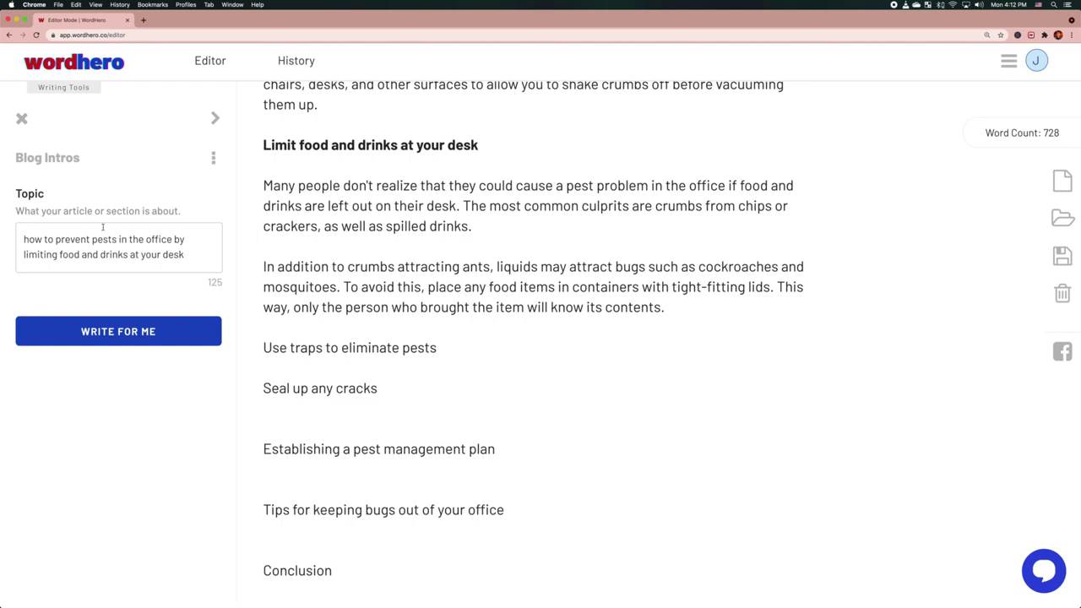
pyautogui.tripleClick(346, 343)
pyautogui.press('super+c')
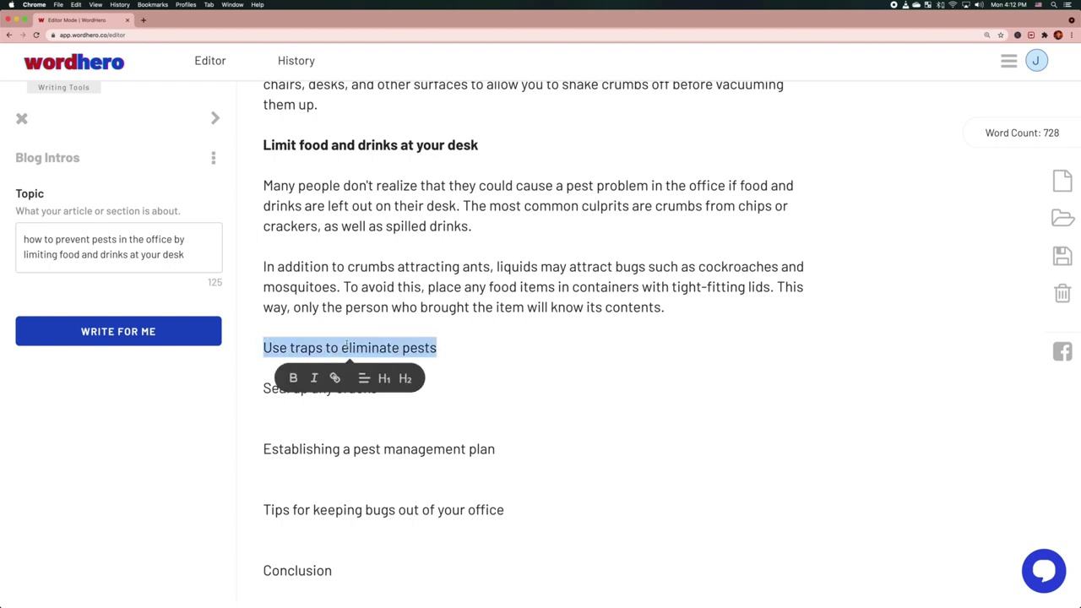
pyautogui.click(122, 243)
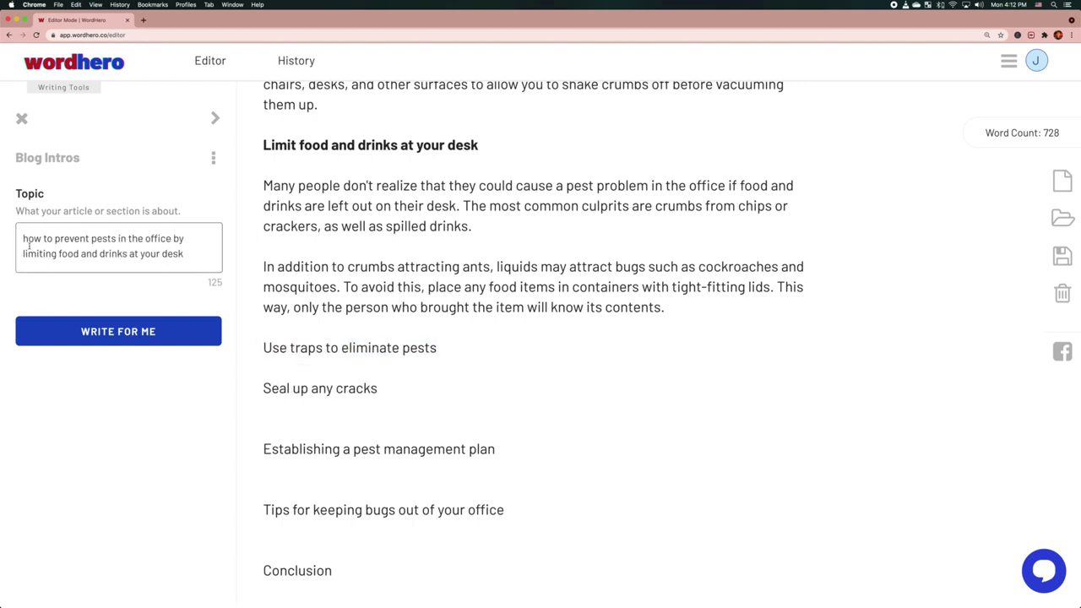
pyautogui.press('shift+super+Down')
pyautogui.press('super+v')
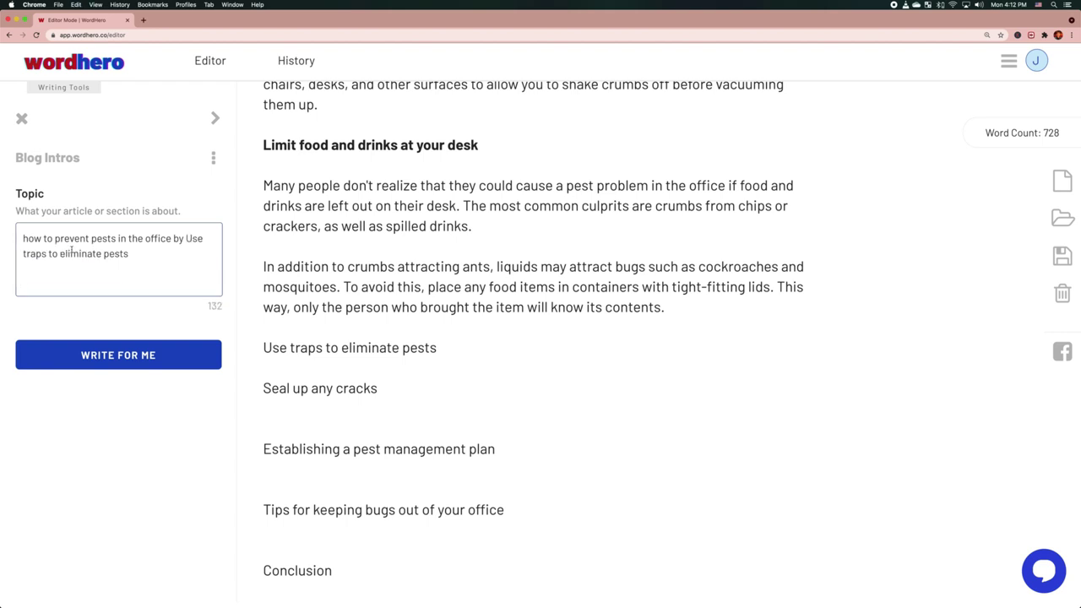
# Reword the topic to "how to prevent pests in the office by using traps to eliminate pests" and generate new blog intros
pyautogui.press('BackSpace')
pyautogui.press('BackSpace')
pyautogui.press('BackSpace')
pyautogui.press('BackSpace')
pyautogui.press('BackSpace')
pyautogui.write('using')
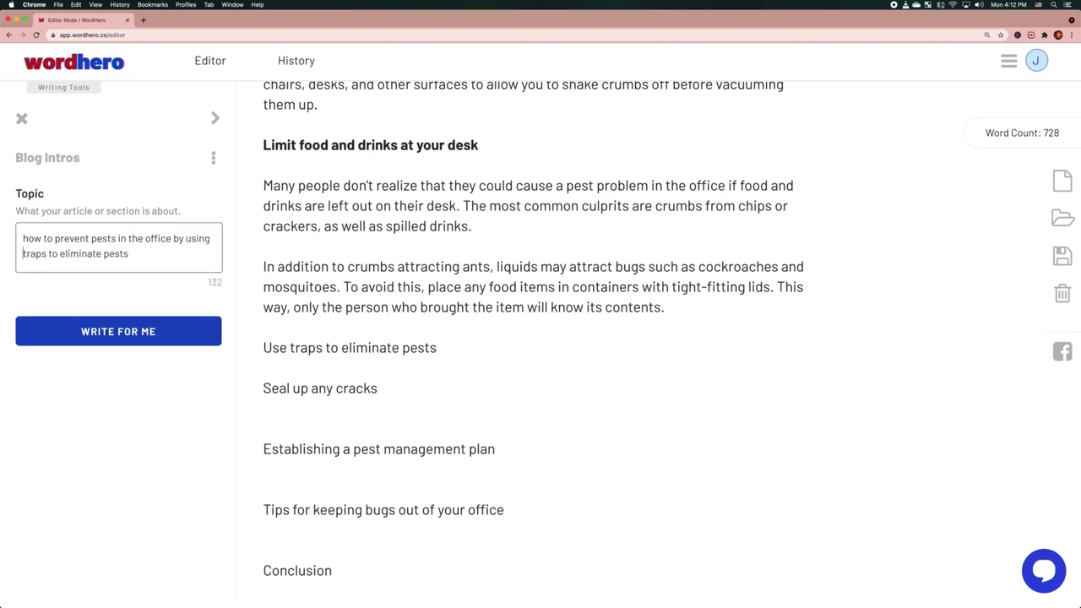
pyautogui.click(108, 338)
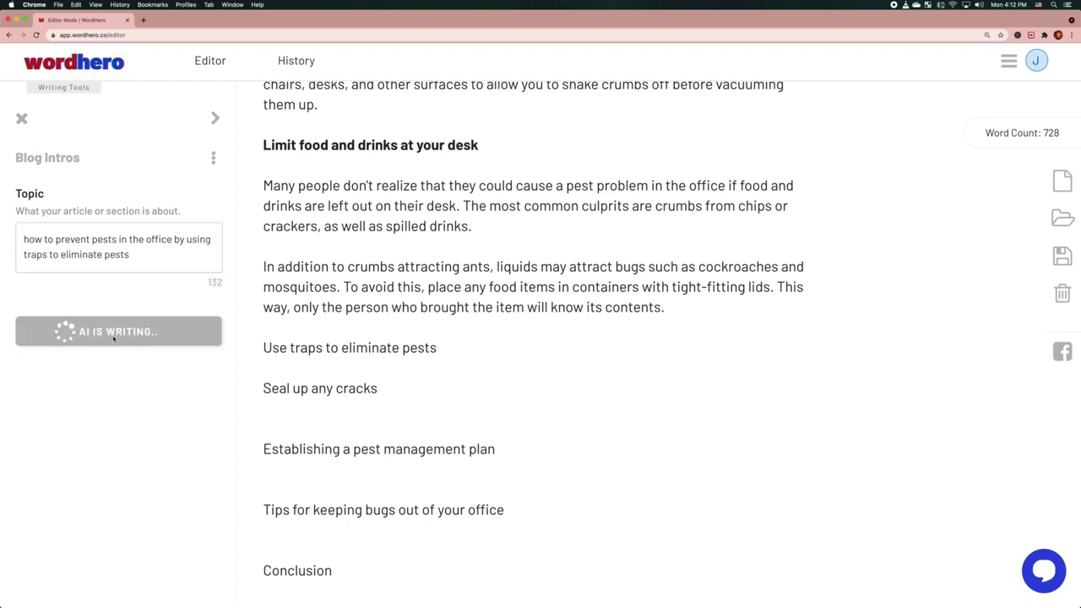
# Bold the subheading "Use traps to eliminate pests" and add an extra blank line below it
pyautogui.tripleClick(355, 347)
pyautogui.click(293, 377)
pyautogui.press('Right')
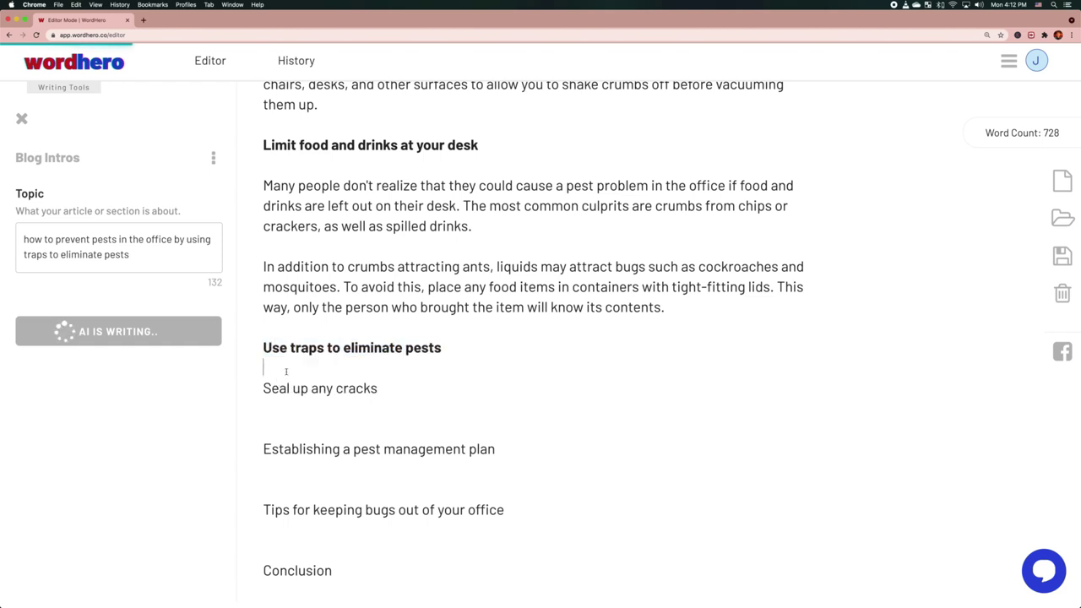
pyautogui.press('Return')
# Bold the subheading "Seal up any cracks"
pyautogui.tripleClick(320, 408)
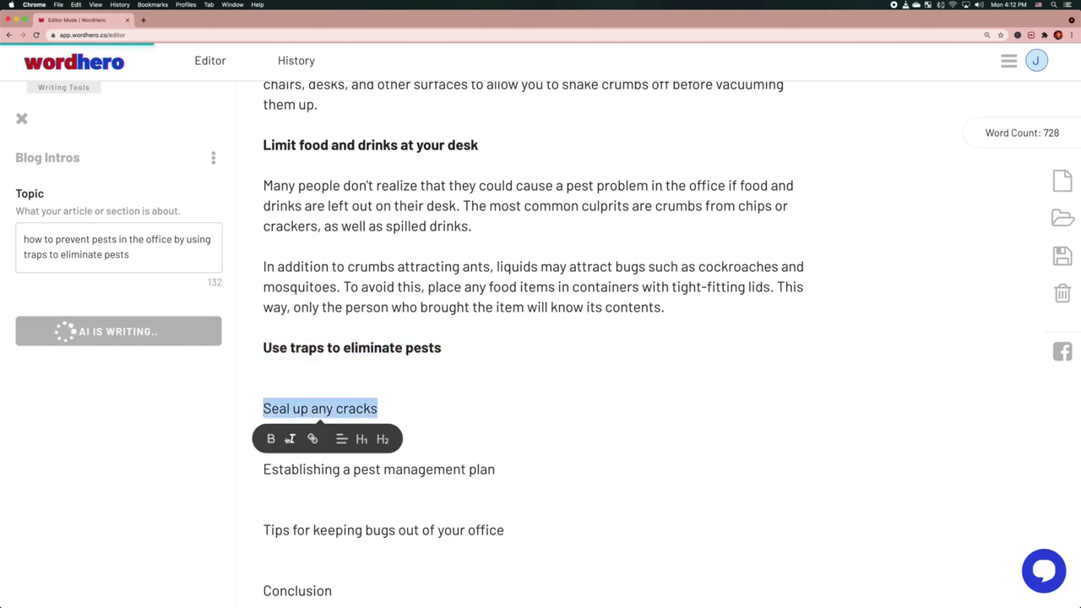
pyautogui.click(286, 444)
pyautogui.tripleClick(287, 408)
pyautogui.click(270, 438)
# Shorten "Establishing" to "Establish" in the pest management plan heading and bold the whole heading
pyautogui.tripleClick(317, 468)
pyautogui.click(338, 469)
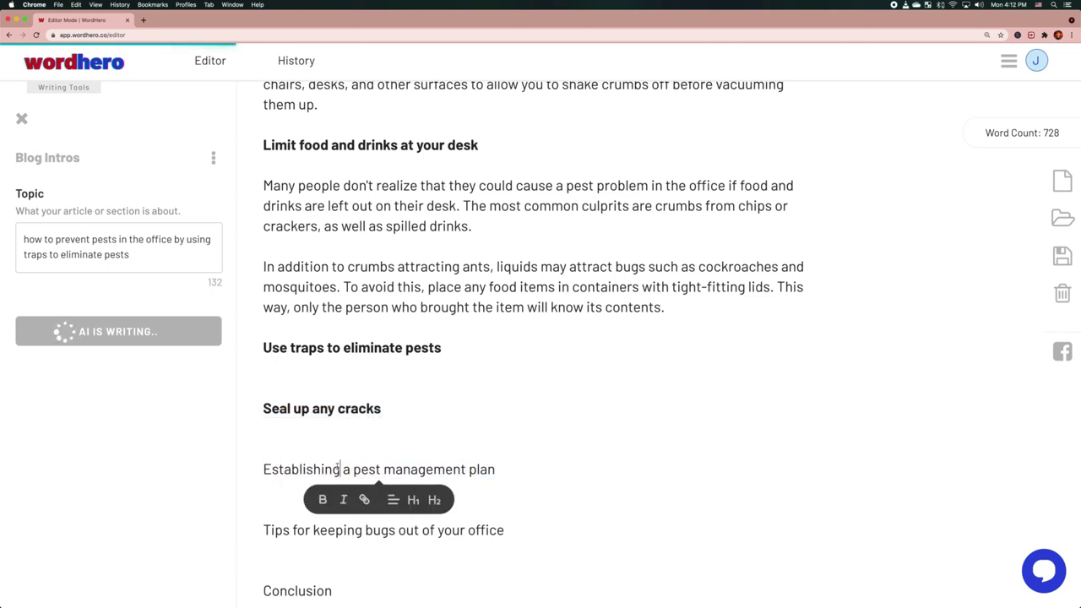
pyautogui.press('BackSpace')
pyautogui.press('BackSpace')
pyautogui.press('BackSpace')
pyautogui.tripleClick(338, 469)
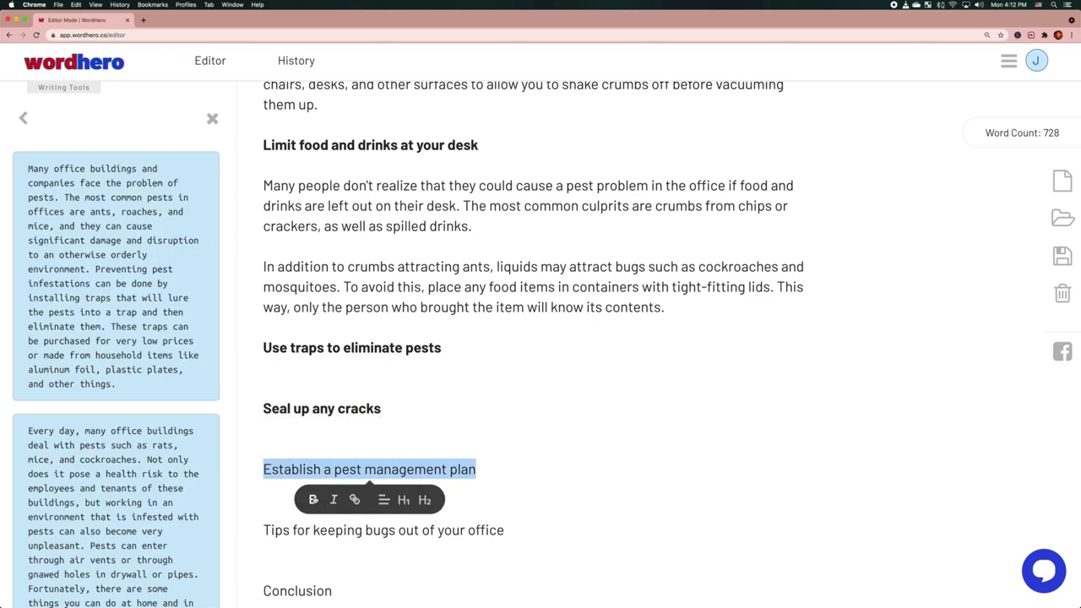
pyautogui.press('super+b')
# Read the generated trap intros and insert the first one below "Use traps to eliminate pests", leaving a blank line after the subheading
pyautogui.scroll(-4, 114, 237)
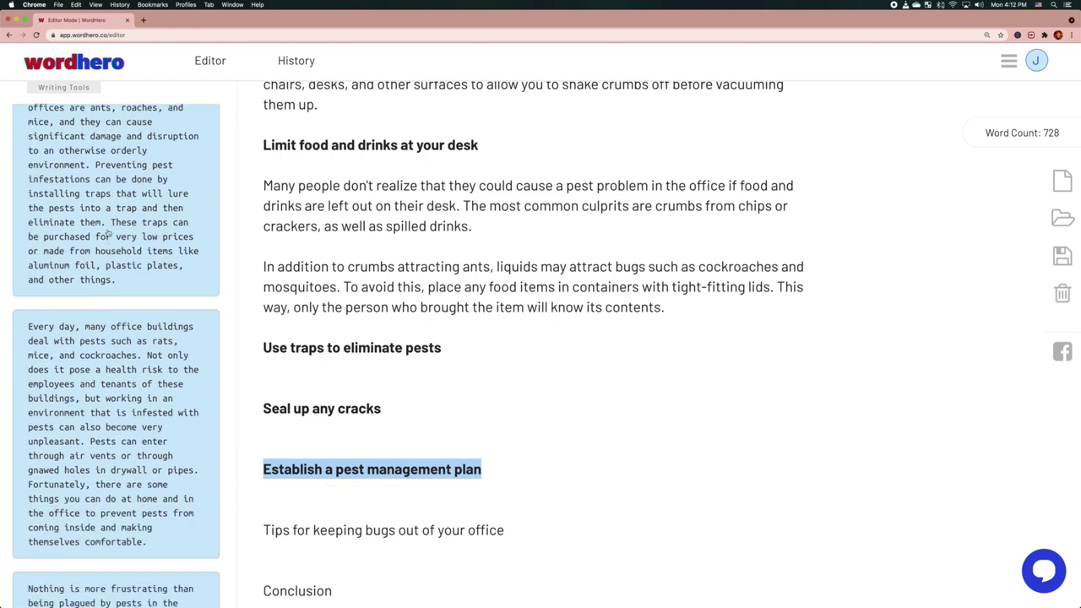
pyautogui.click(129, 237)
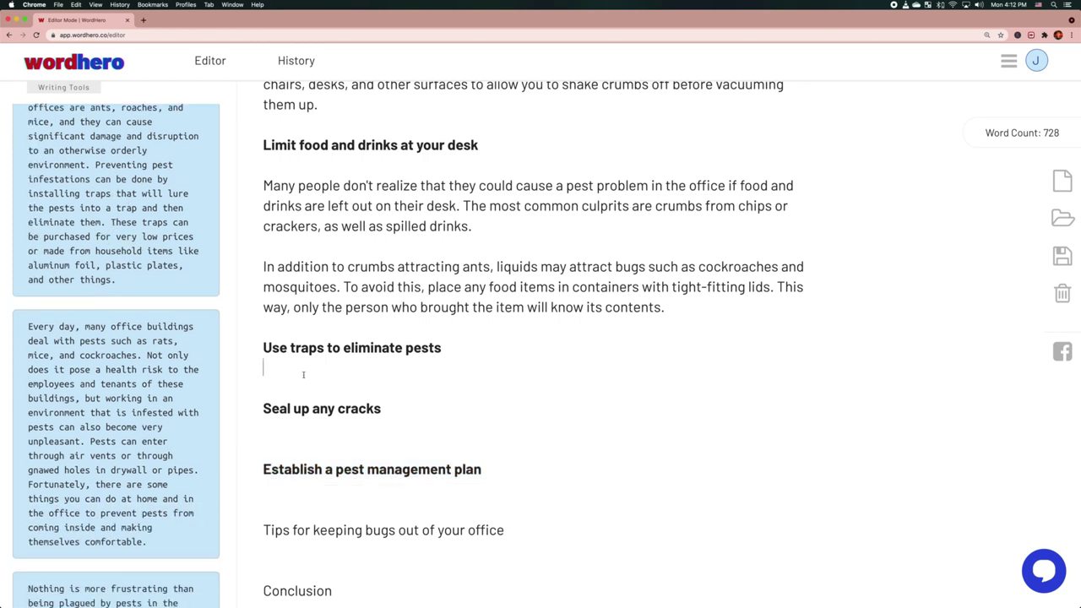
pyautogui.scroll(-7, 159, 380)
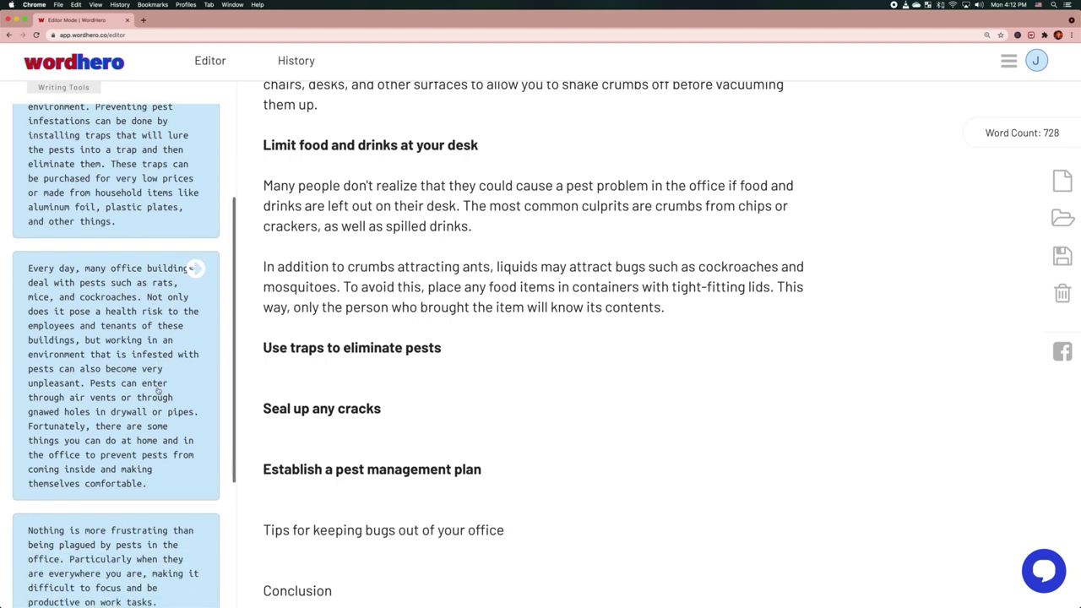
pyautogui.scroll(-5, 152, 363)
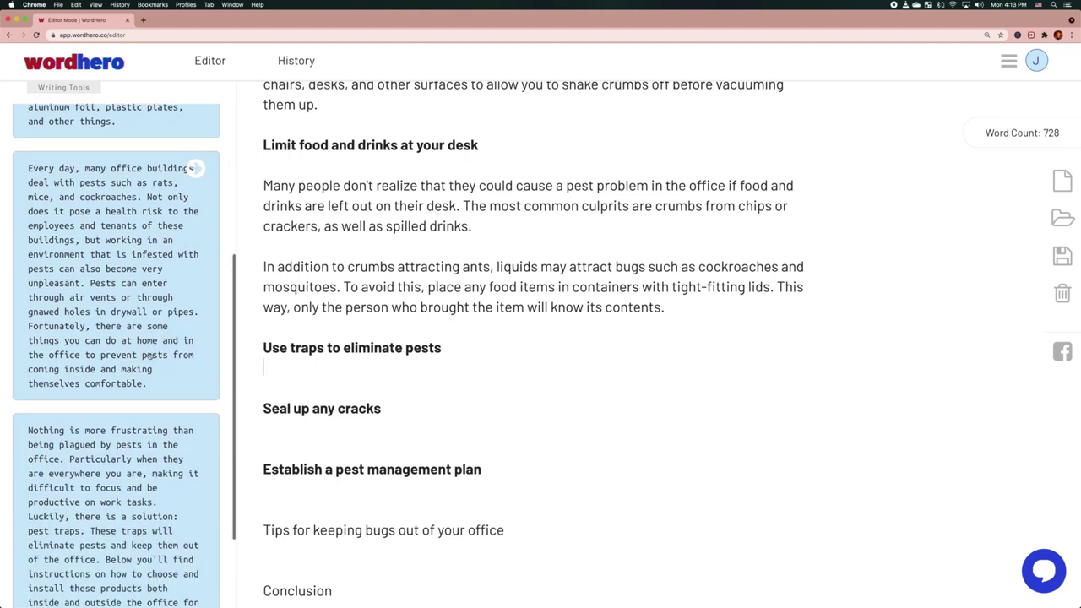
pyautogui.scroll(-1, 148, 346)
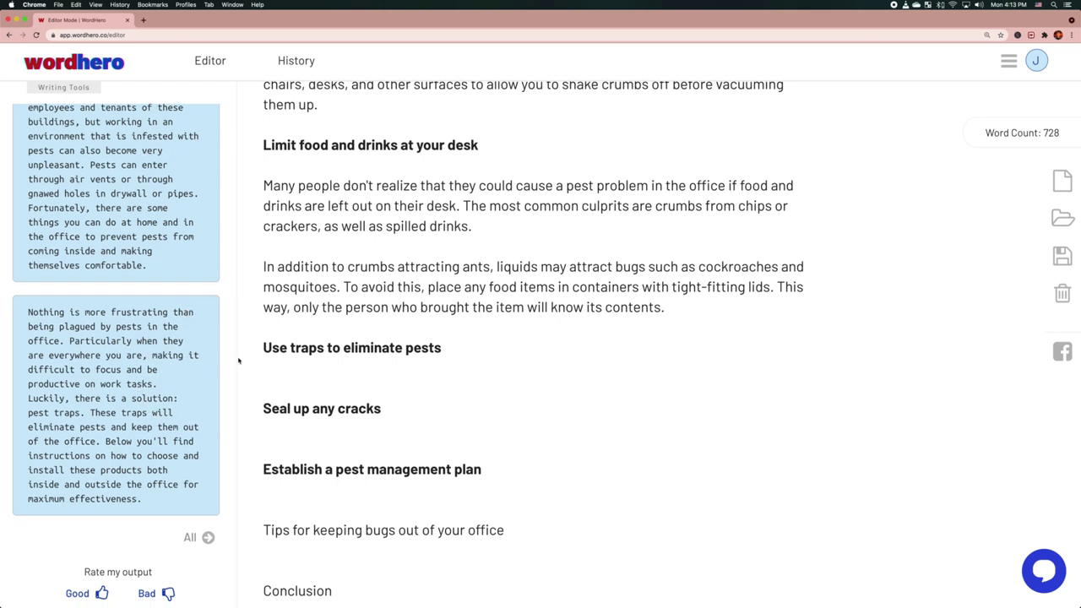
pyautogui.write('Many office buildings and companies face the problem of pests. The most common pests in offices are ants, roaches, and mice, and they can cause significant damage and disruption to an otherwise orderly environment. Preventing pest infestations can be done by installing traps that will lure the pests into a trap and then eliminate them. These traps can be purchased for very low prices or made from household items like aluminum foil, plastic plates, and other things.')
# Delete the opening two sentences of the inserted trap intro so that it starts with "Preventing pest infestations"
pyautogui.scroll(-1, 692, 379)
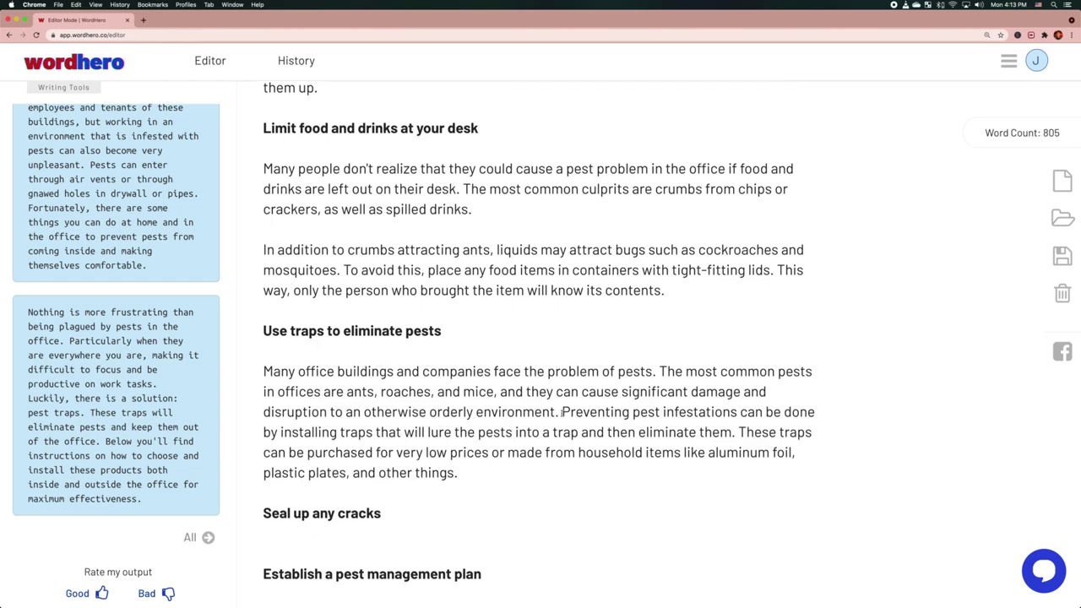
pyautogui.moveTo(561, 412); pyautogui.dragTo(263, 372)
pyautogui.press('BackSpace')
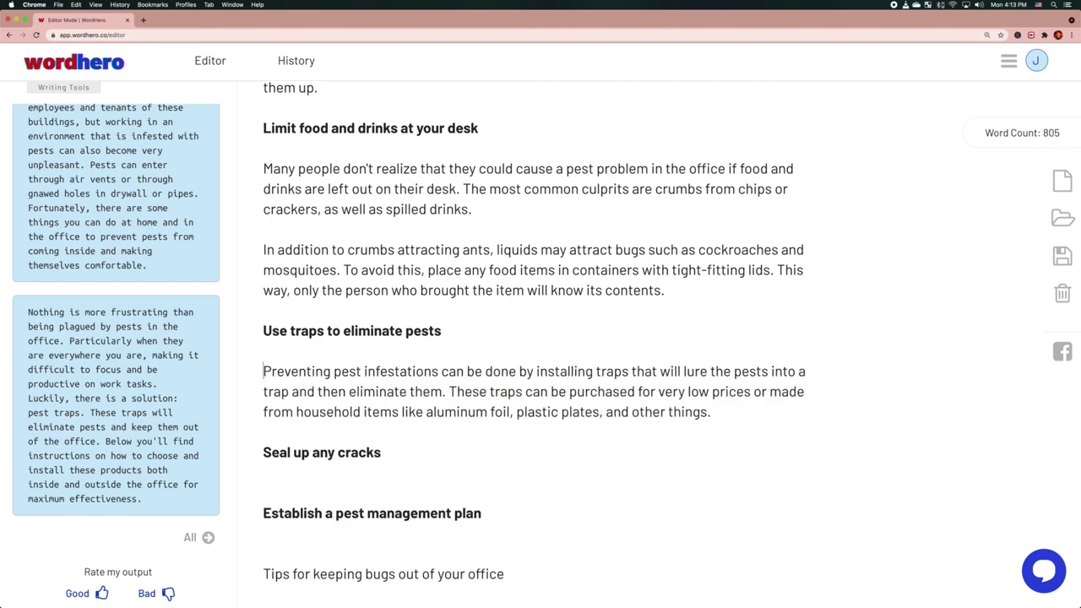
# Insert the generated intro starting "Nothing is more frustrating" as a second paragraph under "Use traps to eliminate pests"
pyautogui.scroll(-3, 606, 419)
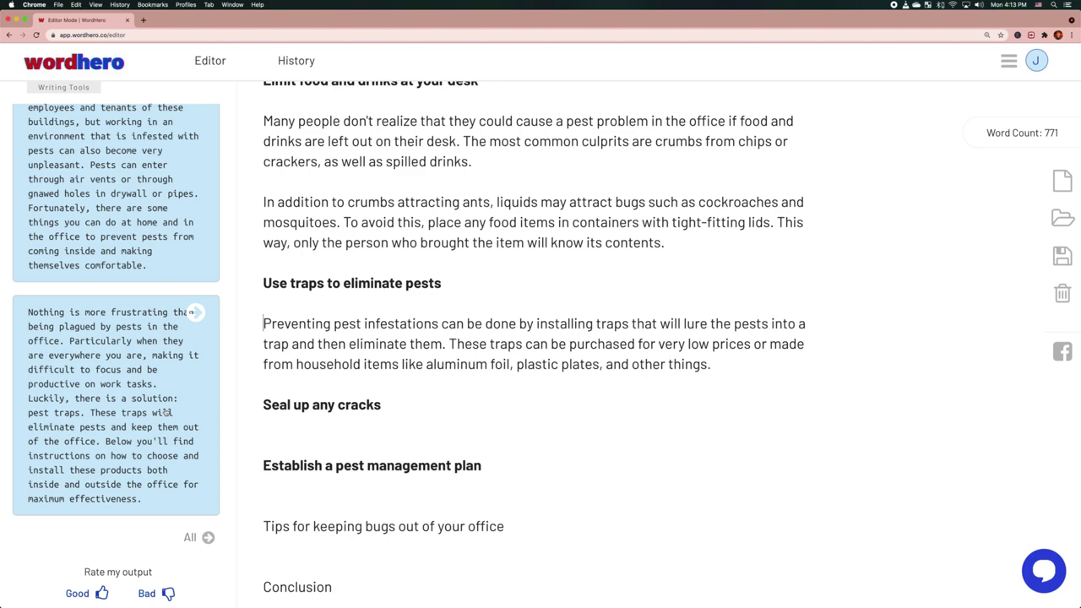
pyautogui.click(195, 312)
pyautogui.click(710, 364)
pyautogui.press('Return')
pyautogui.press('cmd+v')
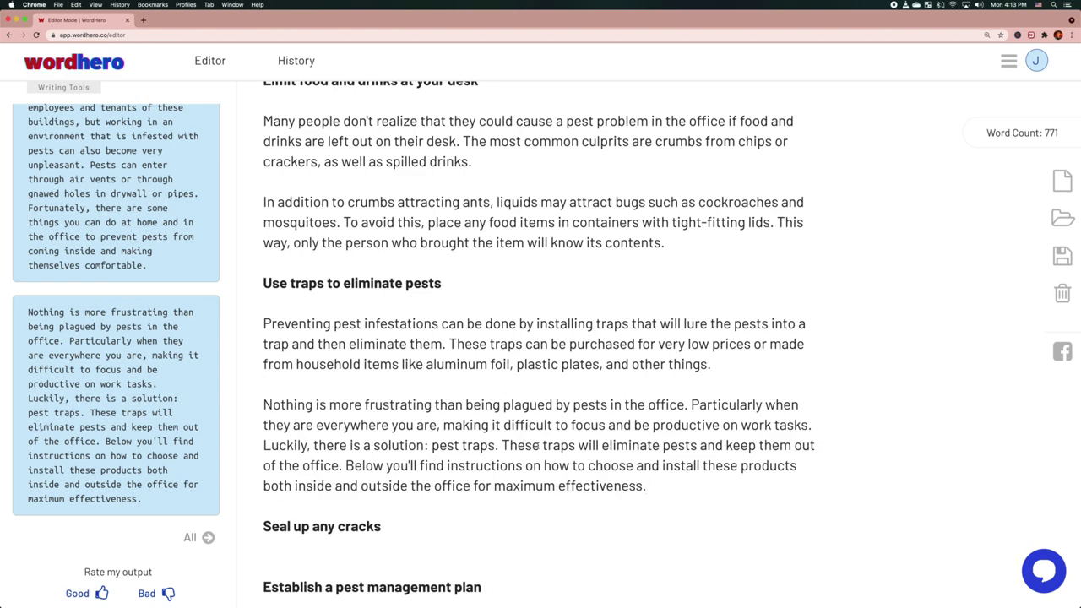
# Delete the opening sentences of the second trap paragraph so that it starts with "These traps will eliminate pests"
pyautogui.moveTo(340, 405); pyautogui.dragTo(263, 404)
pyautogui.click(553, 444)
pyautogui.press('super+a')
pyautogui.scroll(-10, 719, 301)
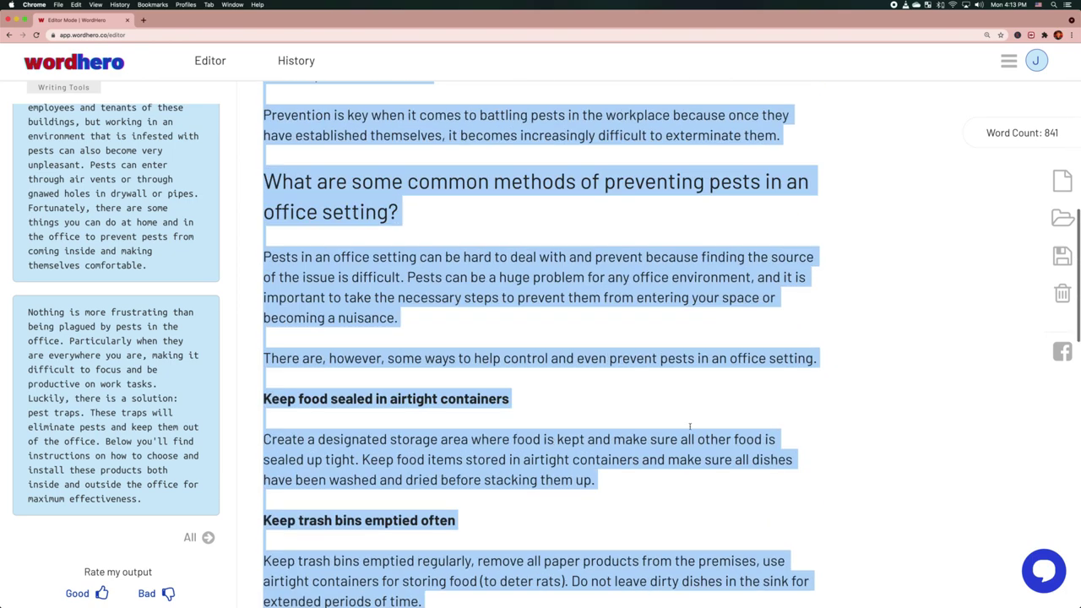
pyautogui.click(540, 253)
pyautogui.scroll(-10, 514, 297)
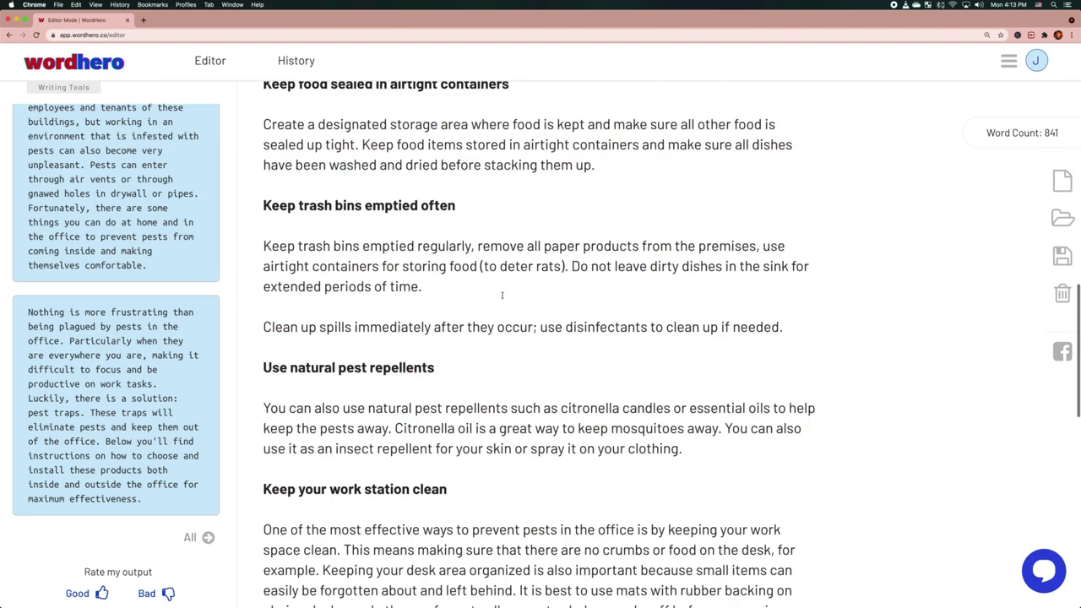
pyautogui.scroll(-5, 514, 297)
pyautogui.moveTo(503, 239); pyautogui.dragTo(259, 202)
pyautogui.press('BackSpace')
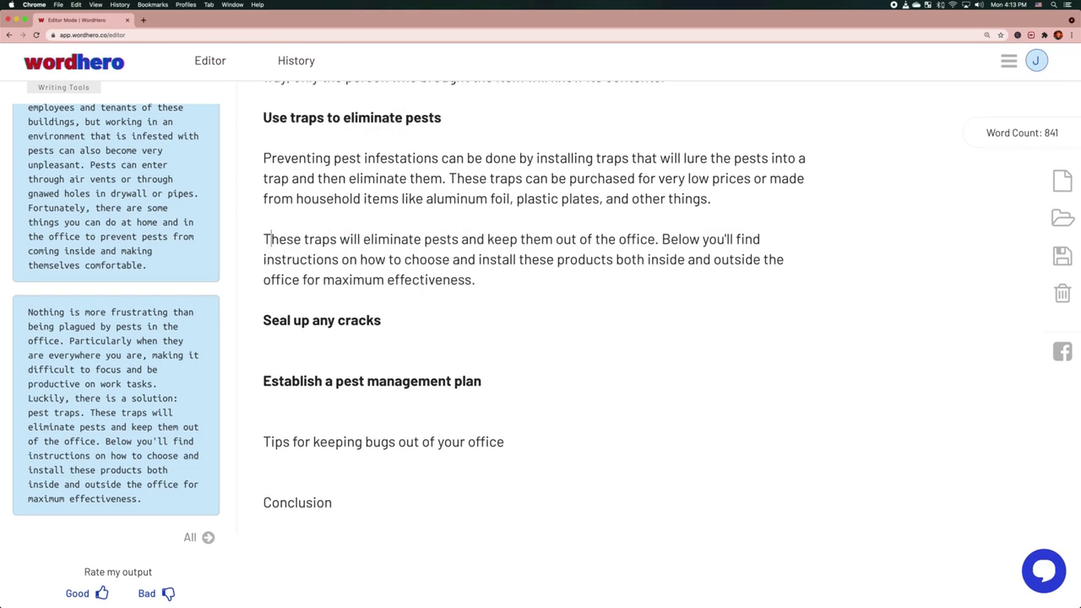
# Reword the start of the second paragraph under "Use traps to eliminate pests" to "The traps can eliminate pests"
pyautogui.press('BackSpace')
pyautogui.press('BackSpace')
pyautogui.press('BackSpace')
pyautogui.press('BackSpace')
pyautogui.press('BackSpace')
pyautogui.press('BackSpace')
pyautogui.write('cam')
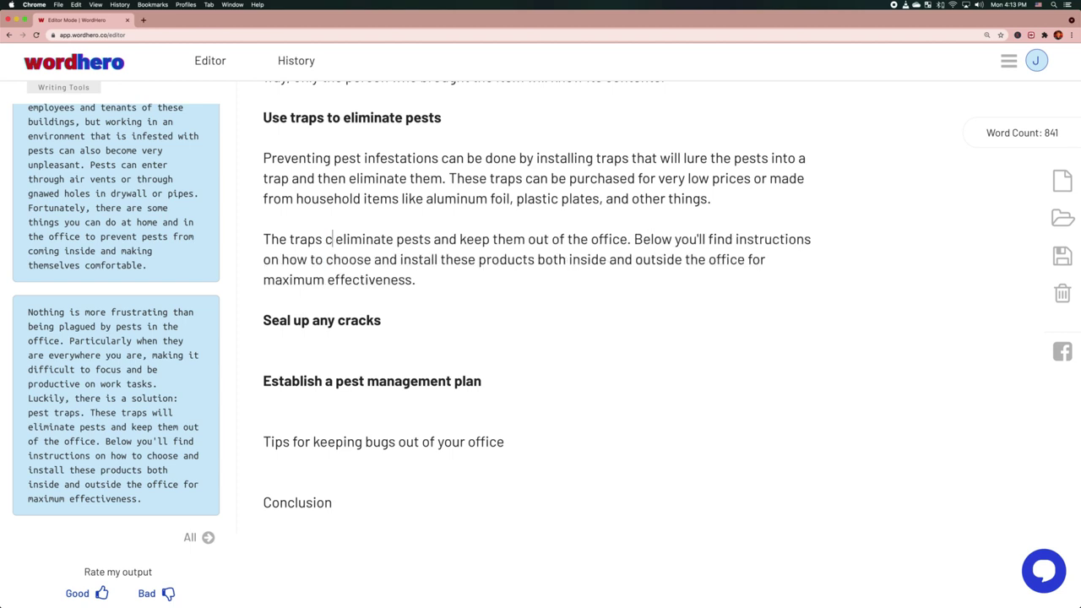
pyautogui.press('BackSpace')
pyautogui.write('n')
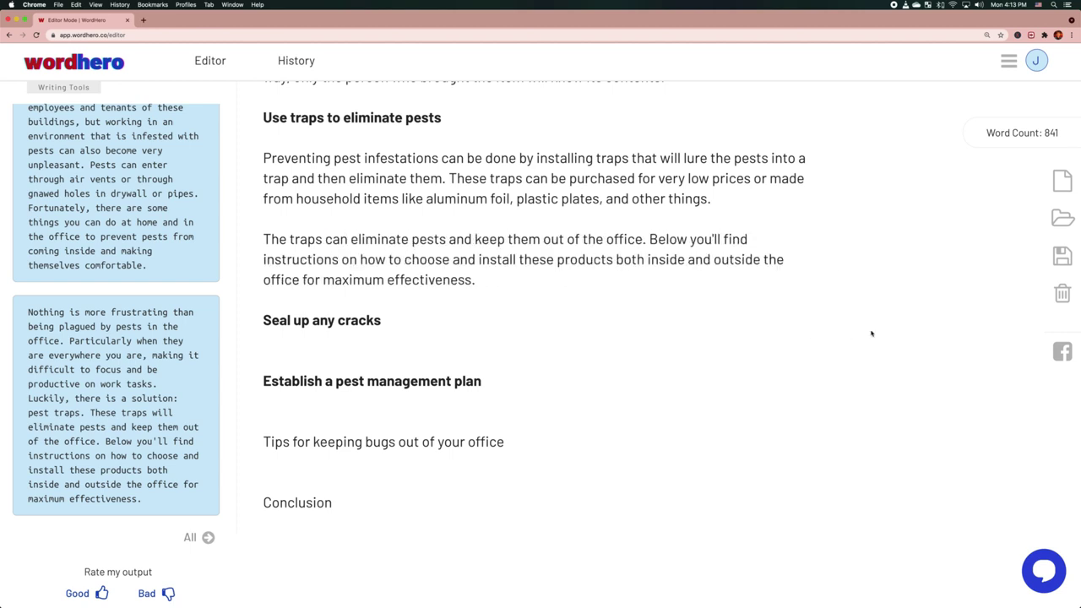
# Delete the sentence starting "Below you'll find instructions" and join the remaining sentence to the end of the first trap paragraph
pyautogui.keyDown('shift'); pyautogui.click(657, 277); pyautogui.keyUp('shift')
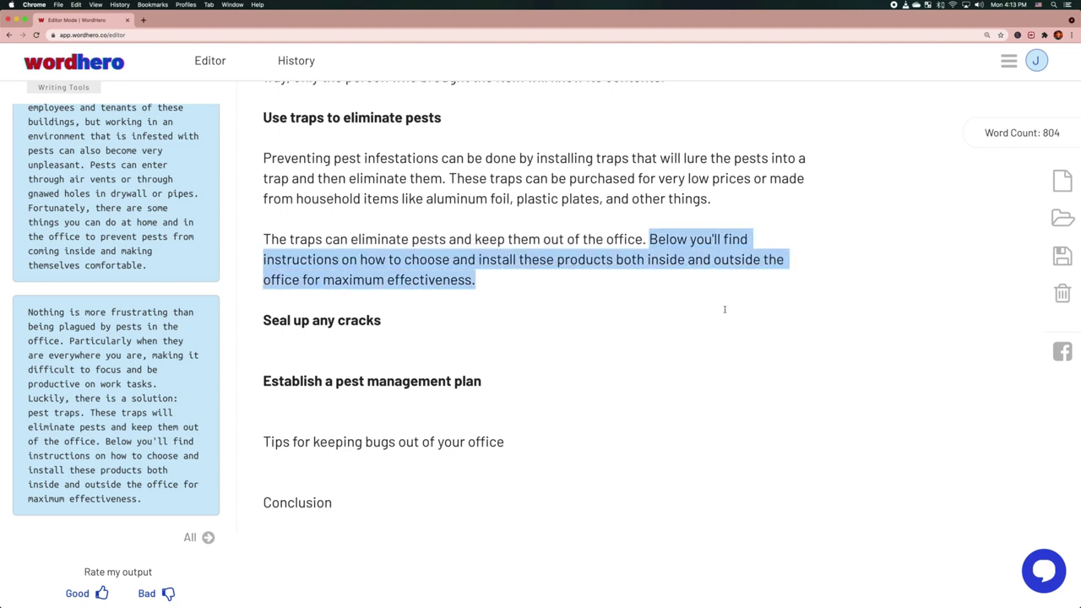
pyautogui.press('BackSpace')
pyautogui.press('super+Left')
pyautogui.press('BackSpace')
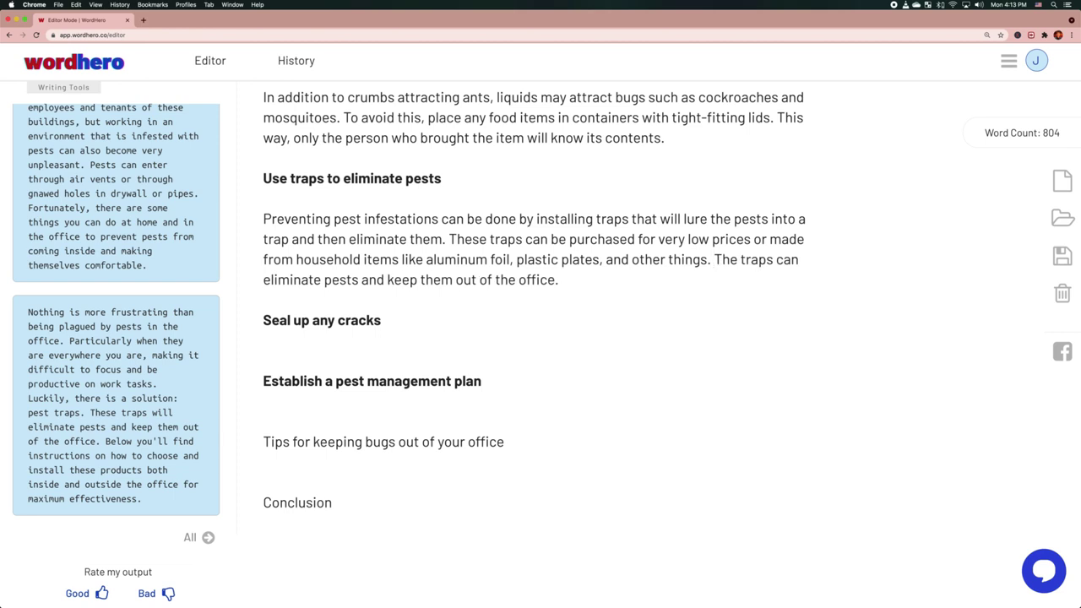
pyautogui.moveTo(625, 278); pyautogui.dragTo(549, 236)
pyautogui.click(536, 220)
pyautogui.click(415, 241)
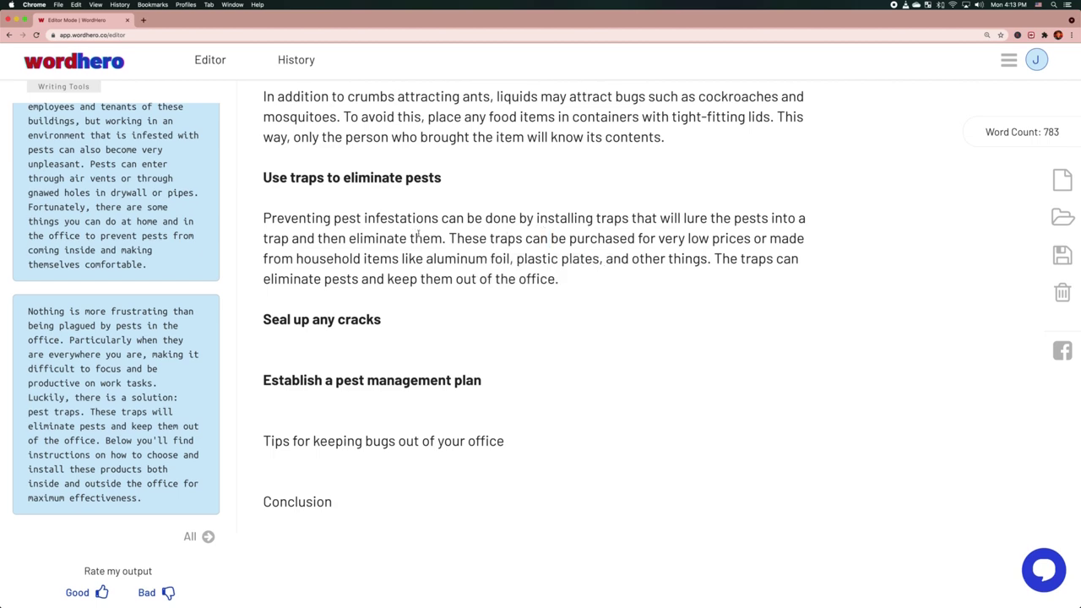
# Generate Blog Intros for the topic "how to prevent pests in the office by sealing up any cracks", reusing the article's subheading text
pyautogui.tripleClick(319, 321)
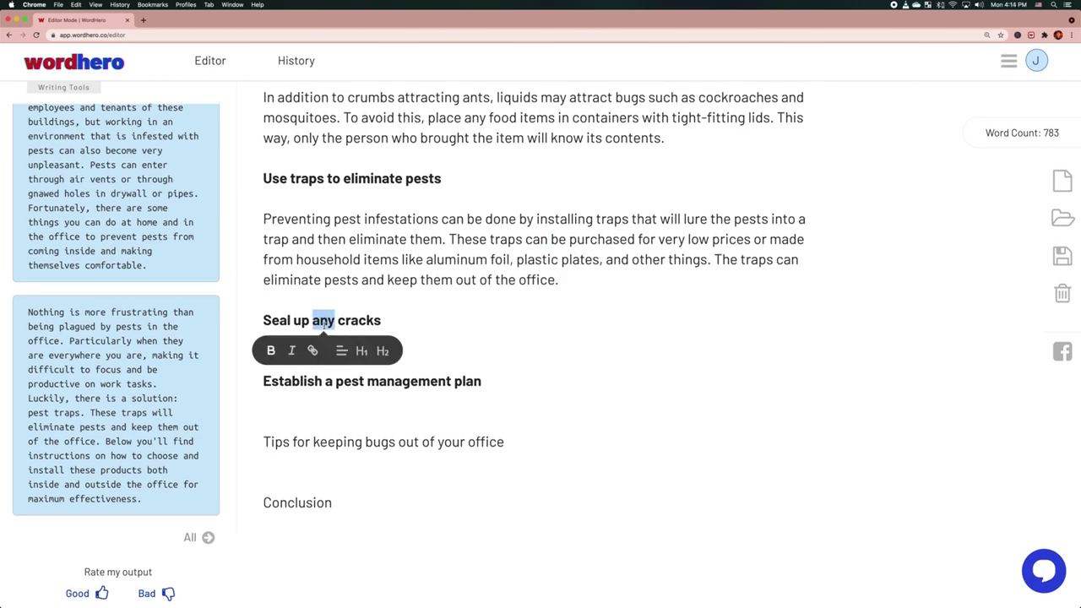
pyautogui.scroll(2, 337, 278)
pyautogui.scroll(5, 148, 227)
pyautogui.scroll(3, 148, 227)
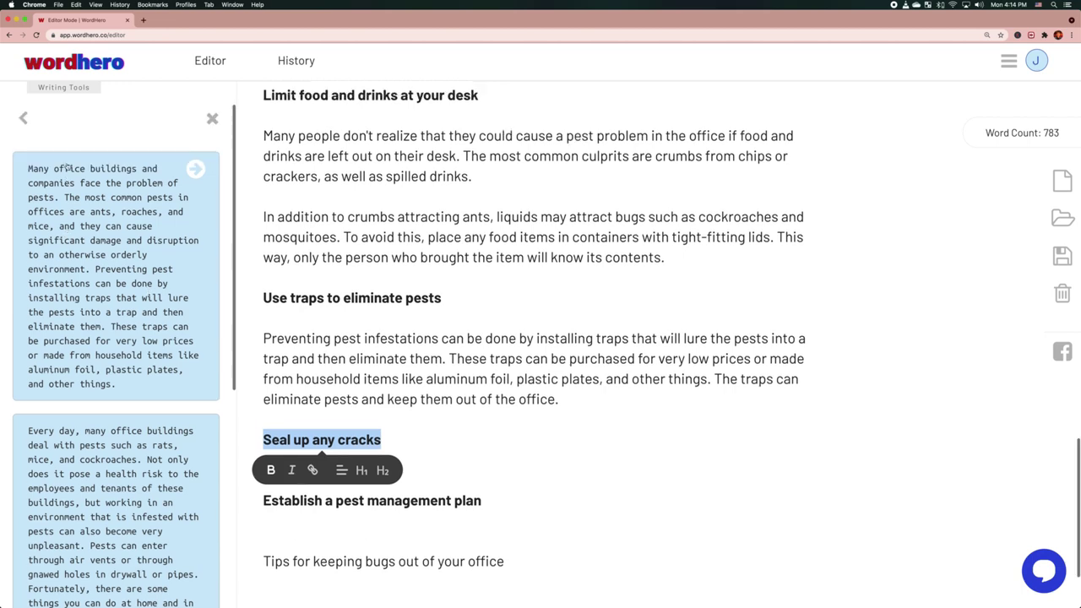
pyautogui.click(22, 118)
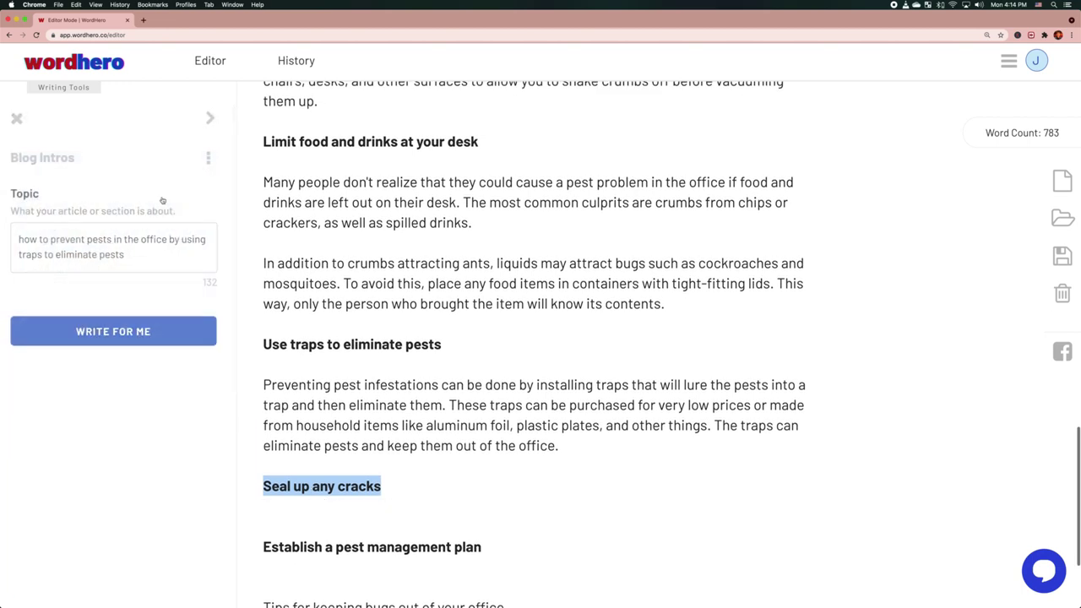
pyautogui.press('super+v')
pyautogui.click(189, 239)
pyautogui.press('BackSpace')
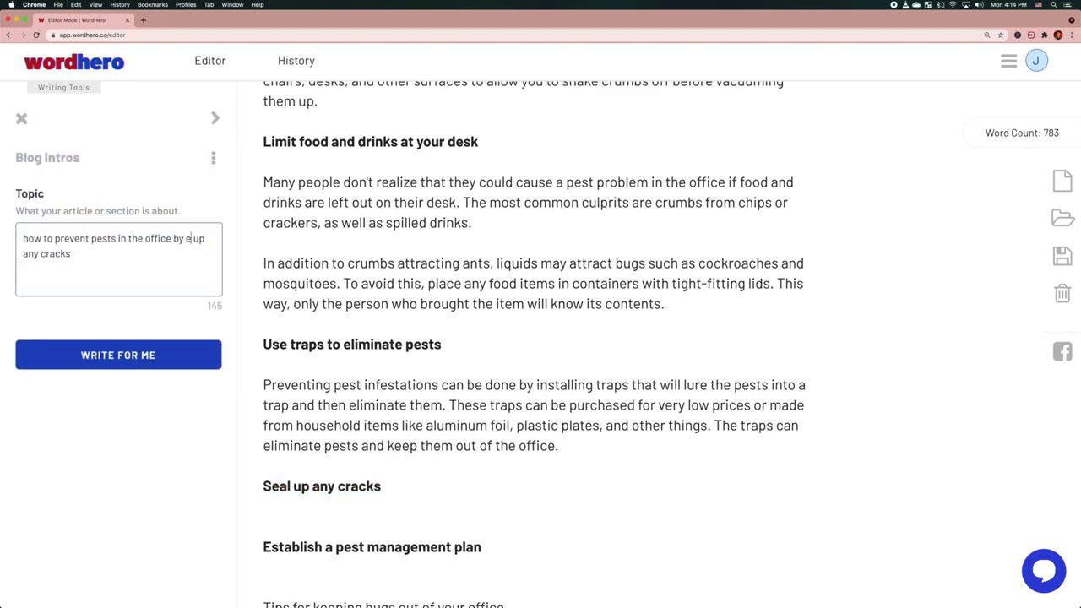
pyautogui.write('seal')
pyautogui.click(41, 253)
pyautogui.write('ing')
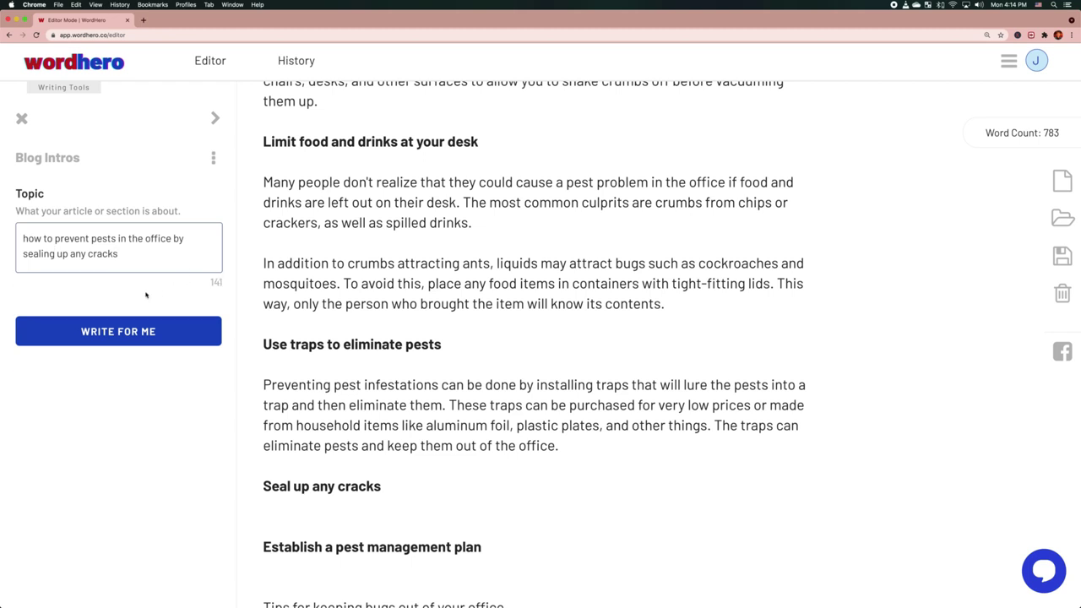
pyautogui.click(145, 330)
# Make the headings "Tips for keeping bugs out of your office" and "Conclusion" bold
pyautogui.scroll(-2, 422, 355)
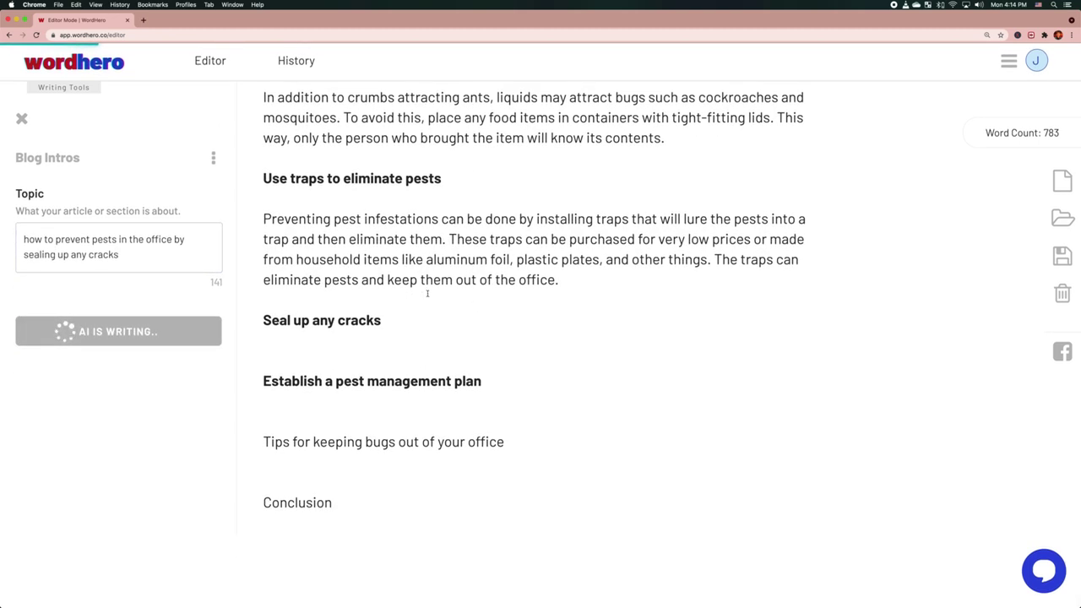
pyautogui.tripleClick(337, 439)
pyautogui.click(326, 473)
pyautogui.doubleClick(285, 503)
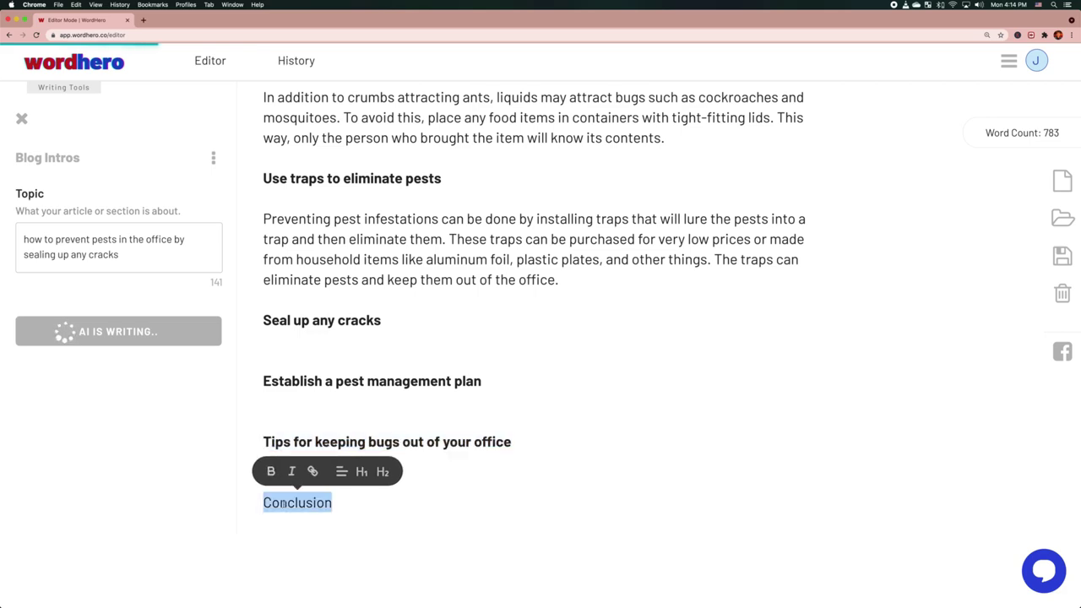
pyautogui.click(273, 473)
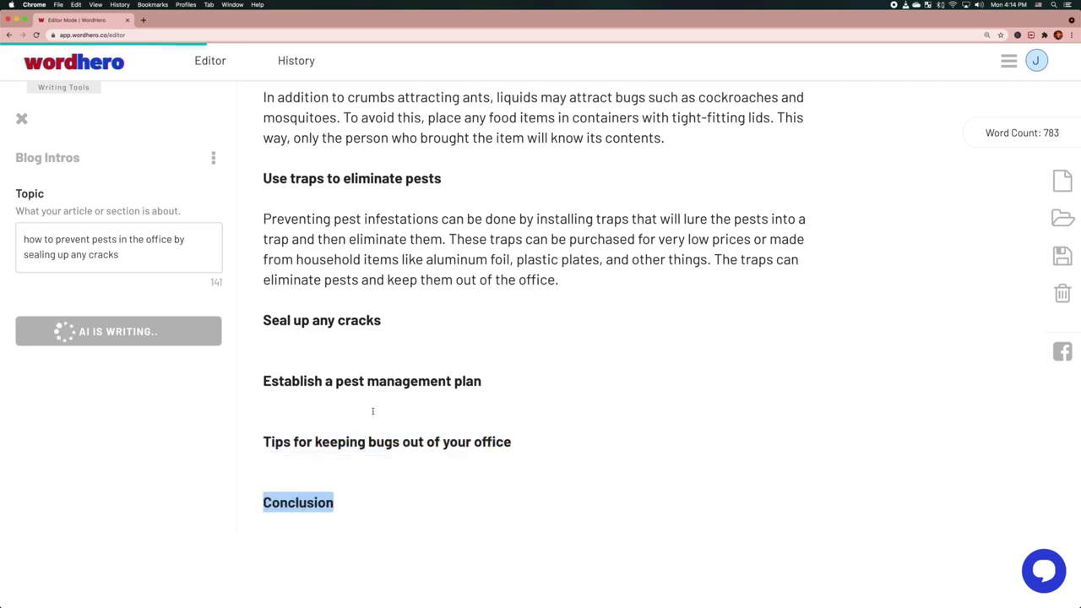
# Read the generated crack-sealing intros and insert the one starting "Everybody likes to work" below "Seal up any cracks"
pyautogui.scroll(12, 373, 411)
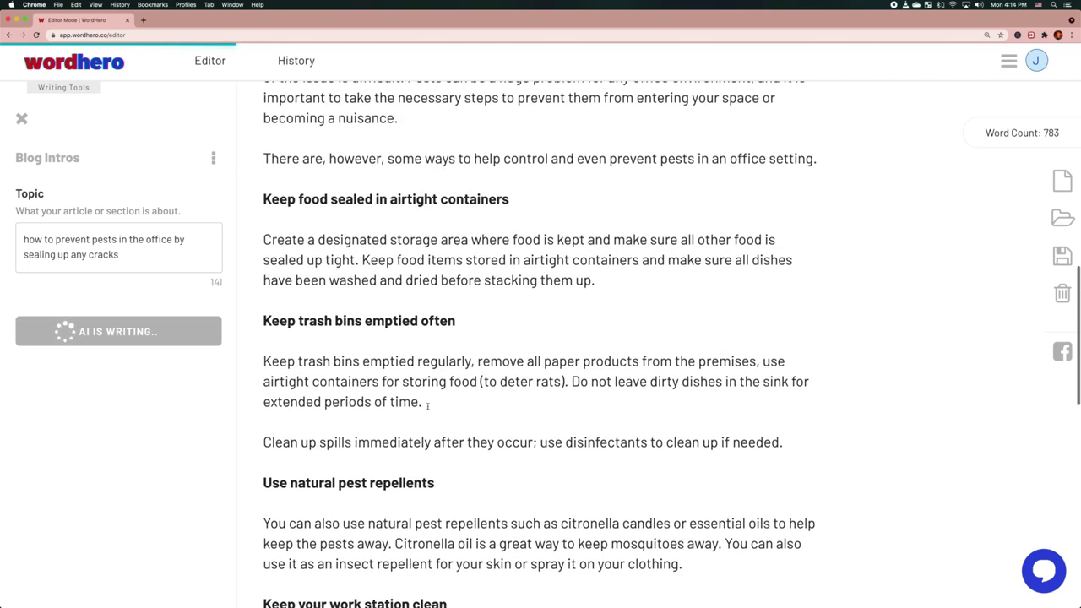
pyautogui.scroll(-12, 391, 481)
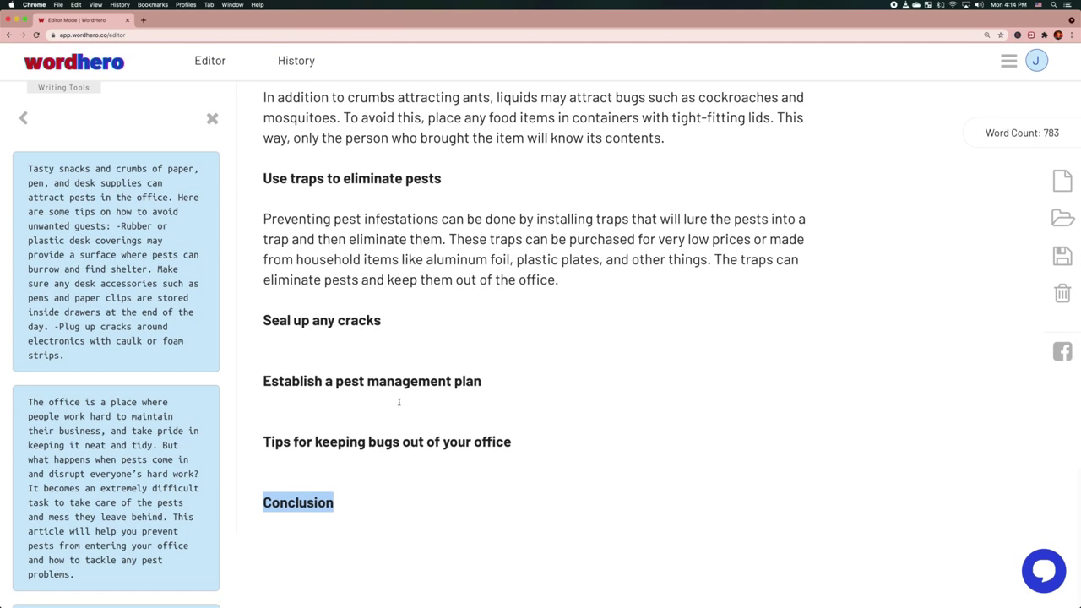
pyautogui.moveTo(151, 300)
pyautogui.scroll(-3, 143, 334)
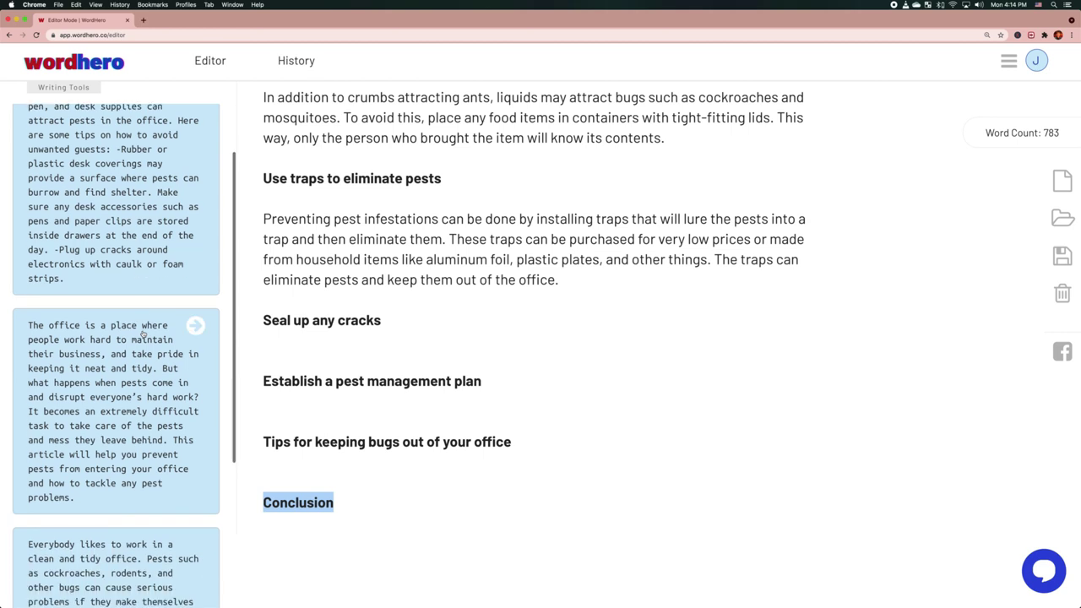
pyautogui.scroll(-1, 142, 335)
pyautogui.scroll(-3, 128, 349)
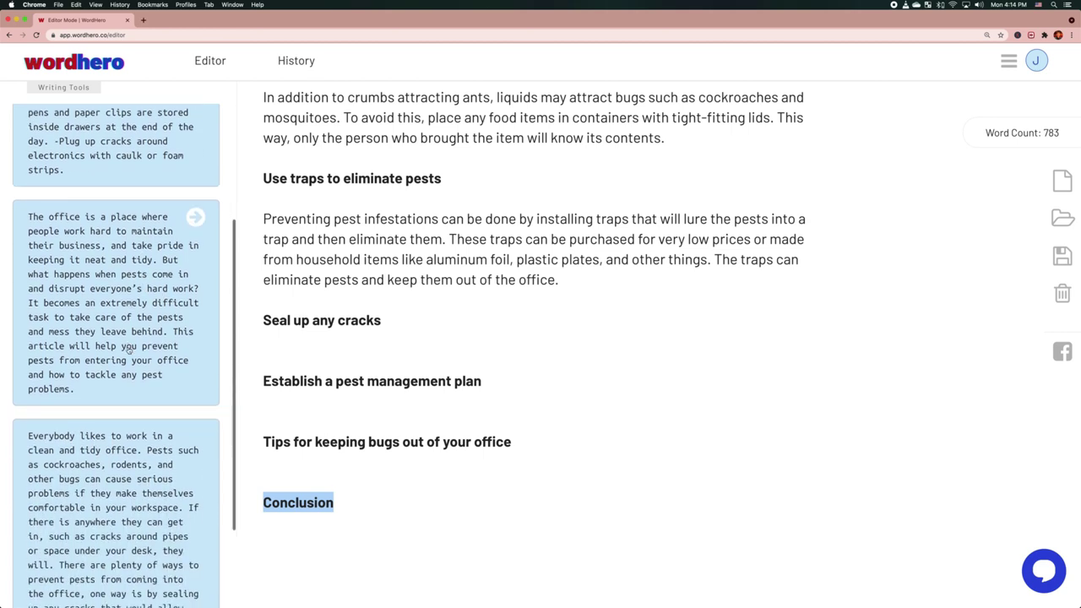
pyautogui.scroll(-2, 159, 346)
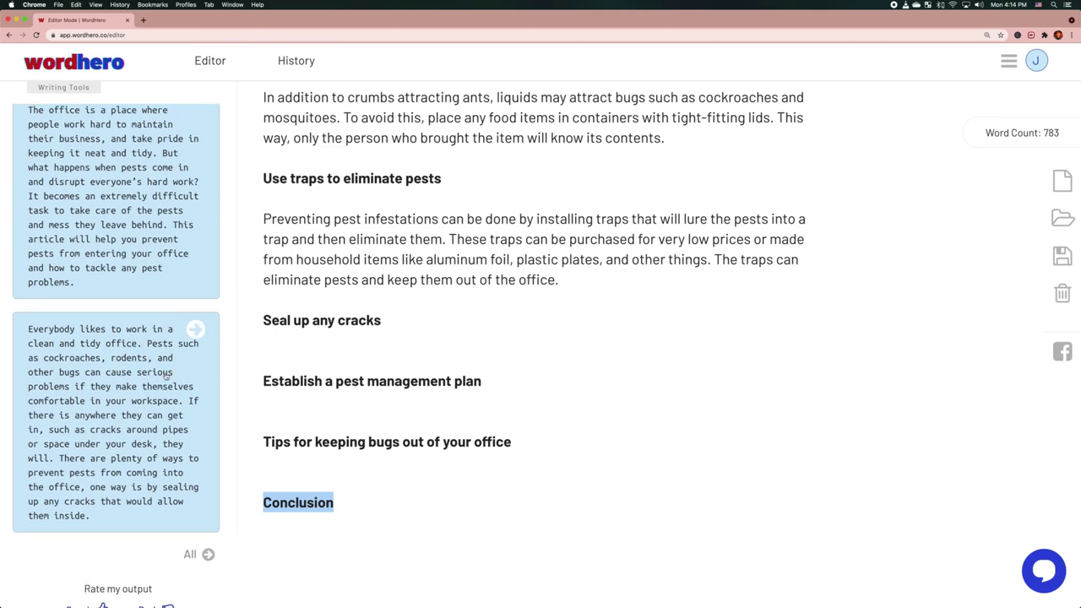
pyautogui.click(133, 415)
pyautogui.press('super+v')
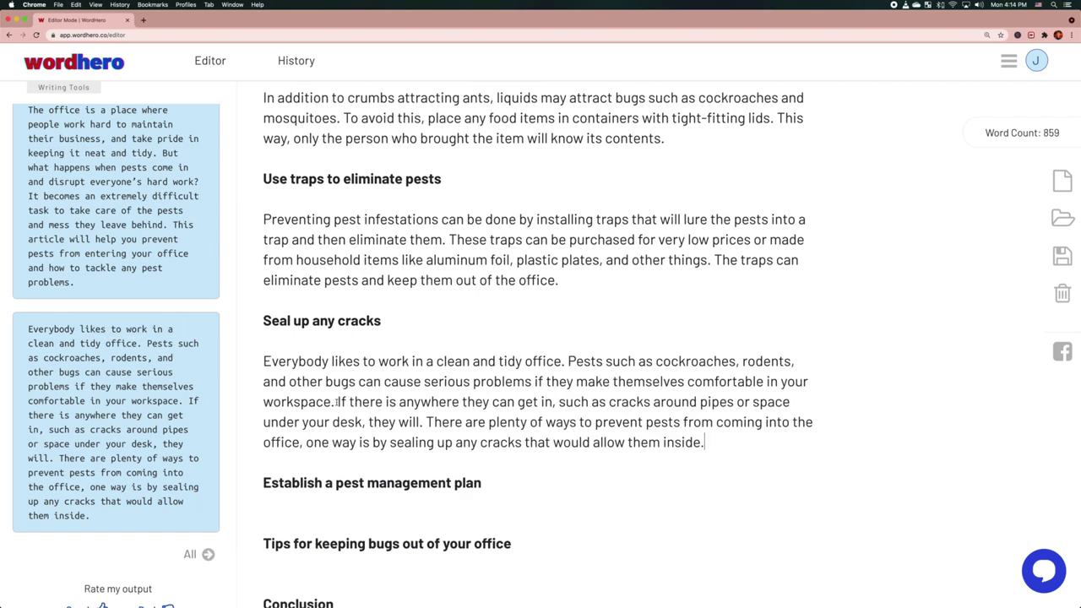
# Delete the opening sentence of the inserted intro so that it starts with "Pests such as cockroaches"
pyautogui.moveTo(335, 402); pyautogui.dragTo(263, 381)
pyautogui.click(375, 380)
pyautogui.moveTo(565, 361); pyautogui.dragTo(262, 361)
pyautogui.press('BackSpace')
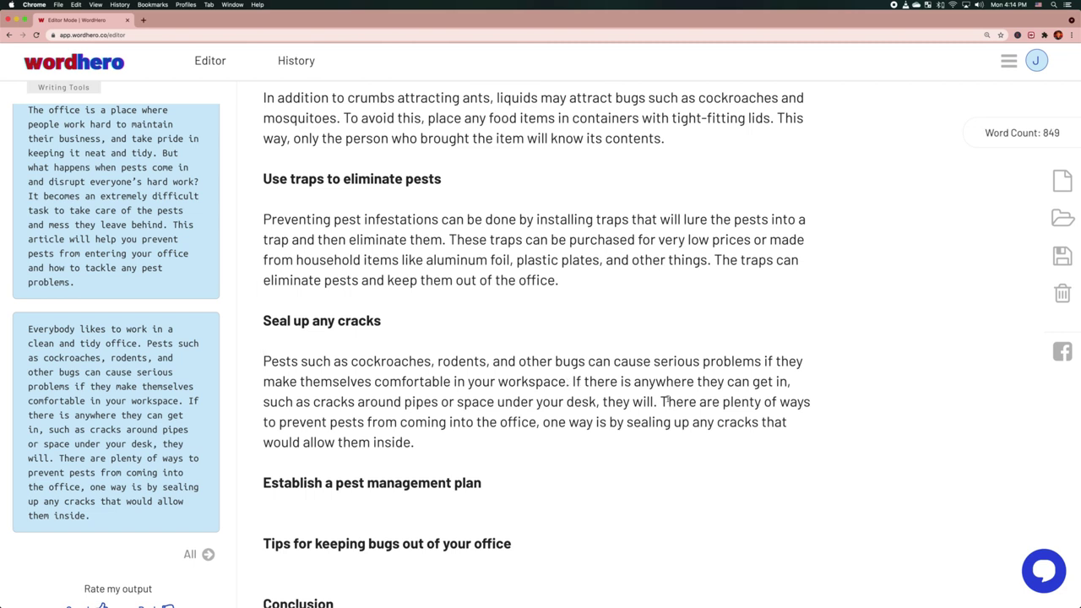
# Reword the last crack-sealing sentence to begin "One effective way of preventing pests in the office is by sealing" and make it a separate paragraph
pyautogui.moveTo(661, 402); pyautogui.dragTo(549, 423)
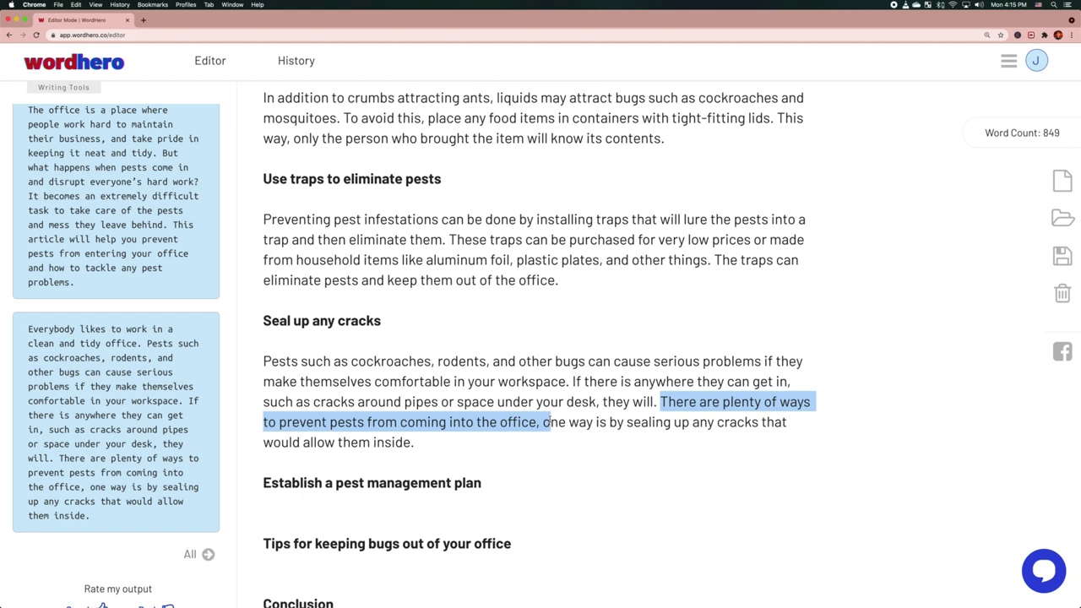
pyautogui.press('BackSpace')
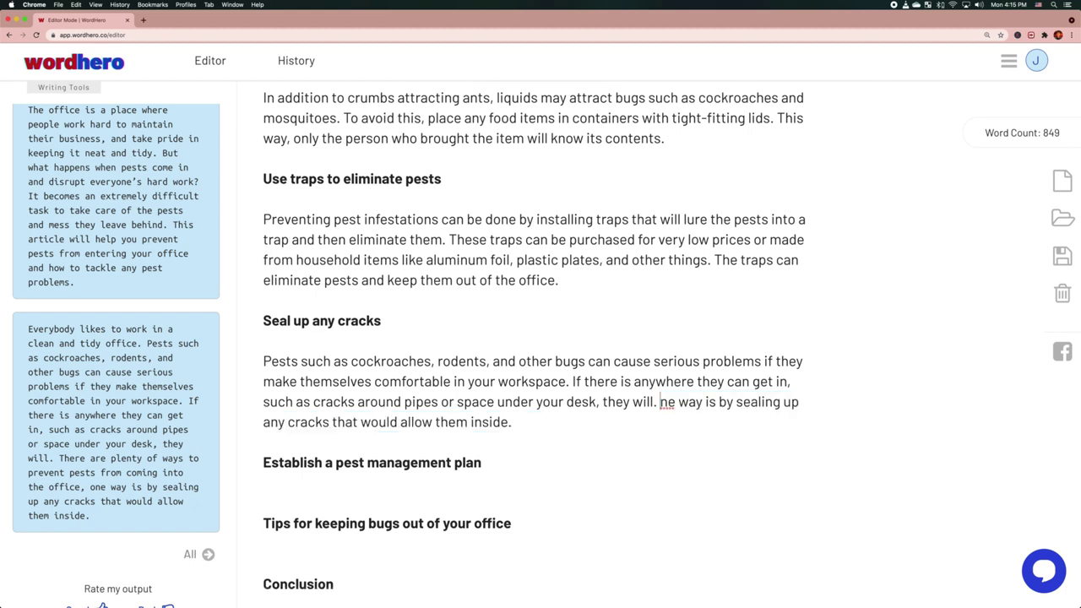
pyautogui.write('O')
pyautogui.press('BackSpace')
pyautogui.write('O')
pyautogui.press('Right')
pyautogui.press('Right')
pyautogui.write('eff')
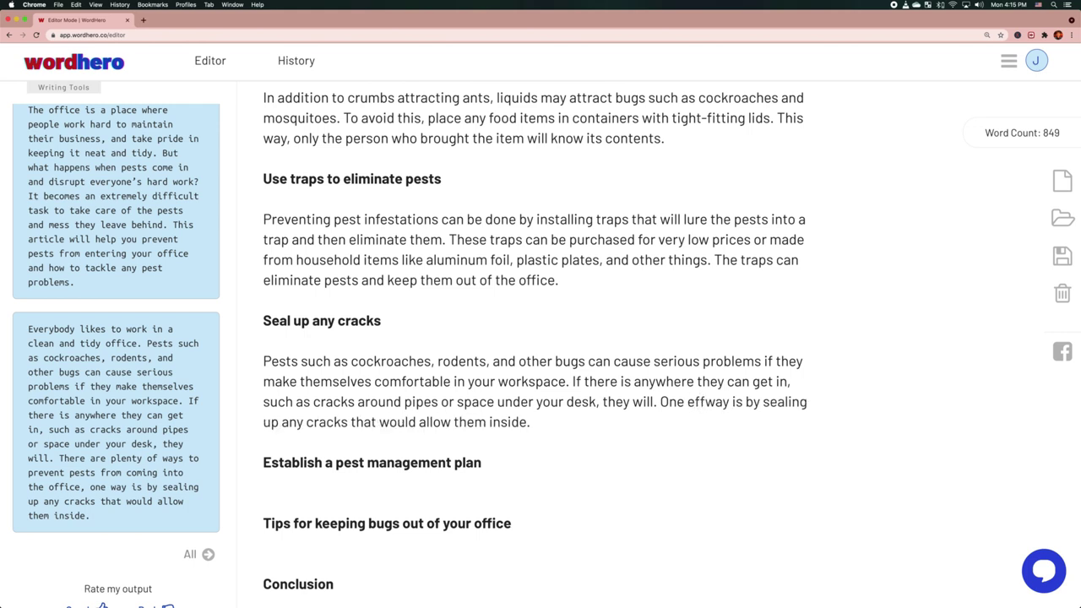
pyautogui.write('ective way')
pyautogui.write(' of preventing pest')
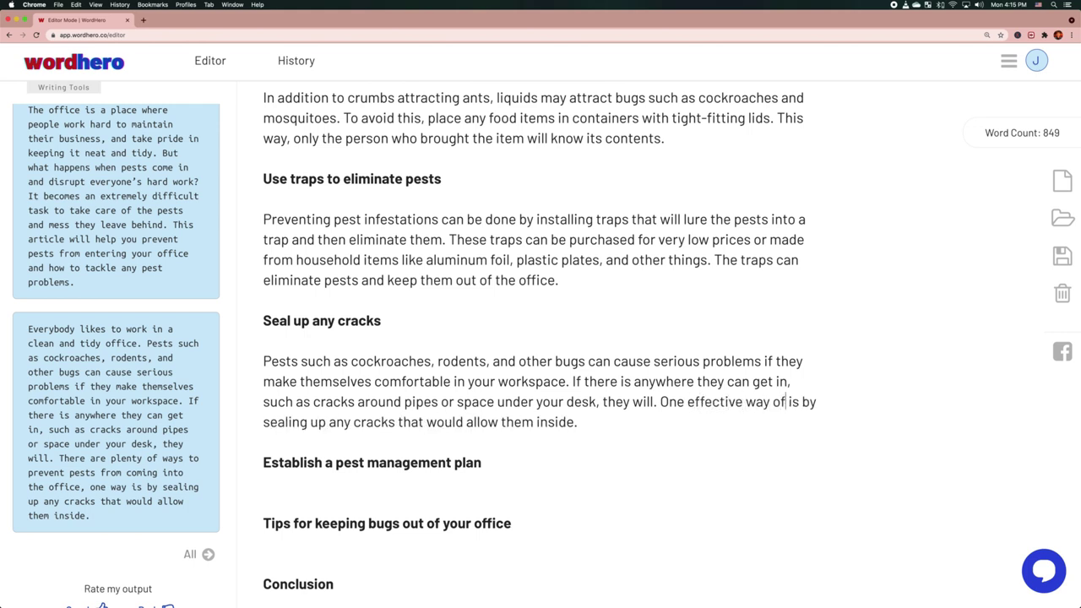
pyautogui.write('s in the office is by sealing up any cracks that would allow them inside.')
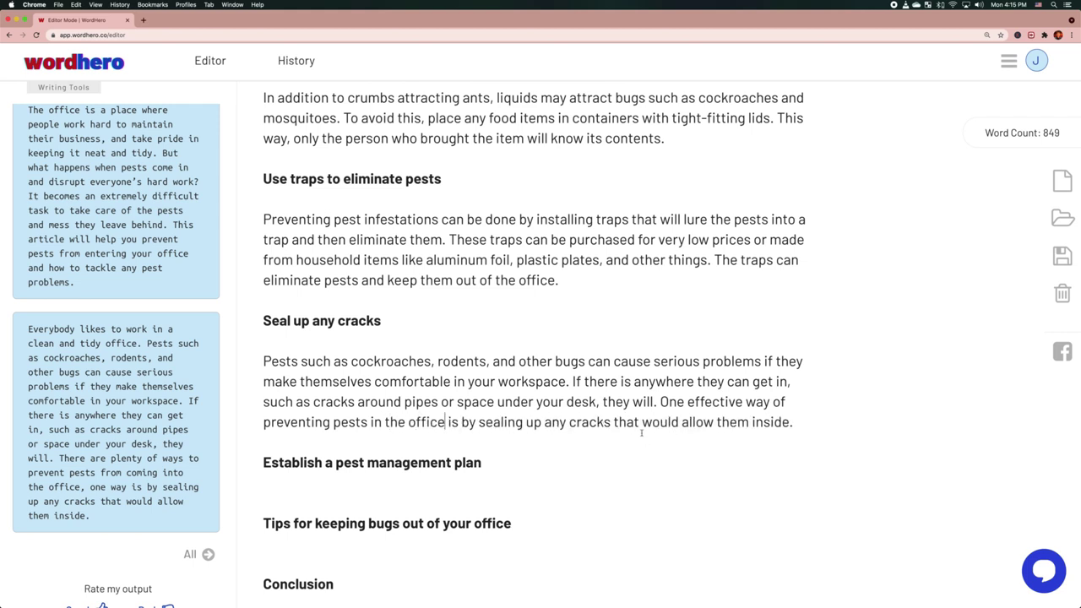
pyautogui.click(661, 402)
pyautogui.press('Return')
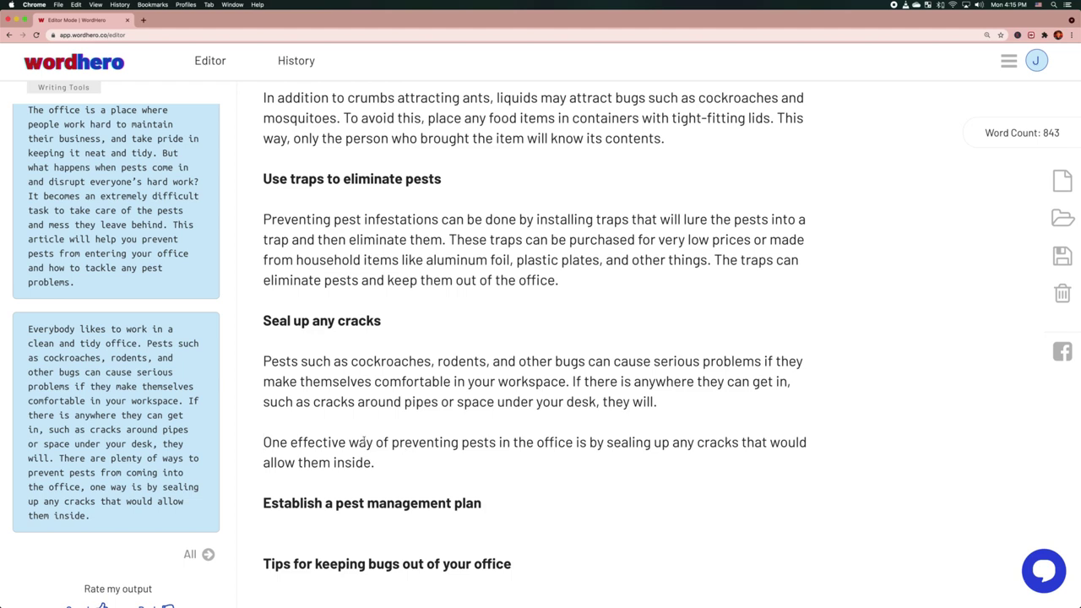
# Run the Sentence Expander on the two paragraphs under "Seal up any cracks", removing the extra blank lines between them in the content
pyautogui.scroll(4, 117, 264)
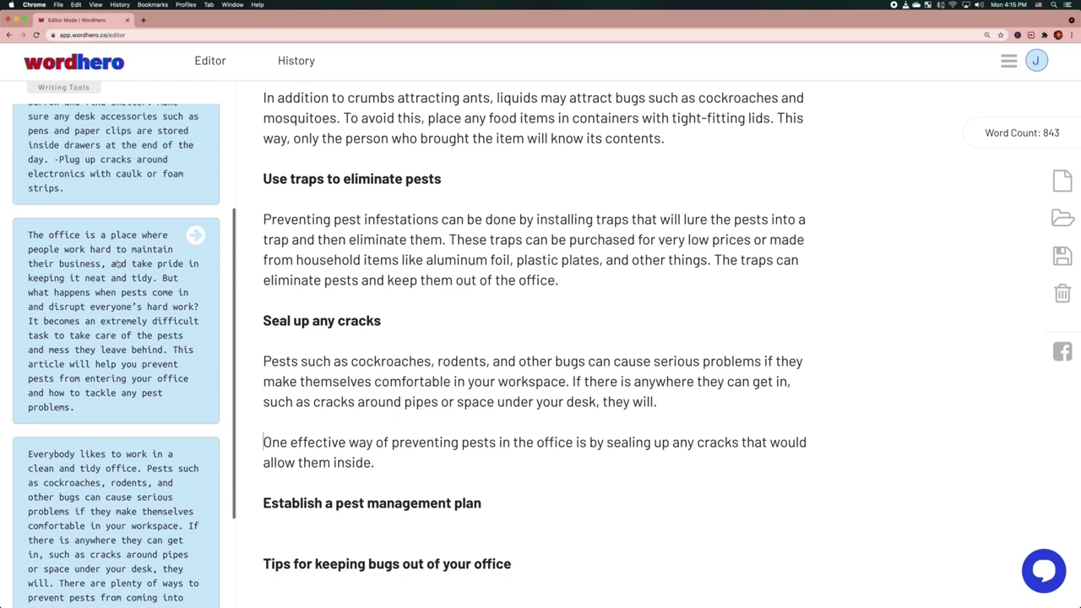
pyautogui.scroll(2, 117, 263)
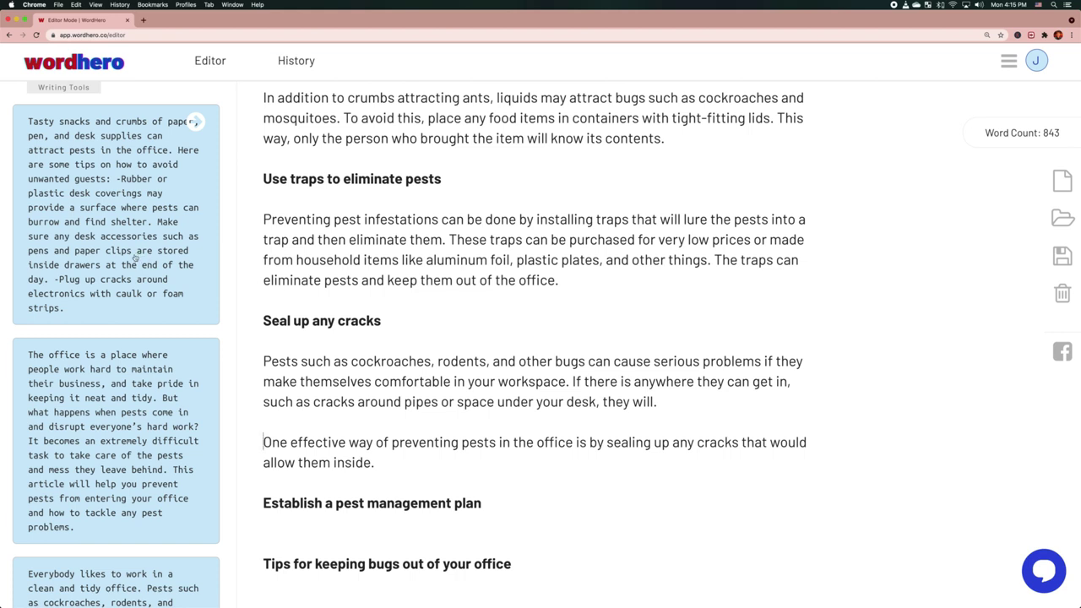
pyautogui.scroll(-2, 429, 410)
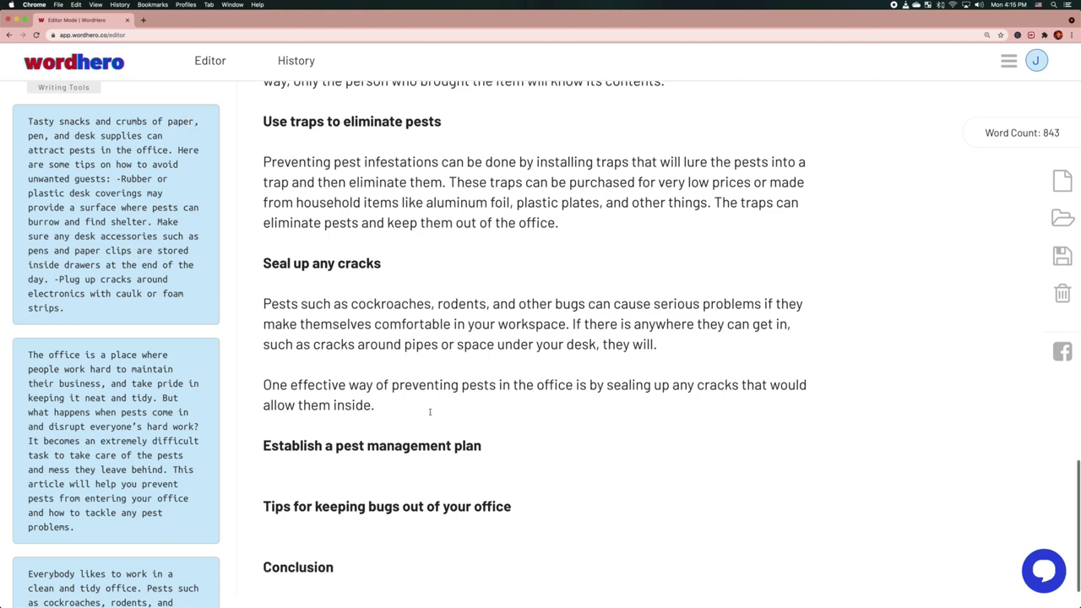
pyautogui.moveTo(427, 408); pyautogui.dragTo(260, 305)
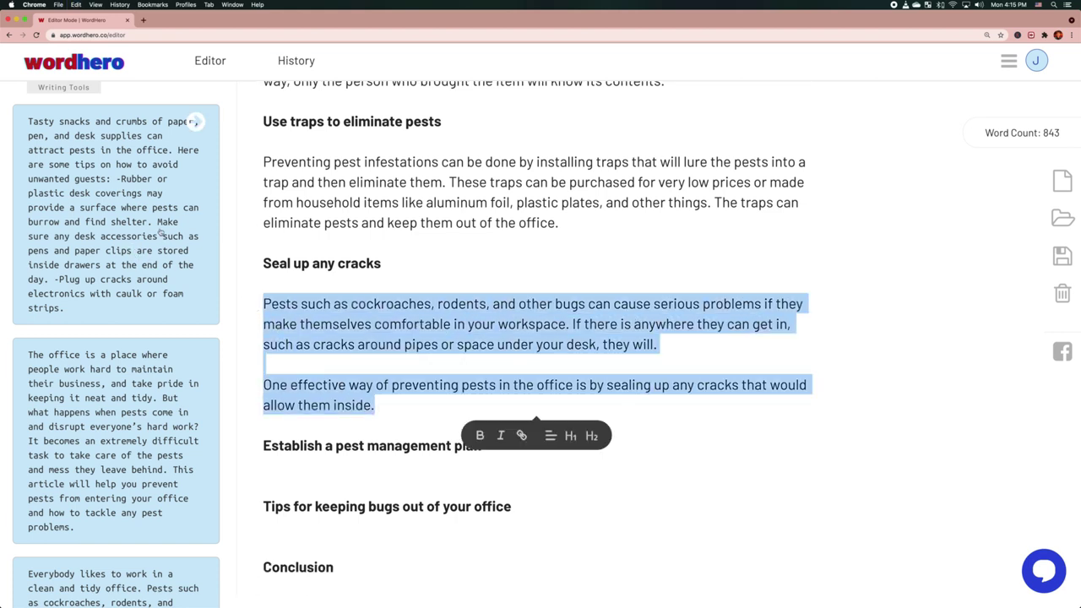
pyautogui.moveTo(17, 125)
pyautogui.click(211, 118)
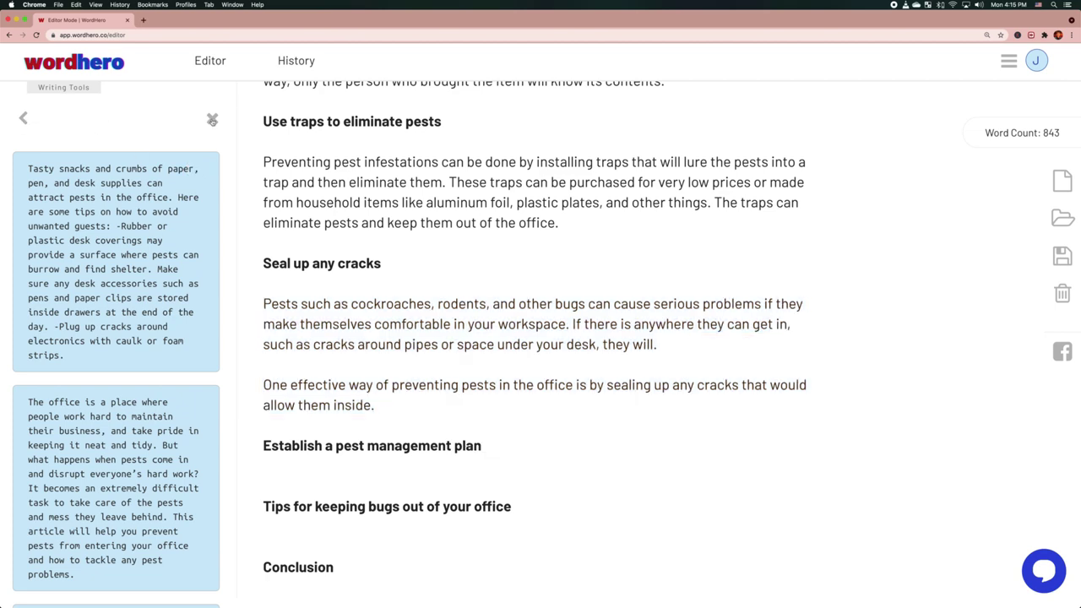
pyautogui.click(212, 119)
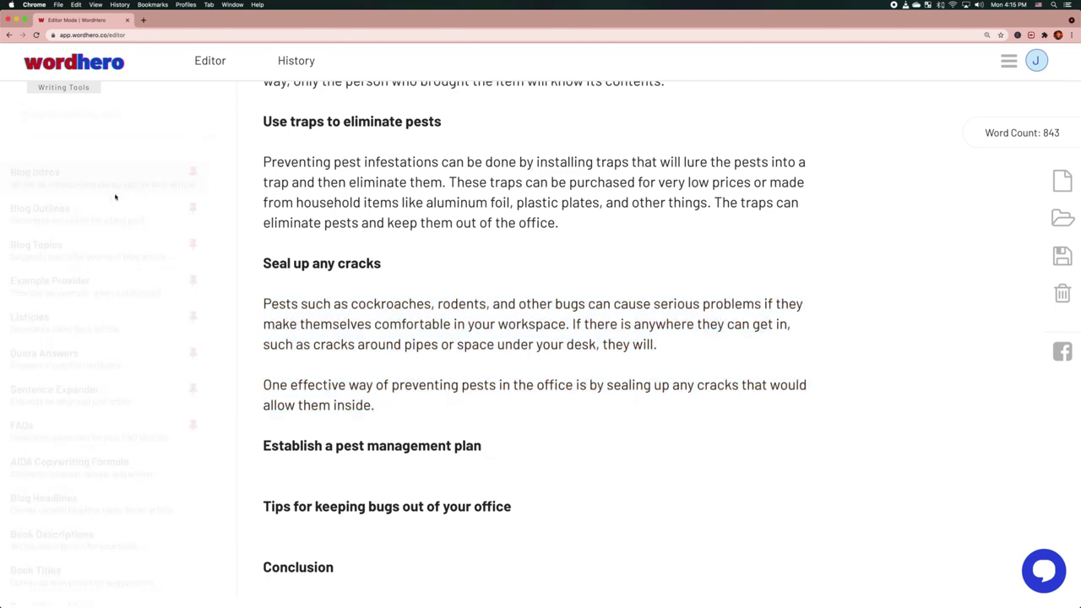
pyautogui.click(115, 402)
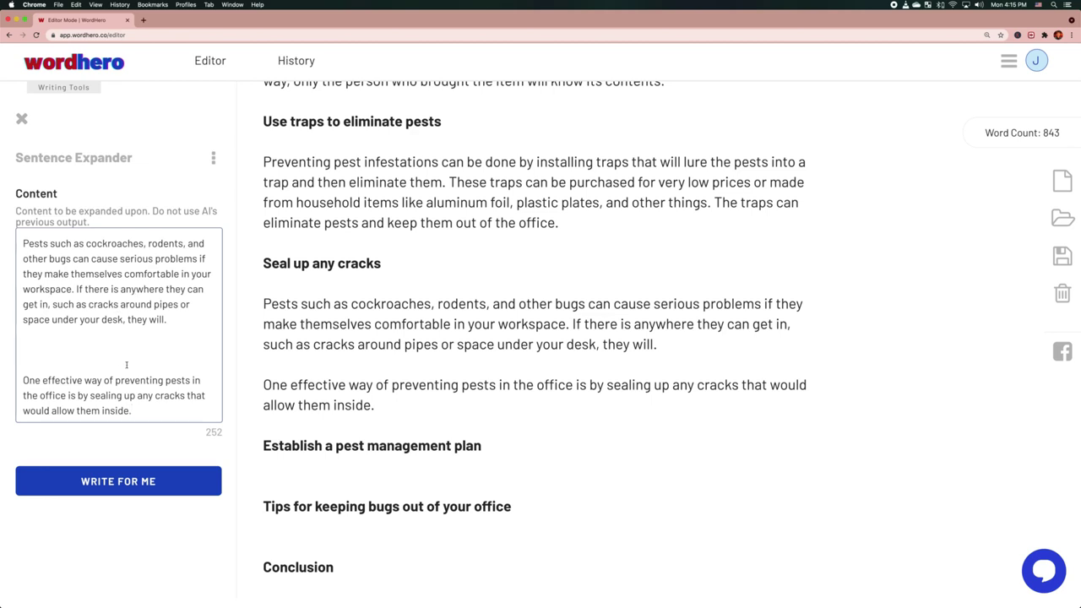
pyautogui.press('BackSpace')
pyautogui.press('BackSpace')
pyautogui.click(126, 450)
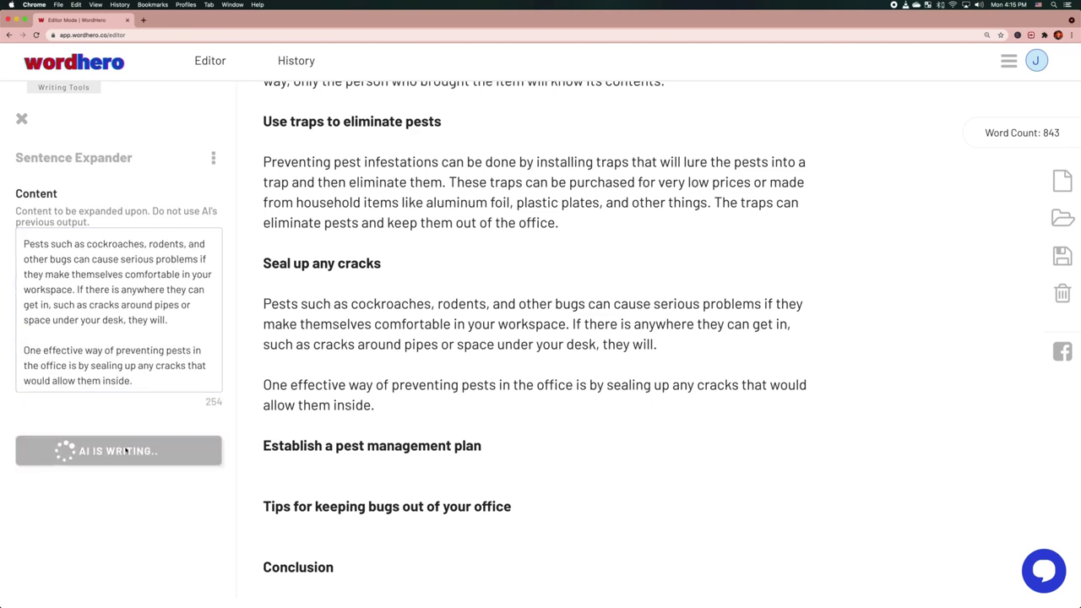
pyautogui.scroll(-1, 399, 389)
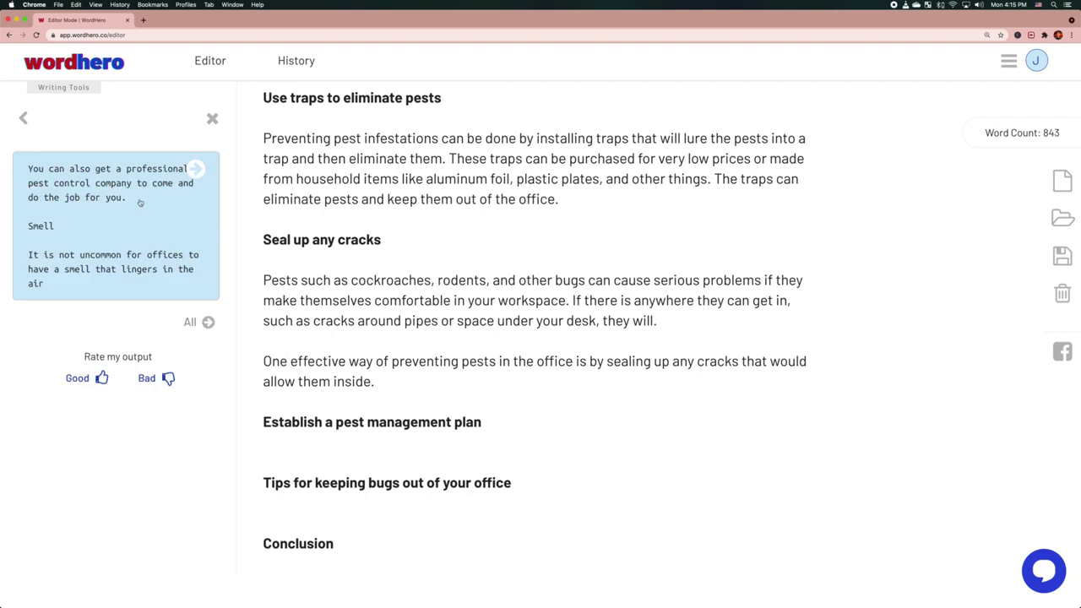
# Insert the generated pest control company text below "Tips for keeping bugs out of your office" and delete its "Smell" part
pyautogui.click(195, 168)
pyautogui.press('Return')
pyautogui.press('Return')
pyautogui.press('Up')
pyautogui.press('Up')
pyautogui.press('super+v')
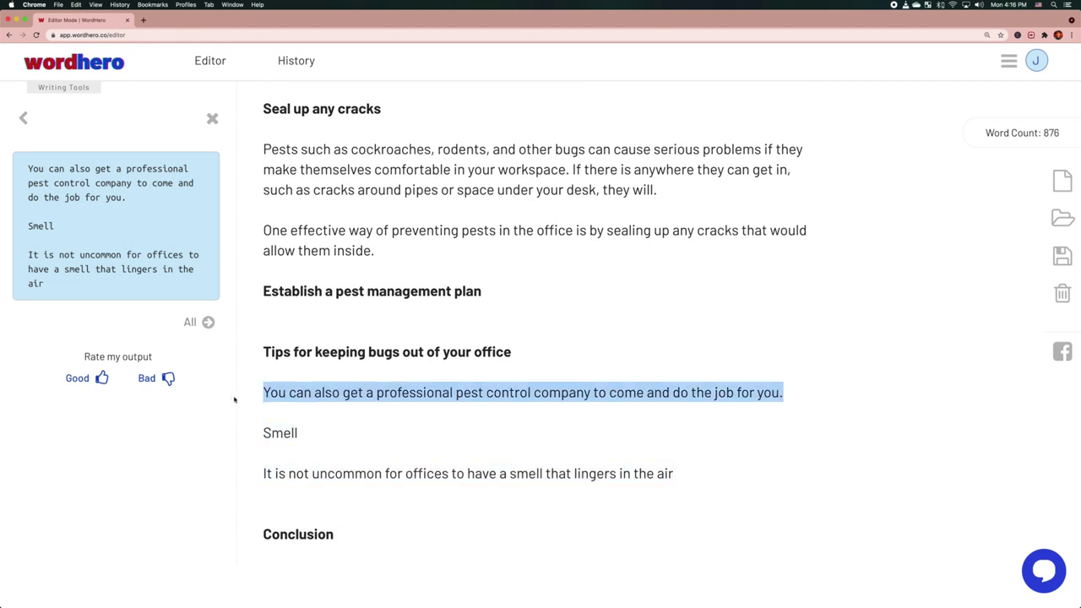
pyautogui.moveTo(264, 433); pyautogui.dragTo(742, 482)
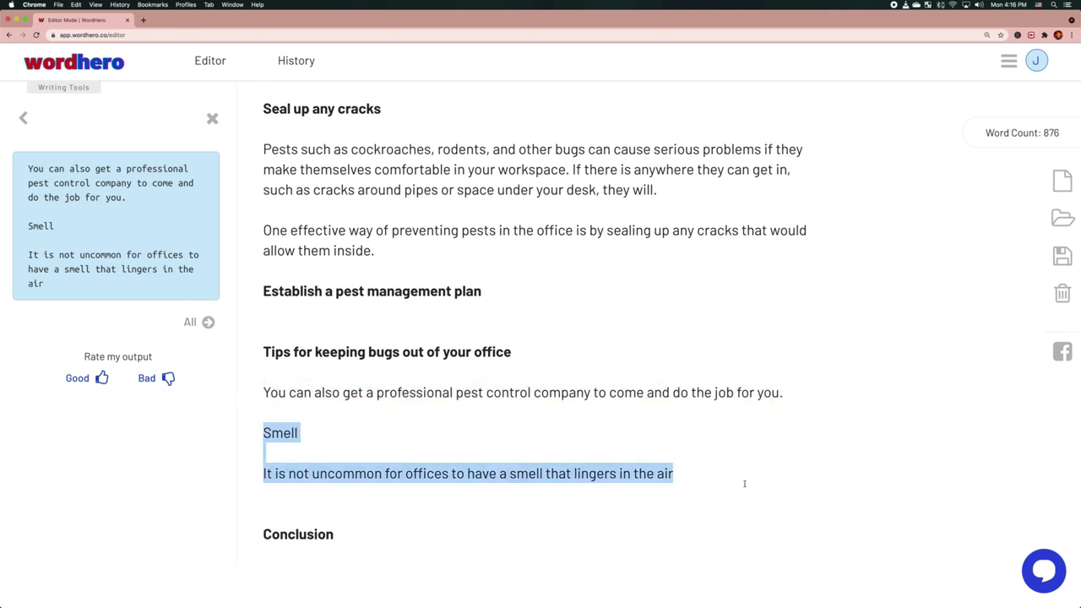
pyautogui.press('BackSpace')
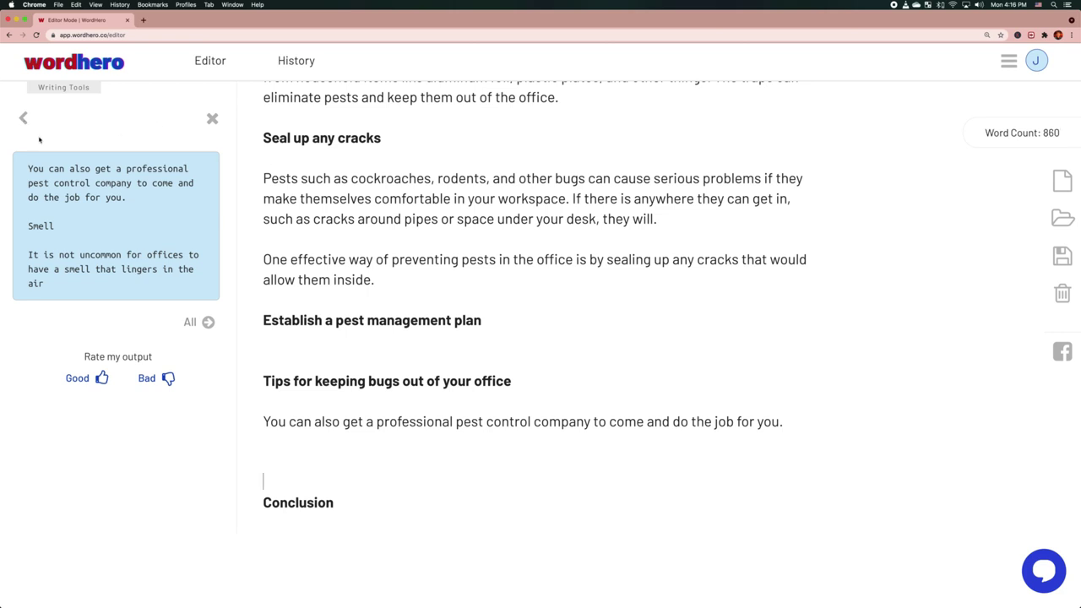
# Rerun the Sentence Expander on the same crack-sealing content until it suggests covering cracks with a sealant
pyautogui.click(24, 119)
pyautogui.click(147, 452)
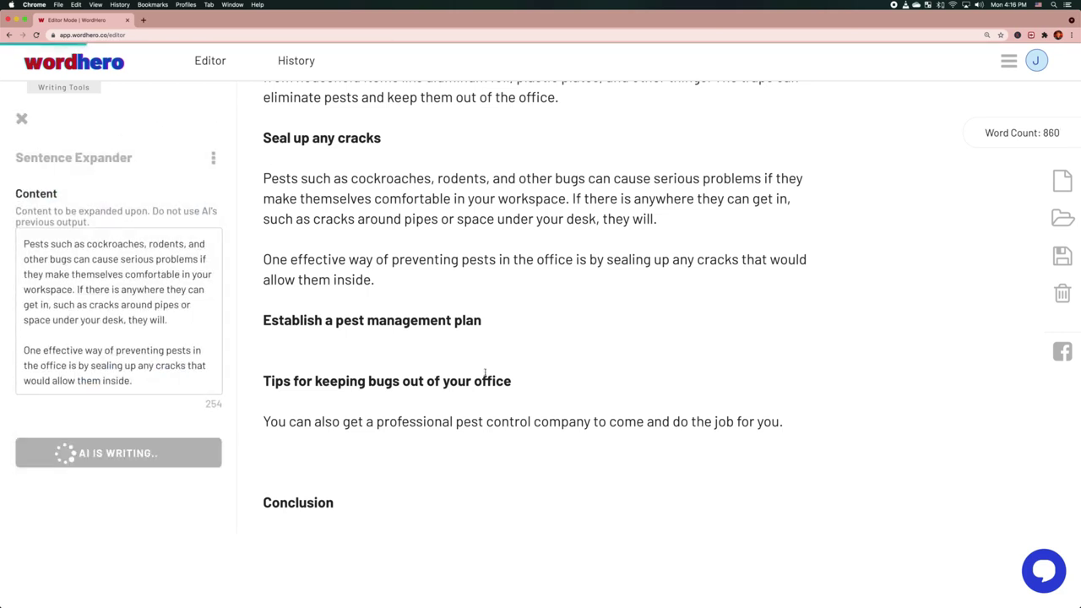
pyautogui.tripleClick(436, 381)
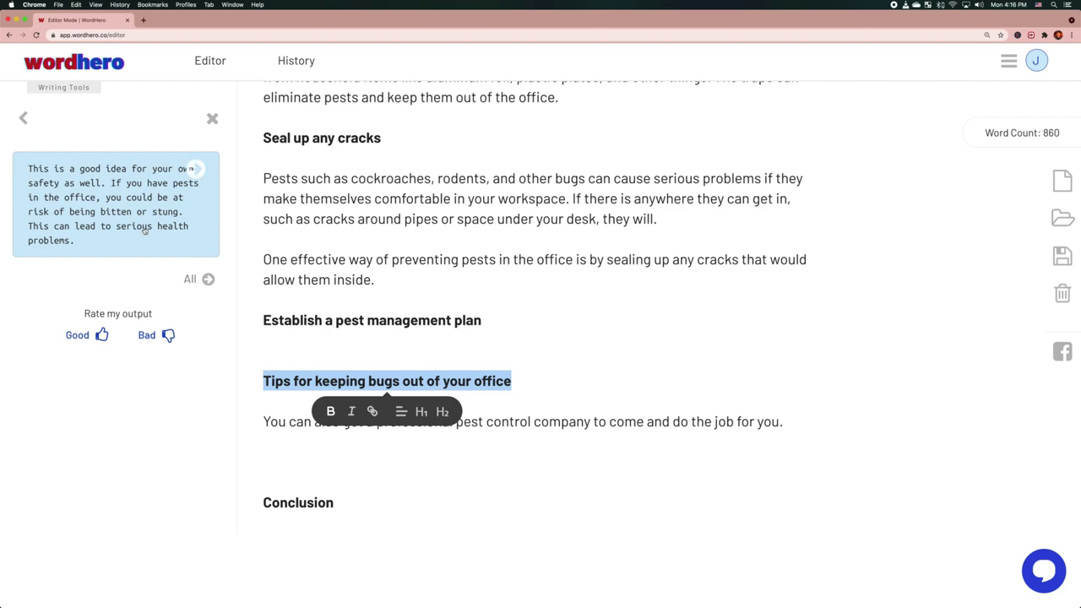
pyautogui.click(25, 120)
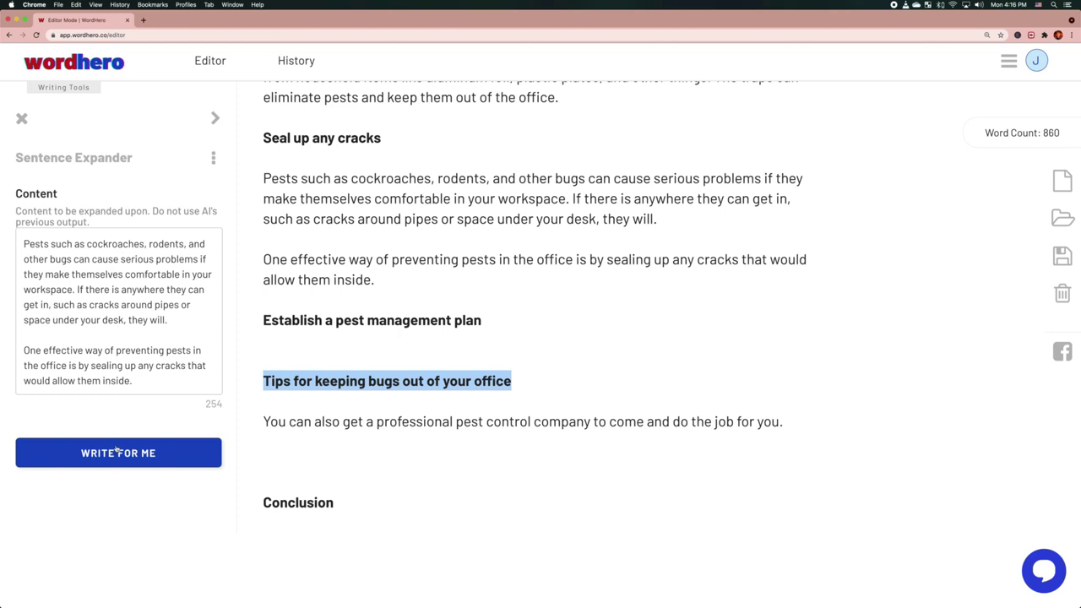
pyautogui.click(117, 452)
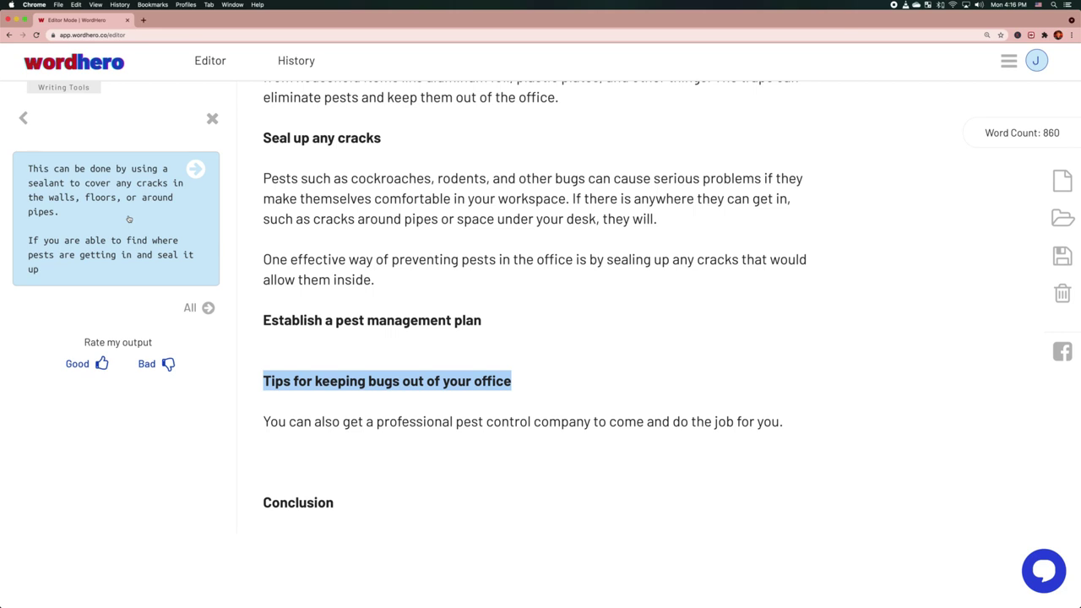
# Append the generated sealant text to the last paragraph under "Seal up any cracks" and join its second paragraph onto the first
pyautogui.click(128, 218)
pyautogui.click(414, 279)
pyautogui.press('cmd+v')
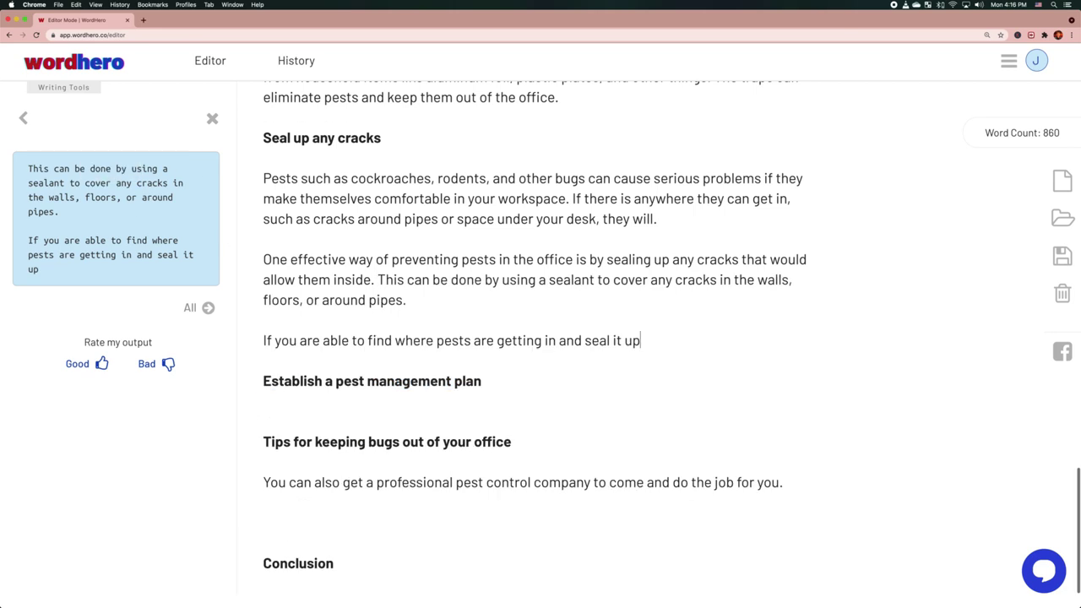
pyautogui.click(356, 333)
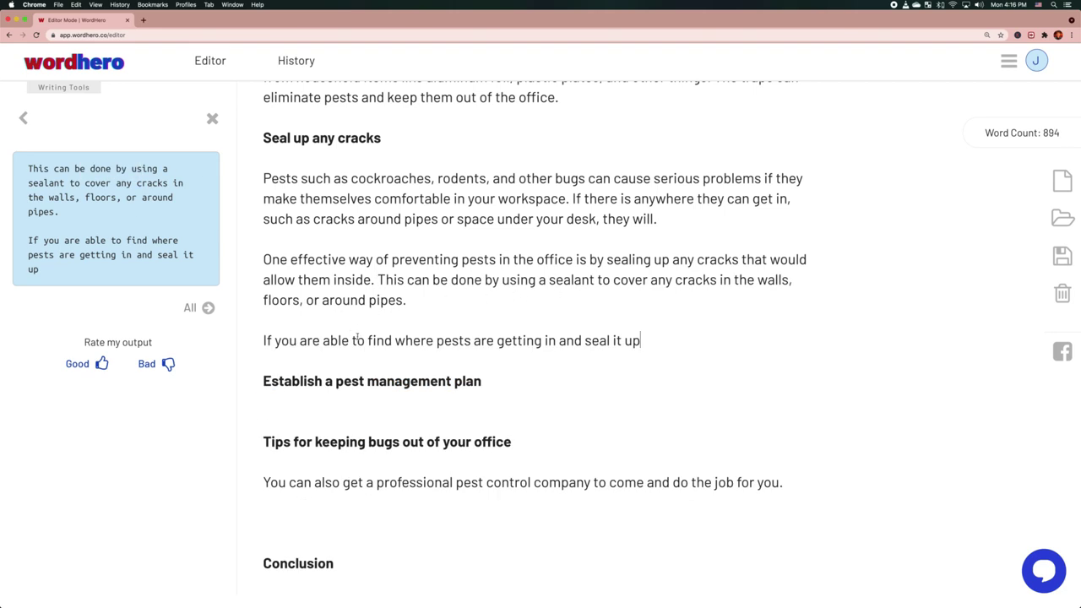
pyautogui.press('BackSpace')
pyautogui.press('BackSpace')
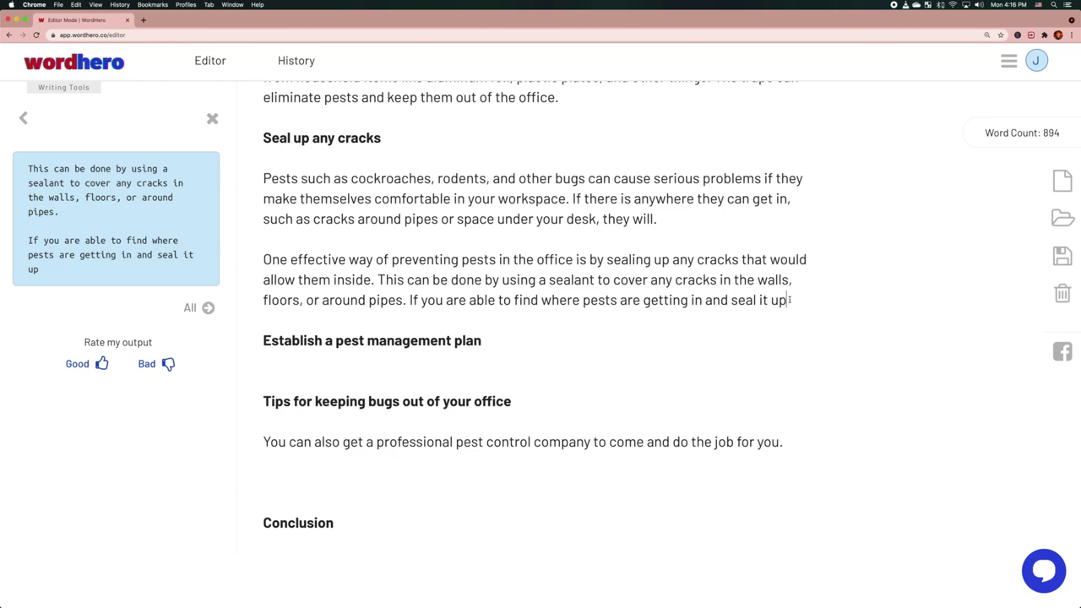
# Run the Sentence Expander on the paragraph starting "One effective way of preventing pests", replacing the previous content
pyautogui.tripleClick(702, 282)
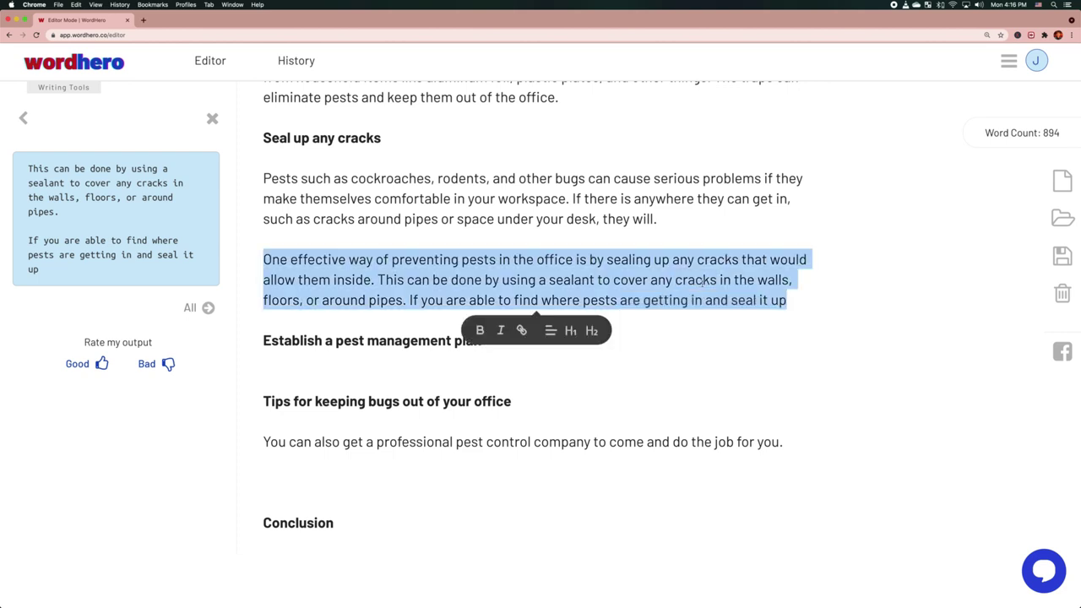
pyautogui.click(22, 118)
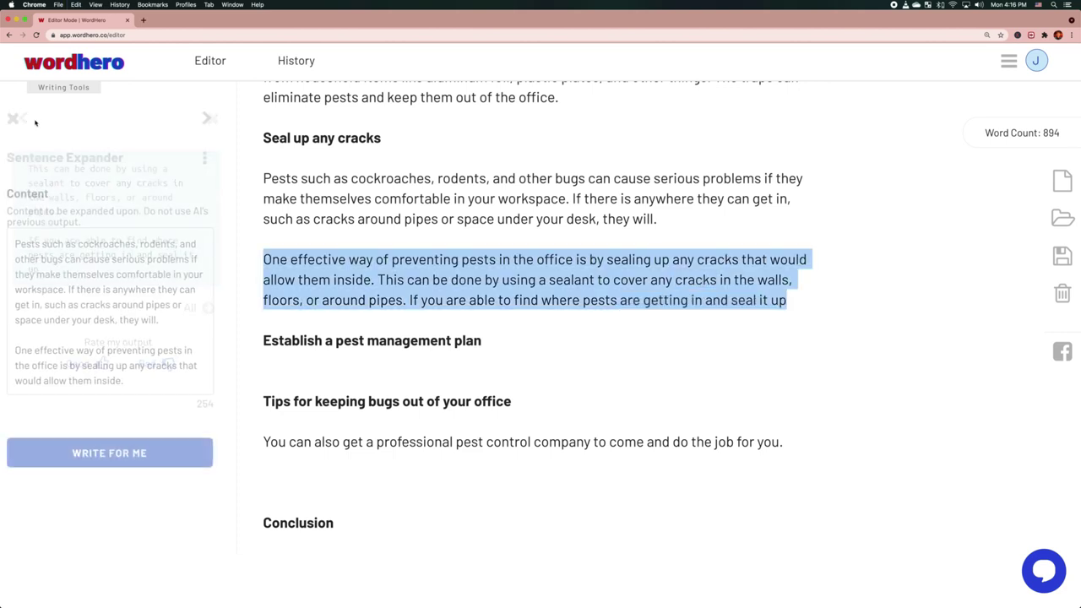
pyautogui.click(115, 273)
pyautogui.hotkey('ctrl', 'a')
pyautogui.hotkey('ctrl', 'v')
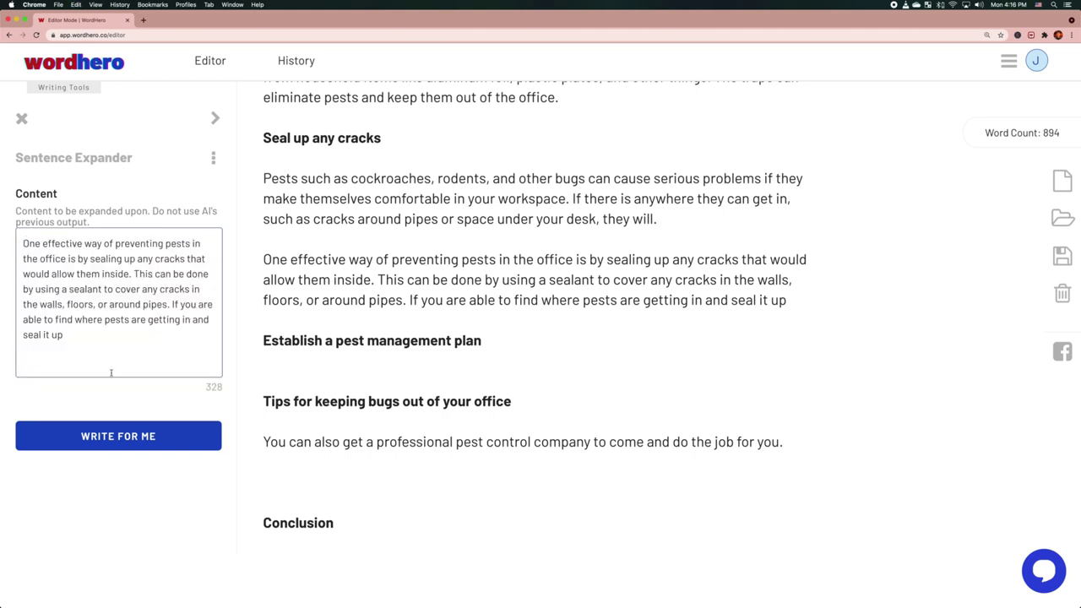
pyautogui.click(118, 405)
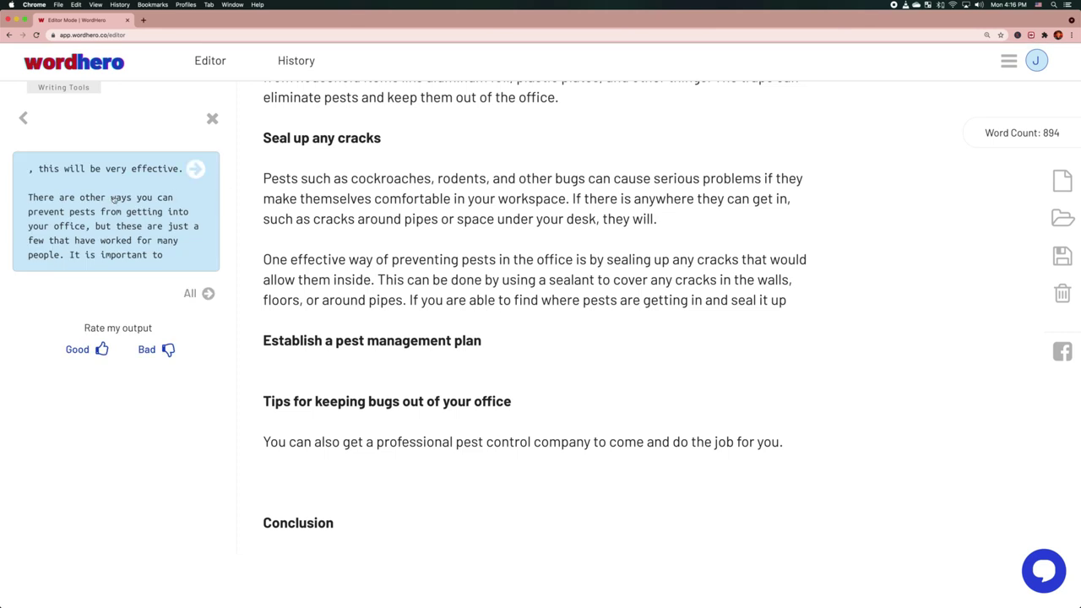
# Complete the crack-sealing paragraph with the generated ", this will be very effective." and move the "There are other ways" paragraph below "Conclusion"
pyautogui.click(114, 199)
pyautogui.press('cmd+v')
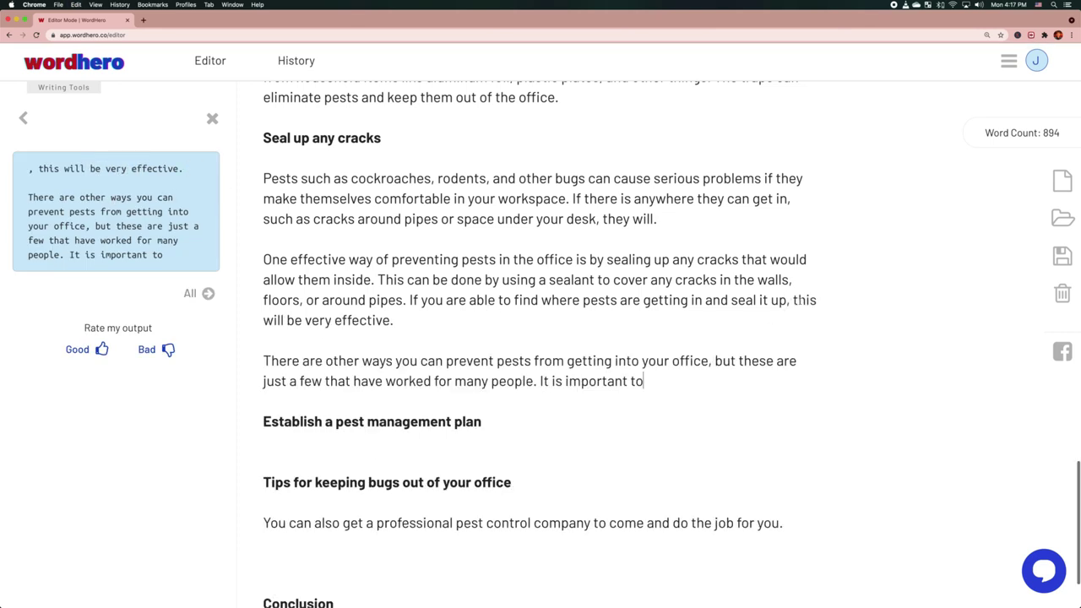
pyautogui.tripleClick(456, 374)
pyautogui.press('BackSpace')
pyautogui.press('BackSpace')
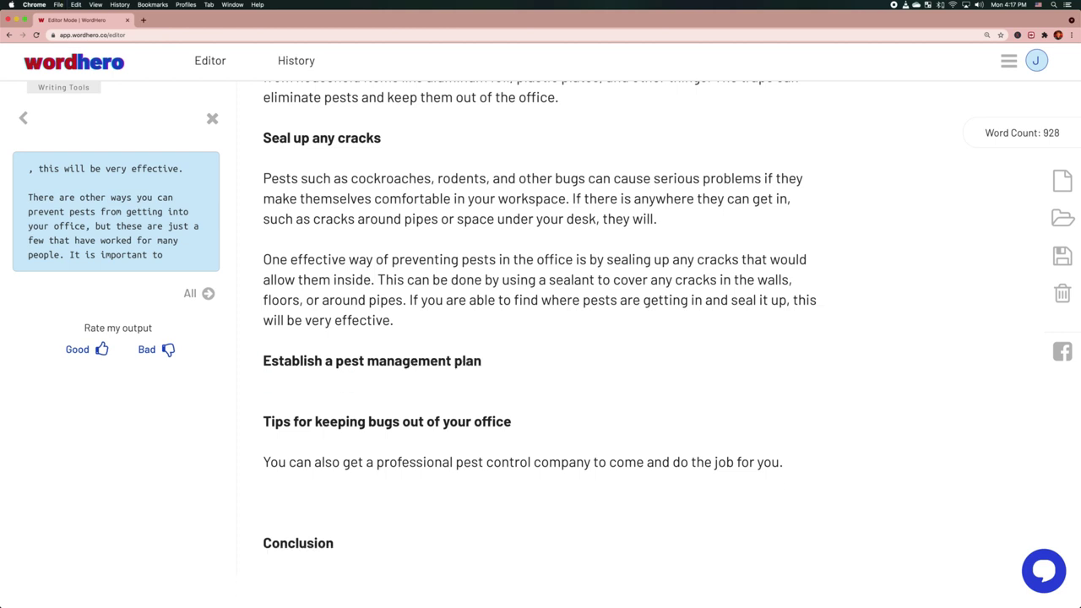
pyautogui.scroll(-1, 364, 444)
pyautogui.click(340, 461)
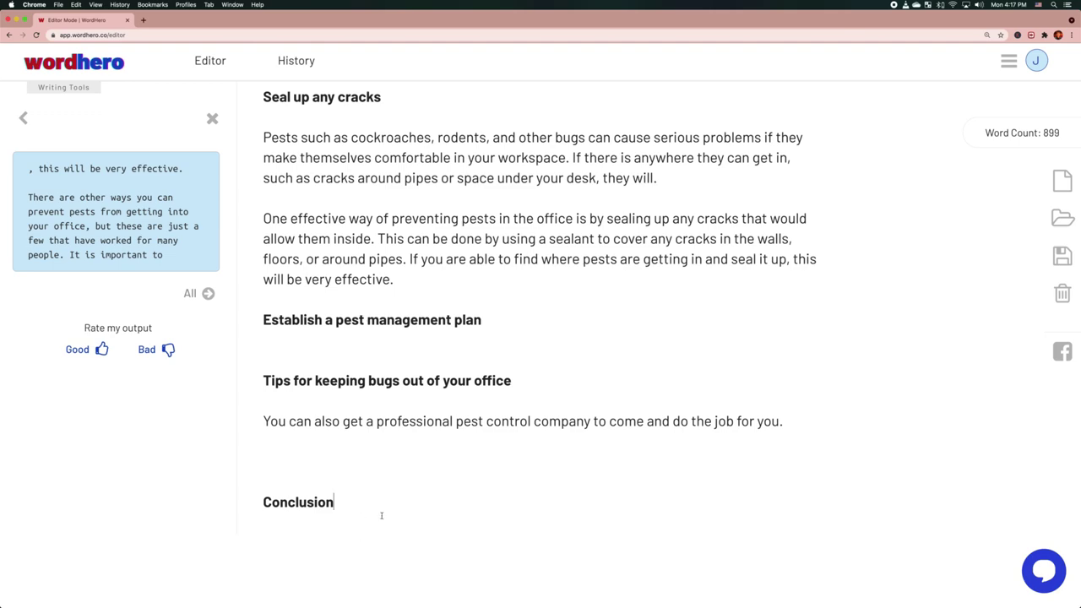
pyautogui.press('super+v')
# Review the article's last sections and delete the heading "Tips for keeping bugs out of your office"
pyautogui.scroll(1, 456, 409)
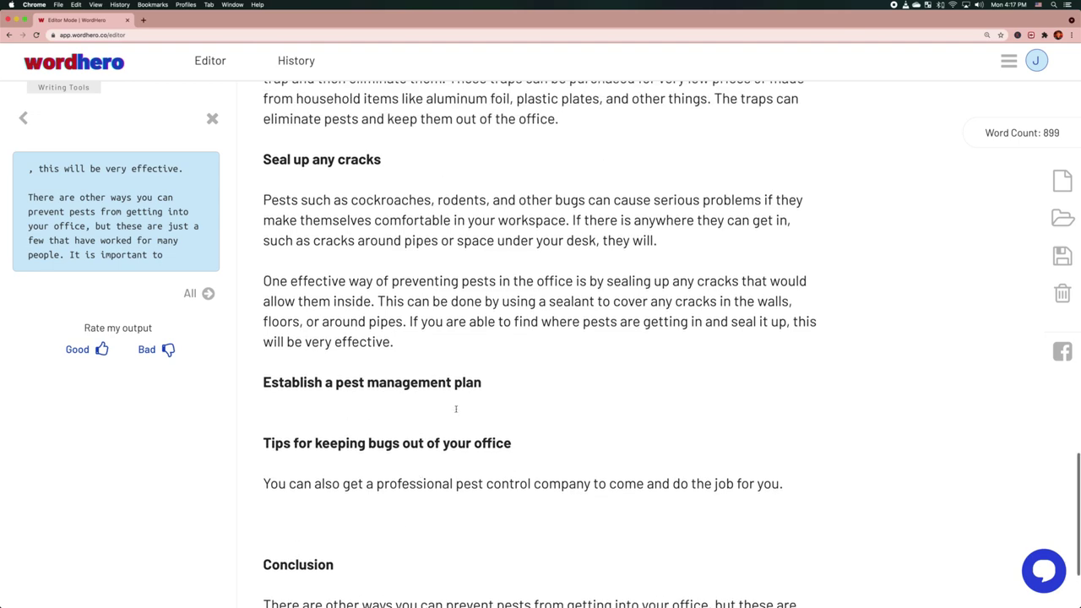
pyautogui.scroll(3, 411, 372)
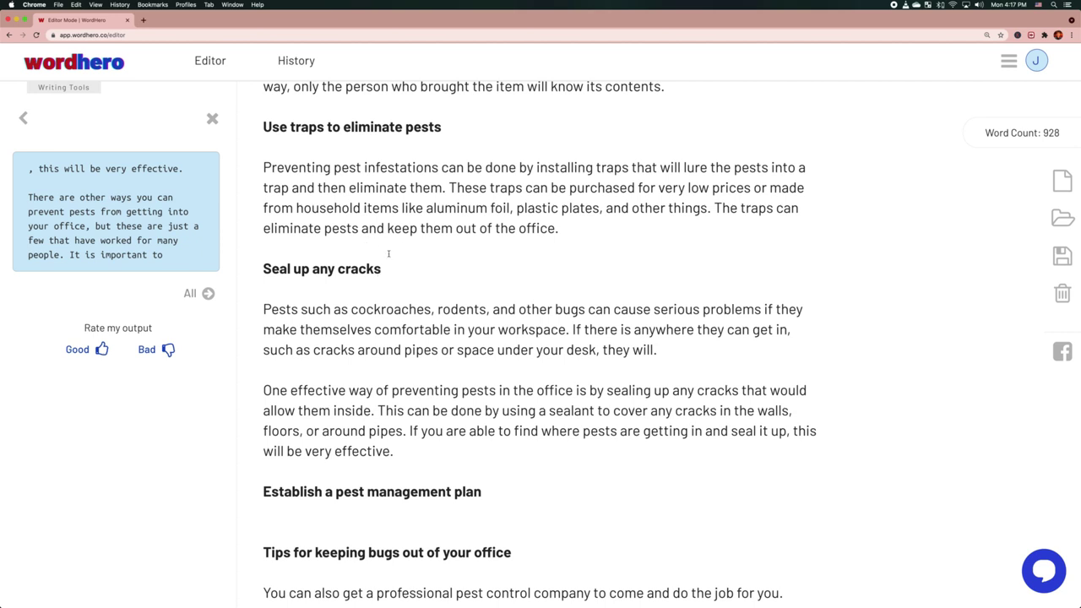
pyautogui.scroll(-1, 438, 341)
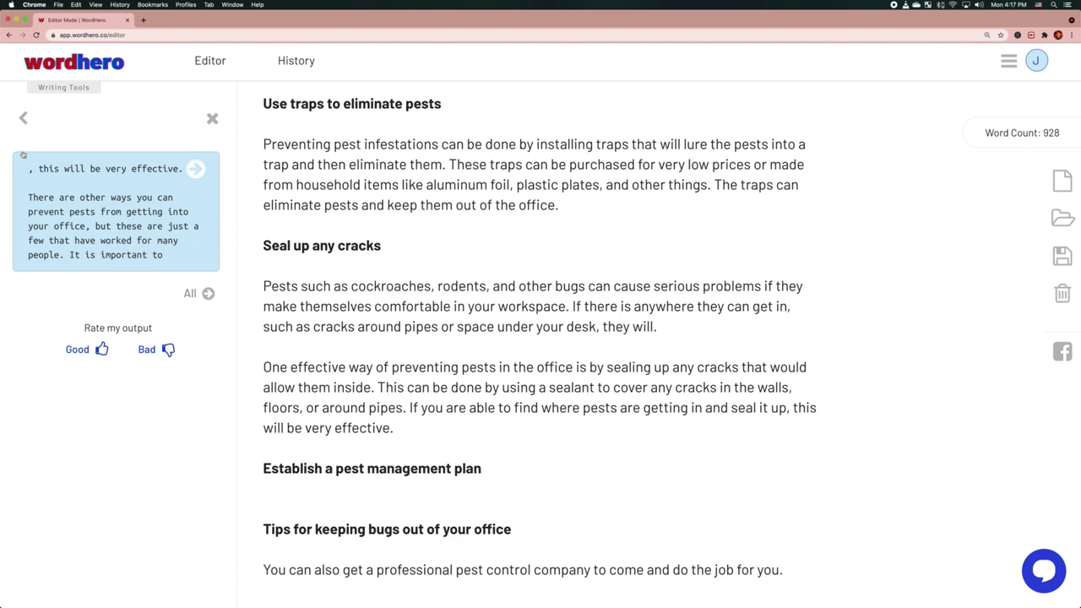
pyautogui.click(23, 118)
pyautogui.scroll(-5, 407, 275)
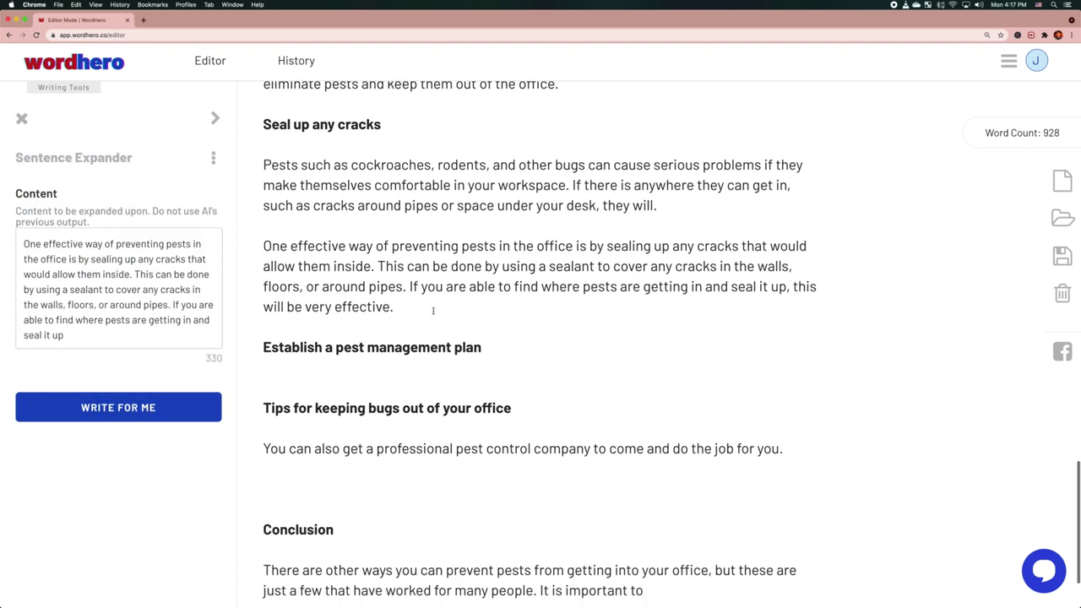
pyautogui.scroll(-1, 463, 302)
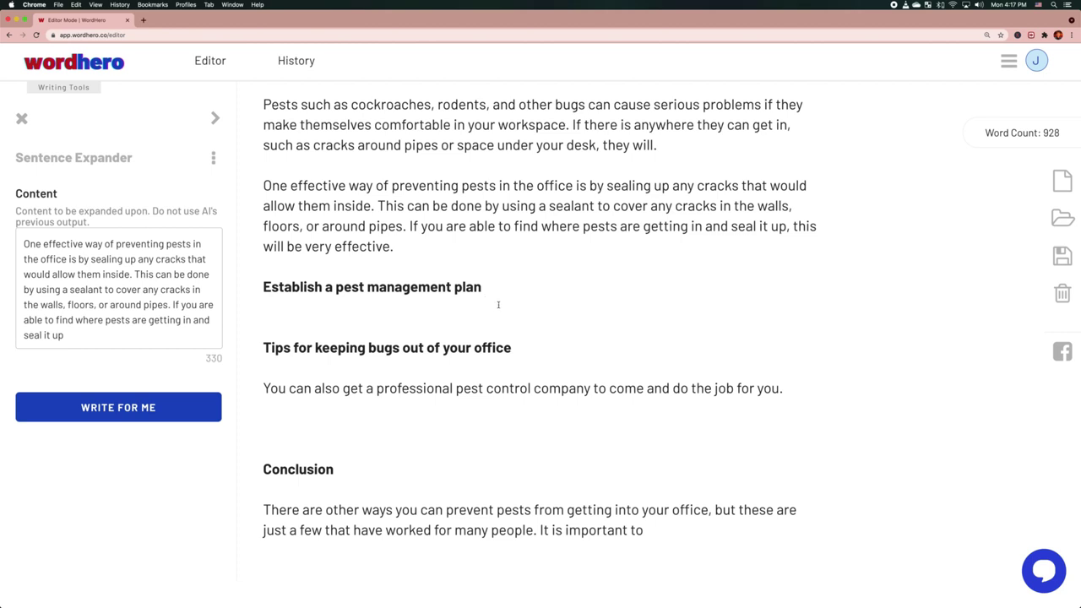
pyautogui.scroll(3, 410, 321)
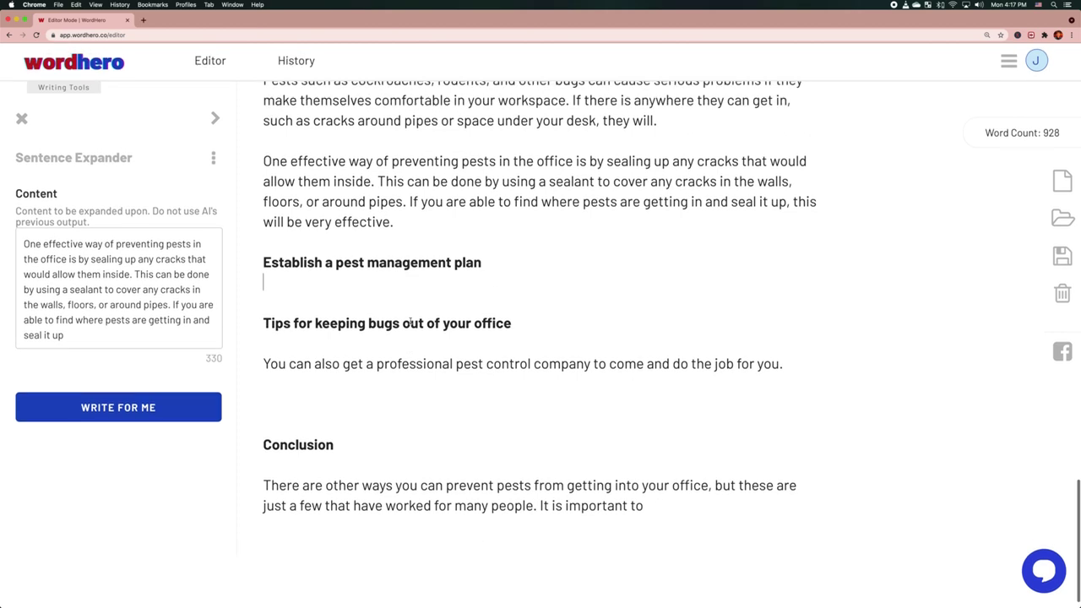
pyautogui.scroll(-3, 410, 321)
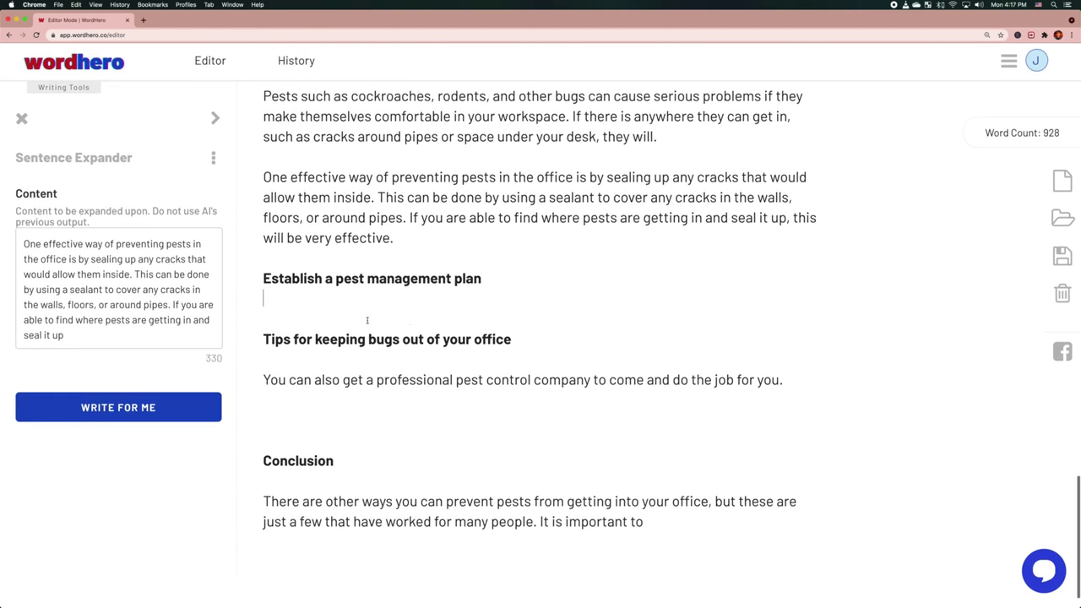
pyautogui.tripleClick(351, 273)
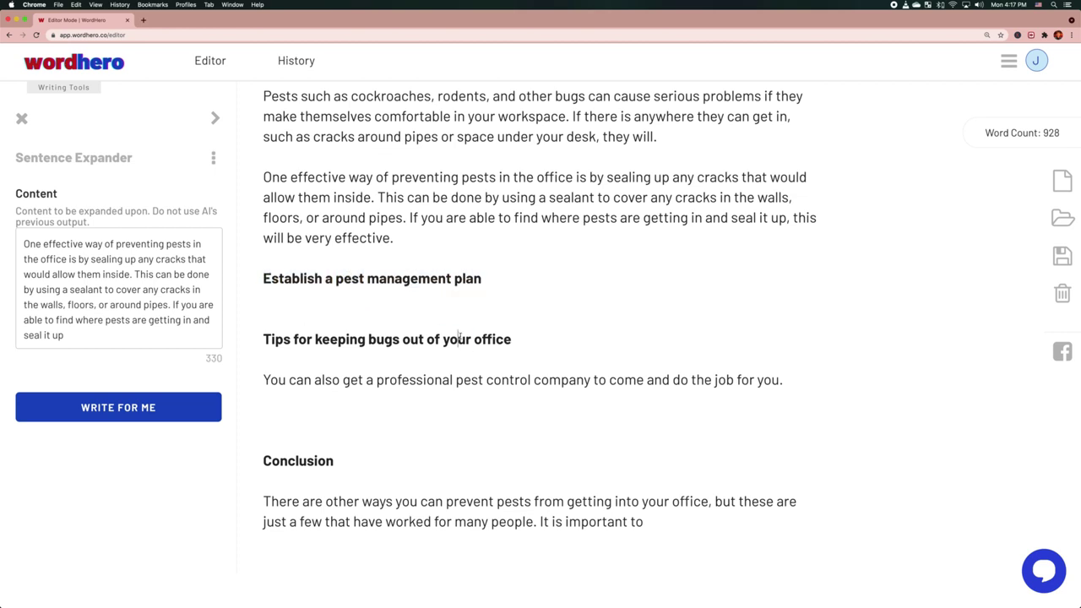
pyautogui.tripleClick(433, 342)
pyautogui.press('BackSpace')
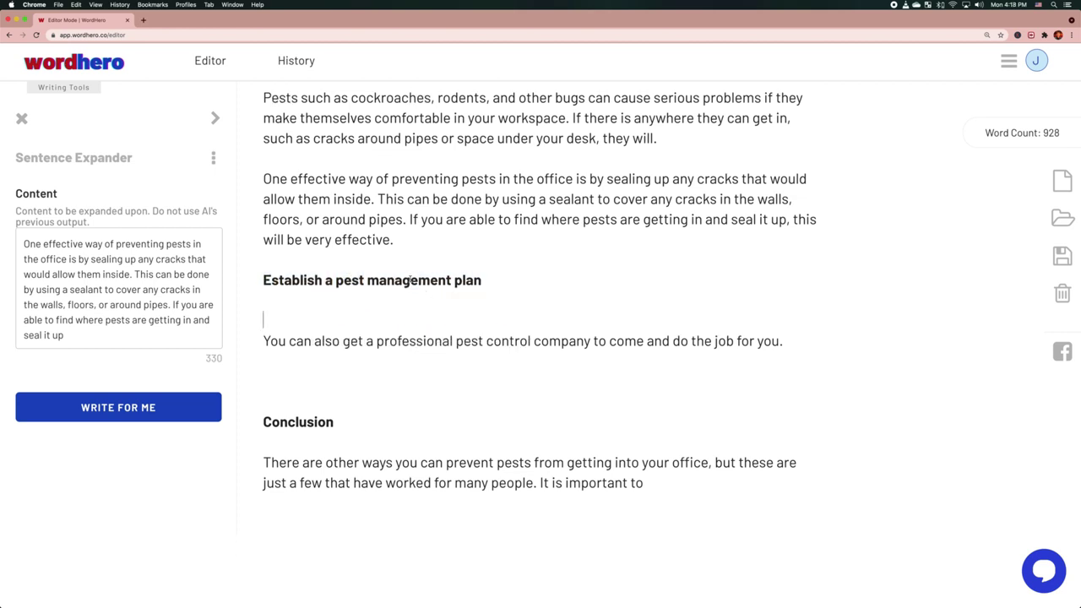
# Replace the heading "Establish a pest management plan" with "Engage a professional pest control company"
pyautogui.tripleClick(410, 279)
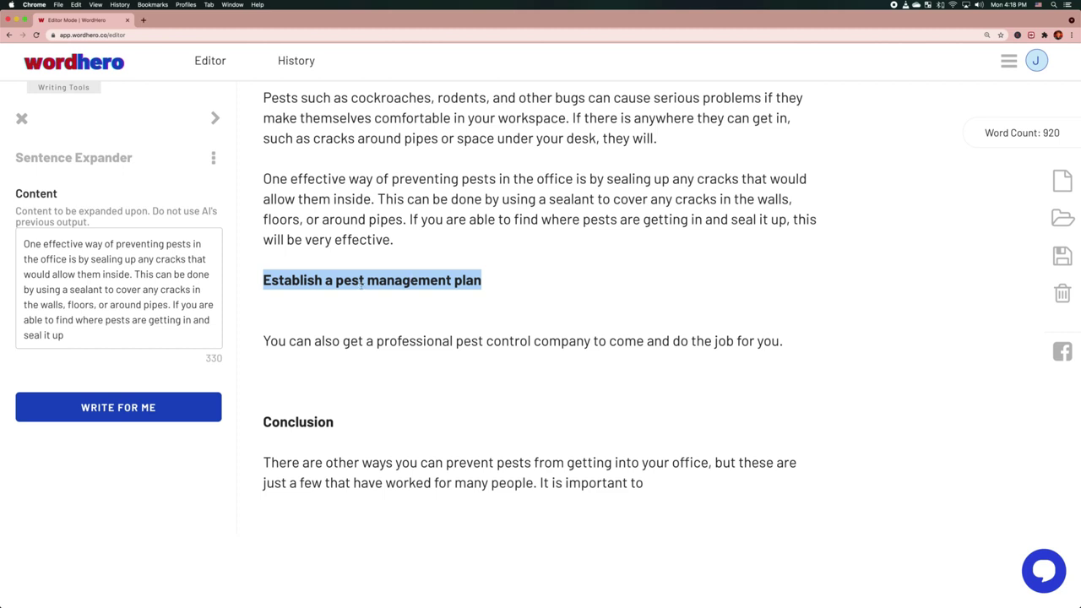
pyautogui.write('Enga')
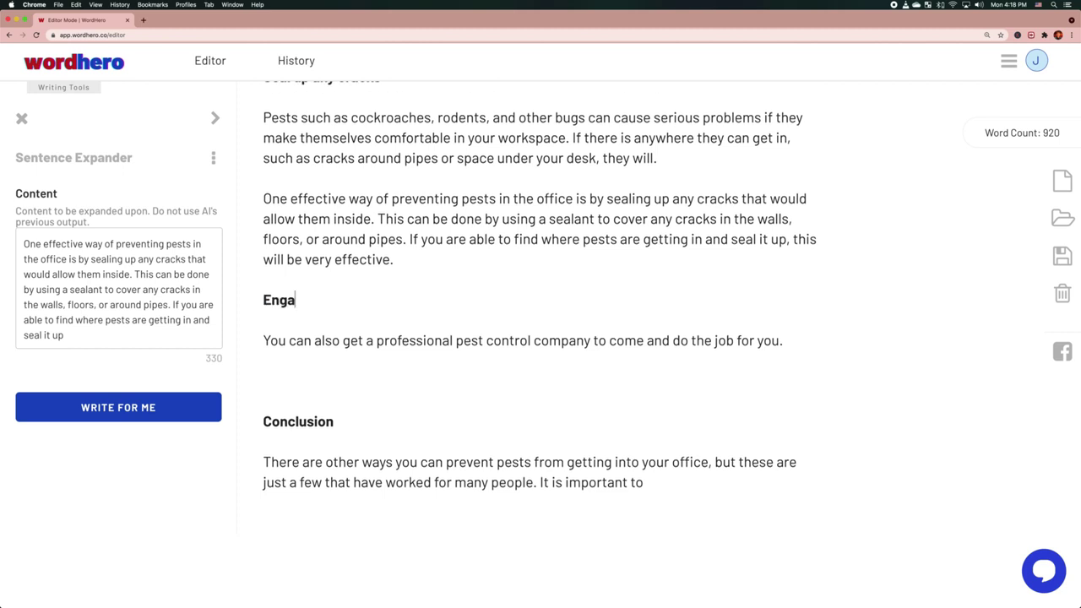
pyautogui.write('ge a professional pest control cmp')
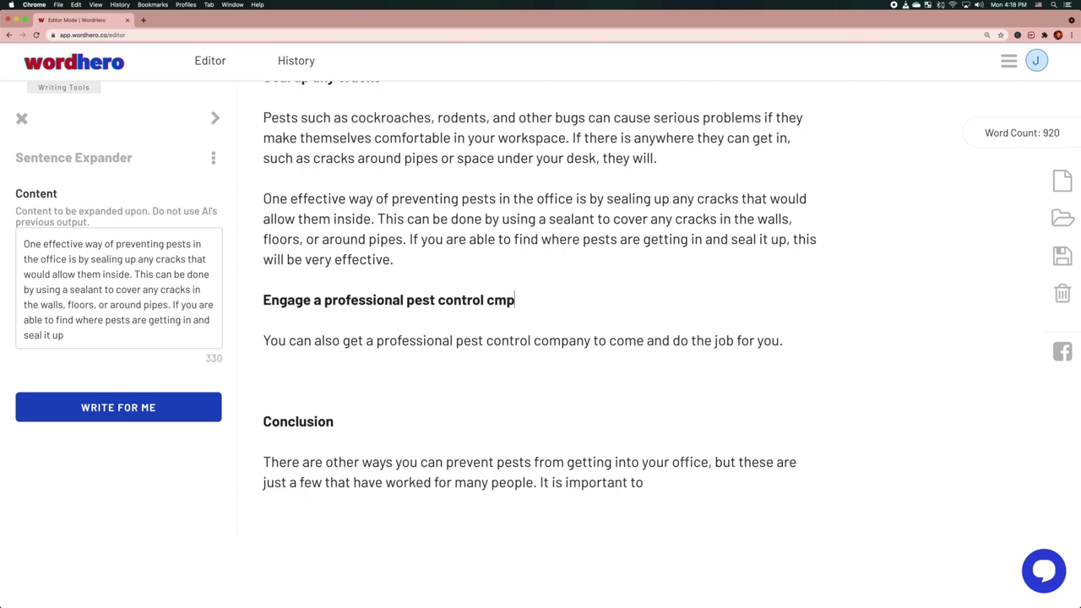
pyautogui.press('BackSpace')
pyautogui.press('BackSpace')
pyautogui.write('ompany')
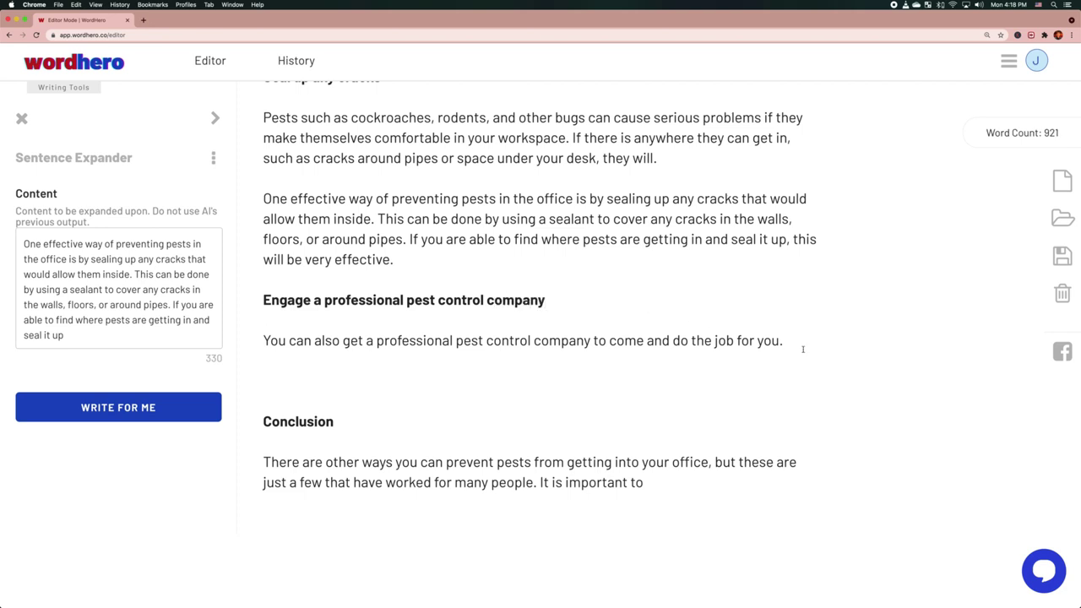
# Generate Blog Intros for the topic "preventing pests in the office by engaging a pest control company"
pyautogui.tripleClick(368, 300)
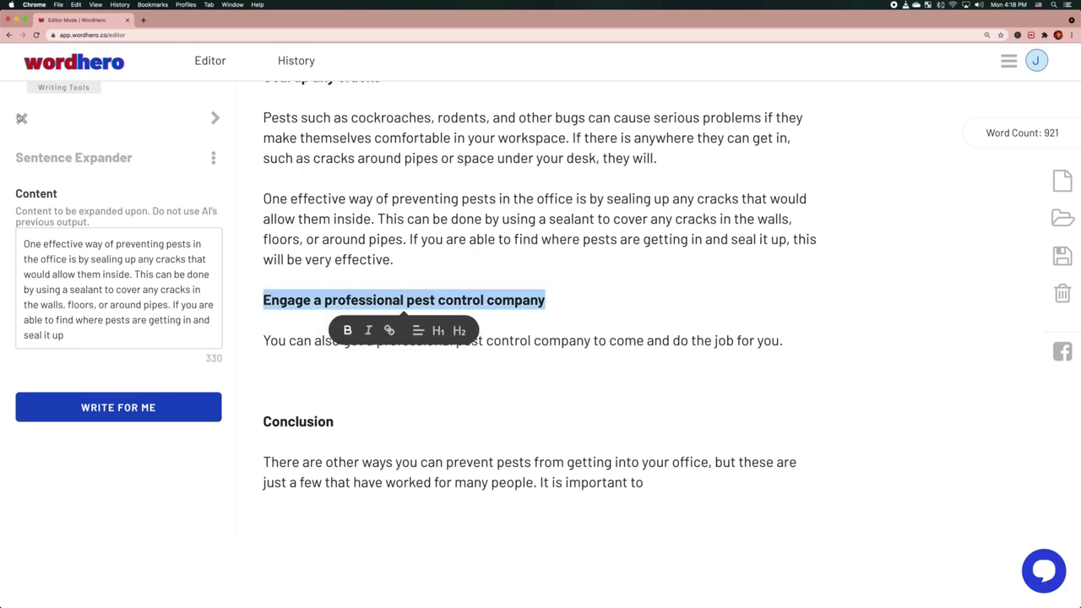
pyautogui.click(21, 118)
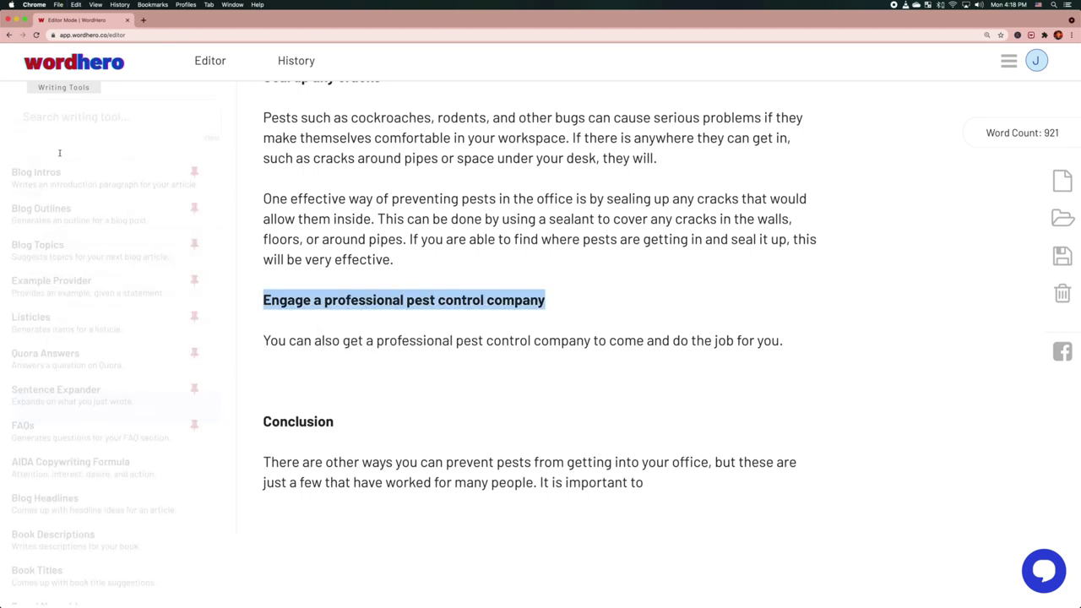
pyautogui.click(105, 185)
pyautogui.scroll(1, 386, 224)
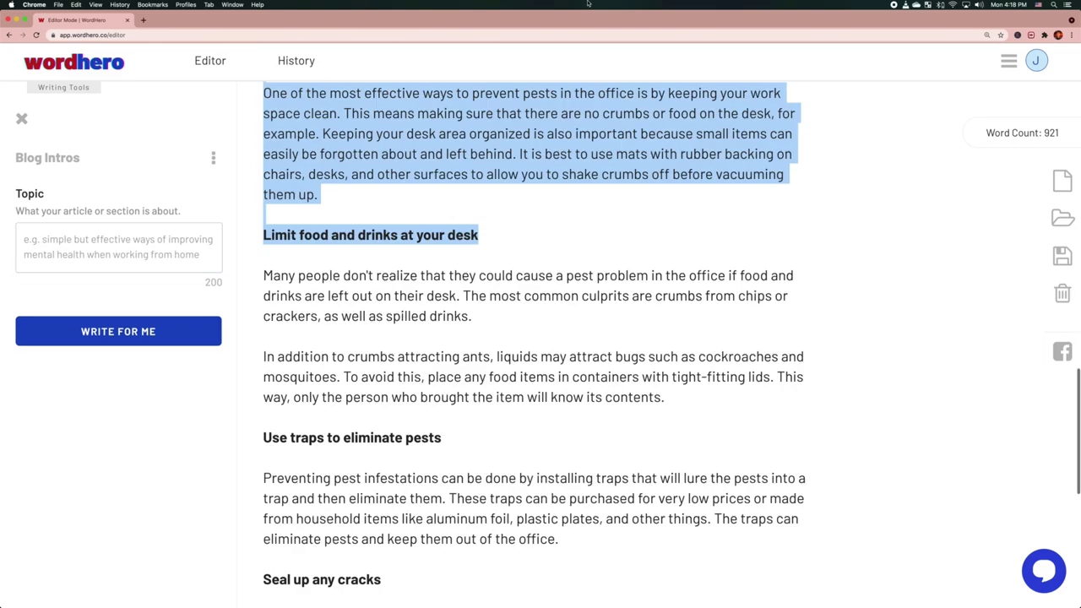
pyautogui.click(114, 237)
pyautogui.write('prev')
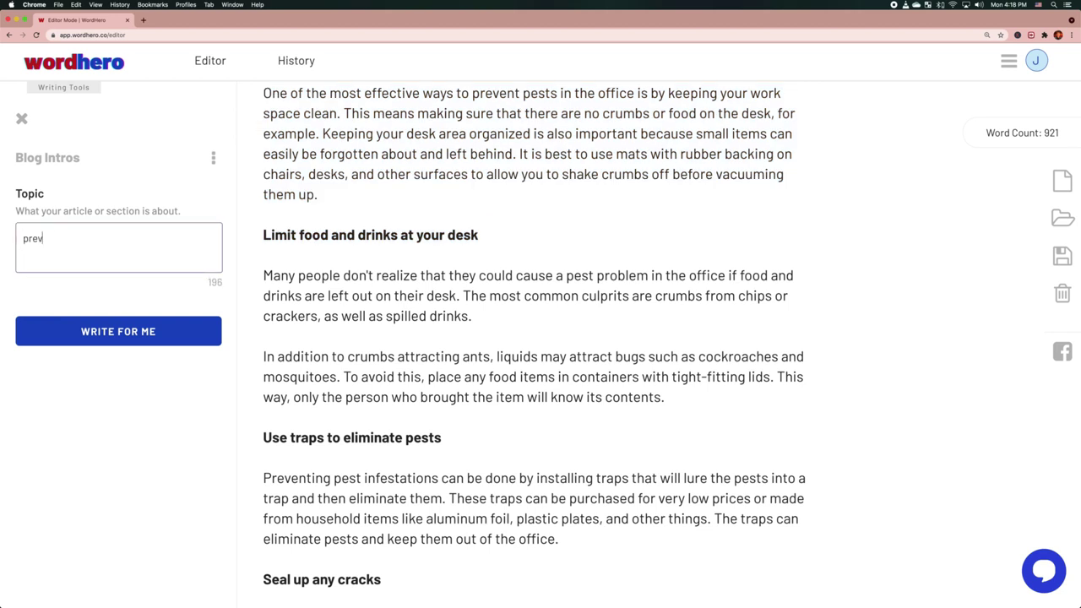
pyautogui.write('enting pests in the office ')
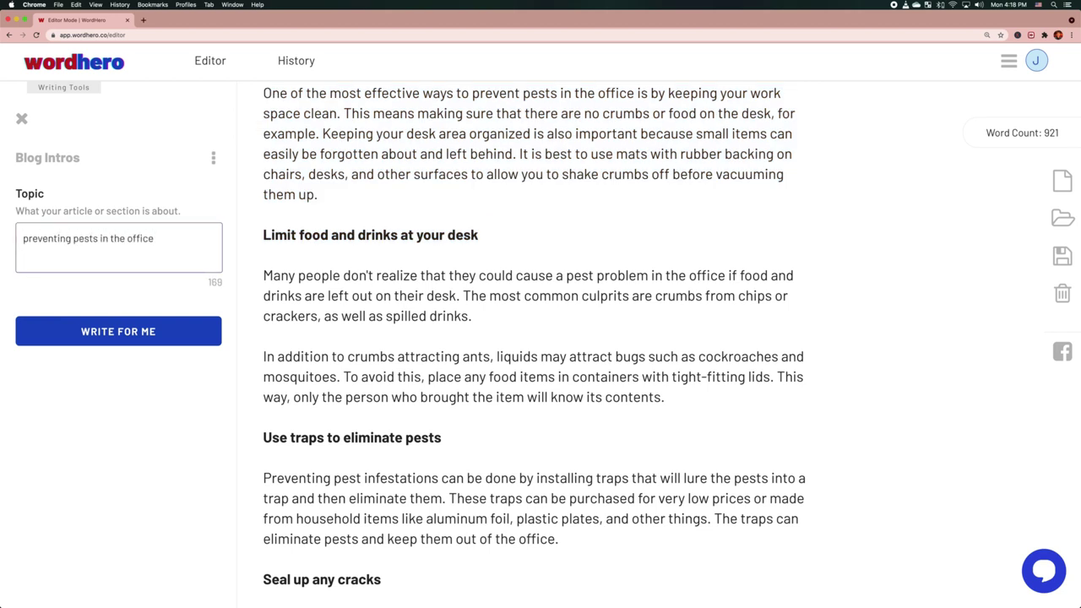
pyautogui.write('by engaging a pest control company')
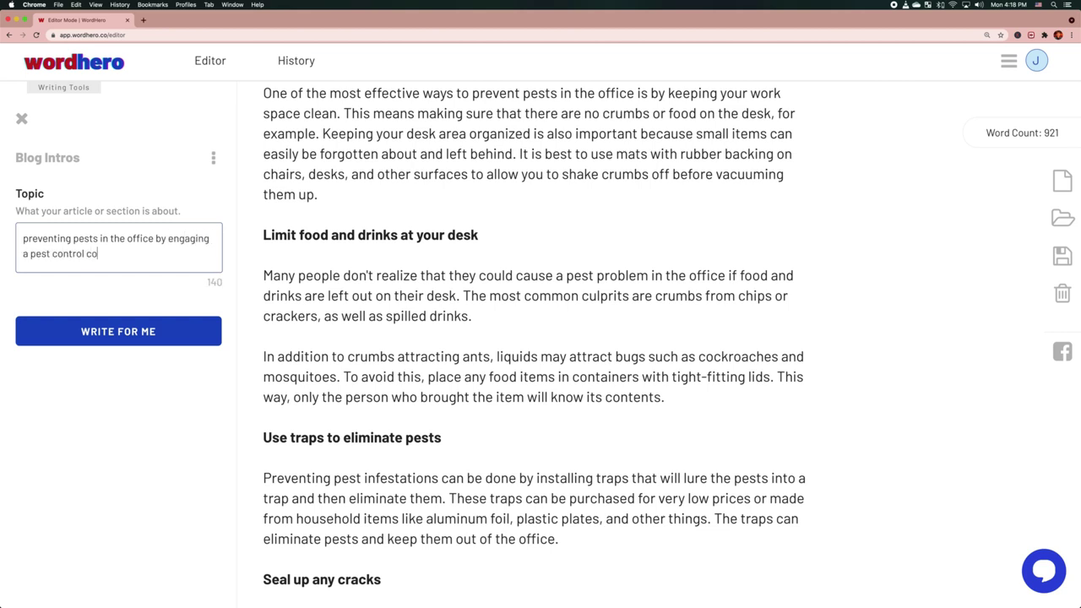
pyautogui.click(132, 329)
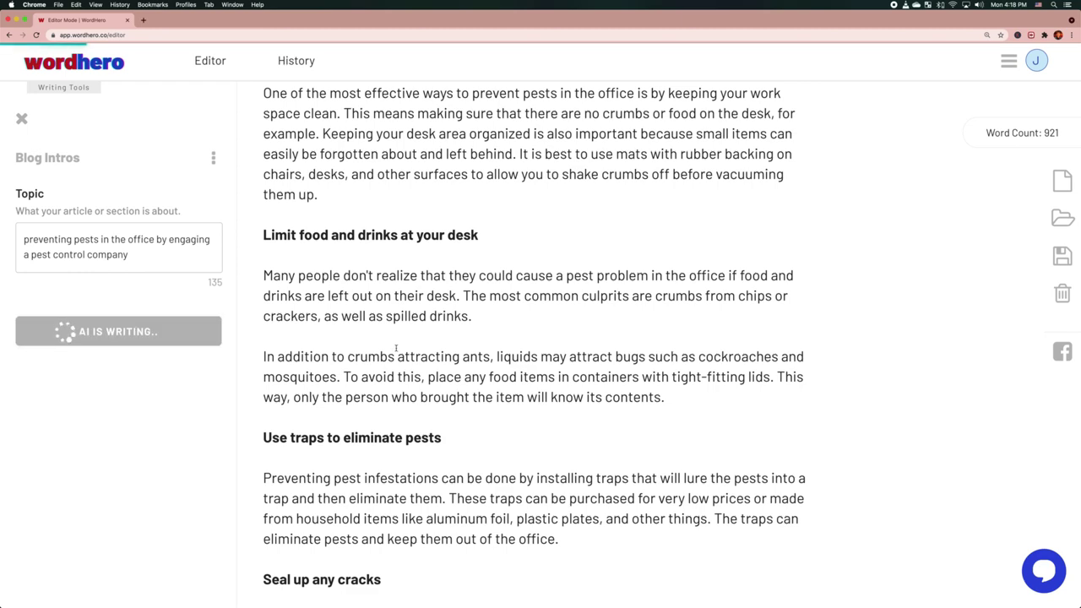
# Review the article's sections on pest problems and prevention methods, down to the conclusion
pyautogui.scroll(-10, 398, 348)
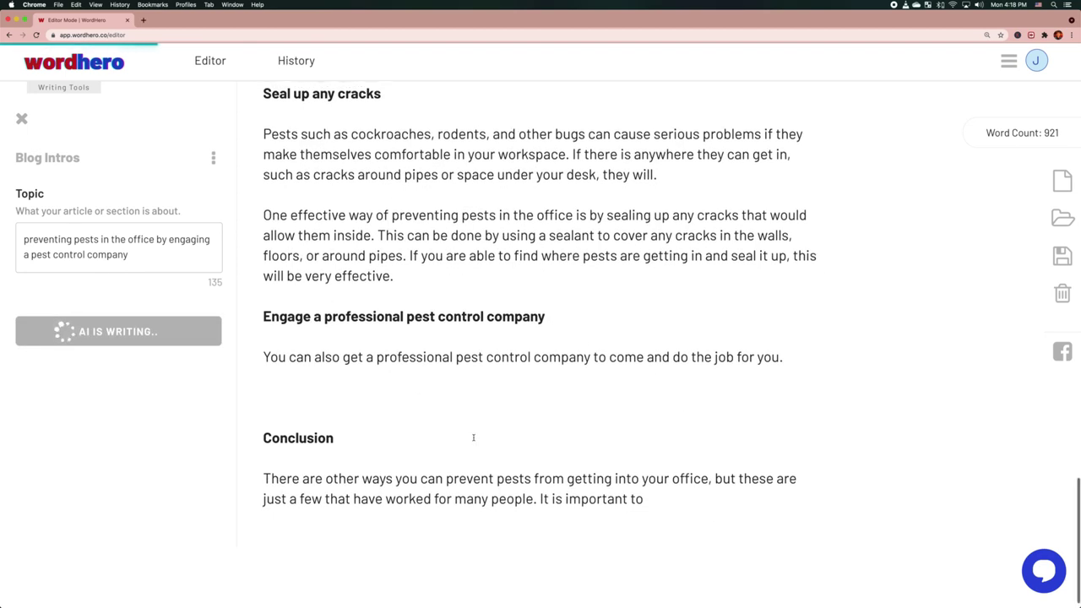
pyautogui.scroll(3, 473, 438)
pyautogui.scroll(20, 473, 437)
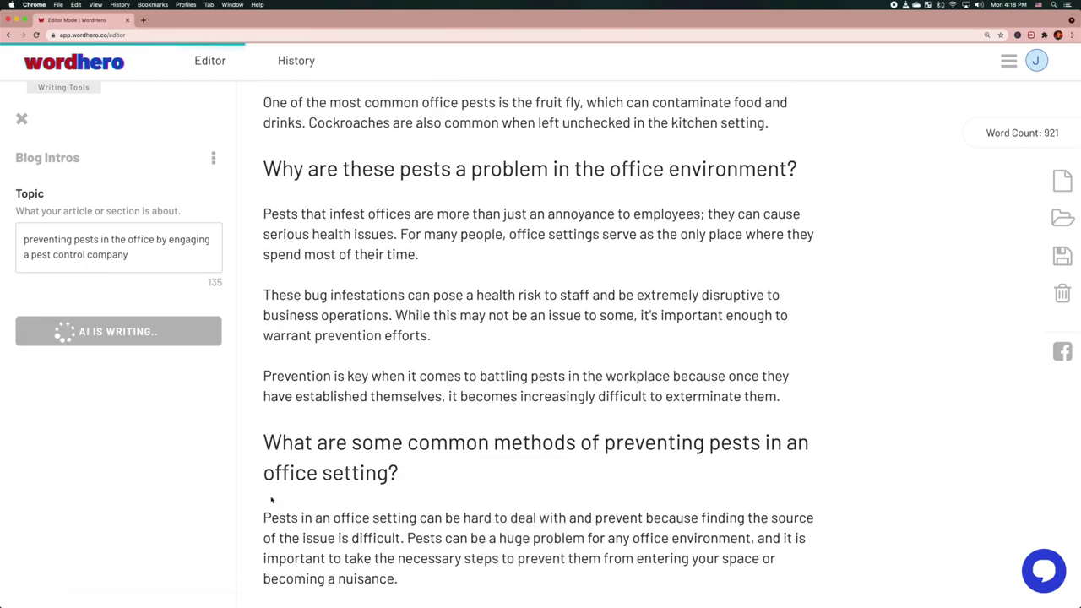
pyautogui.scroll(-5, 458, 458)
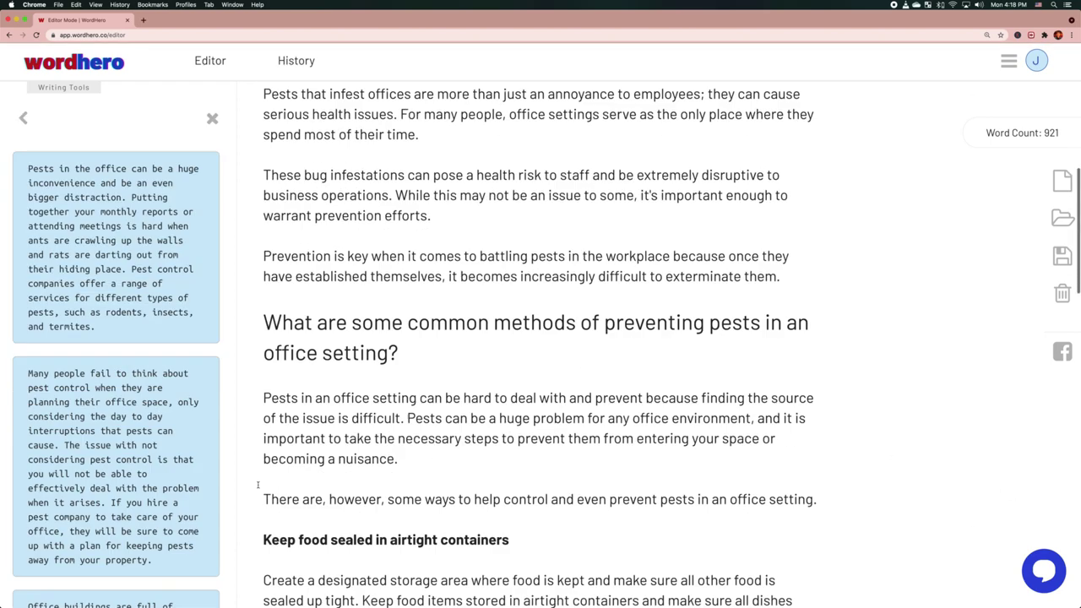
pyautogui.scroll(-13, 458, 458)
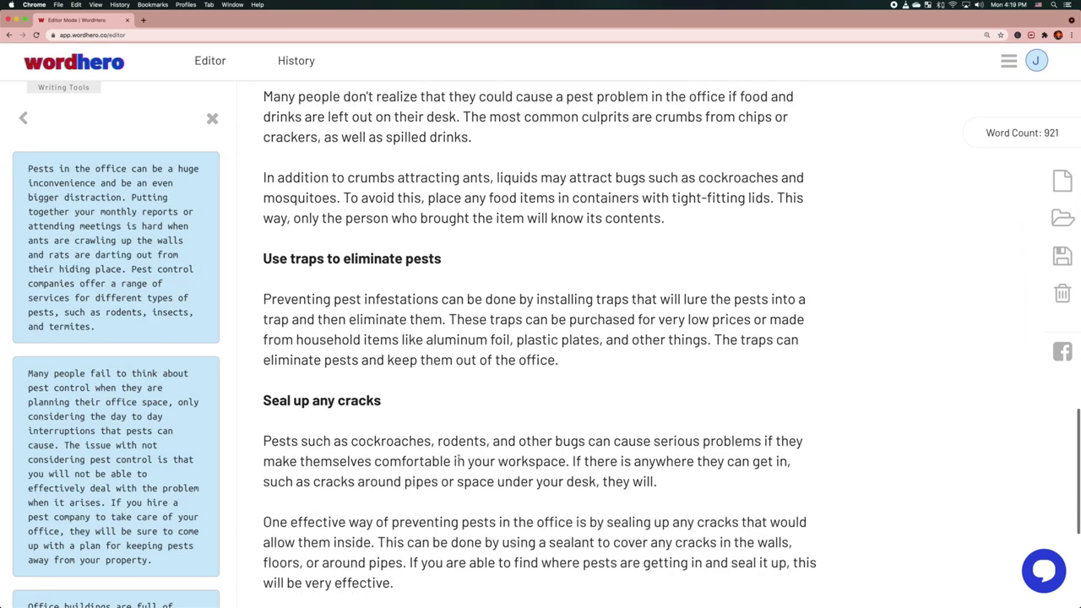
pyautogui.scroll(-3, 458, 459)
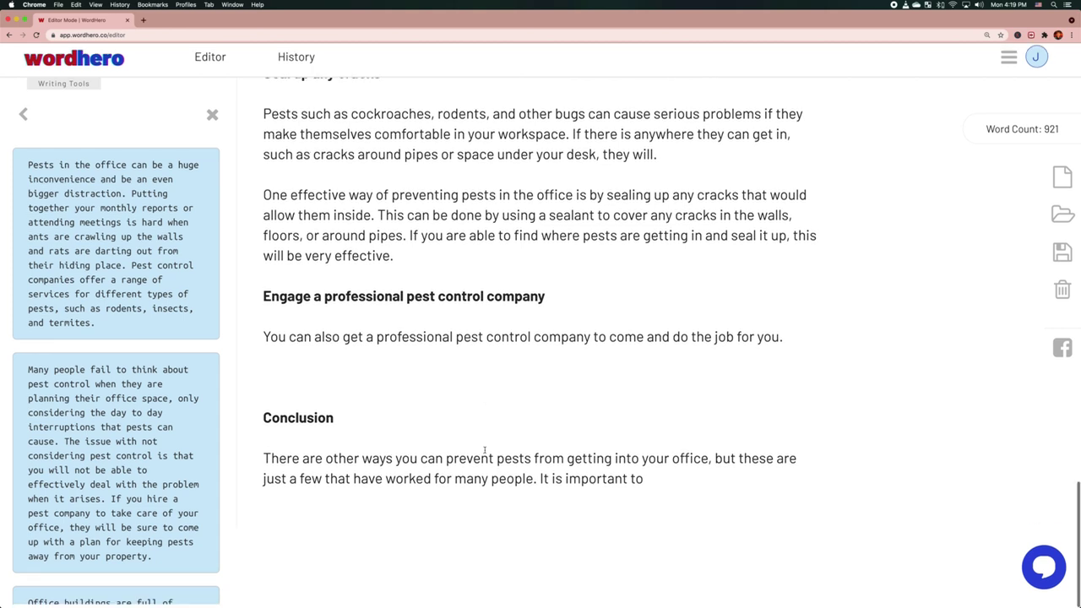
pyautogui.scroll(-1, 108, 469)
# Insert the generated paragraph starting "Many people fail to think about pest control" below the sentence under "Engage a professional pest control company"
pyautogui.scroll(-2, 108, 470)
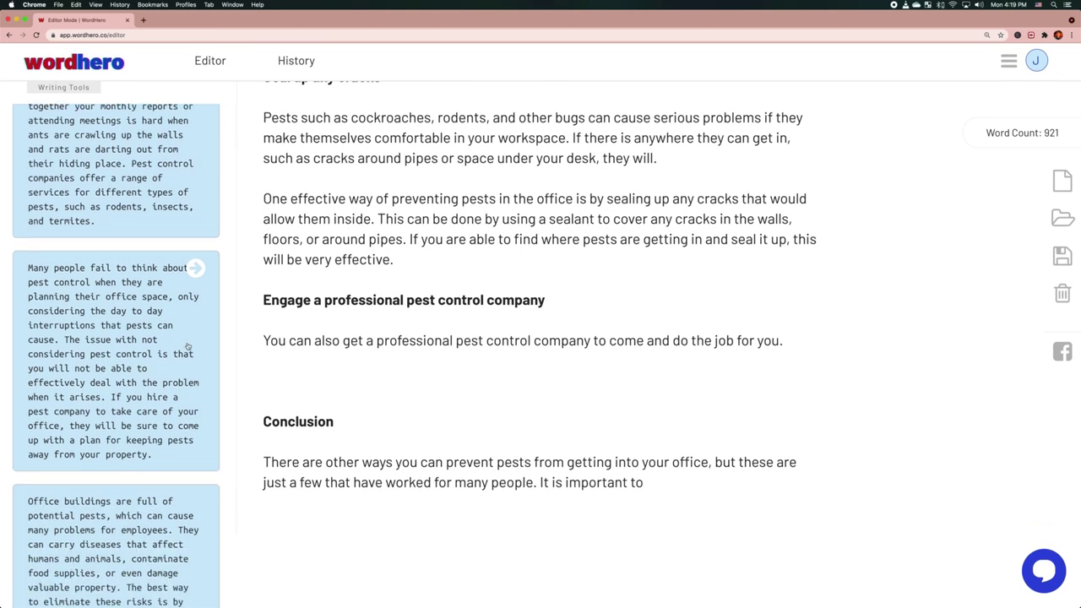
pyautogui.scroll(-1, 156, 361)
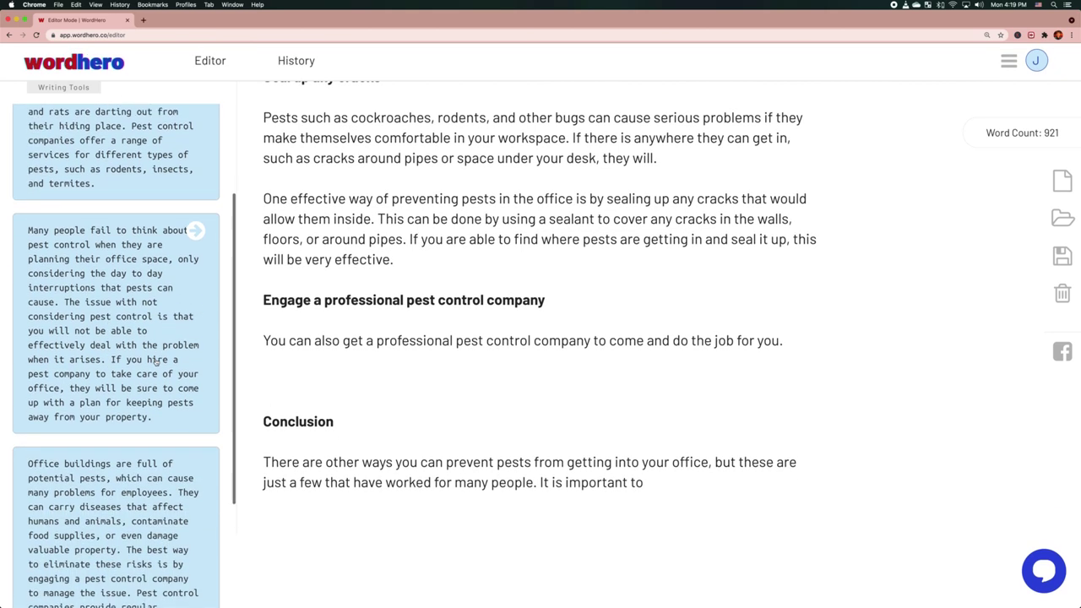
pyautogui.click(151, 333)
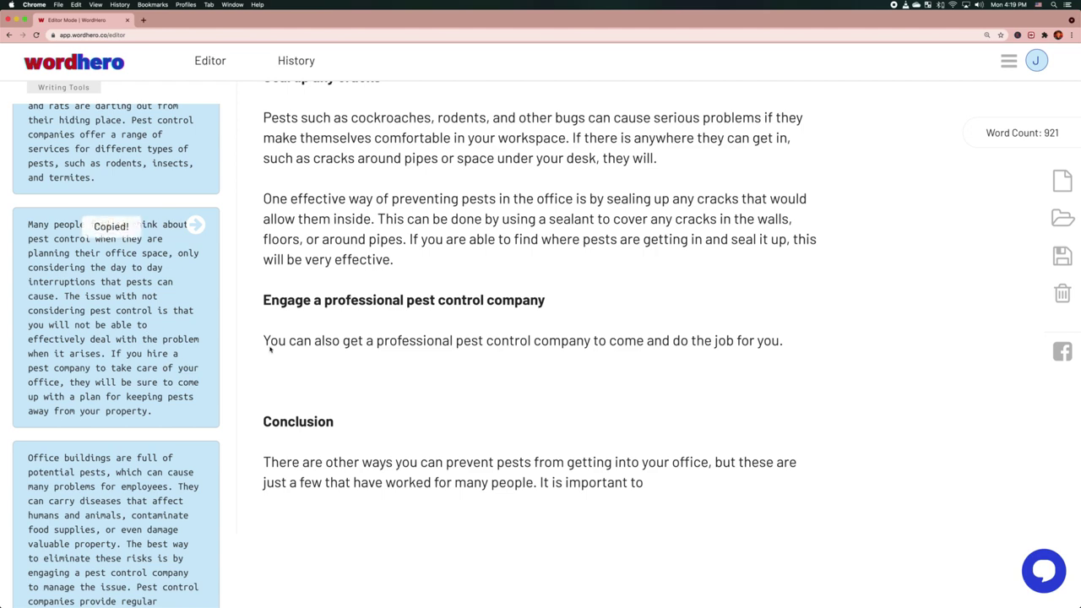
pyautogui.click(376, 365)
pyautogui.press('Return')
pyautogui.press('super+v')
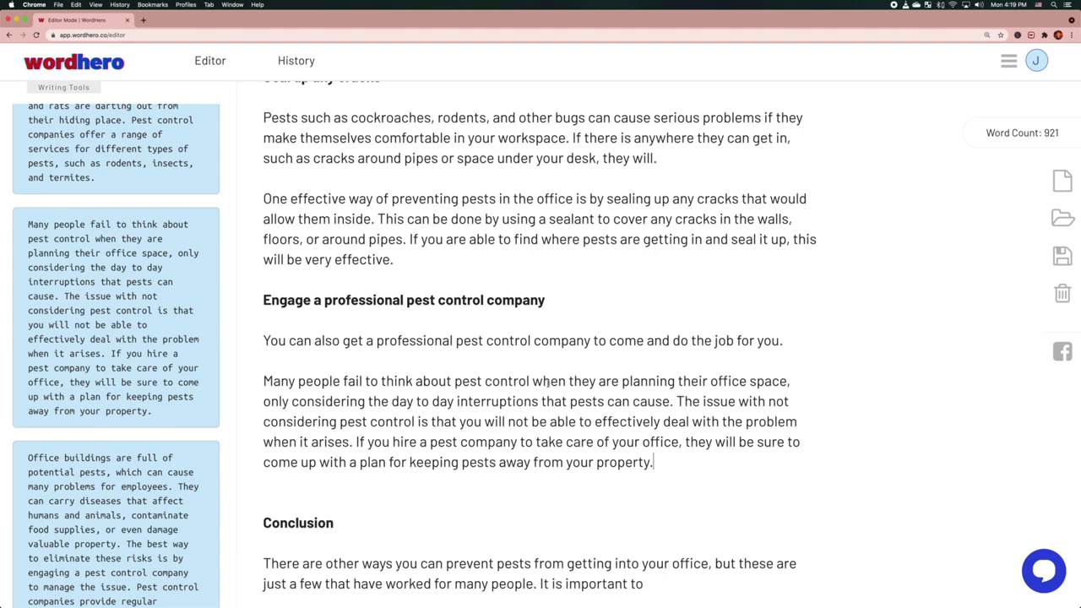
# Move the "You can also get a professional pest control company" sentence below the inserted paragraph, and split that paragraph before "If you hire a pest company"
pyautogui.tripleClick(346, 340)
pyautogui.press('BackSpace')
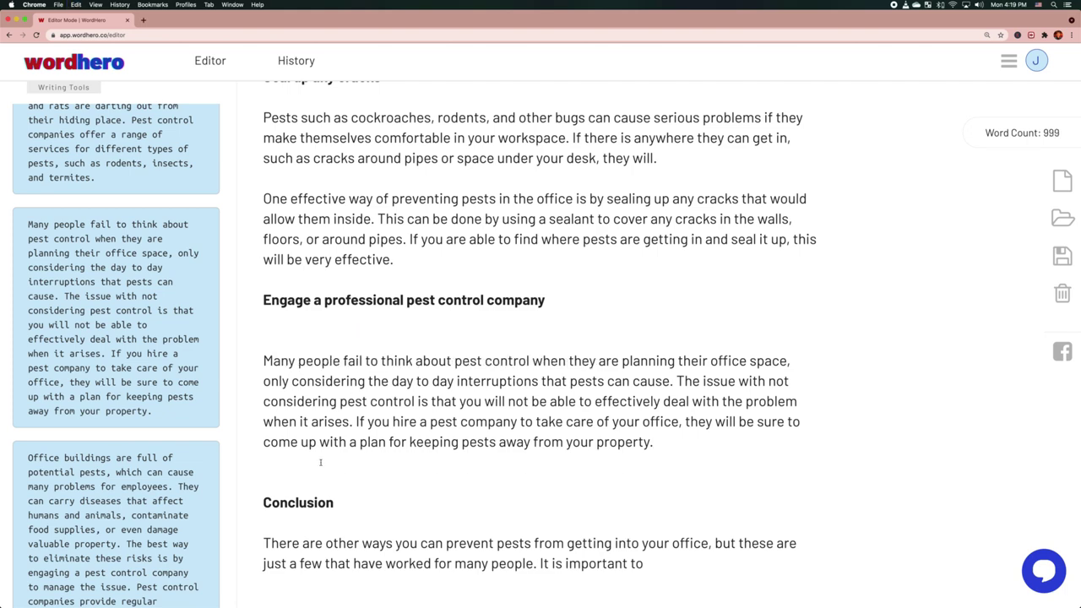
pyautogui.press('super+z')
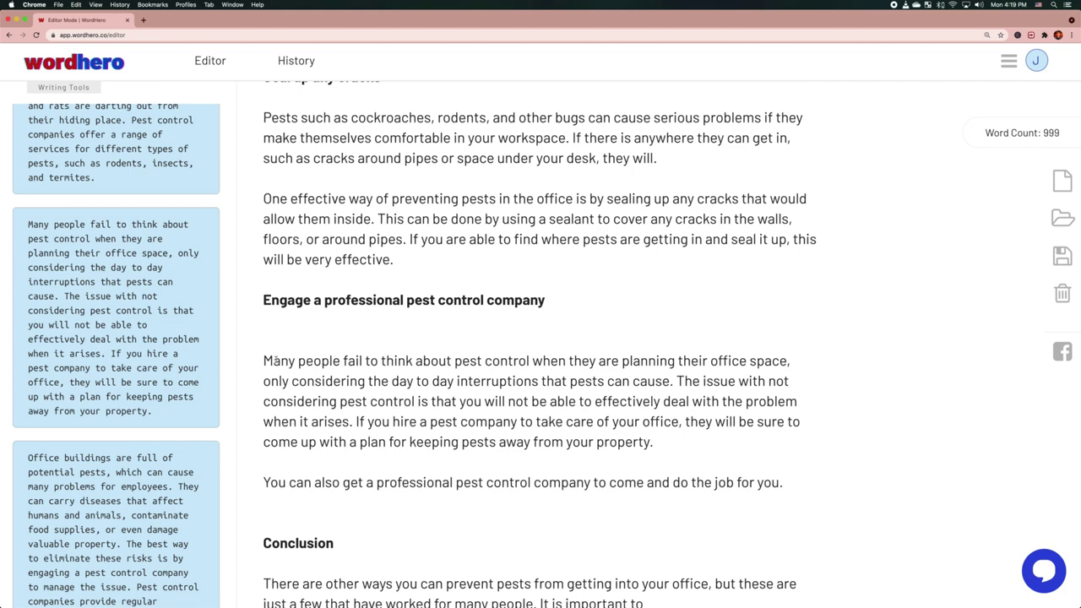
pyautogui.click(263, 361)
pyautogui.press('BackSpace')
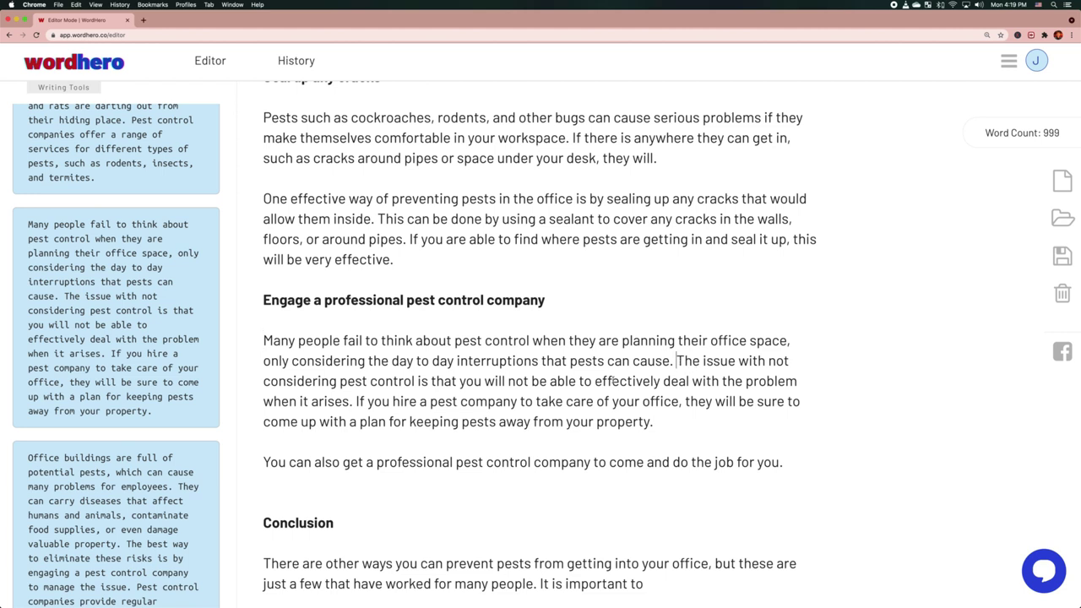
pyautogui.click(355, 401)
pyautogui.press('Return')
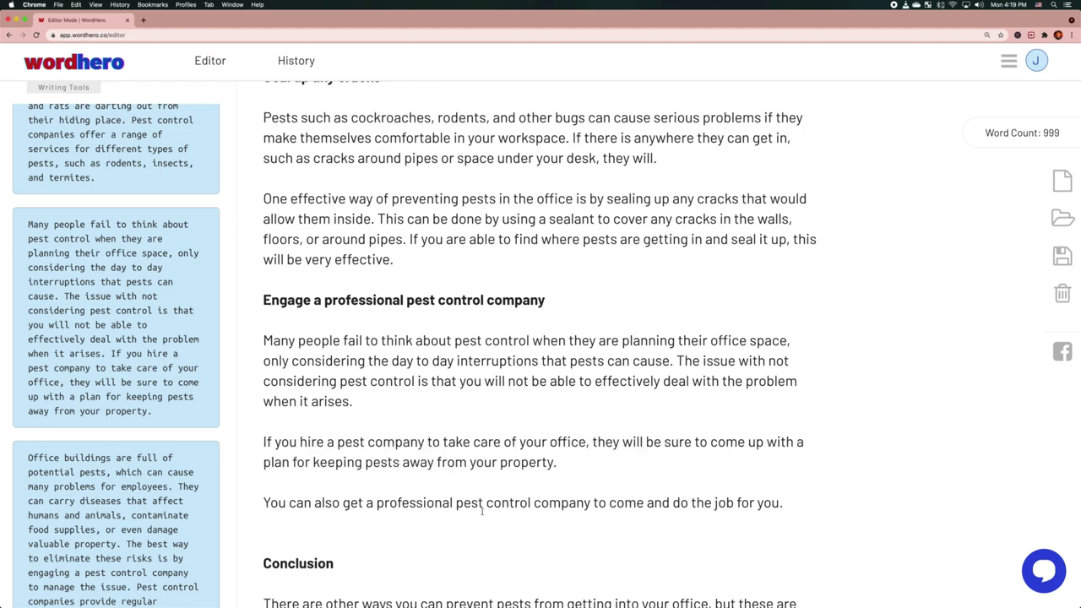
# Delete the sentence "You can also get a professional pest control company to come and do the job for you."
pyautogui.scroll(-3, 483, 510)
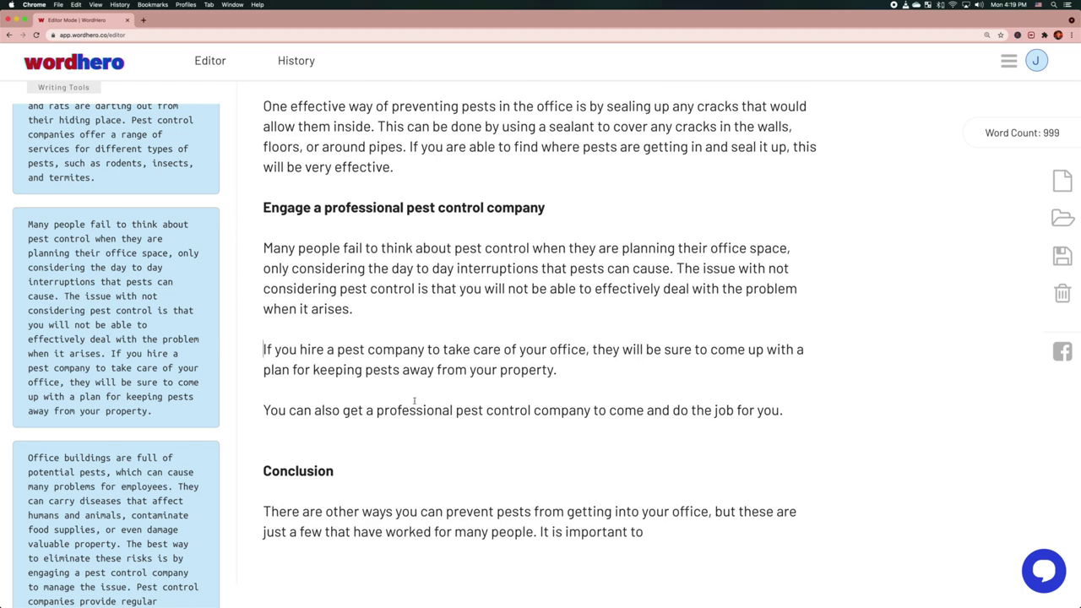
pyautogui.scroll(-1, 135, 426)
pyautogui.tripleClick(466, 410)
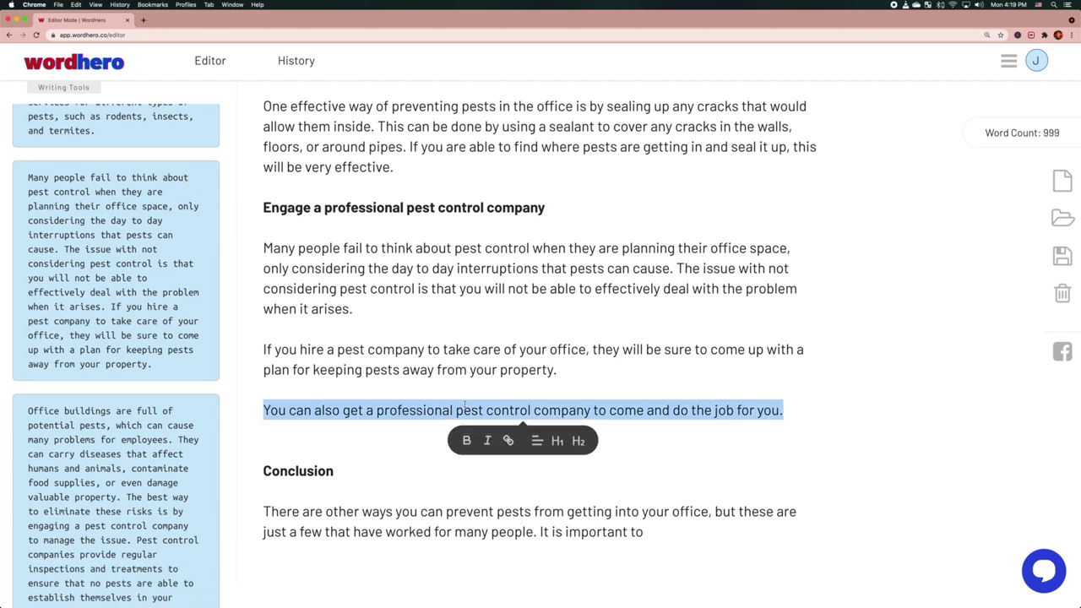
pyautogui.press('BackSpace')
pyautogui.press('BackSpace')
# Add the generated "Office buildings are full of potential pests" paragraph above "Conclusion" and trim it to start at "The best way to eliminate"
pyautogui.scroll(-1, 140, 412)
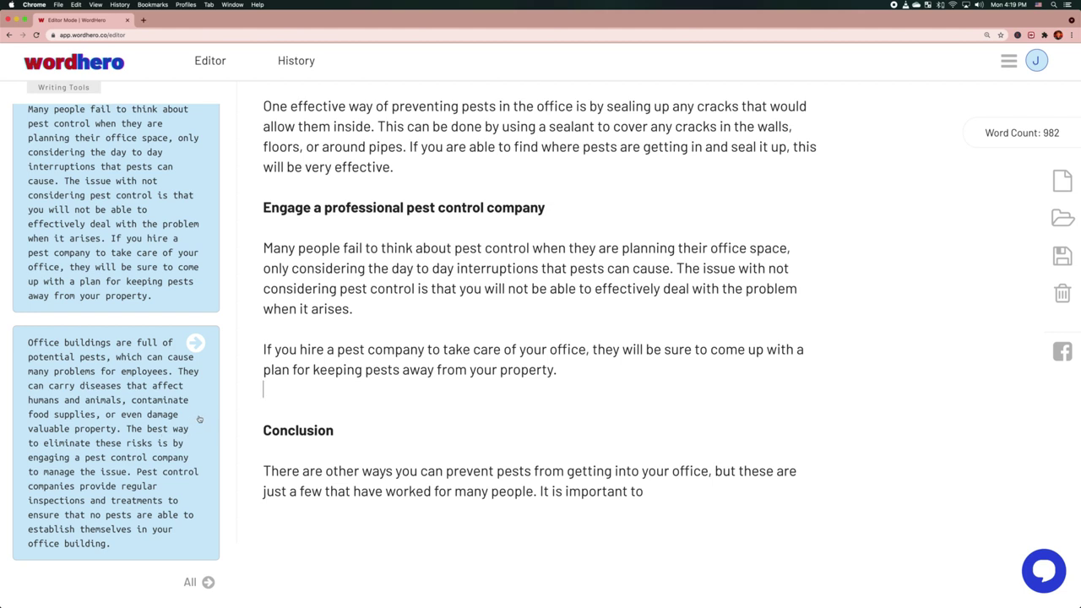
pyautogui.click(111, 361)
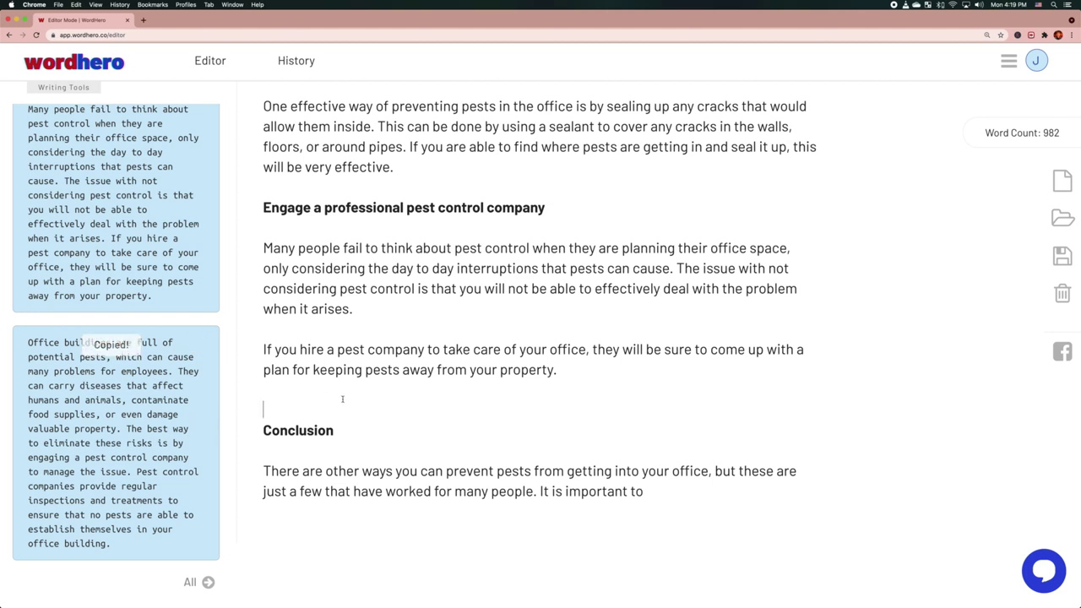
pyautogui.press('Return')
pyautogui.press('cmd+v')
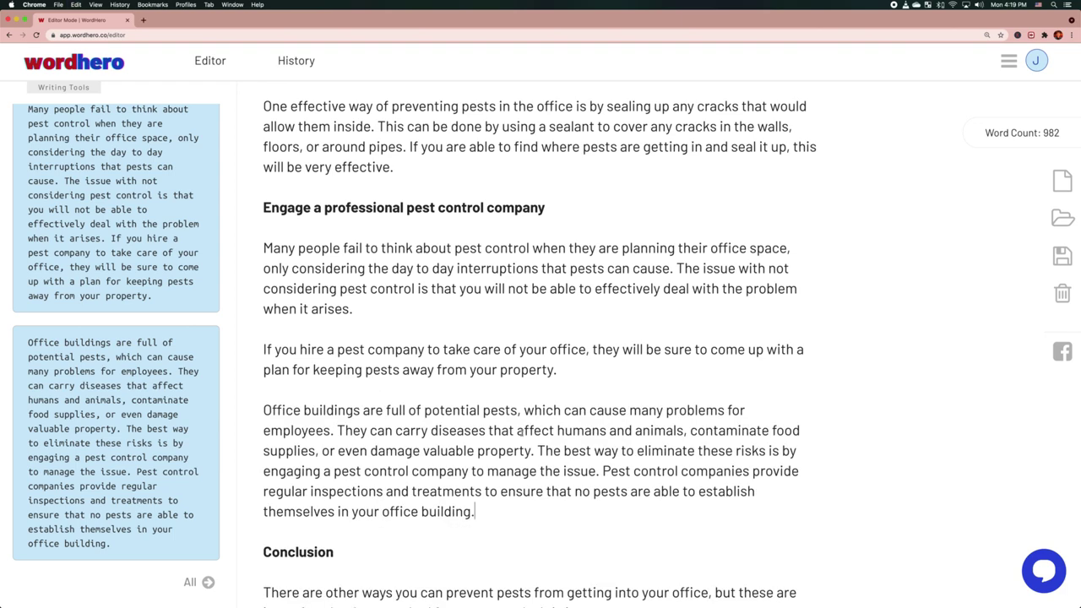
pyautogui.moveTo(535, 450); pyautogui.dragTo(263, 410)
pyautogui.press('BackSpace')
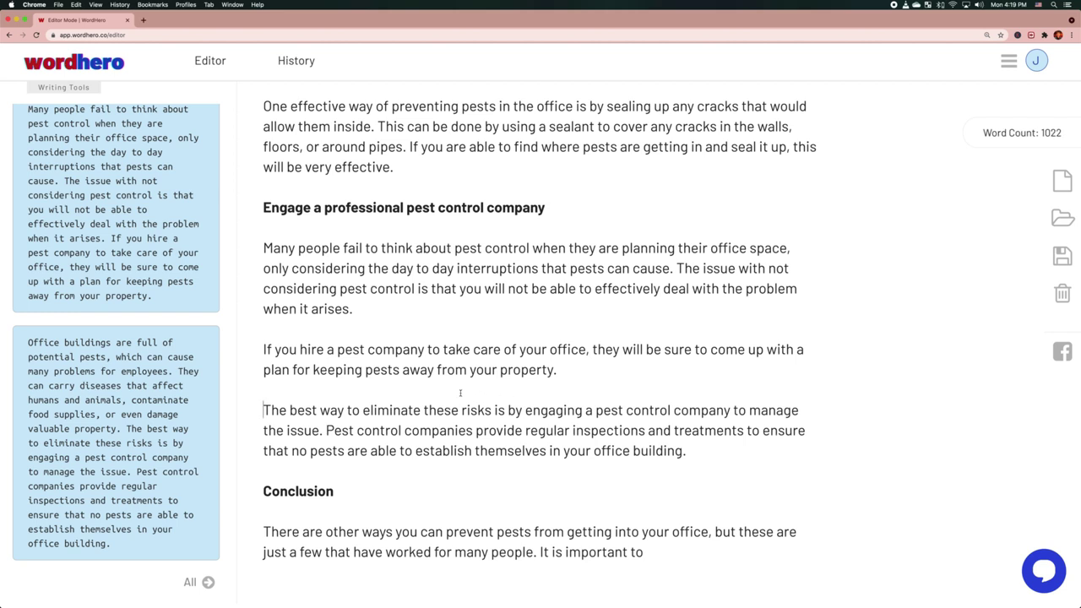
# Reword "these risks" in the paragraph starting "The best way to eliminate" to "risks of pest infestations"
pyautogui.doubleClick(441, 410)
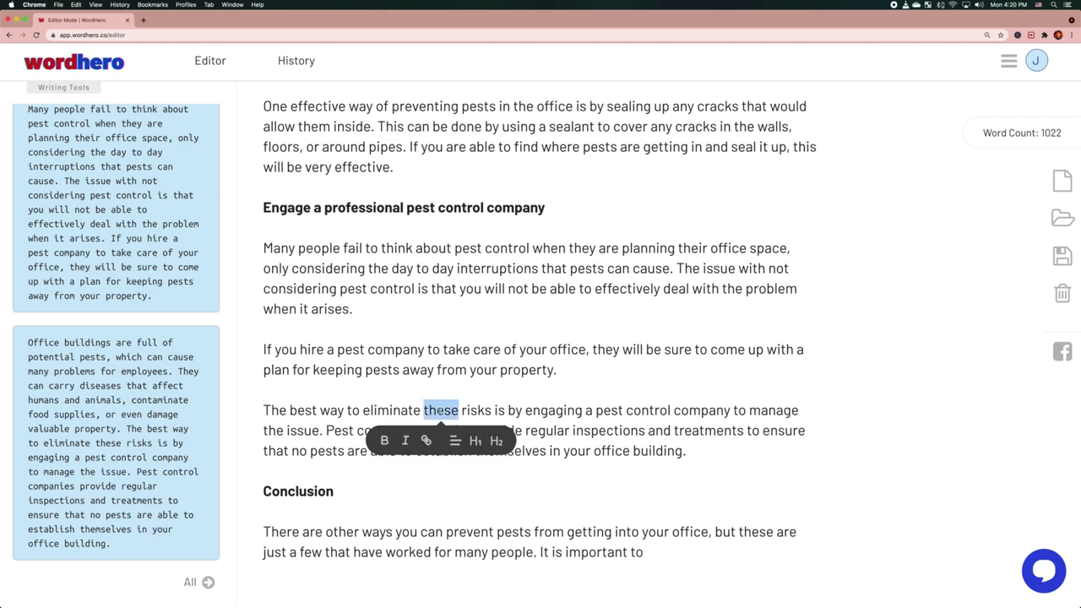
pyautogui.press('BackSpace')
pyautogui.write('pest')
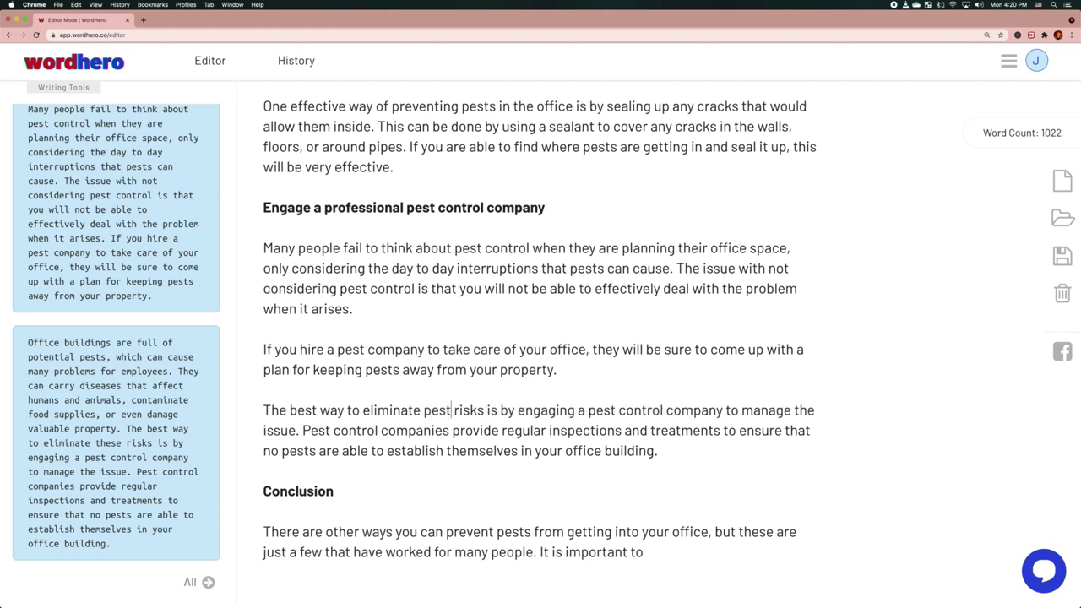
pyautogui.press('BackSpace')
pyautogui.press('BackSpace')
pyautogui.press('BackSpace')
pyautogui.press('BackSpace')
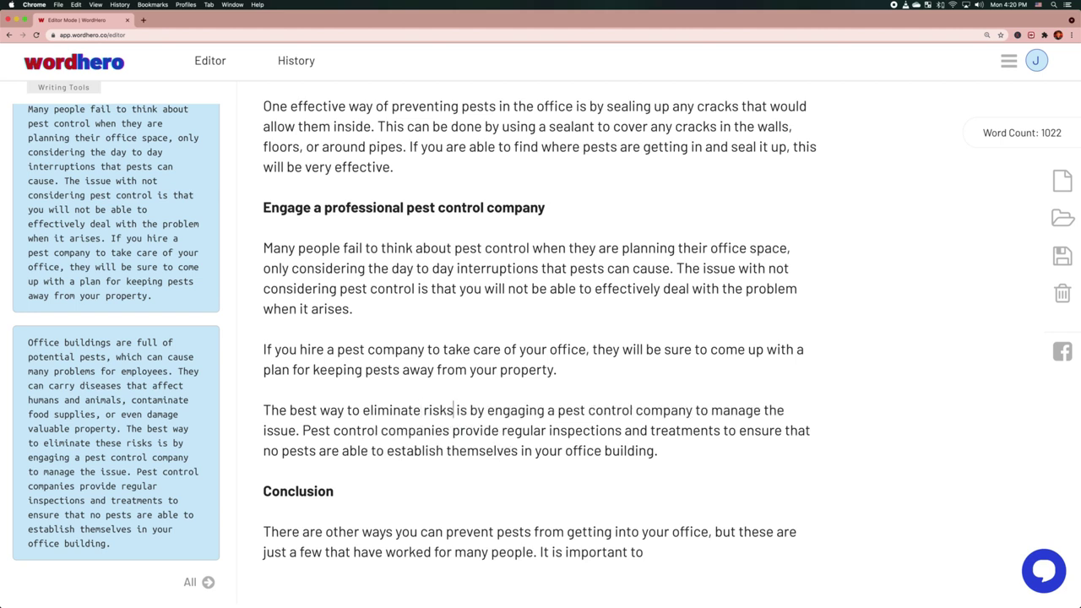
pyautogui.write('of pest infes')
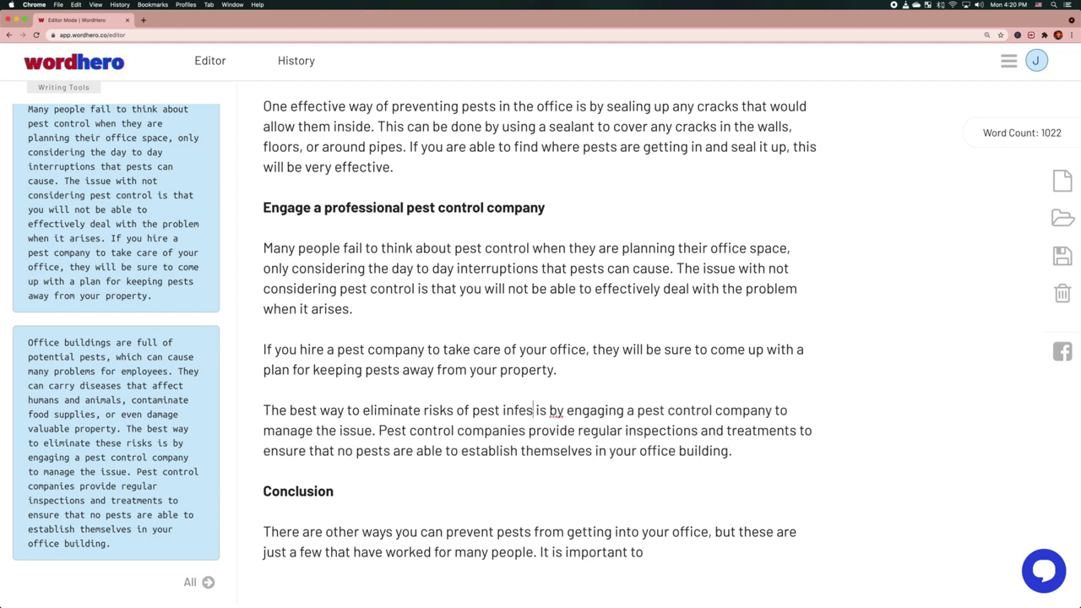
pyautogui.write('tations')
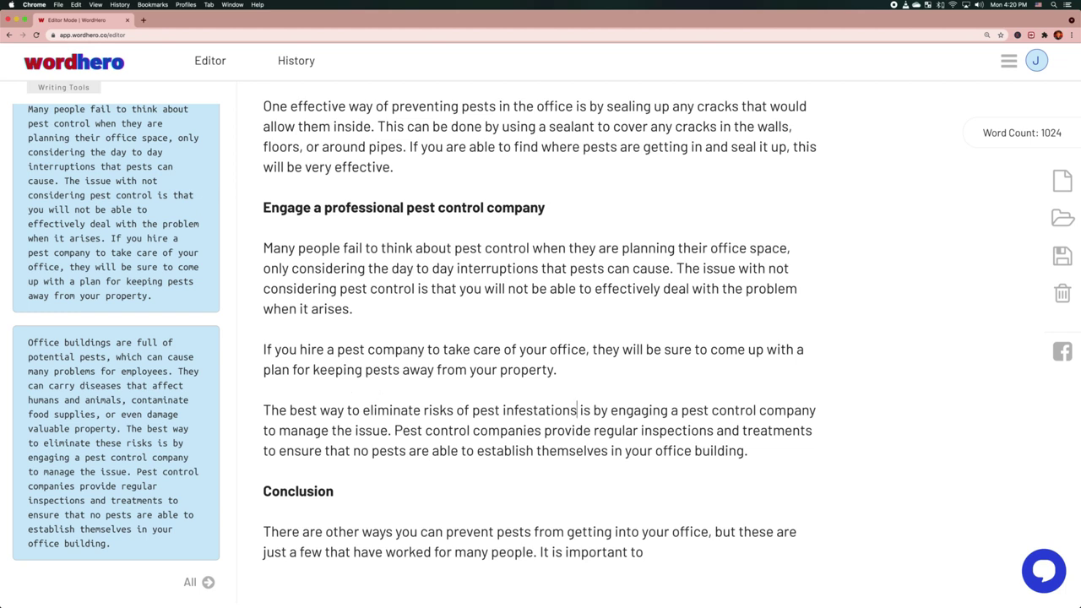
# Delete the paragraph starting "If you hire a pest company" and check the article's earlier sections
pyautogui.tripleClick(406, 350)
pyautogui.press('BackSpace')
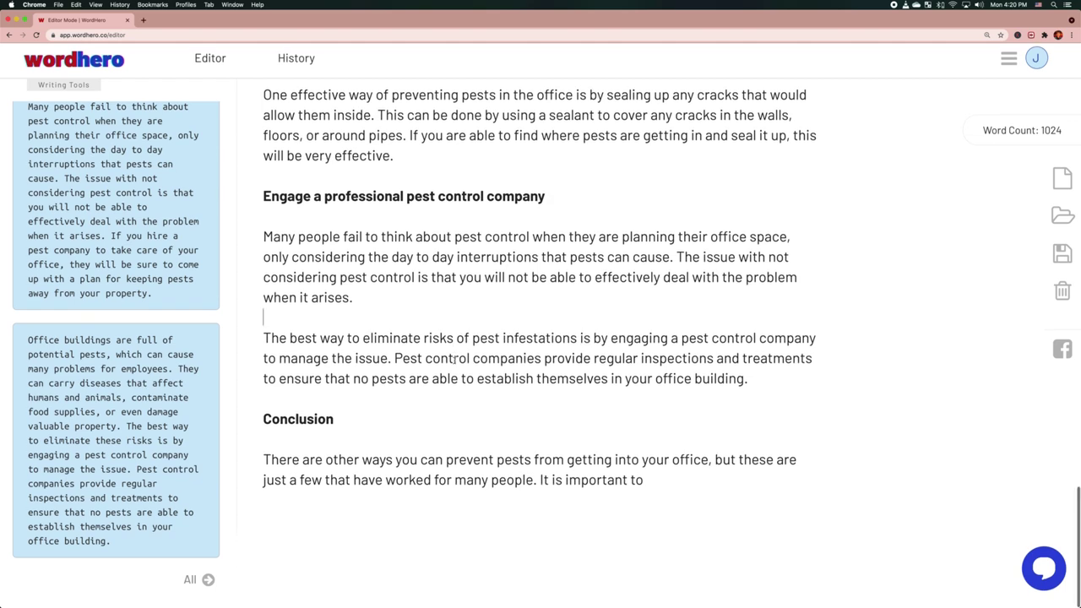
pyautogui.scroll(10, 472, 355)
pyautogui.scroll(5, 509, 338)
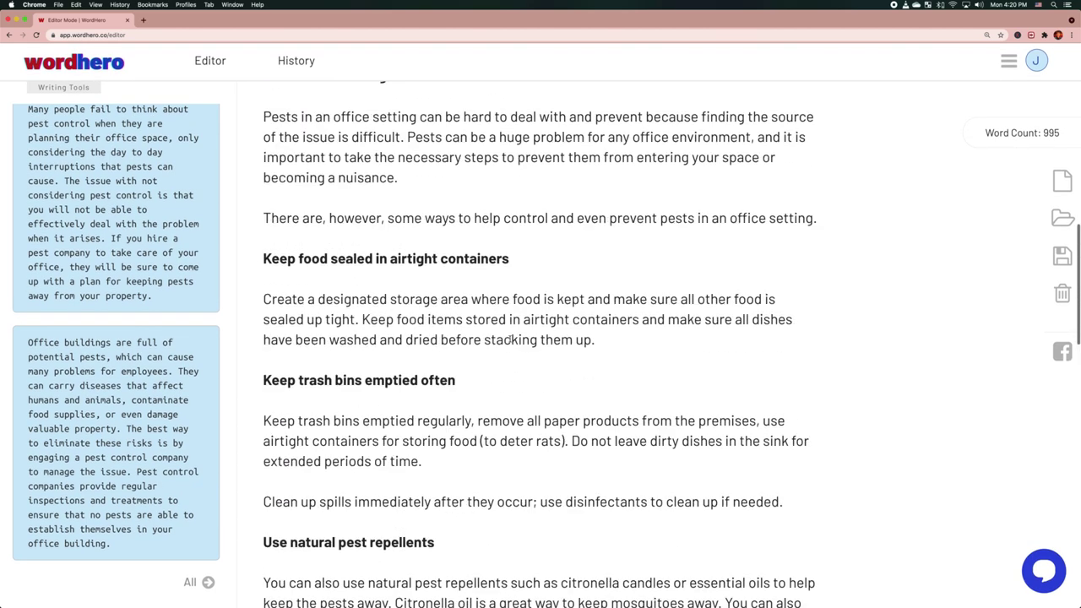
pyautogui.scroll(-15, 509, 338)
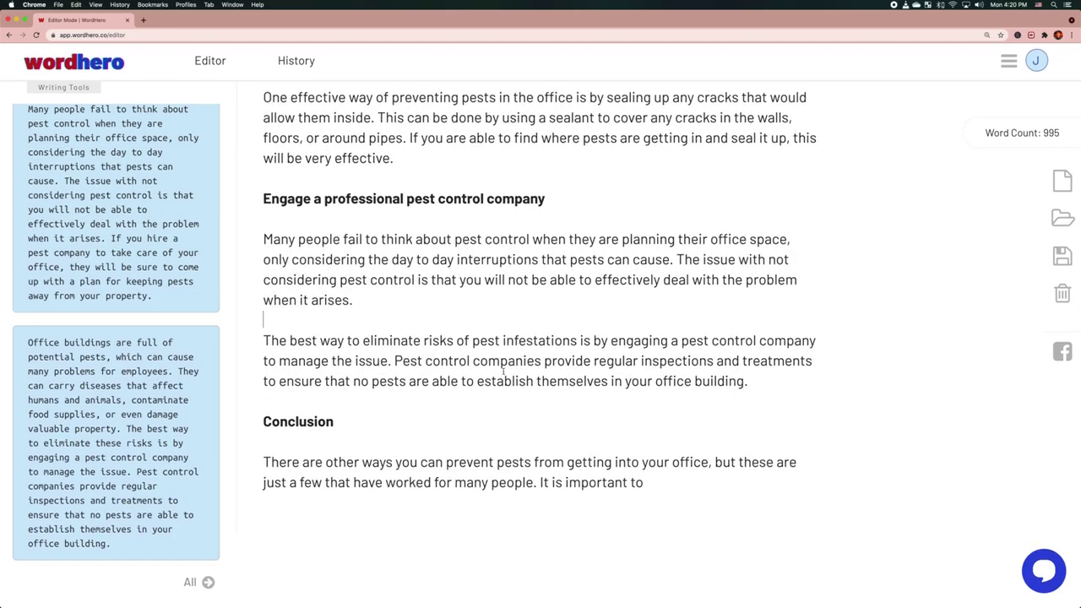
pyautogui.scroll(10, 447, 397)
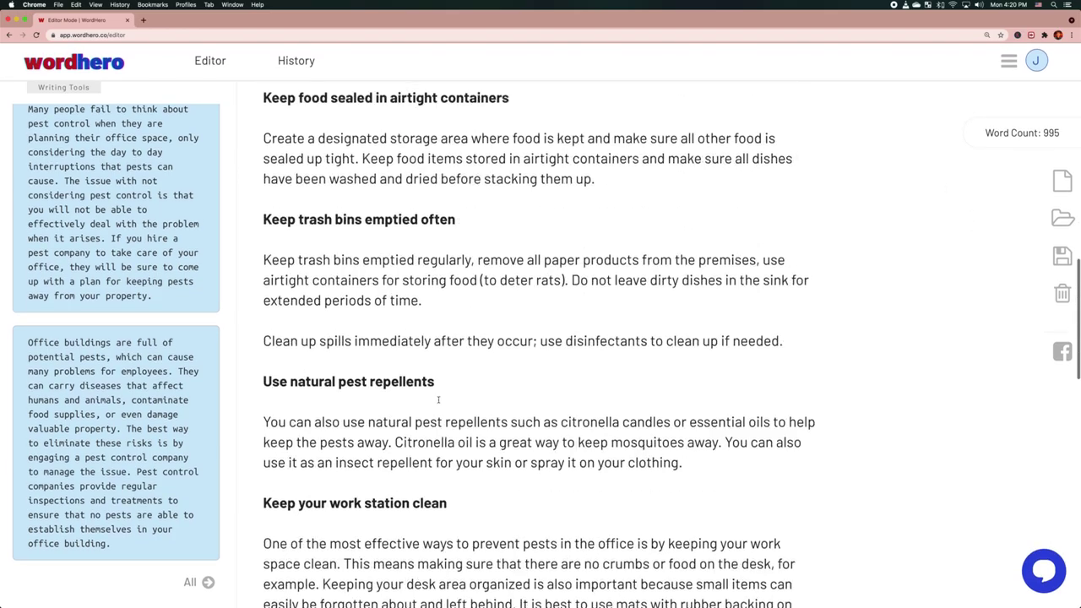
# Replace the Blog Intros tool with the Bullet Point Expander, found by searching "bullet", and start a dashed bullet in its input
pyautogui.scroll(-5, 437, 398)
pyautogui.scroll(-3, 437, 398)
pyautogui.scroll(4, 437, 398)
pyautogui.scroll(5, 116, 254)
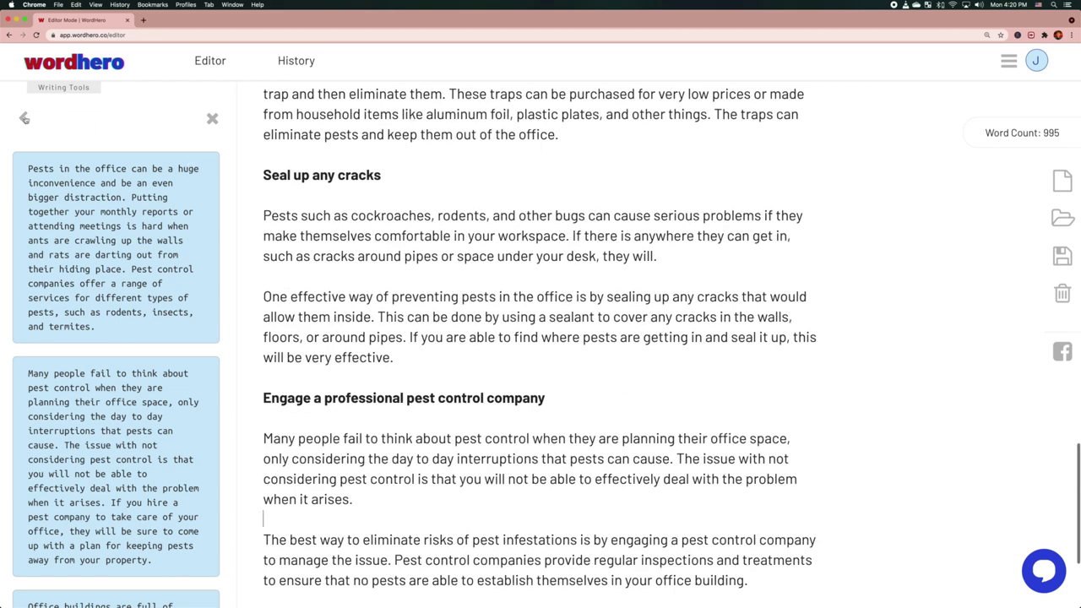
pyautogui.click(67, 119)
pyautogui.scroll(-3, 456, 282)
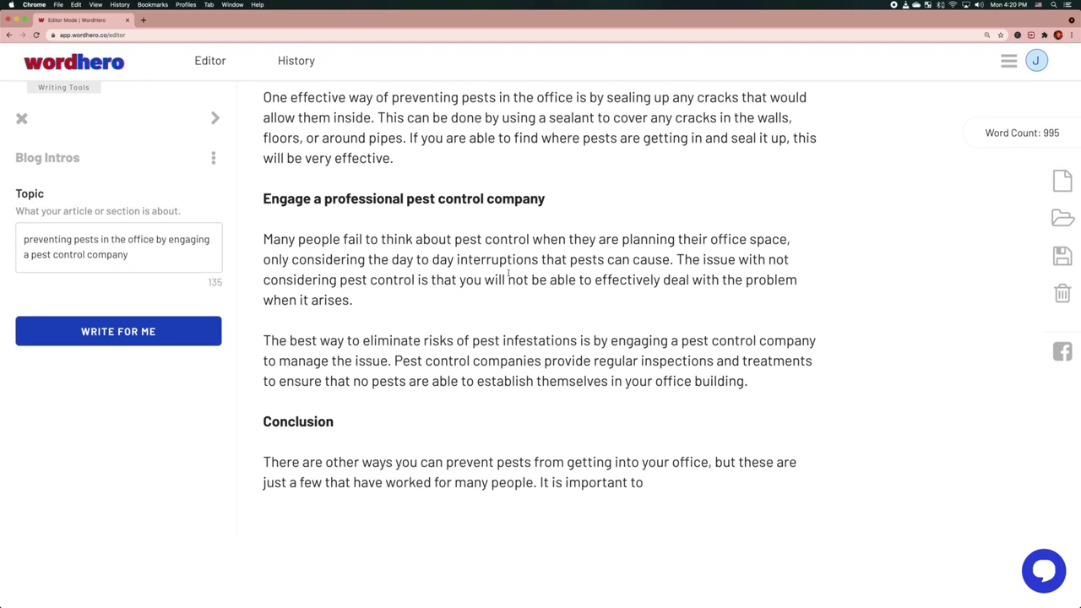
pyautogui.click(22, 119)
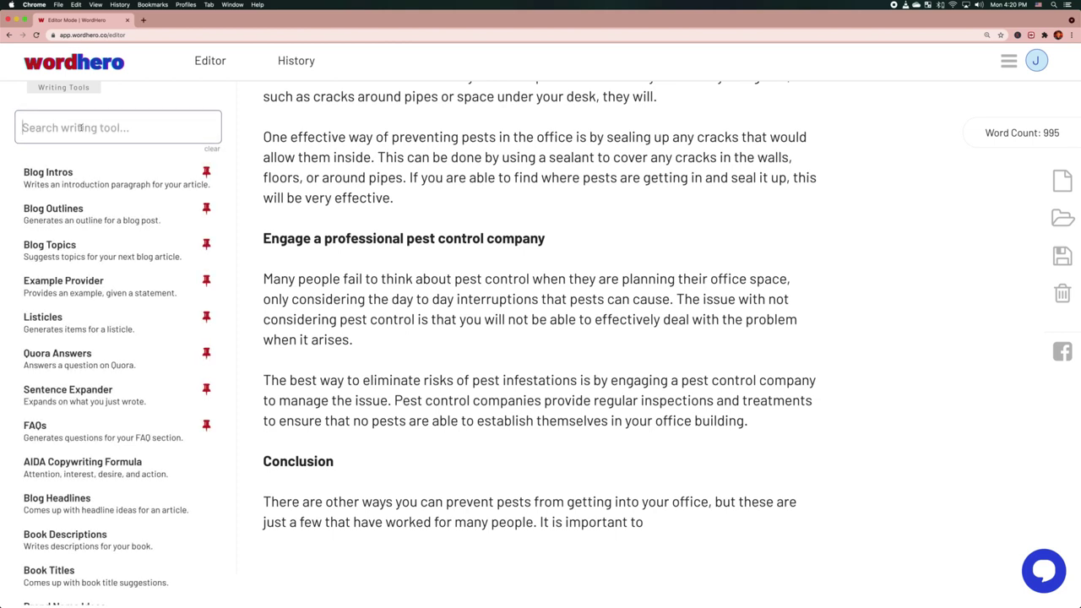
pyautogui.write('bull')
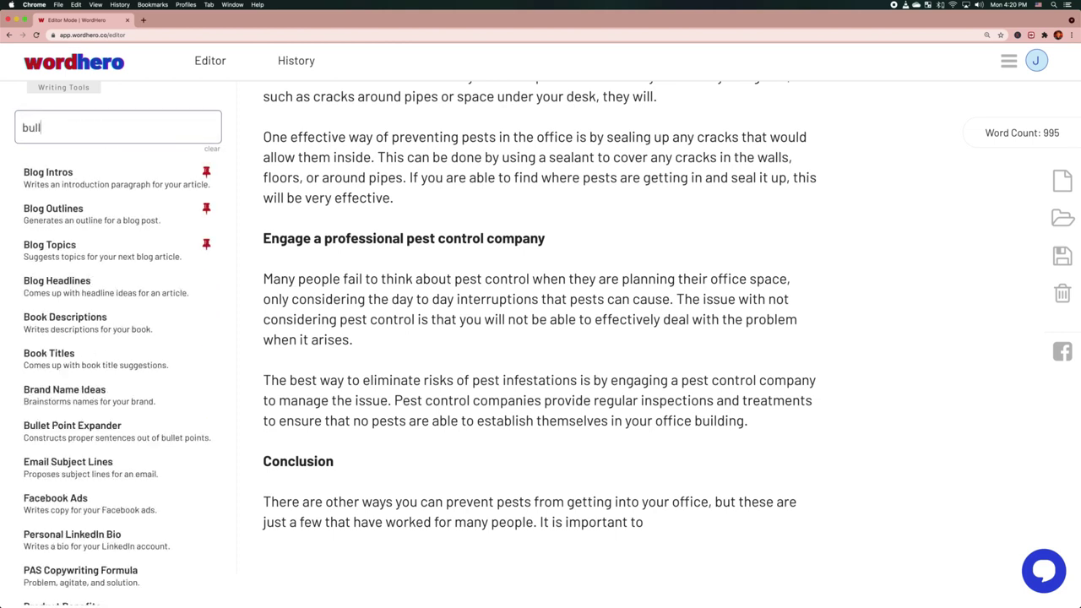
pyautogui.write('et')
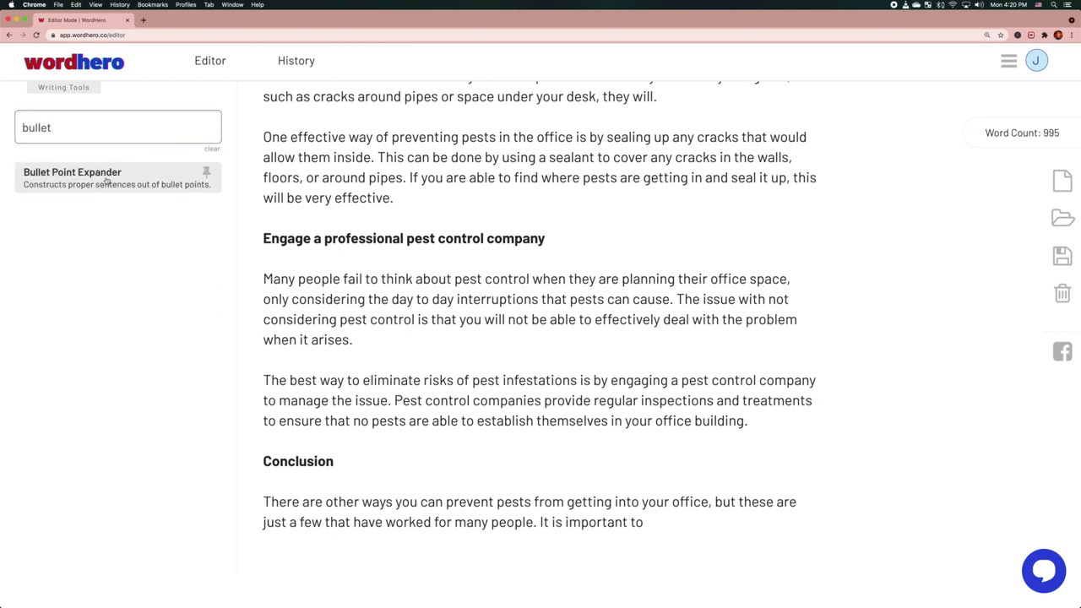
pyautogui.click(110, 179)
pyautogui.click(130, 240)
pyautogui.scroll(-1, 490, 304)
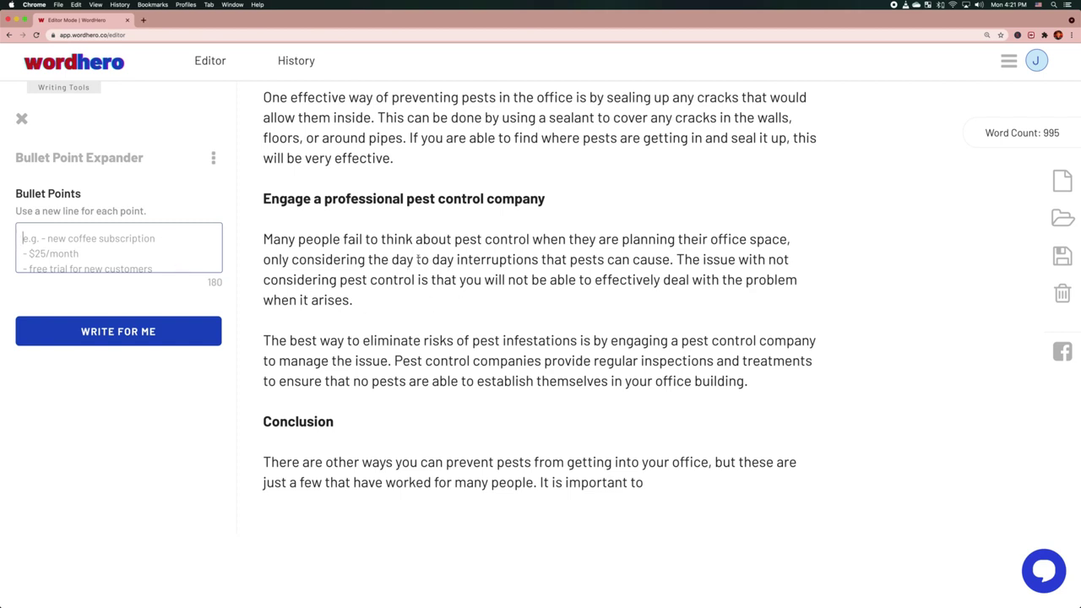
pyautogui.write('- ')
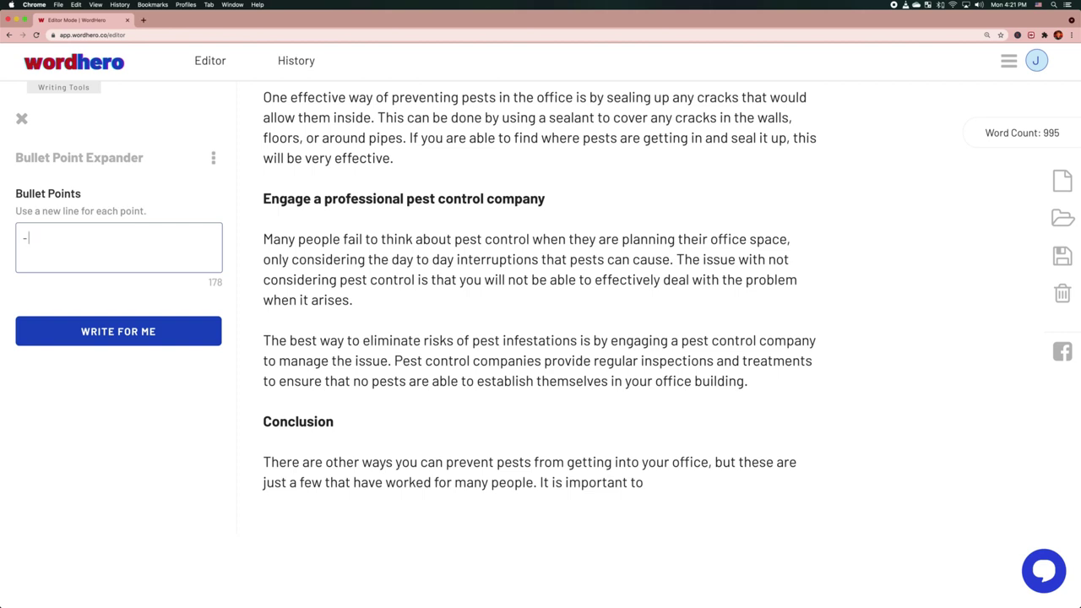
pyautogui.write('pest')
pyautogui.hotkey('alt', 'shift', 'Left')
pyautogui.write('t')
pyautogui.press('BackSpace')
pyautogui.write('ma')
pyautogui.press('BackSpace')
pyautogui.press('BackSpace')
pyautogui.write('t')
pyautogui.press('BackSpace')
# Enter "pests can be a risk to offices" as the first bullet point
pyautogui.scroll(15, 685, 245)
pyautogui.scroll(-6, 685, 245)
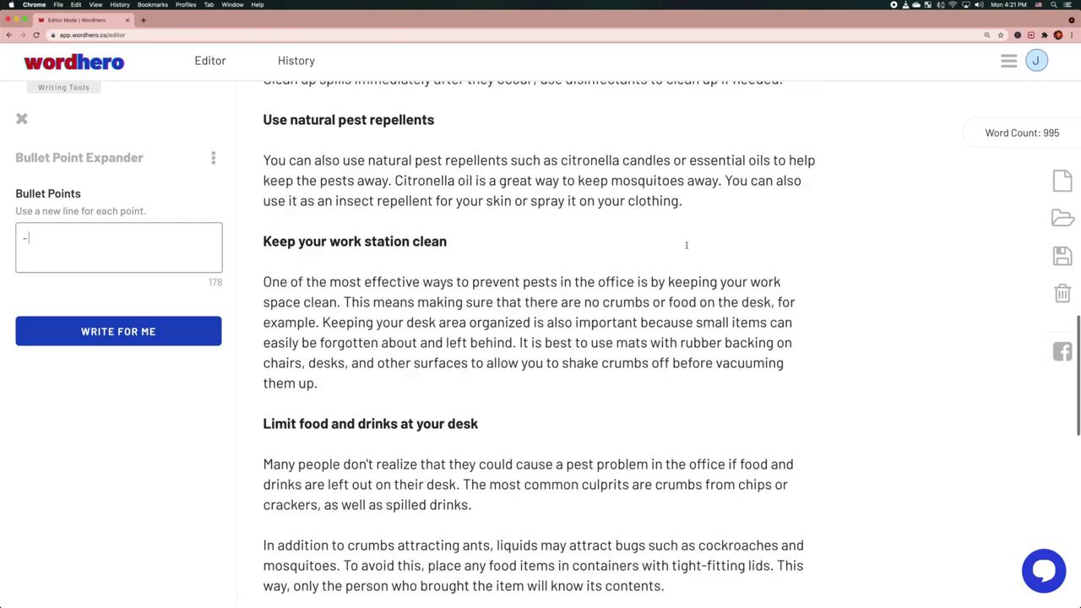
pyautogui.scroll(-5, 686, 245)
pyautogui.write('pests ')
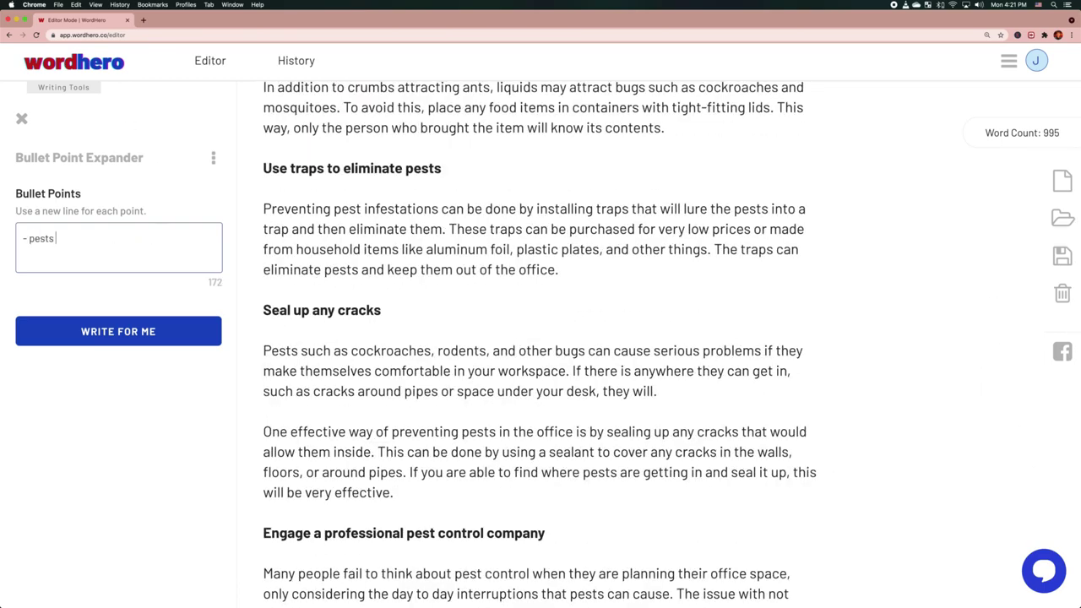
pyautogui.write('can be a danger to offices')
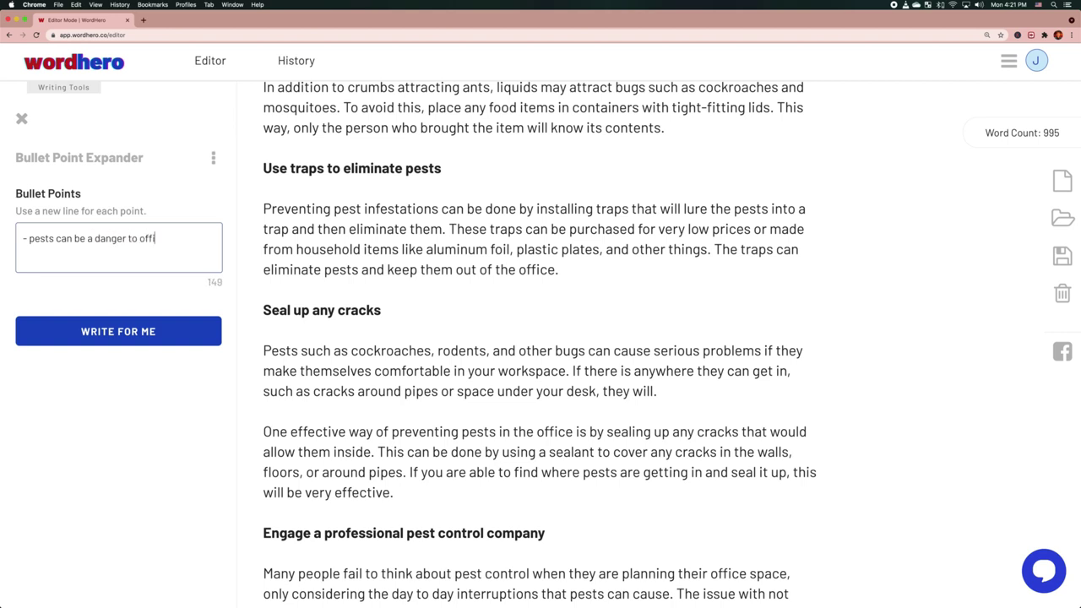
pyautogui.press('Return')
pyautogui.hotkey('alt', 'shift', 'Right')
pyautogui.write('risk to offices ')
# Add the second bullet point "there are many ways to prevent pests in the office"
pyautogui.write('- ')
pyautogui.write('there are many ')
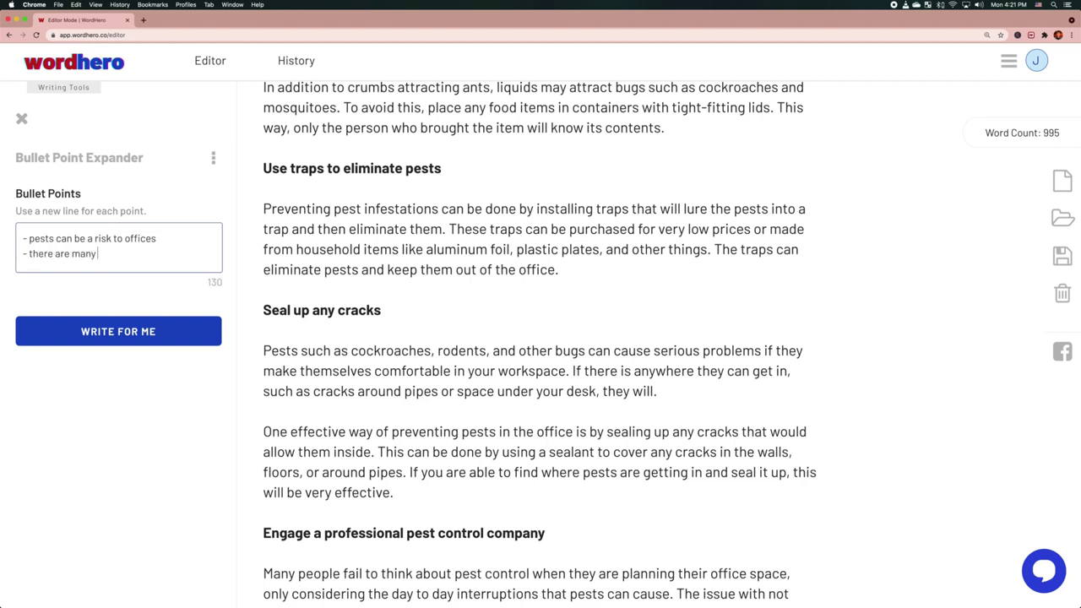
pyautogui.write('ways to prevent pests in the office')
pyautogui.press('Return')
pyautogui.write('- ')
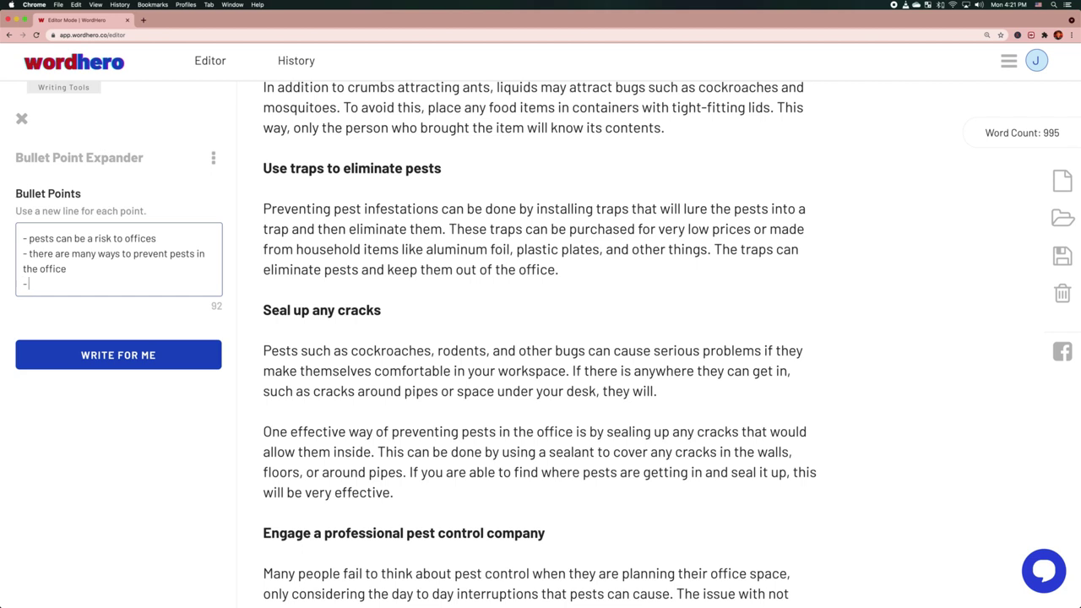
pyautogui.write('the best way')
pyautogui.press('super+shift+Left')
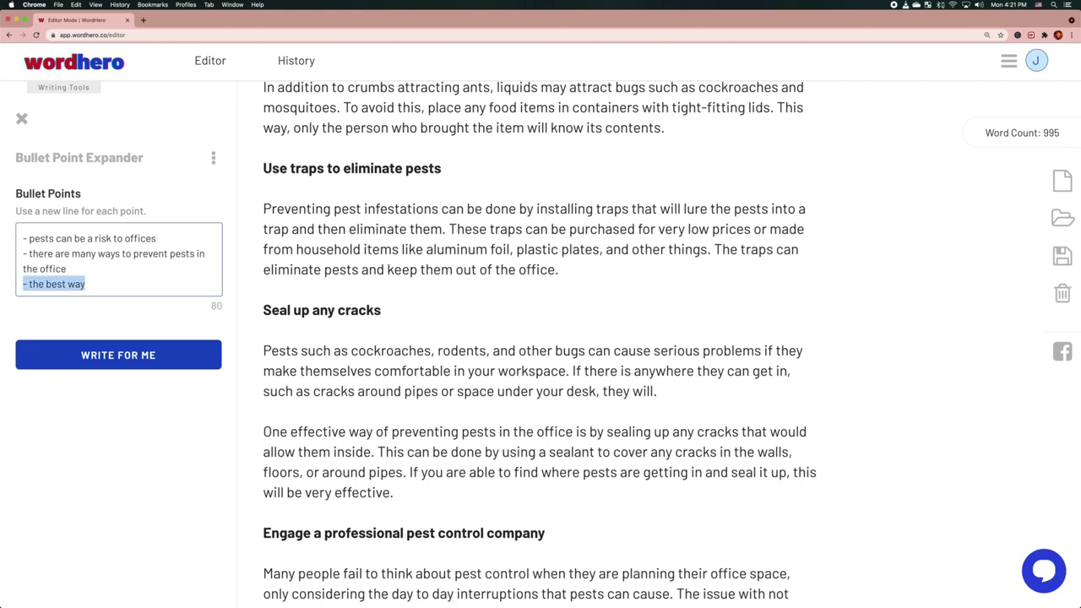
pyautogui.press('BackSpace')
pyautogui.press('BackSpace')
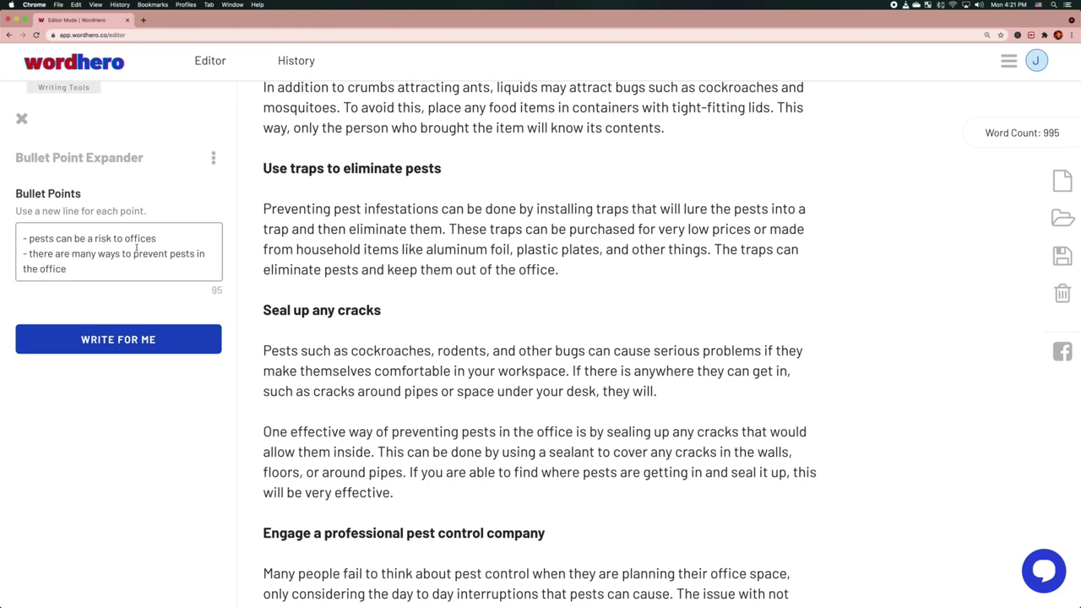
# Generate text from the two bullet points and insert it as a separate paragraph directly below the "Conclusion" heading
pyautogui.press('super+a')
pyautogui.click(110, 341)
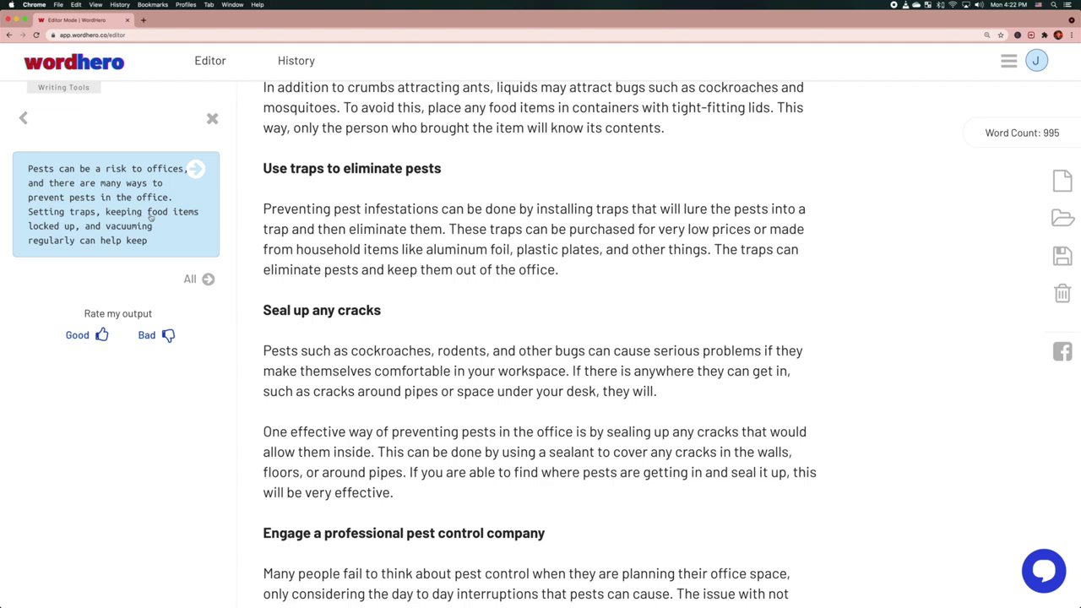
pyautogui.click(146, 216)
pyautogui.scroll(-5, 540, 422)
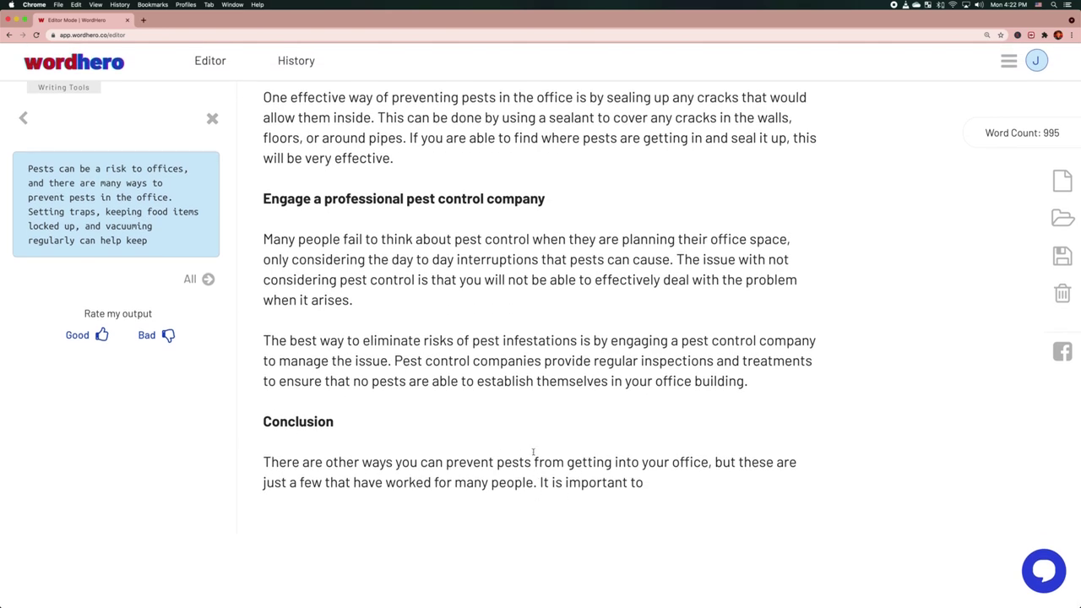
pyautogui.click(500, 445)
pyautogui.press('super+v')
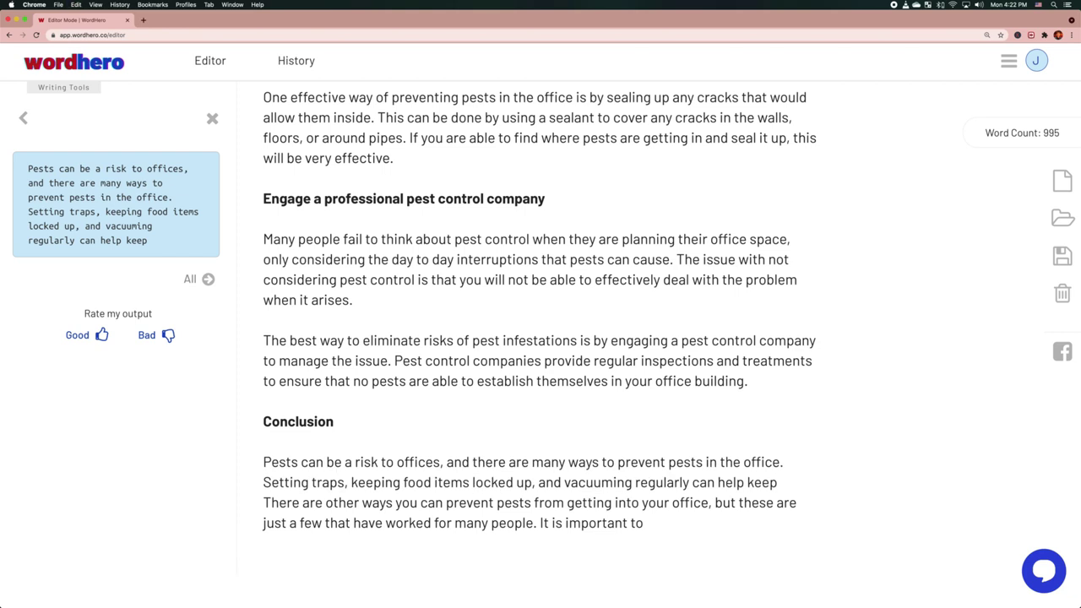
pyautogui.press('Return')
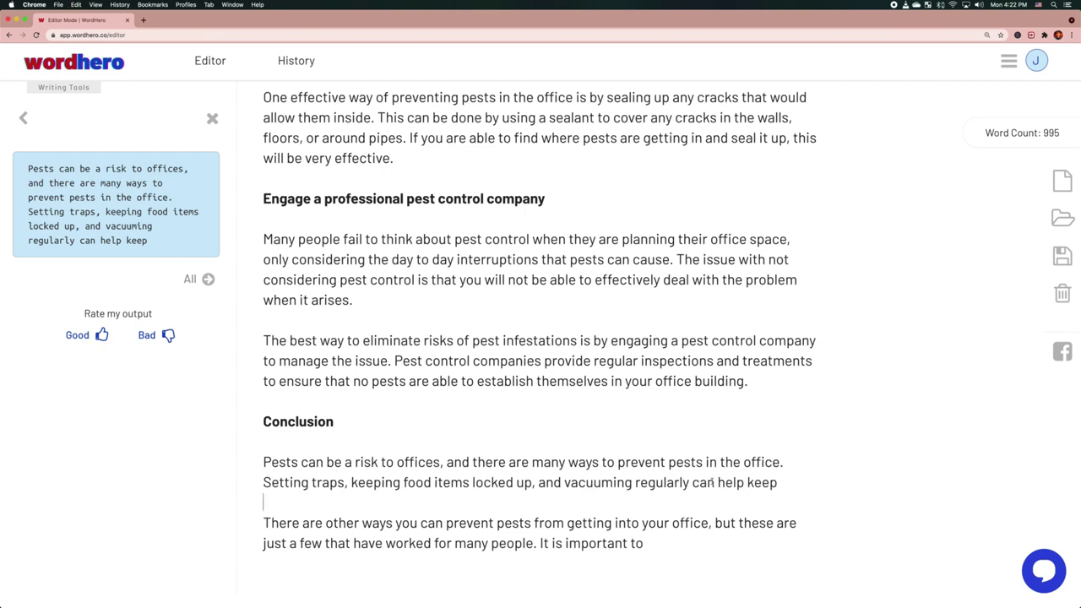
# Remove the bullet "pests can be a risk to offices" and add "the best way is to call pest control" as the last bullet
pyautogui.tripleClick(673, 477)
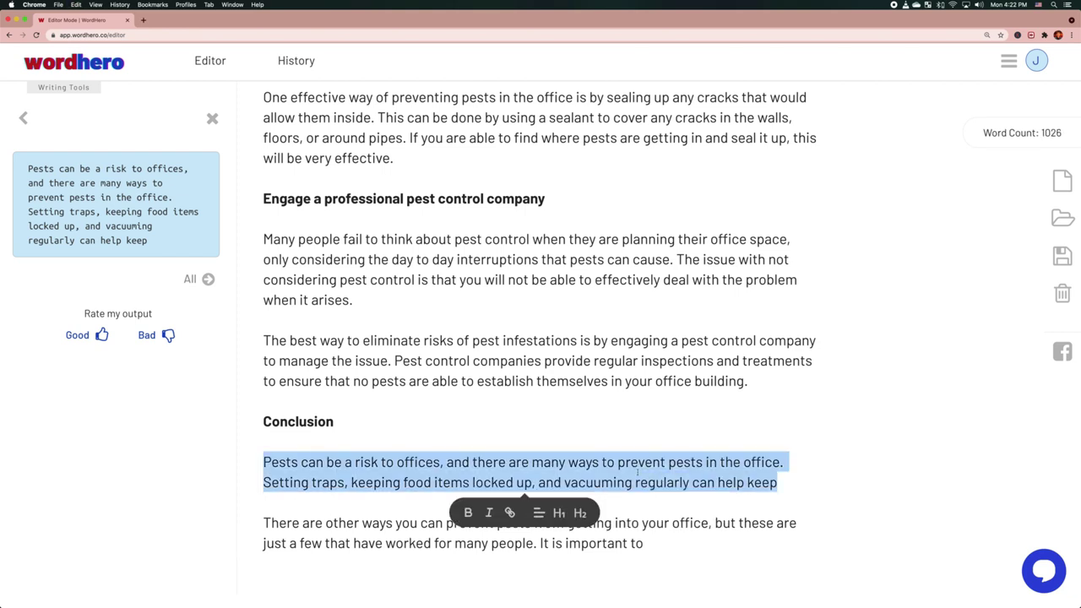
pyautogui.click(23, 118)
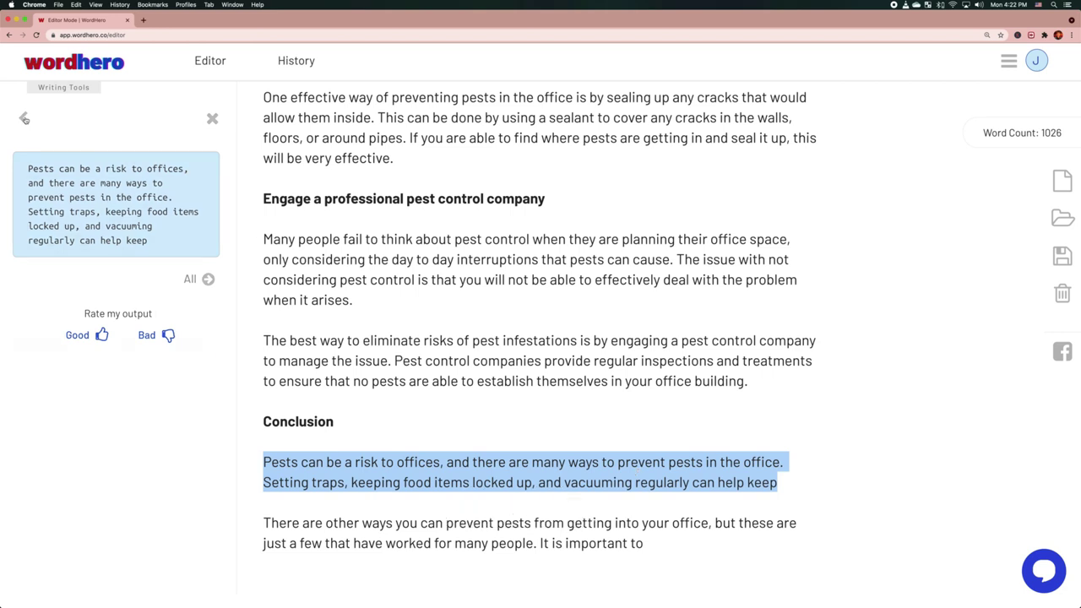
pyautogui.moveTo(82, 268); pyautogui.dragTo(30, 253)
pyautogui.tripleClick(69, 238)
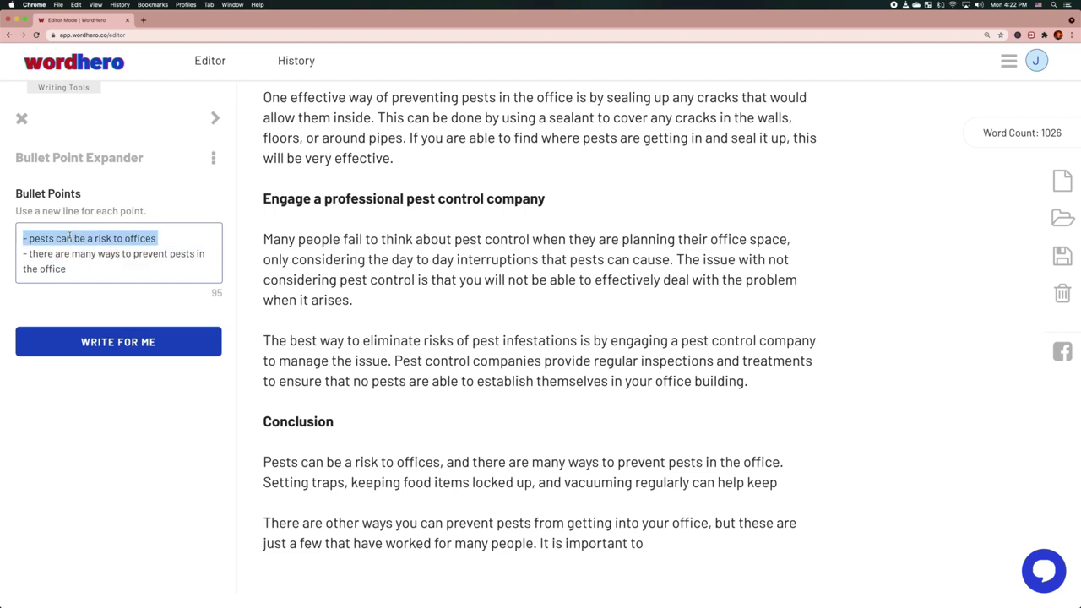
pyautogui.press('BackSpace')
pyautogui.press('Return')
pyautogui.write('-')
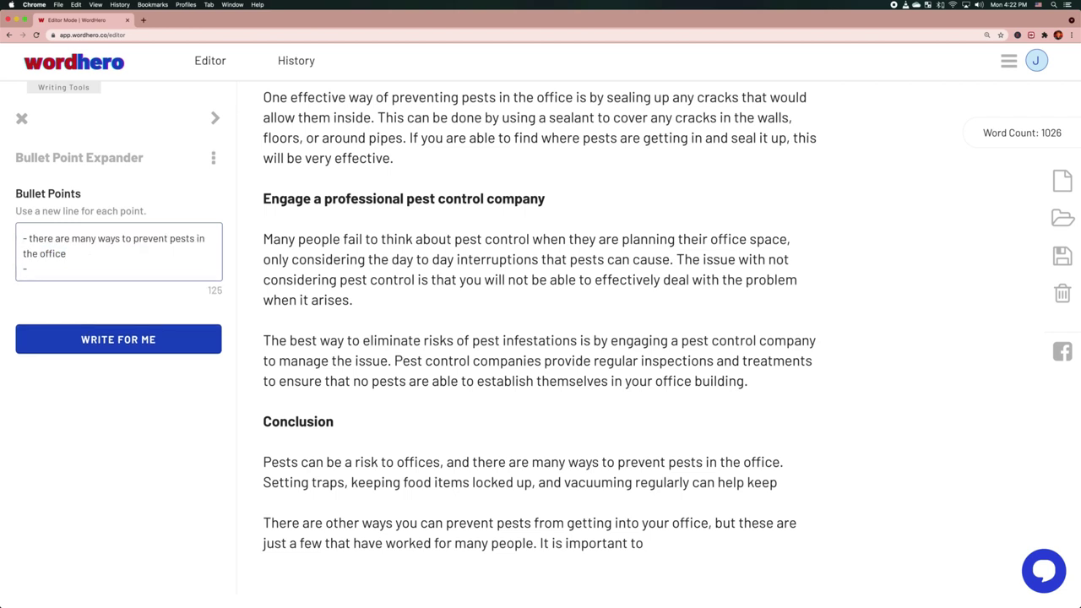
pyautogui.write(' the best way is to call pest')
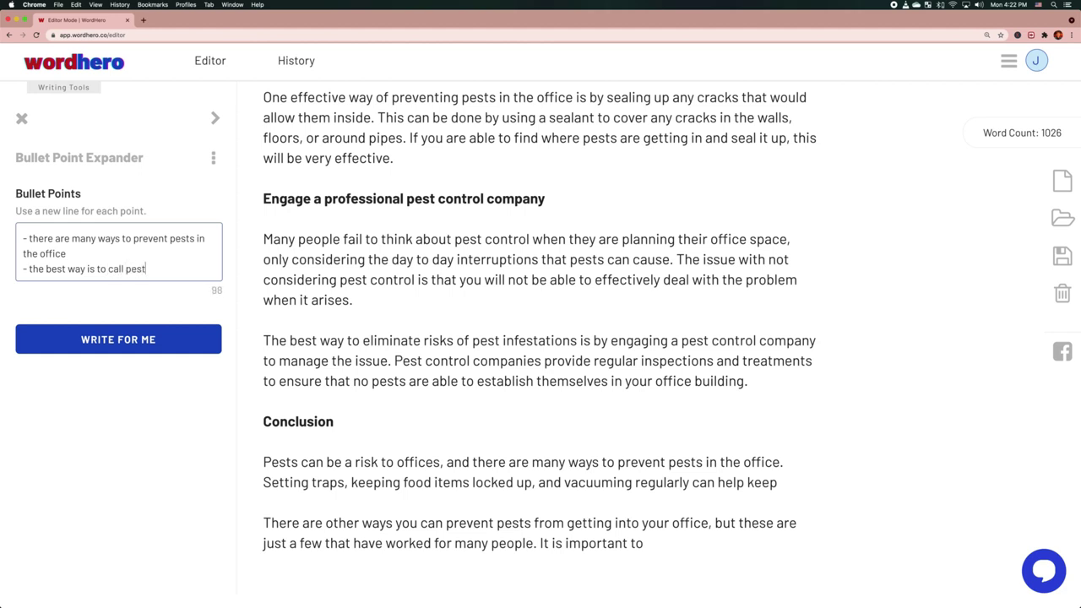
pyautogui.write(' control')
# Generate text from the revised bullets and replace the "Setting traps" sentence in the conclusion with it
pyautogui.click(108, 338)
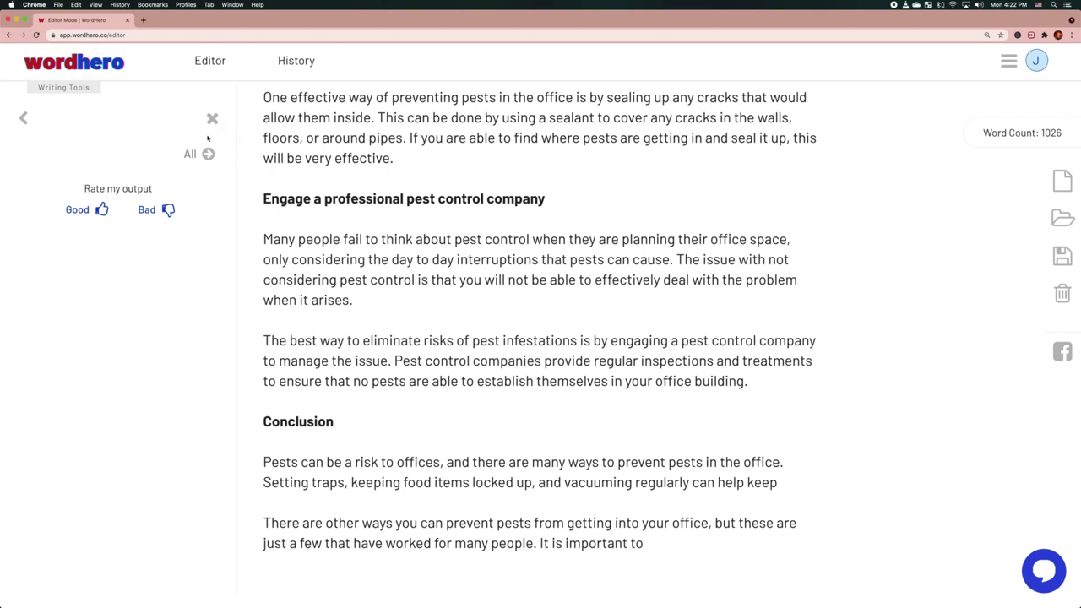
pyautogui.click(25, 120)
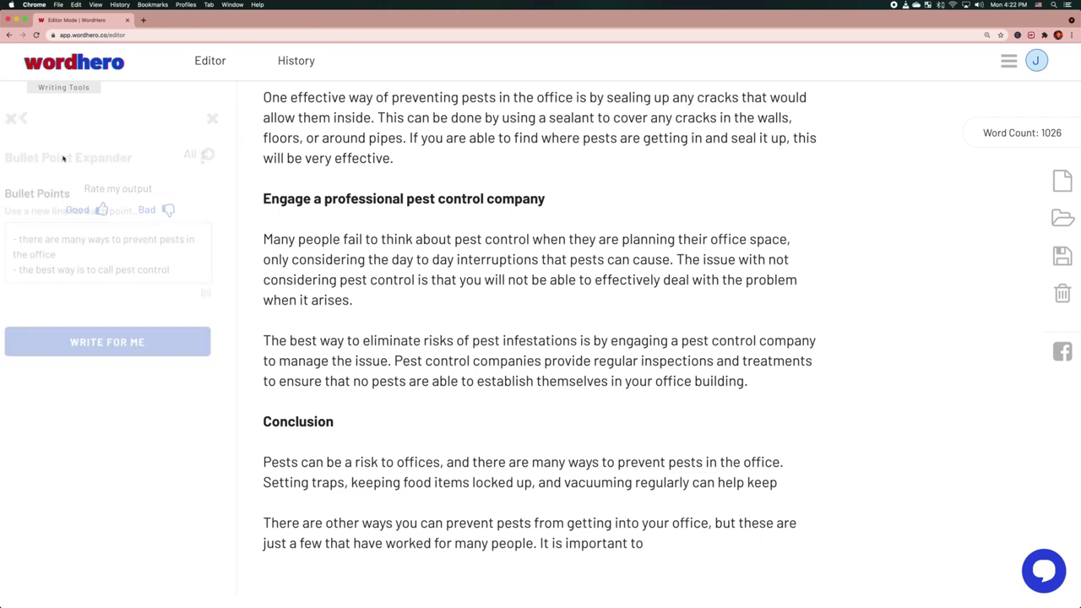
pyautogui.click(138, 342)
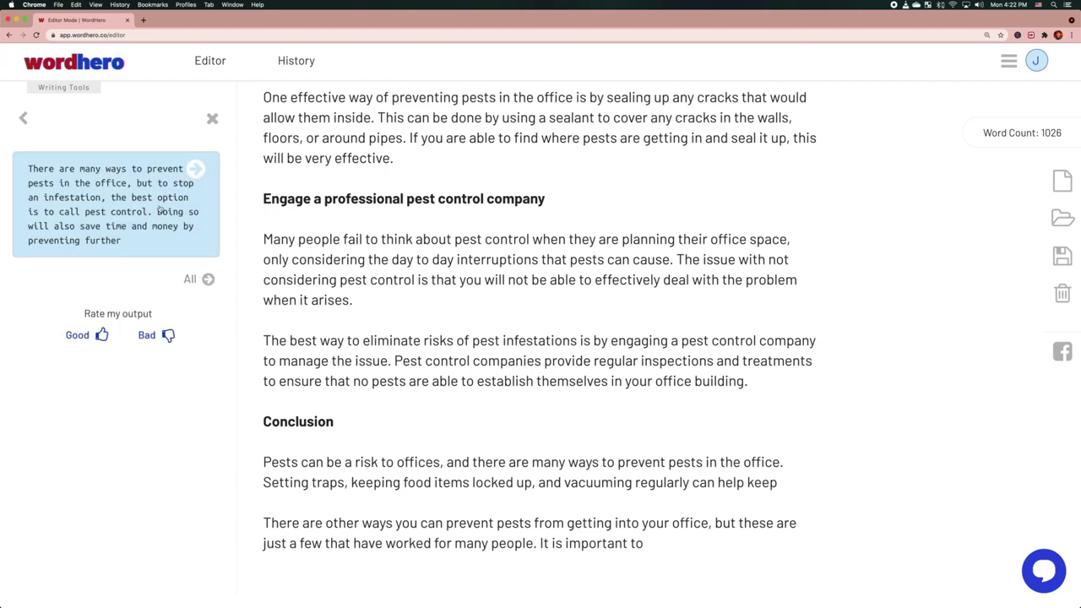
pyautogui.click(132, 205)
pyautogui.scroll(-3, 540, 338)
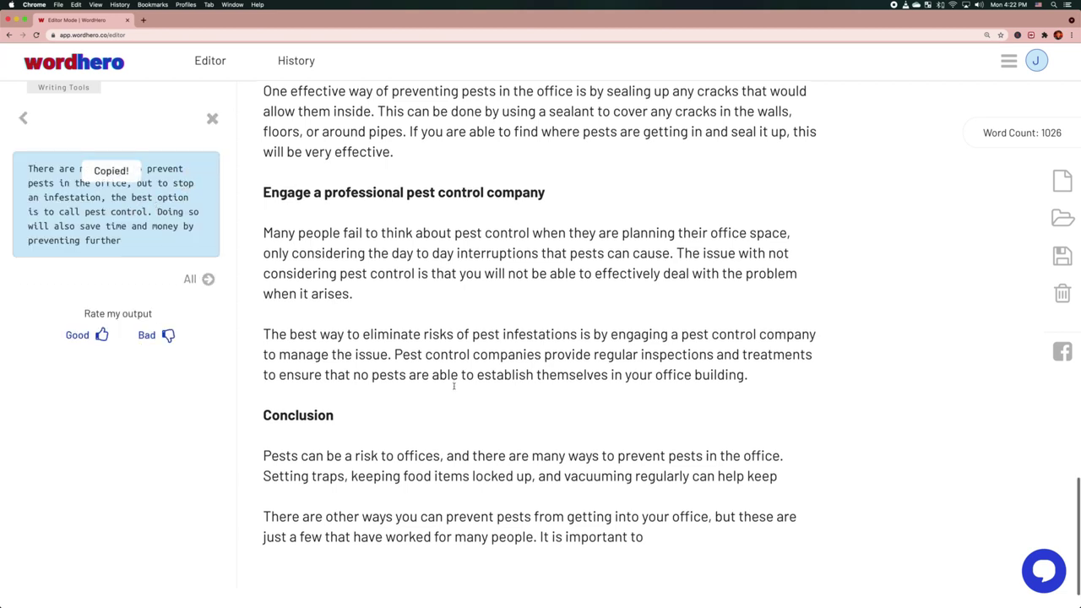
pyautogui.click(789, 428)
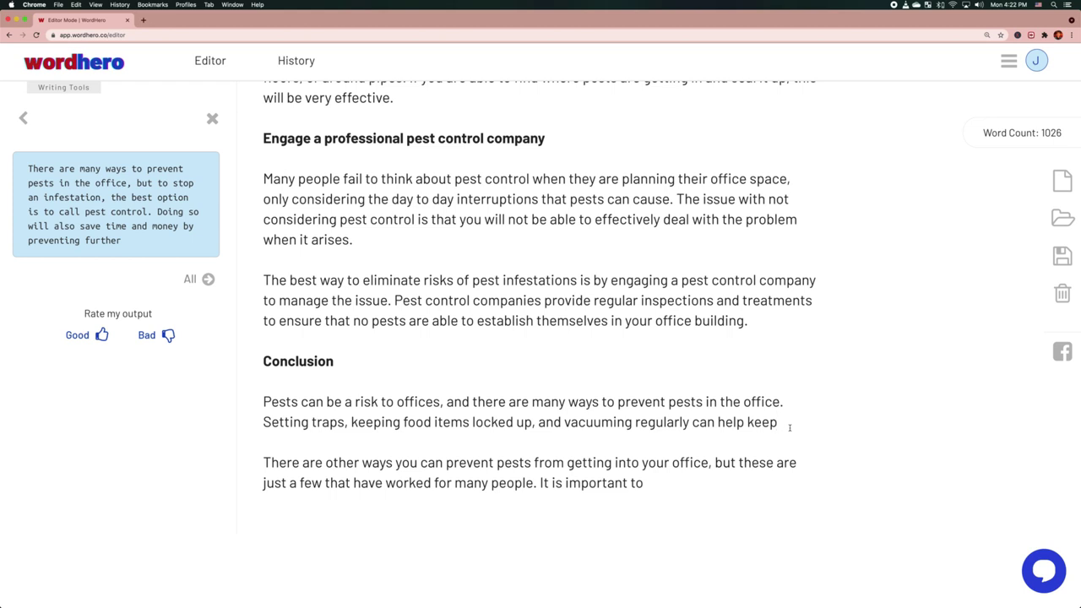
pyautogui.hotkey('shift', 'Home')
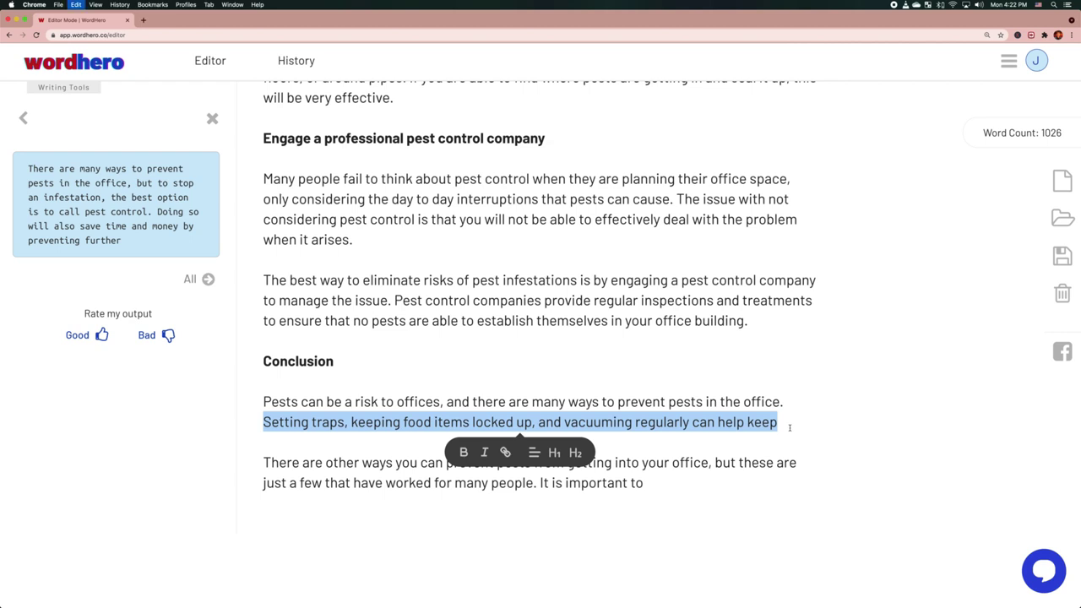
pyautogui.press('super+v')
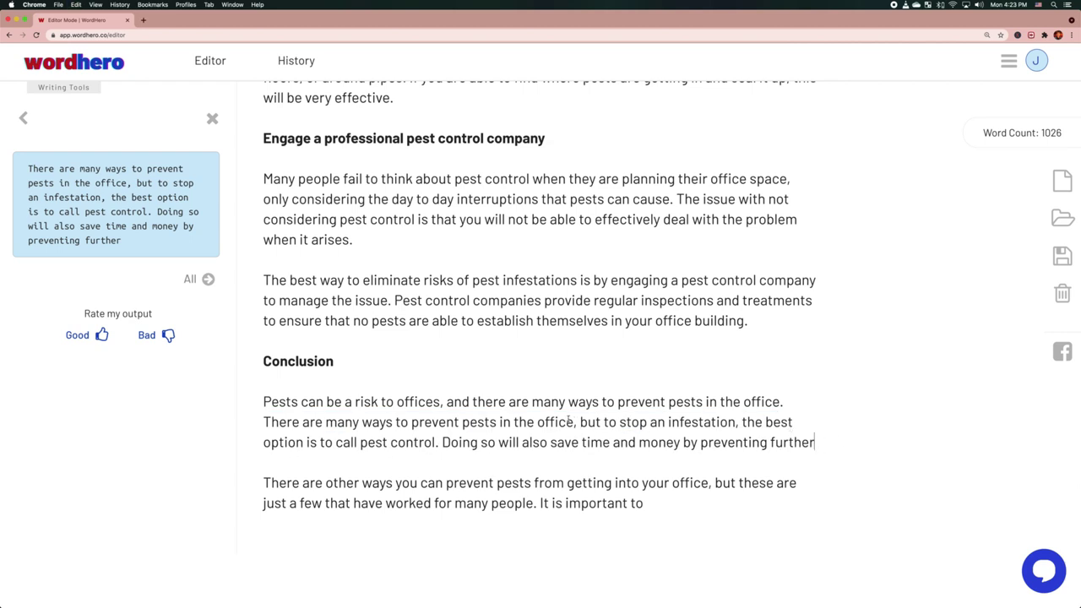
# Complete the conclusion's cut-off sentence ending in "preventing further" with "infestations."
pyautogui.scroll(-1, 692, 422)
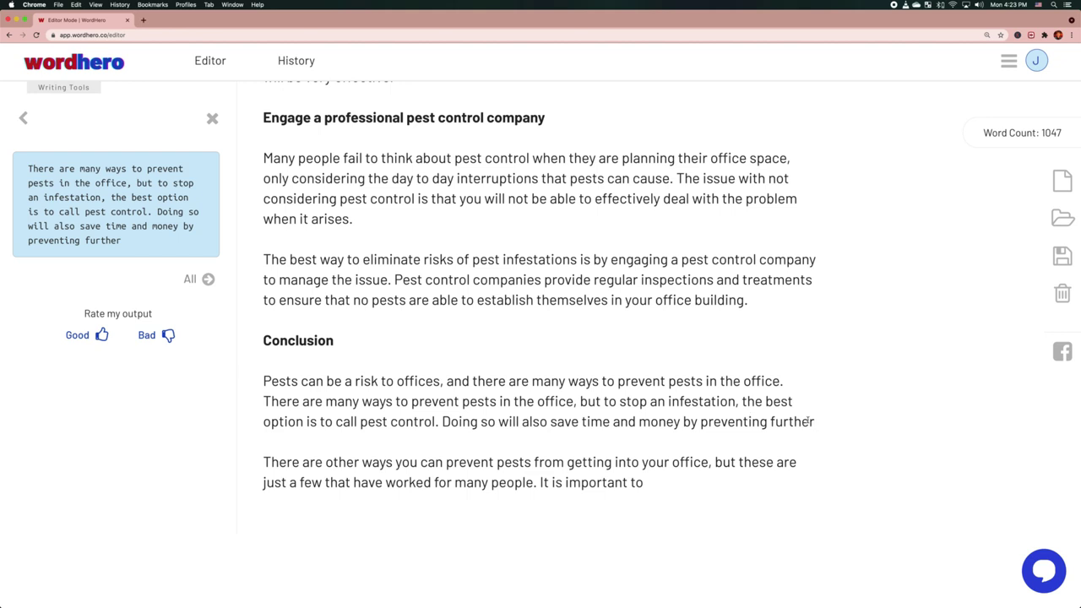
pyautogui.write('infestation')
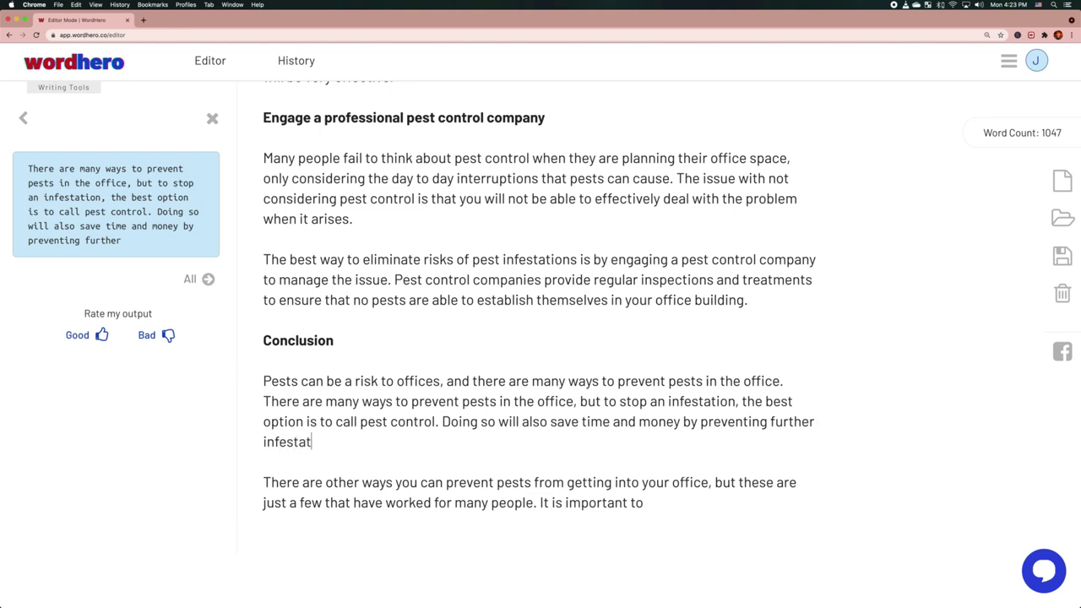
pyautogui.write('s.')
# Begin the conclusion's last paragraph with "Of course," and lowercase the "T" of "There are other ways"
pyautogui.press('Right')
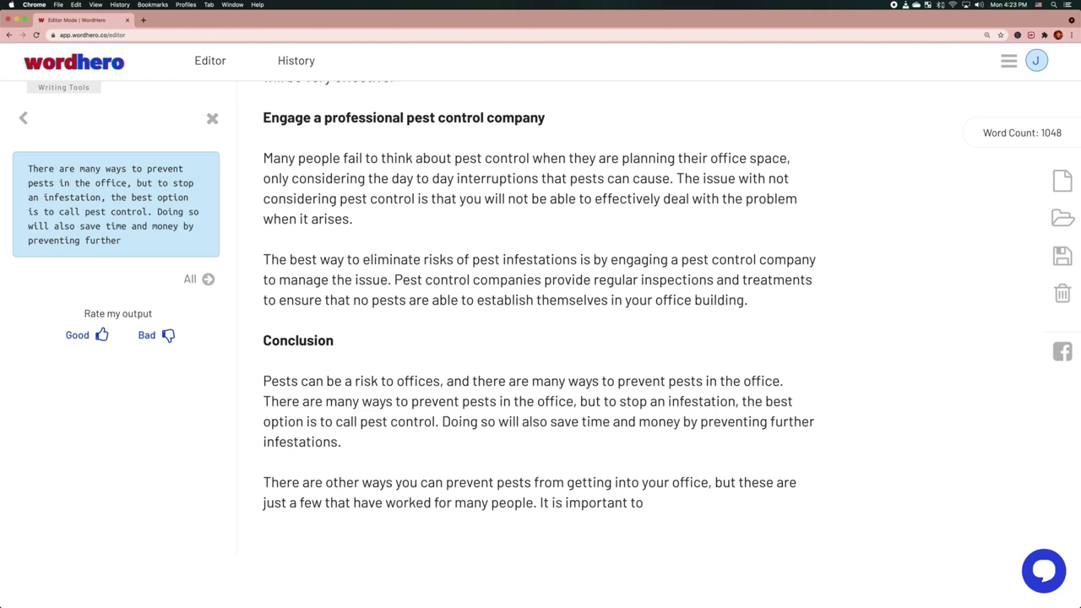
pyautogui.write('Of course, t')
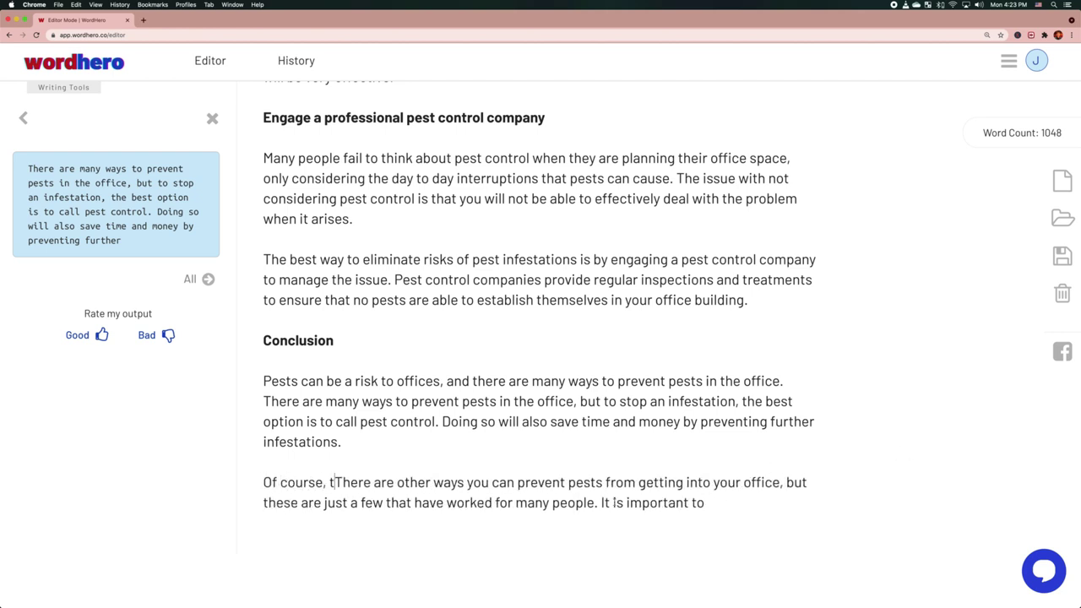
pyautogui.press('BackSpace')
pyautogui.press('Right')
pyautogui.press('BackSpace')
pyautogui.write('t')
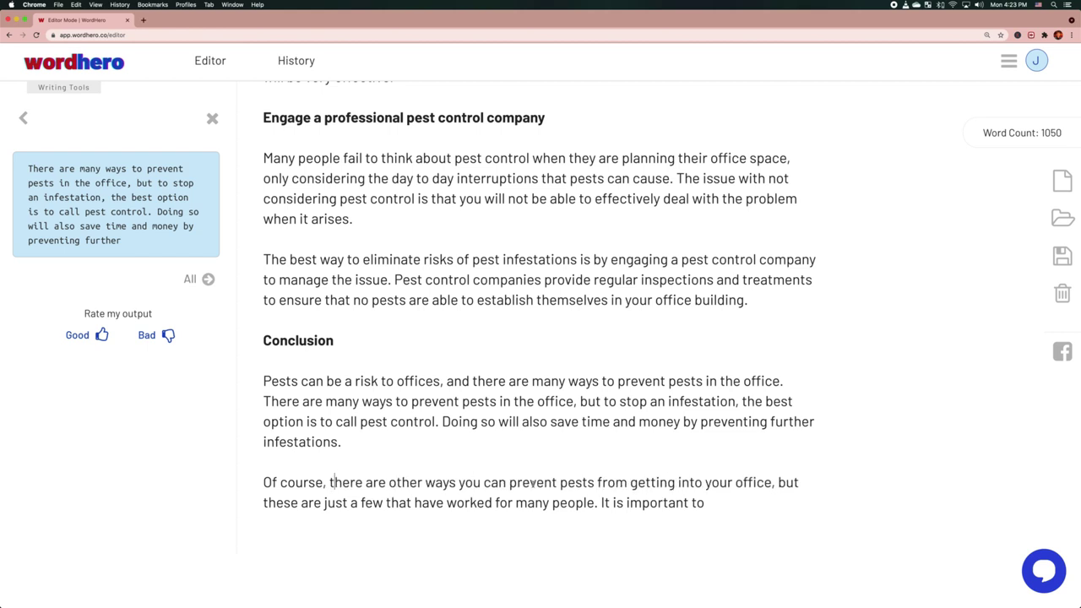
# Copy both paragraphs of the conclusion and switch the writing tool to the Sentence Expander
pyautogui.moveTo(744, 510); pyautogui.dragTo(199, 378)
pyautogui.click(212, 118)
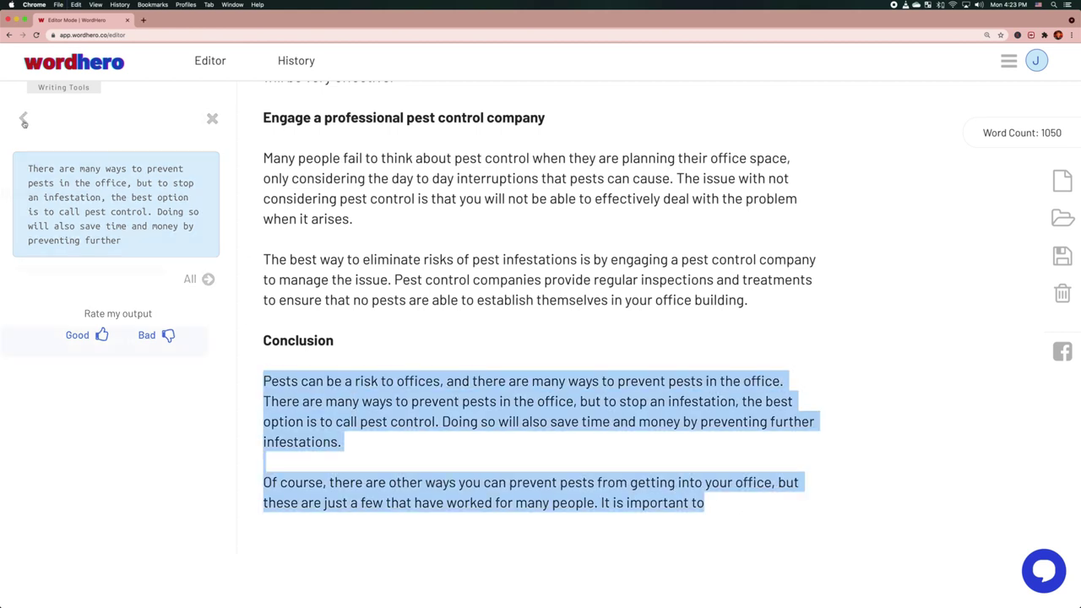
pyautogui.click(21, 118)
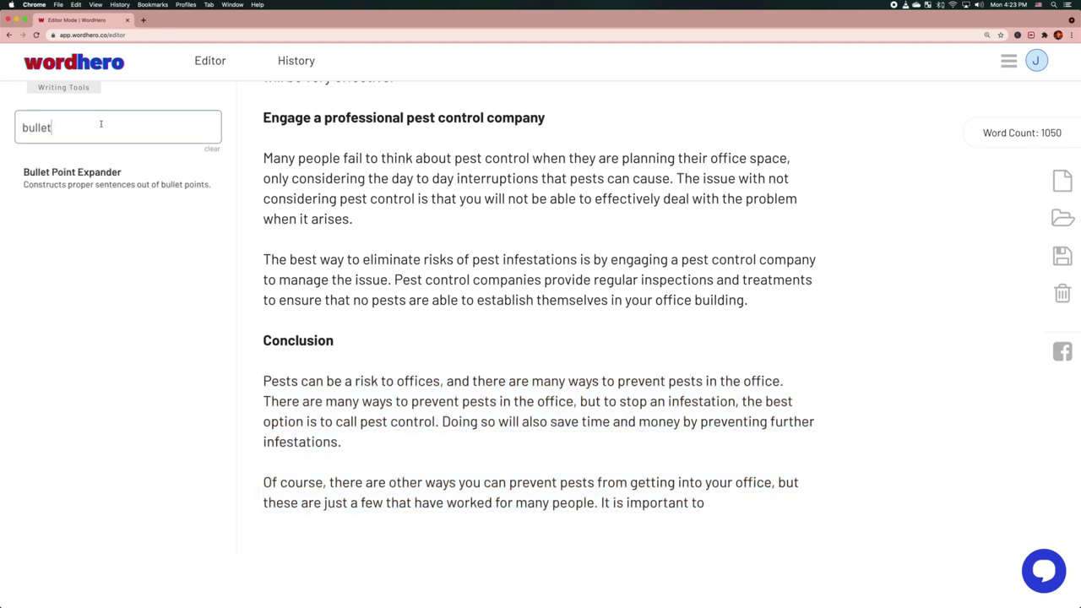
pyautogui.press('BackSpace')
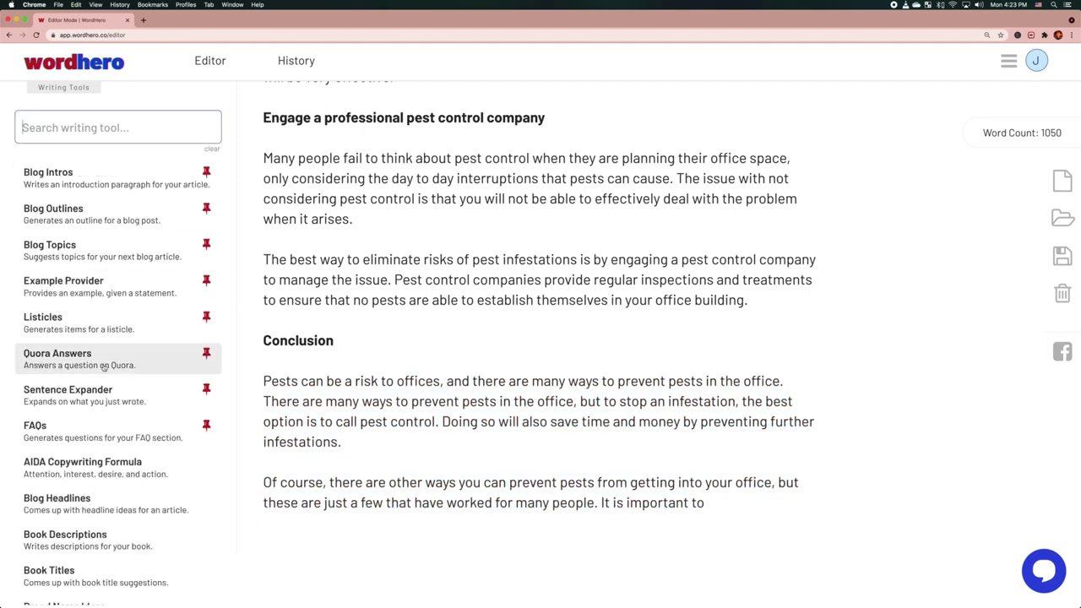
pyautogui.click(106, 394)
# Paste the copied conclusion as the content to expand, remove the extra blank lines between its paragraphs and generate the expansion
pyautogui.click(80, 248)
pyautogui.press('super+v')
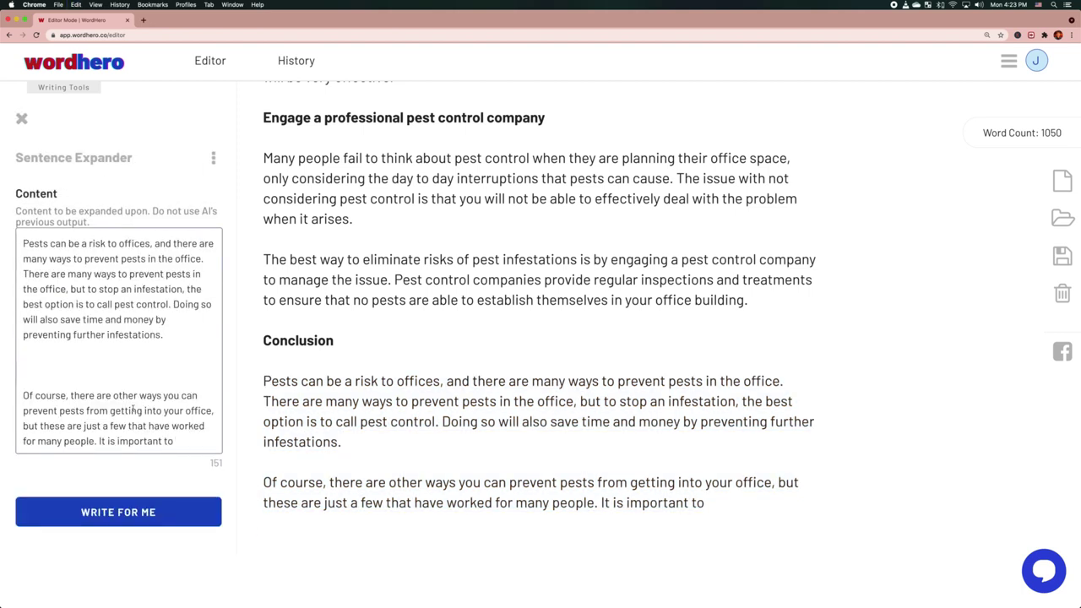
pyautogui.press('BackSpace')
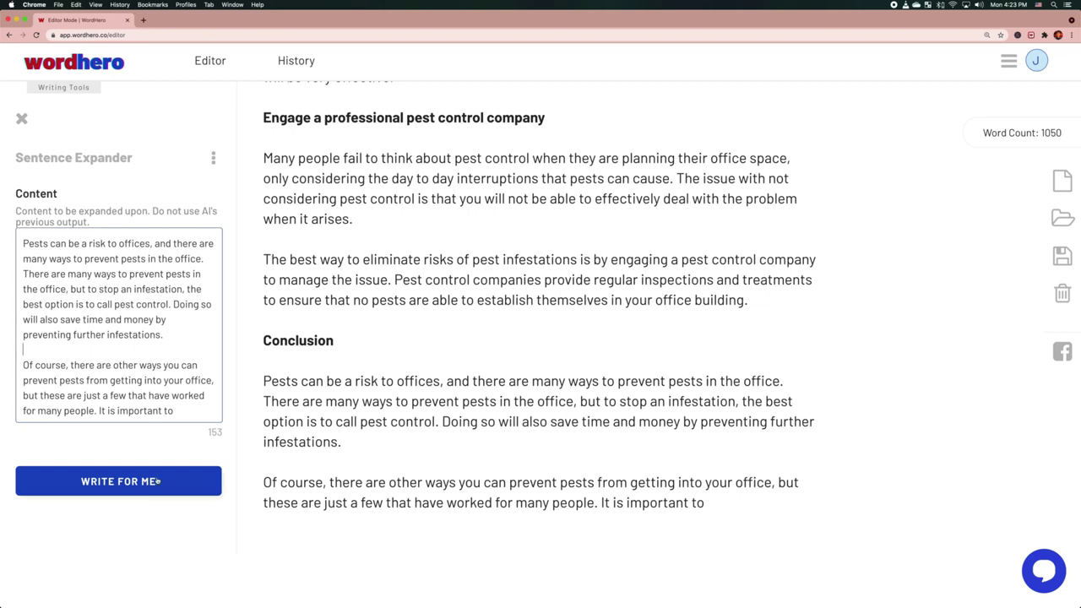
pyautogui.click(137, 481)
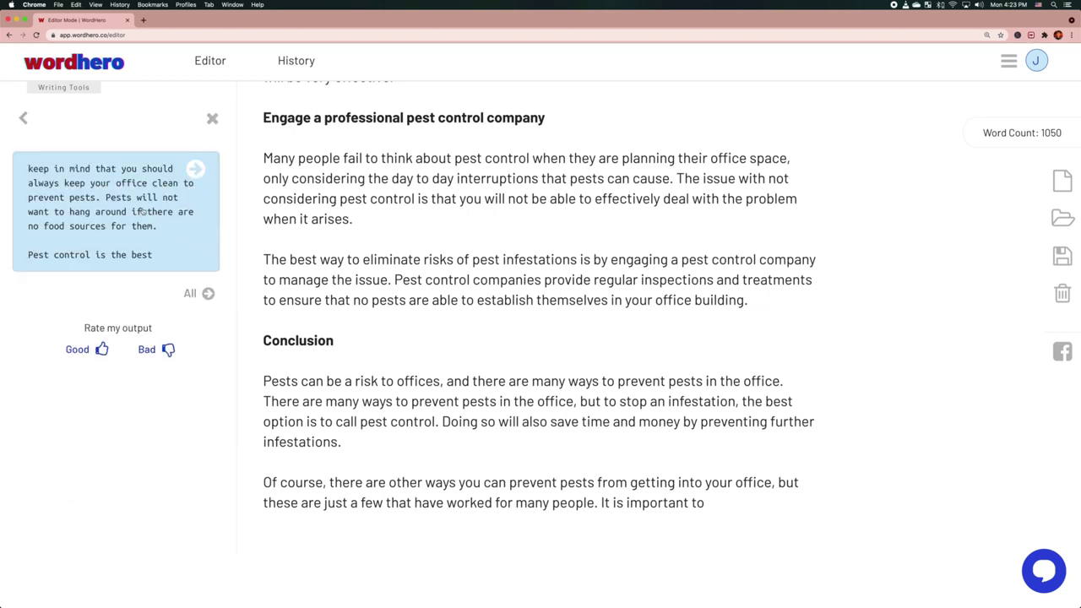
# Add the generated text after "It is important to" in the conclusion and delete its unfinished last line, "Pest control is the best"
pyautogui.click(126, 207)
pyautogui.click(720, 509)
pyautogui.press('cmd+v')
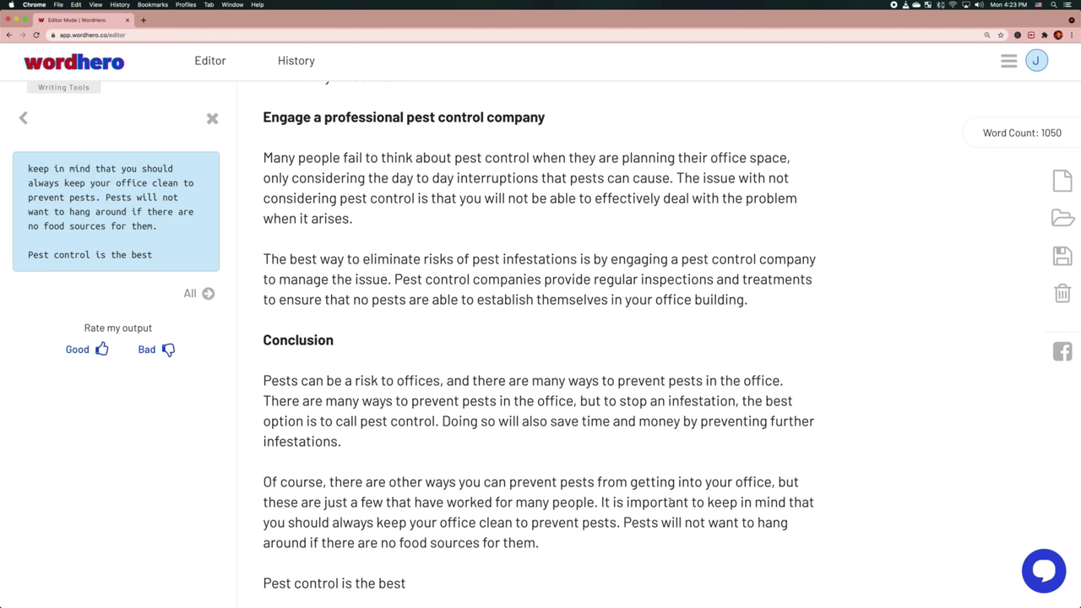
pyautogui.scroll(-2, 506, 473)
pyautogui.doubleClick(365, 489)
pyautogui.tripleClick(354, 491)
pyautogui.press('BackSpace')
pyautogui.press('BackSpace')
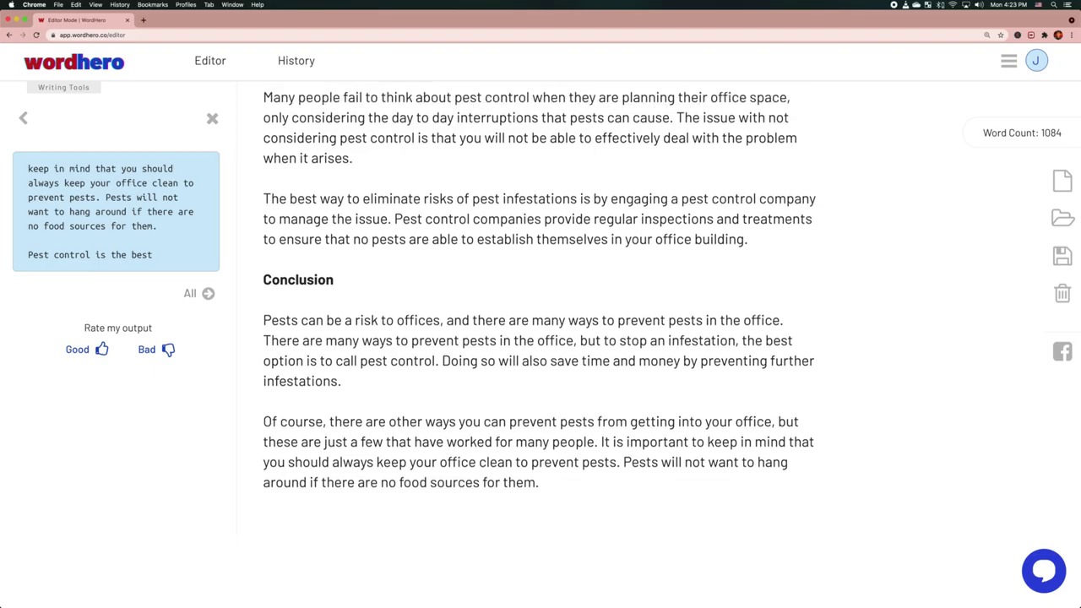
pyautogui.scroll(20, 369, 388)
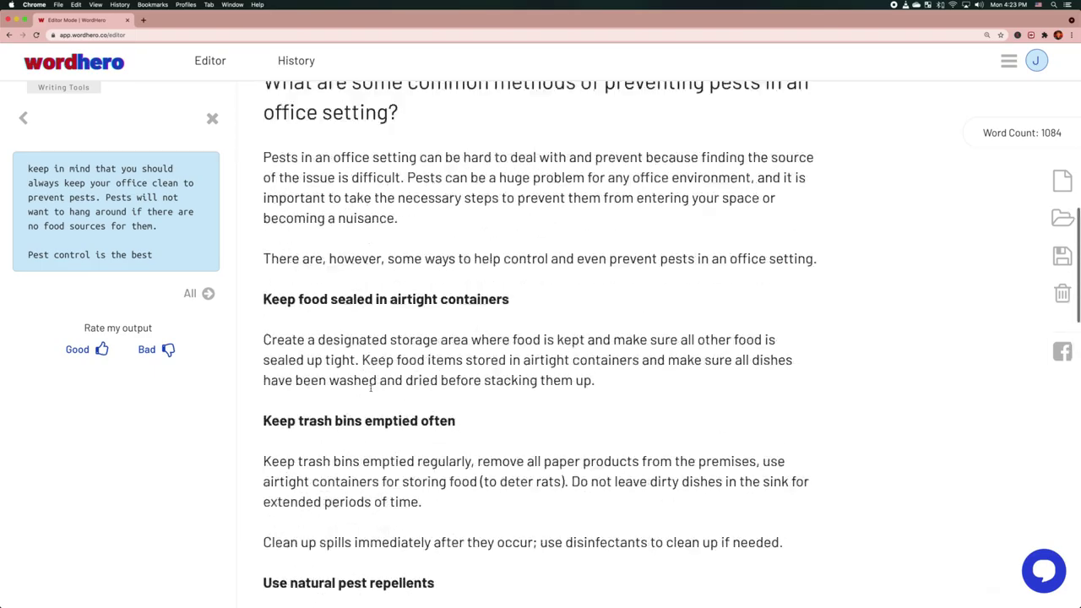
pyautogui.scroll(-20, 370, 388)
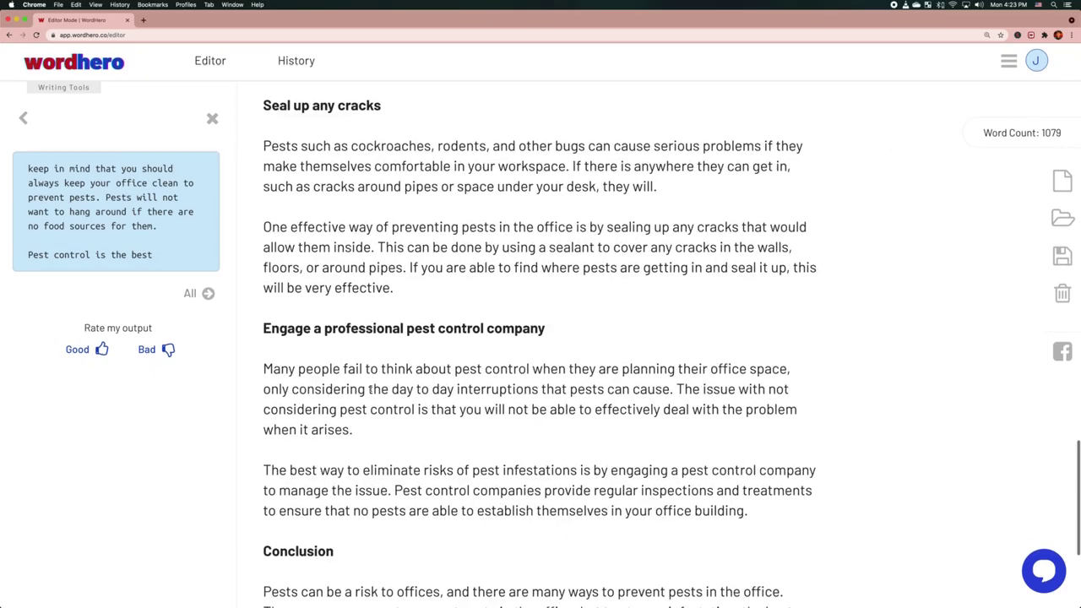
pyautogui.scroll(10, 368, 386)
pyautogui.scroll(15, 369, 387)
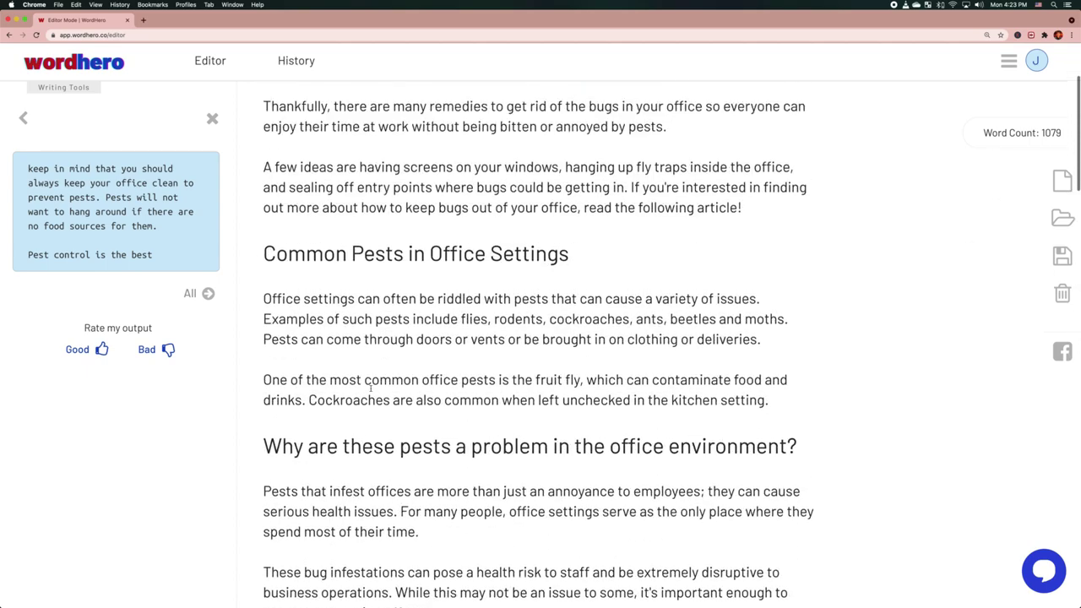